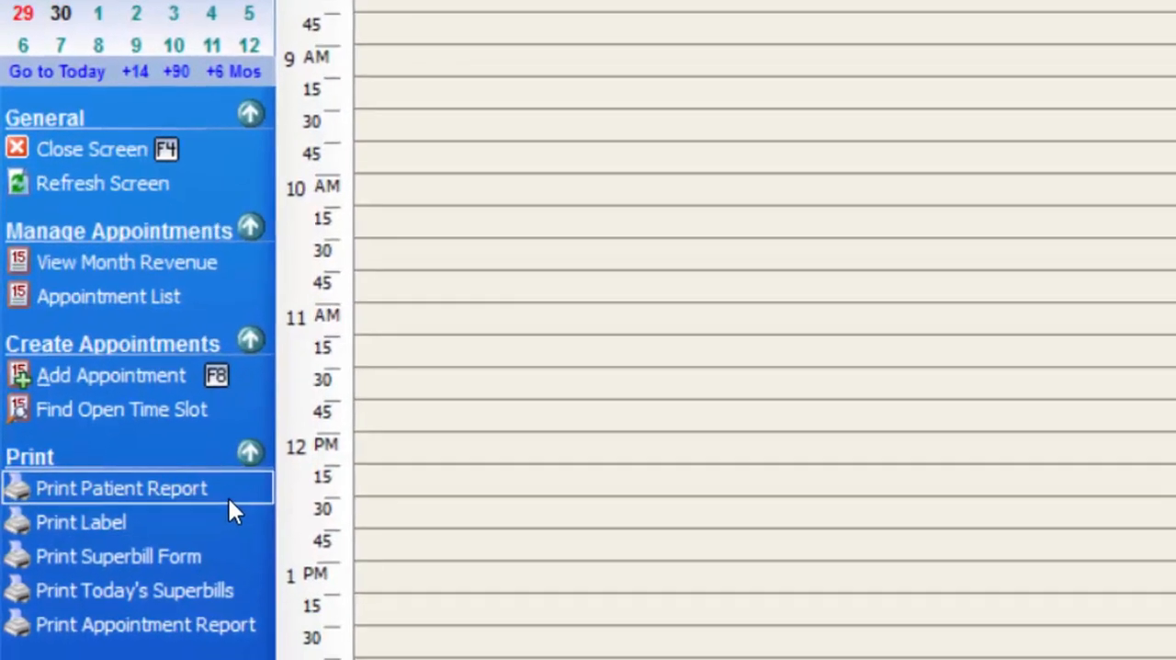
left_click(228, 497)
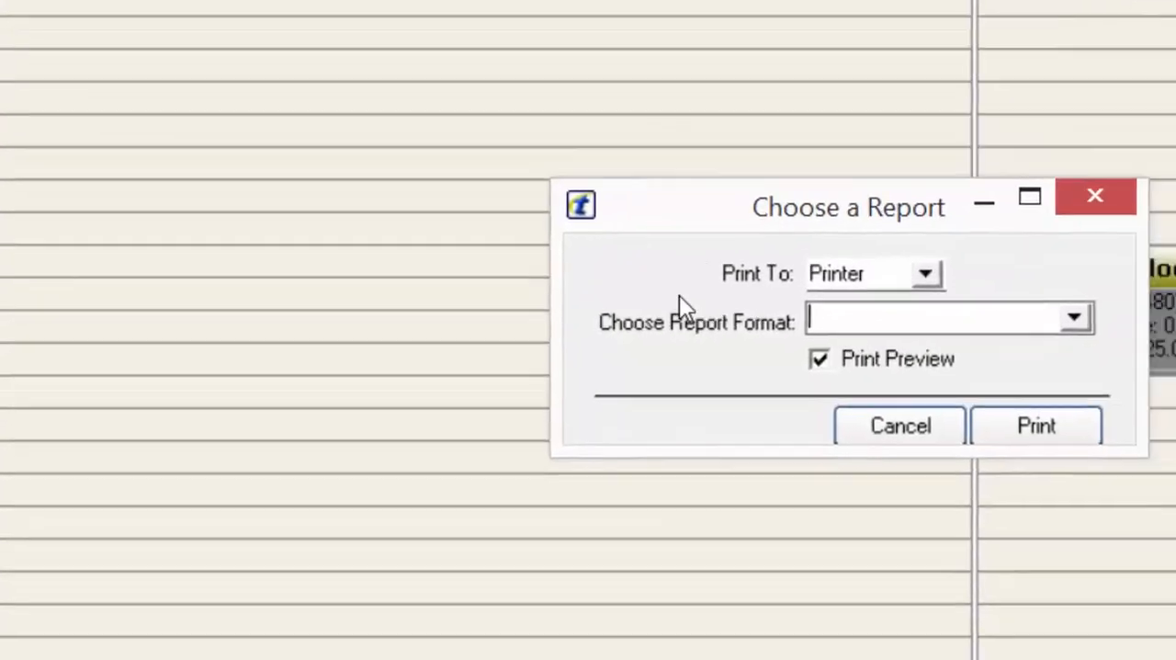
left_click(983, 318)
left_click(866, 348)
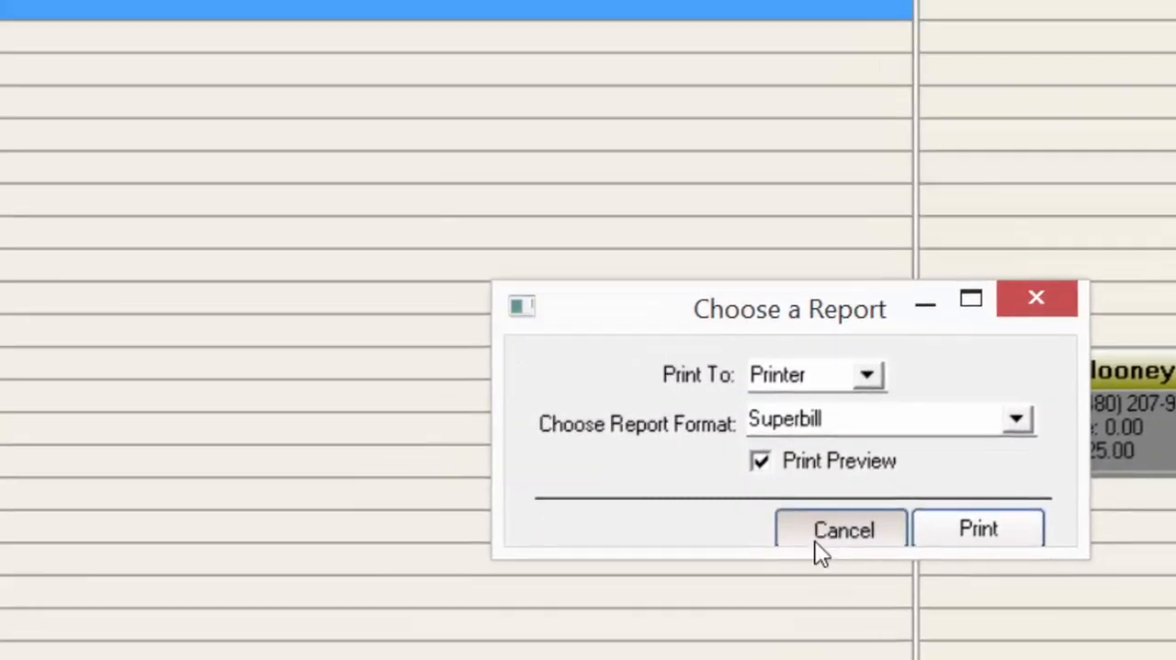
left_click(715, 409)
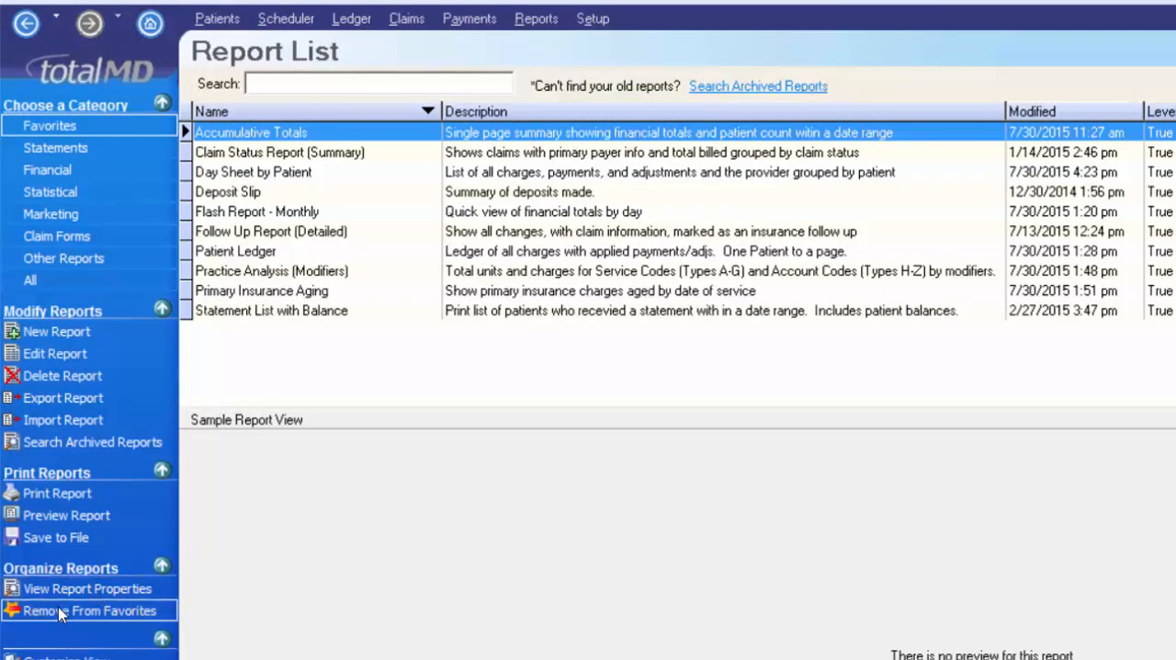
- View the sample of the electronic statement report in the Statements category, and open the Financial report category
left_click(81, 152)
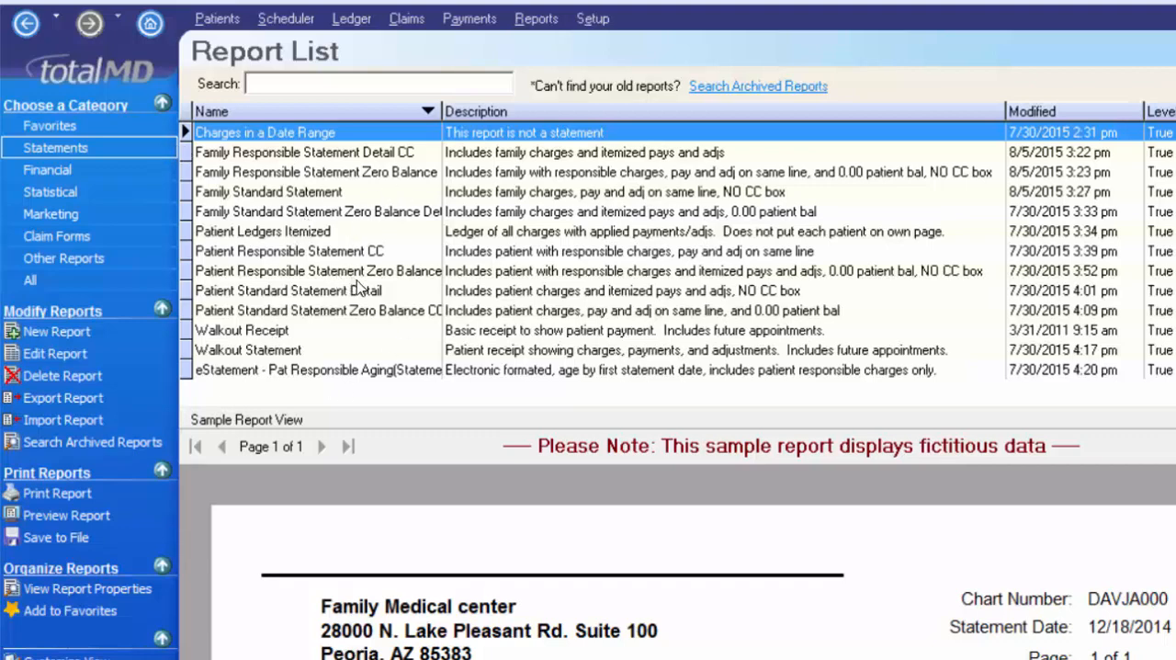
left_click(248, 369)
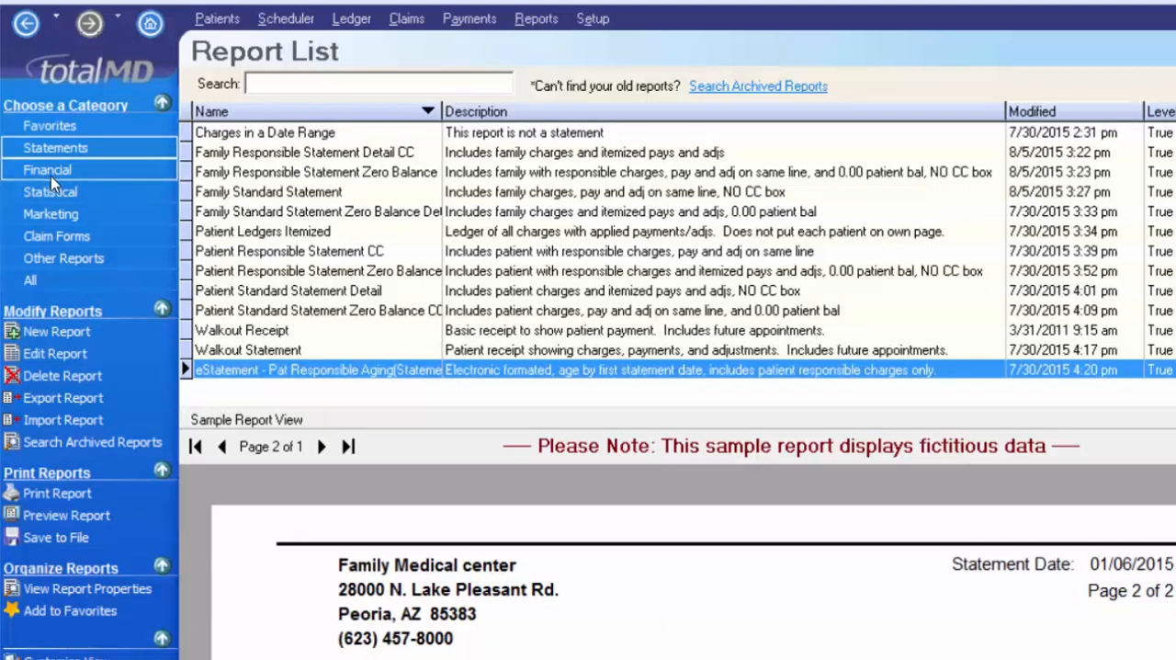
left_click(50, 171)
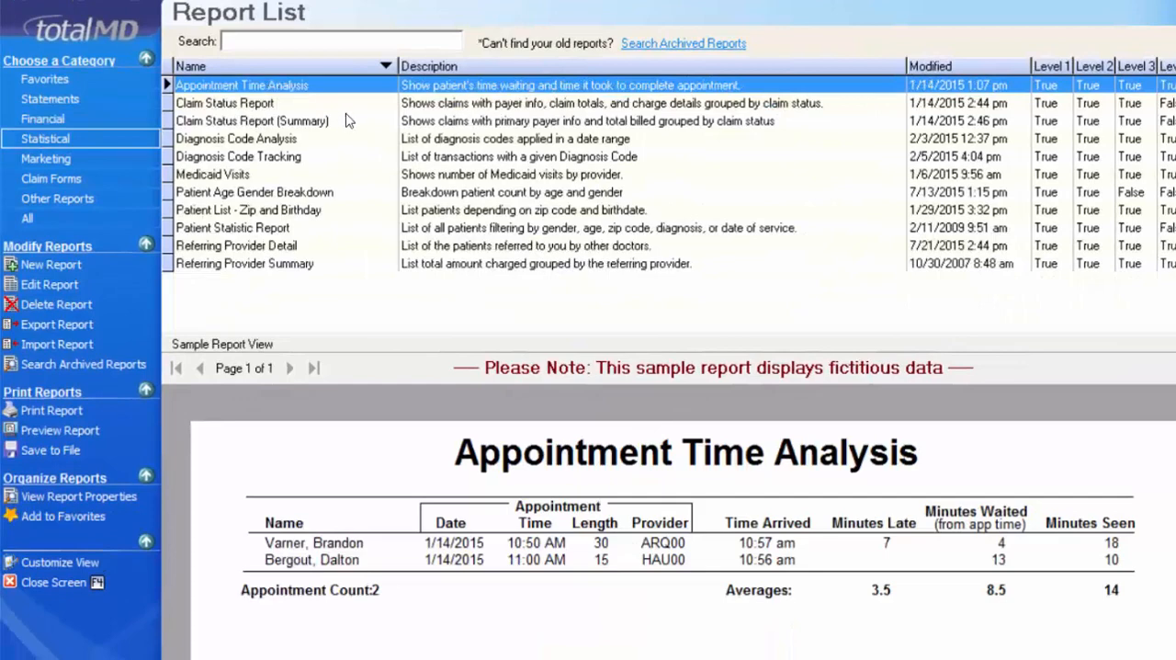
- View the Statistical samples for Medicaid Visits, Patient Age Gender Breakdown, Patient List - Zip and Birthday, and Referring Provider Detail
left_click(241, 174)
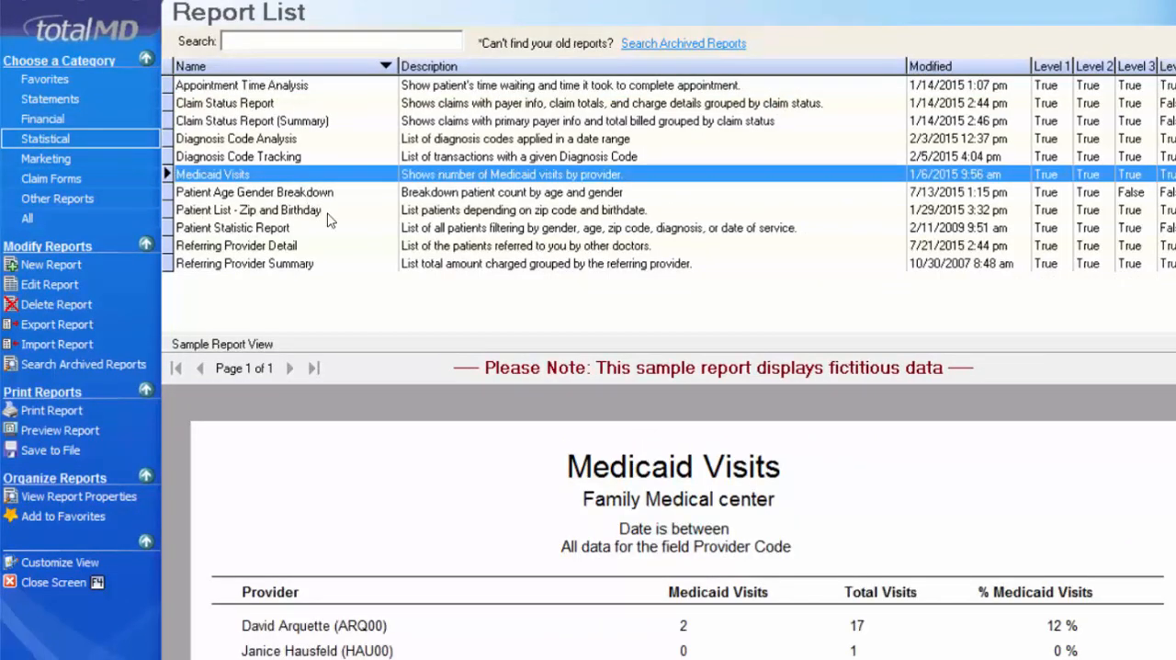
left_click(315, 195)
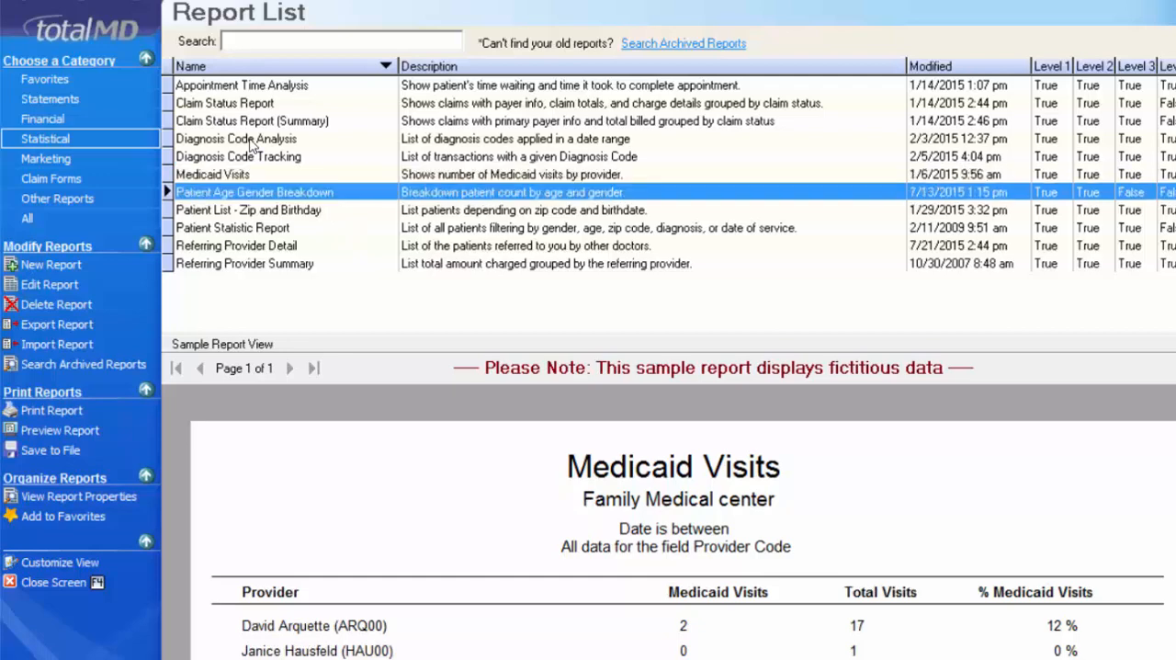
left_click(224, 212)
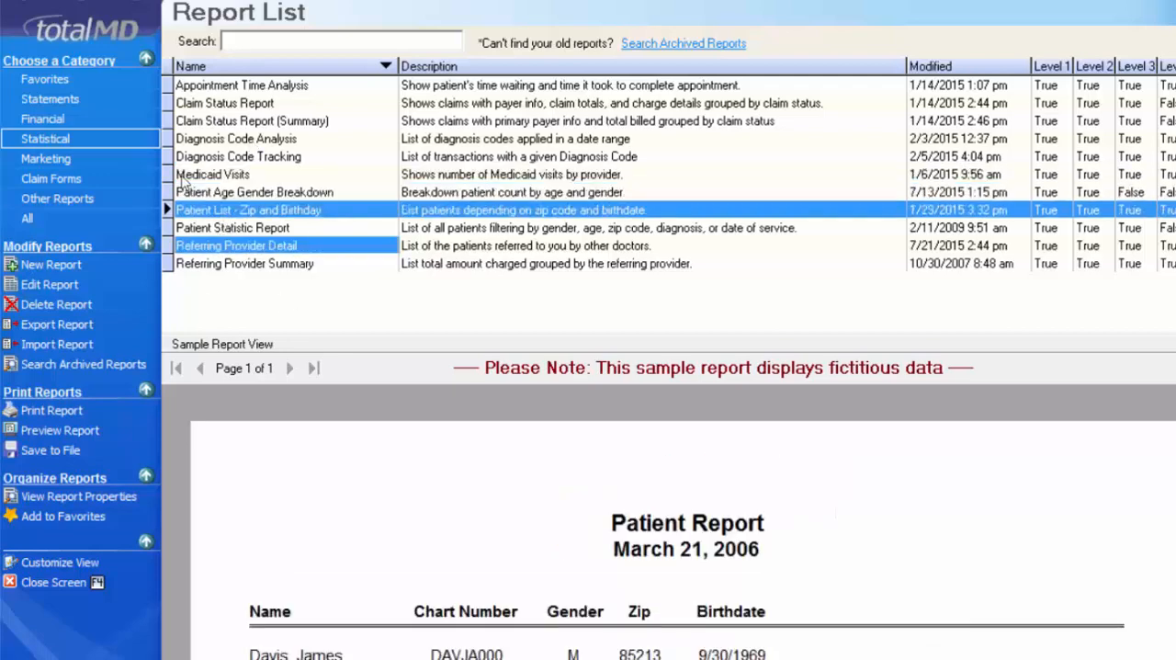
left_click(230, 246)
- Browse the reports in the Marketing, Claim Forms and Other Reports categories
left_click(61, 160)
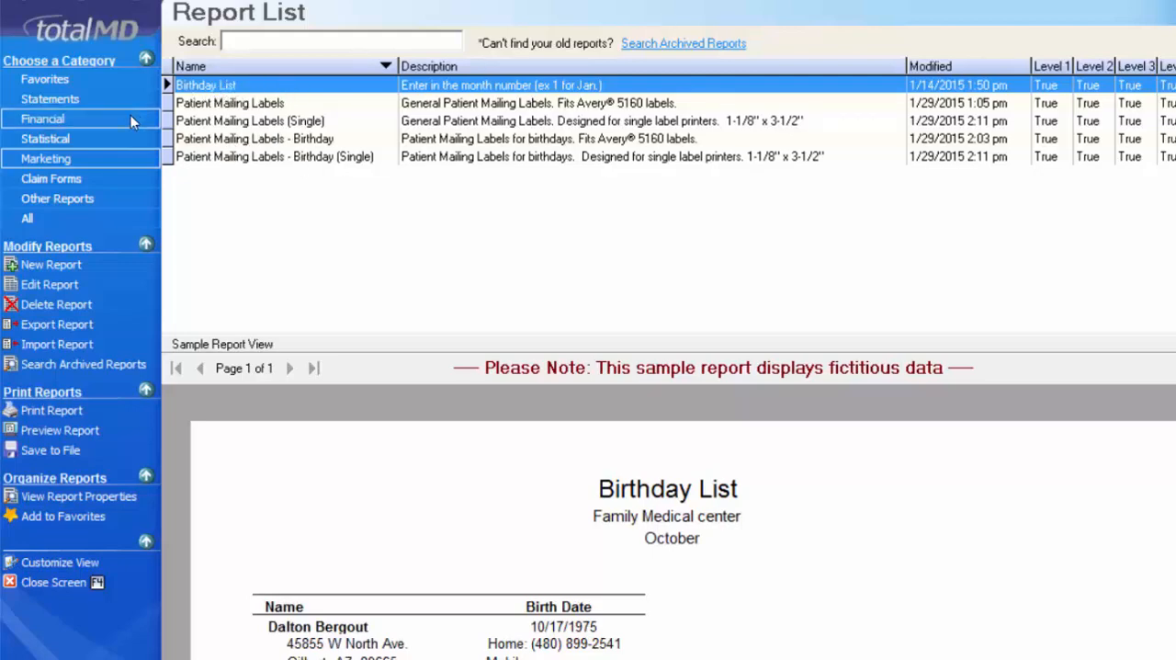
left_click(53, 178)
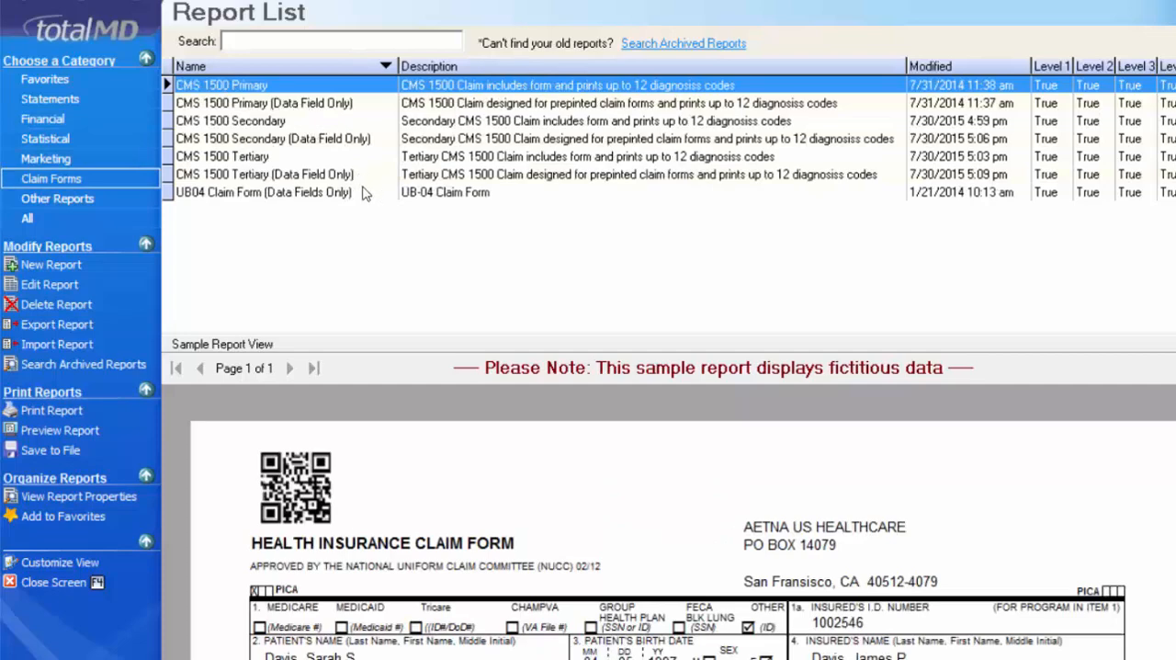
key("Down")
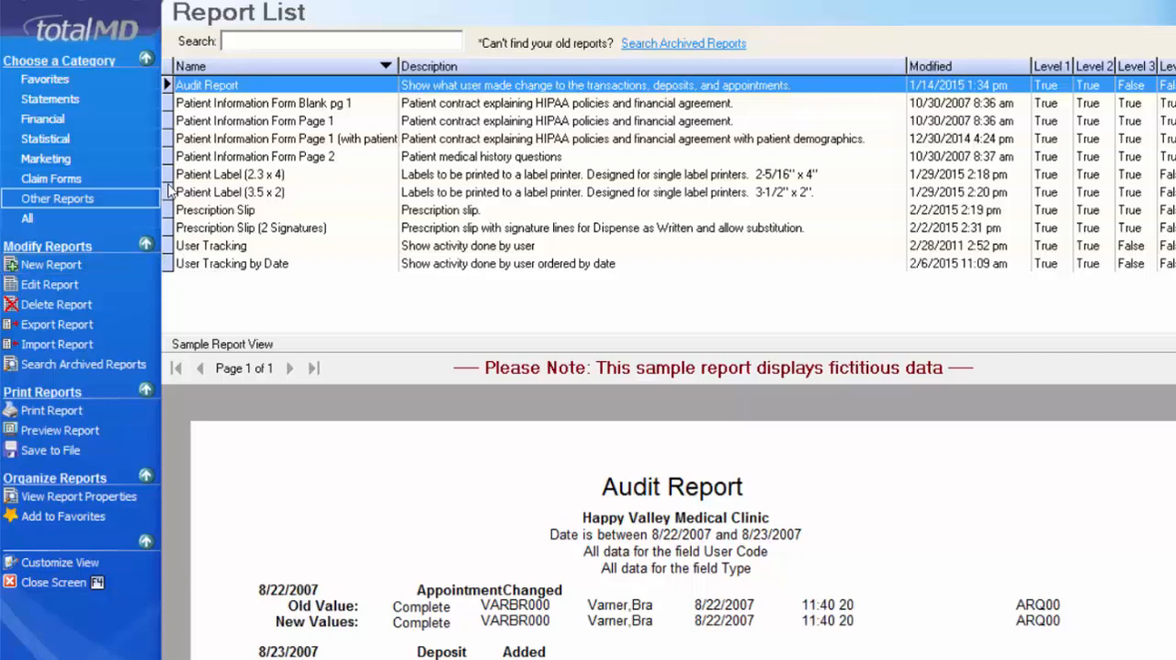
- Look through Patient Information Form Page 1, Patient Label (2.3 x 4) and both Prescription Slip reports under Other Reports
left_click(293, 121)
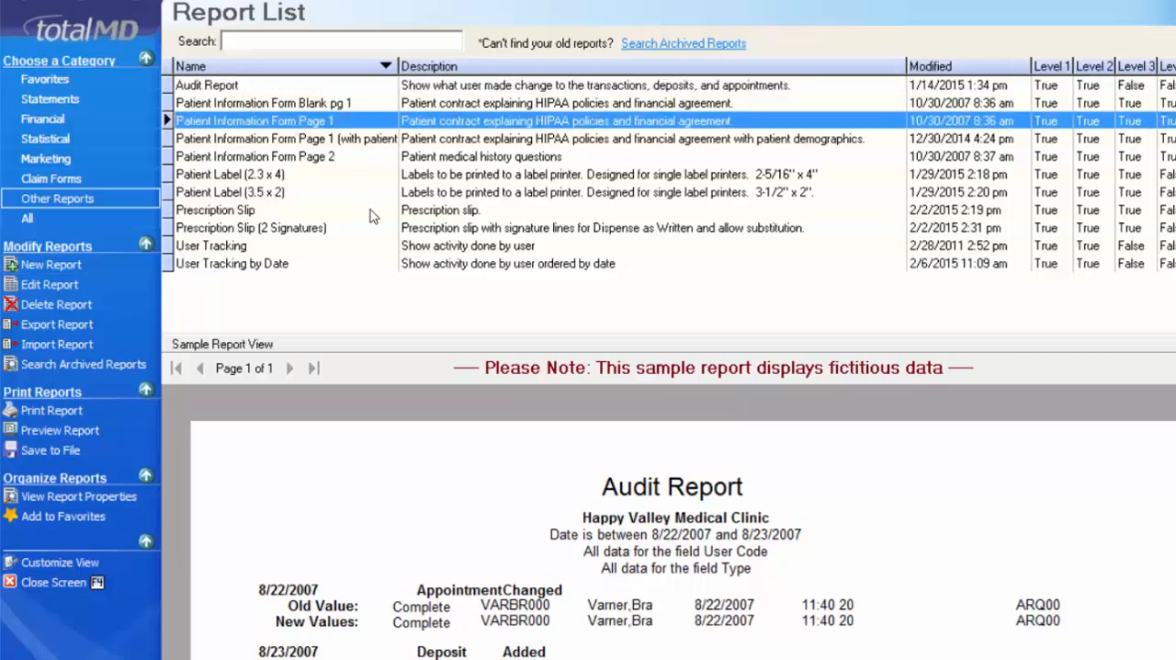
left_click(250, 174)
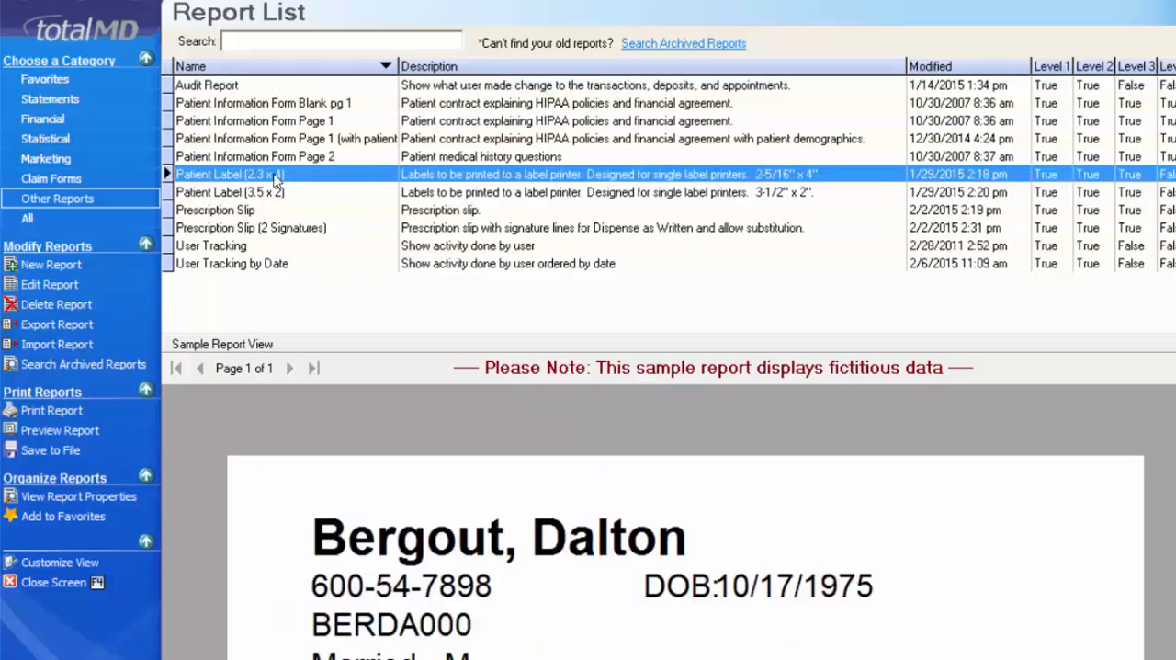
left_click(256, 211)
left_click(276, 227)
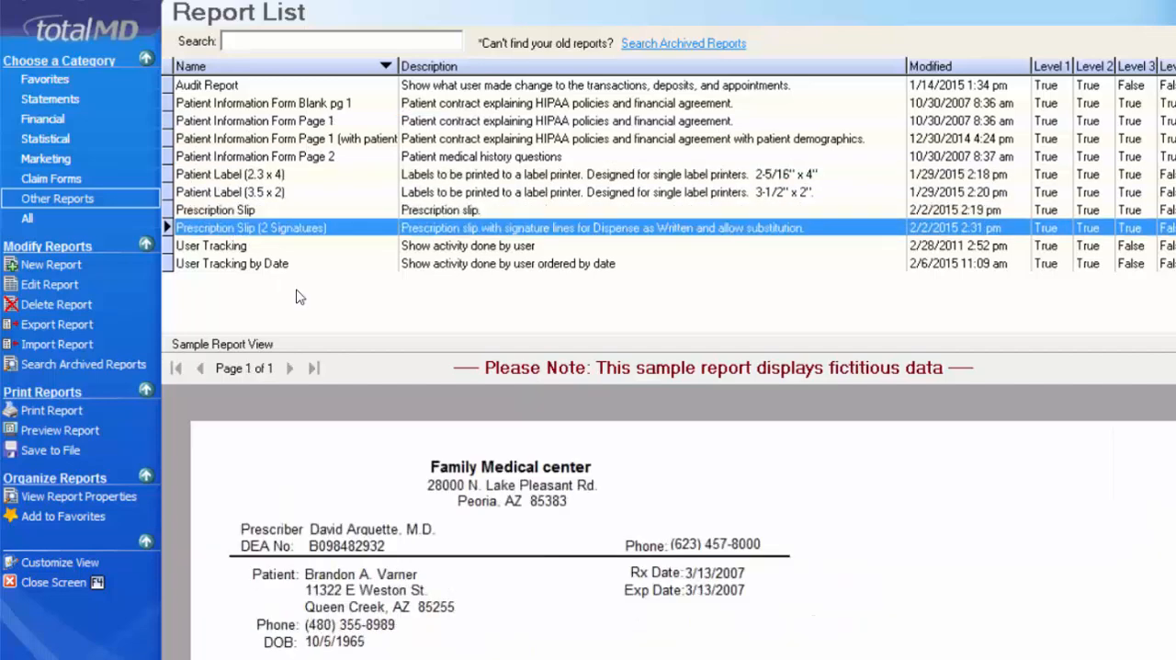
- List the reports of all categories and search them for "statement family"
left_click(37, 219)
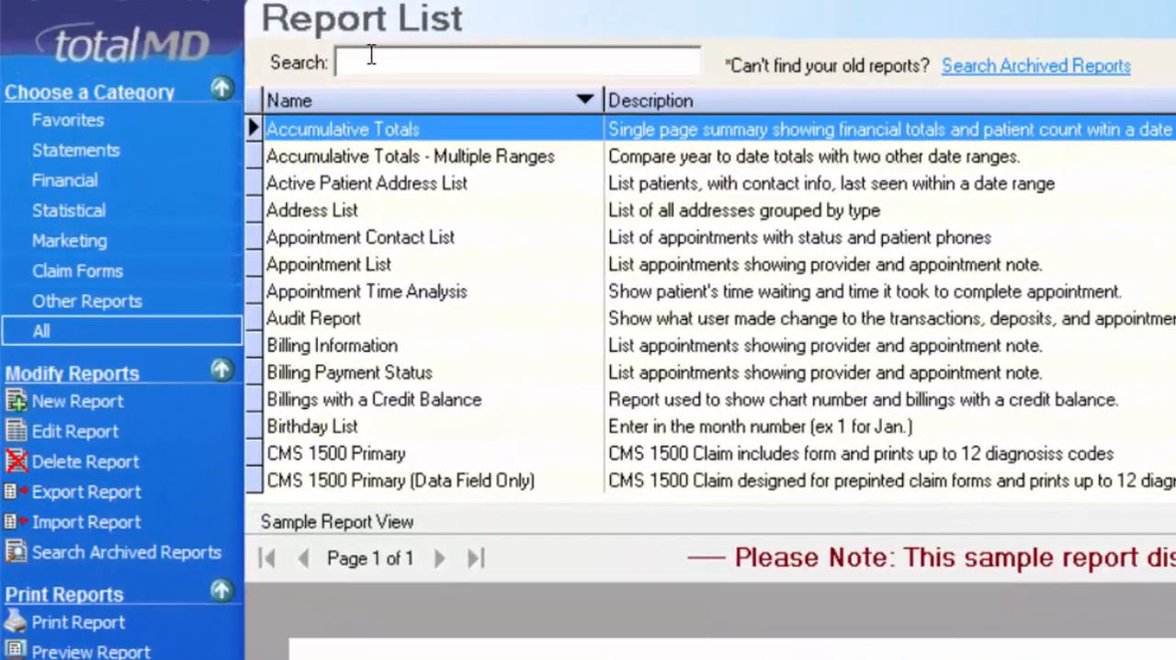
left_click(371, 57)
type("sta")
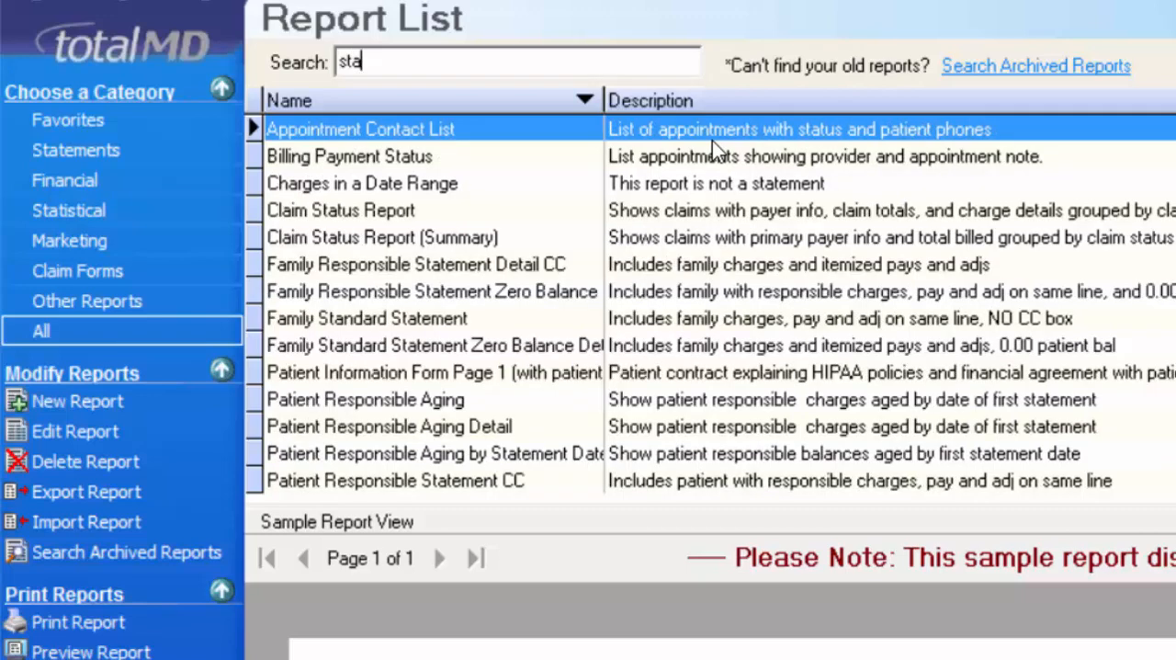
type("te")
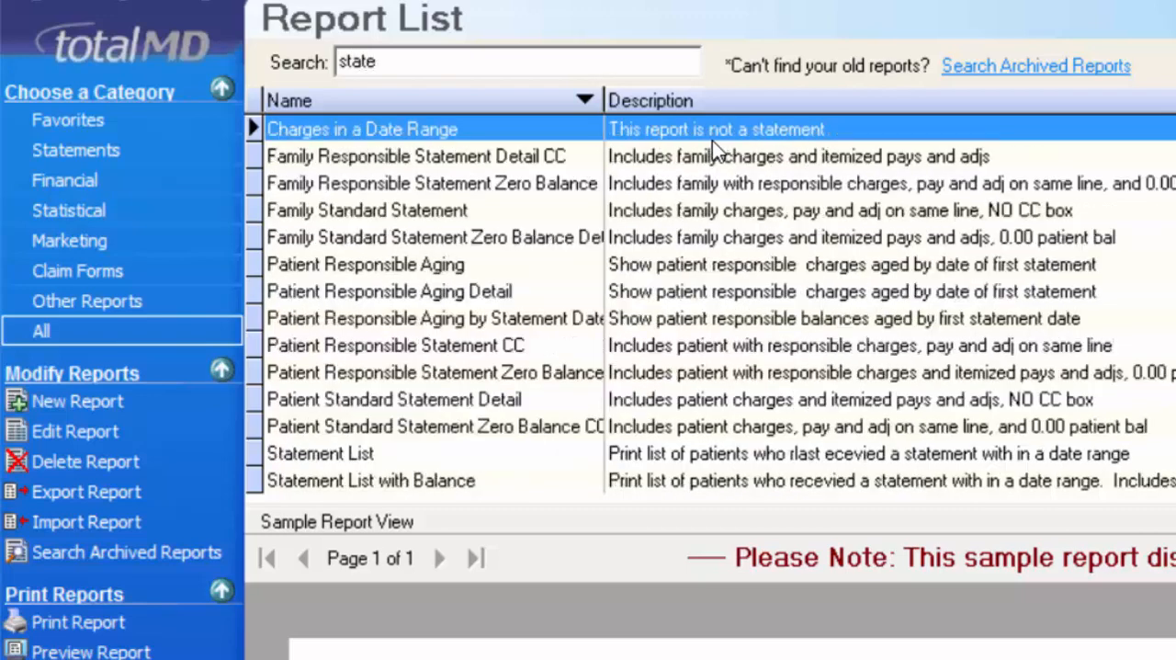
type("ment")
type("family")
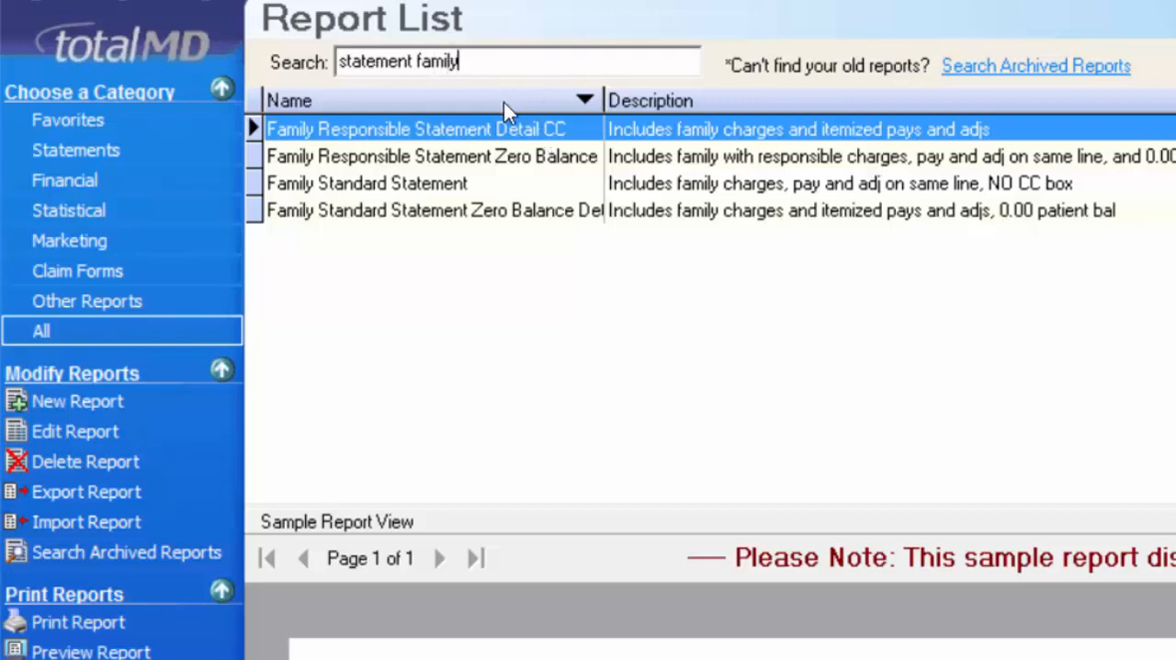
- Replace the report search with "code" and view the Diagnosis Code Analysis sample
key("ctrl+a")
key("BackSpace")
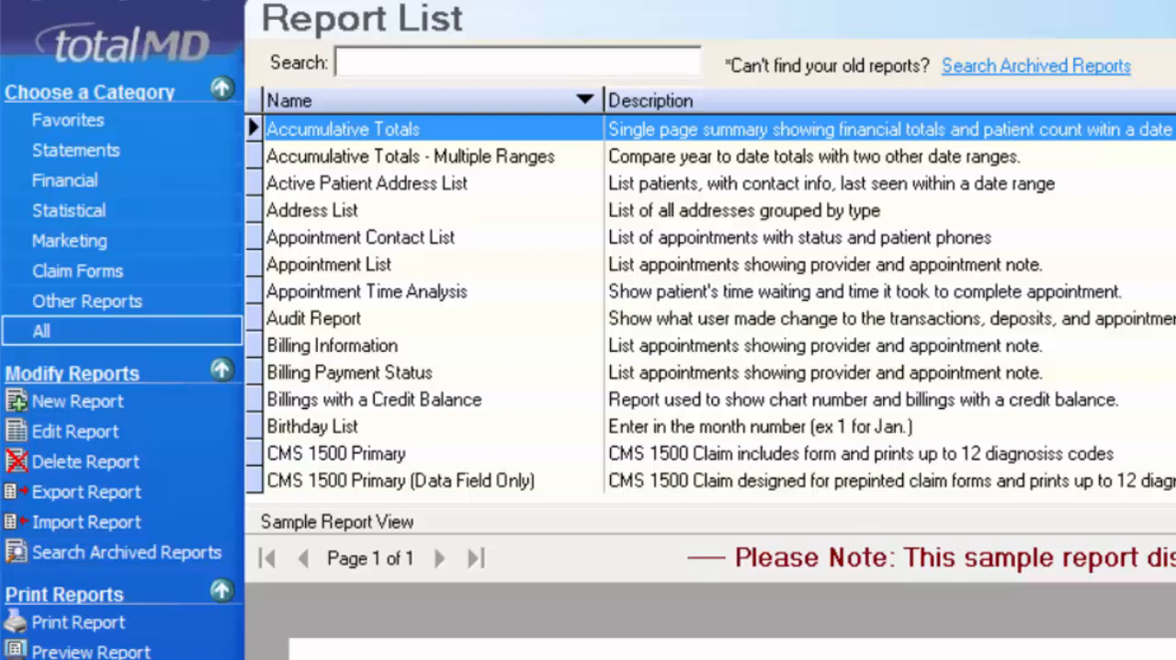
type("code")
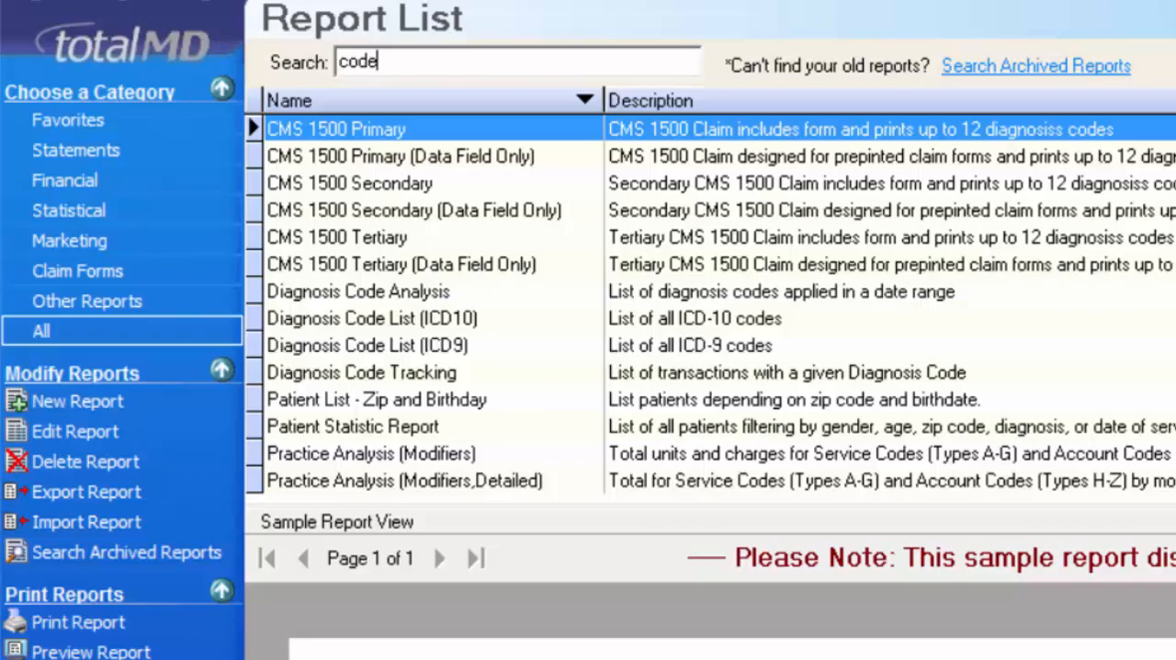
left_click(326, 292)
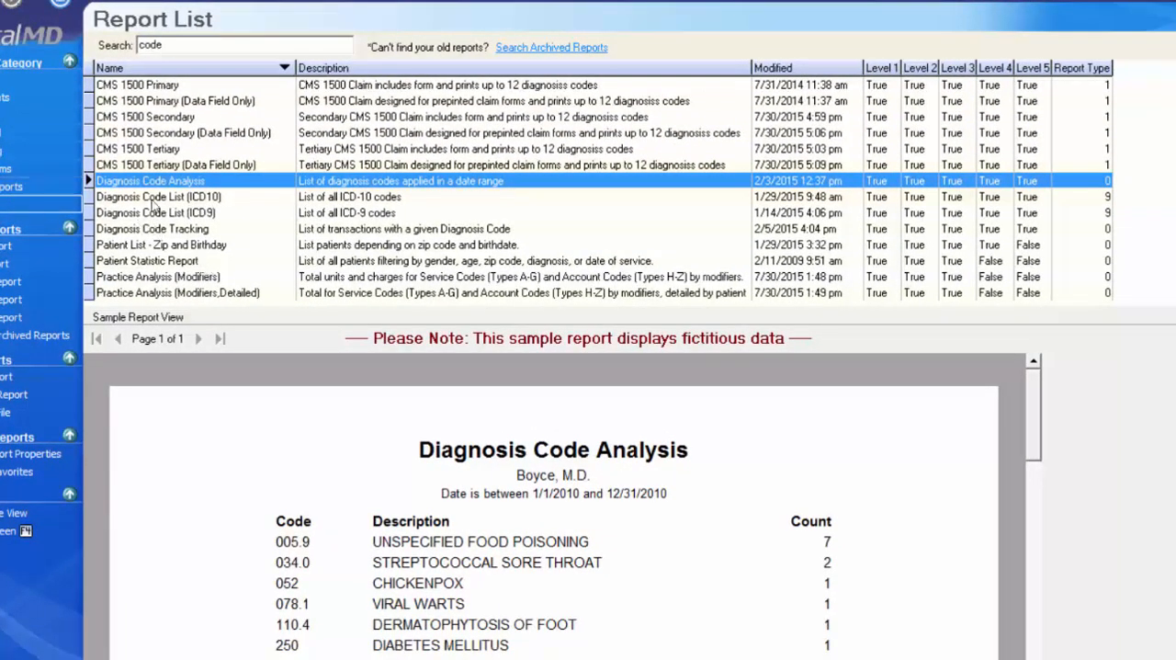
- View the Patient Statistic Report and Production Analysis samples among the matching reports
left_click(206, 263)
scroll(208, 268, "down", 1)
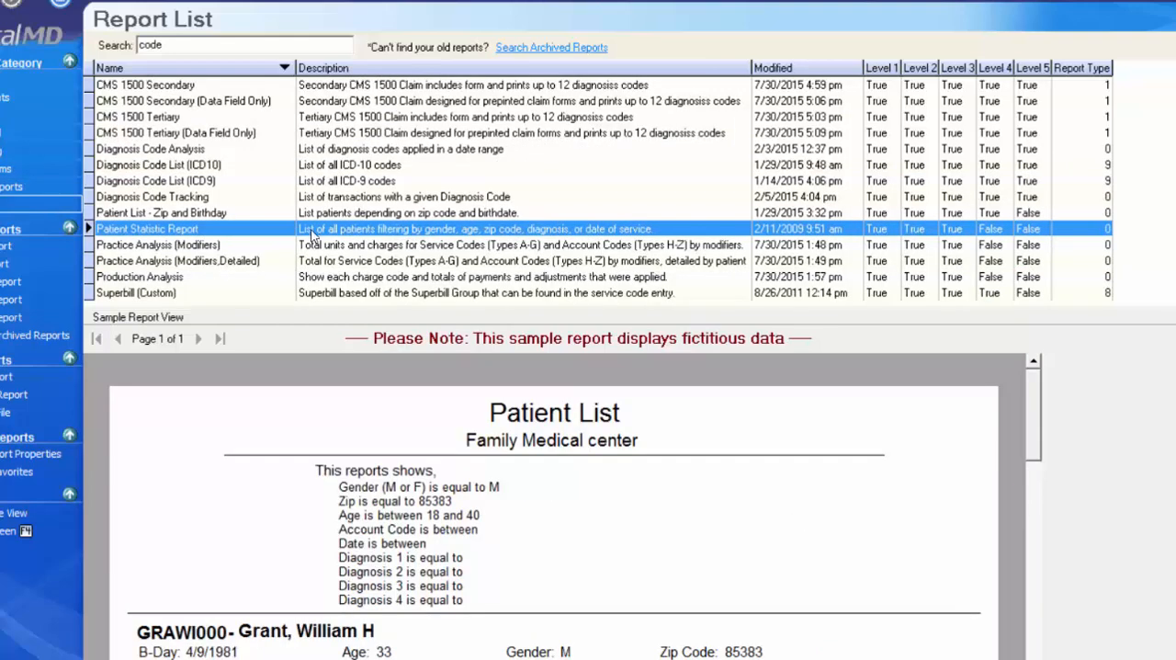
left_click(476, 215)
left_click(541, 229)
left_click(241, 245)
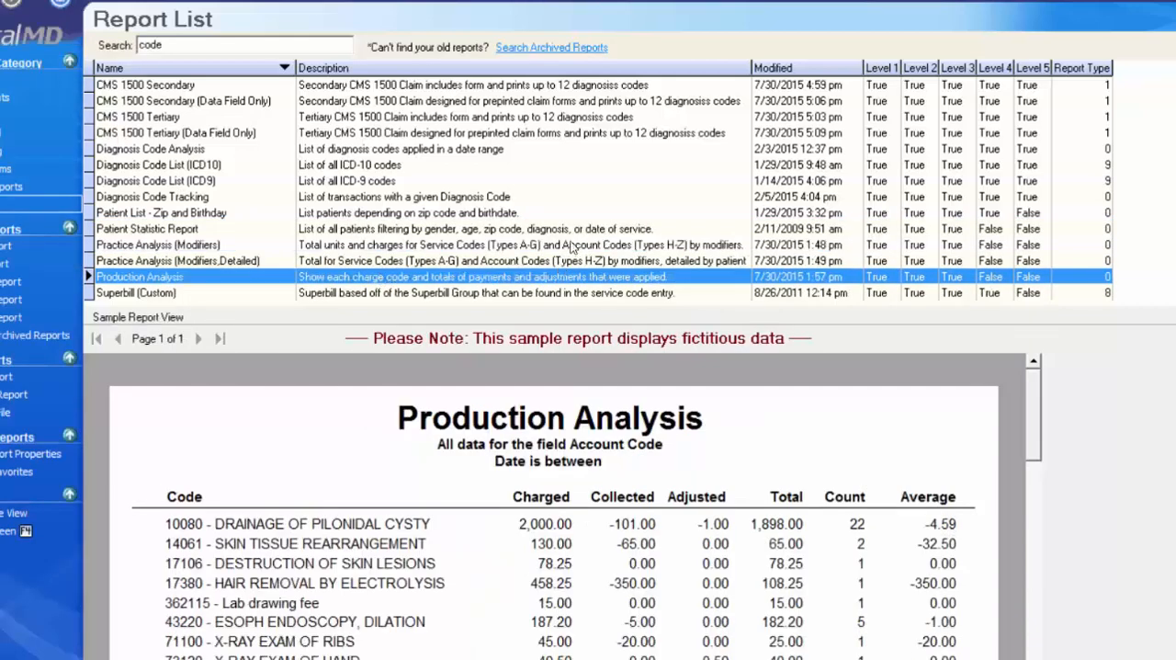
- View the Diagnosis Code Tracking sample among the matching reports
left_click(504, 101)
scroll(511, 157, "up", 1)
left_click(436, 230)
scroll(436, 230, "down", 1)
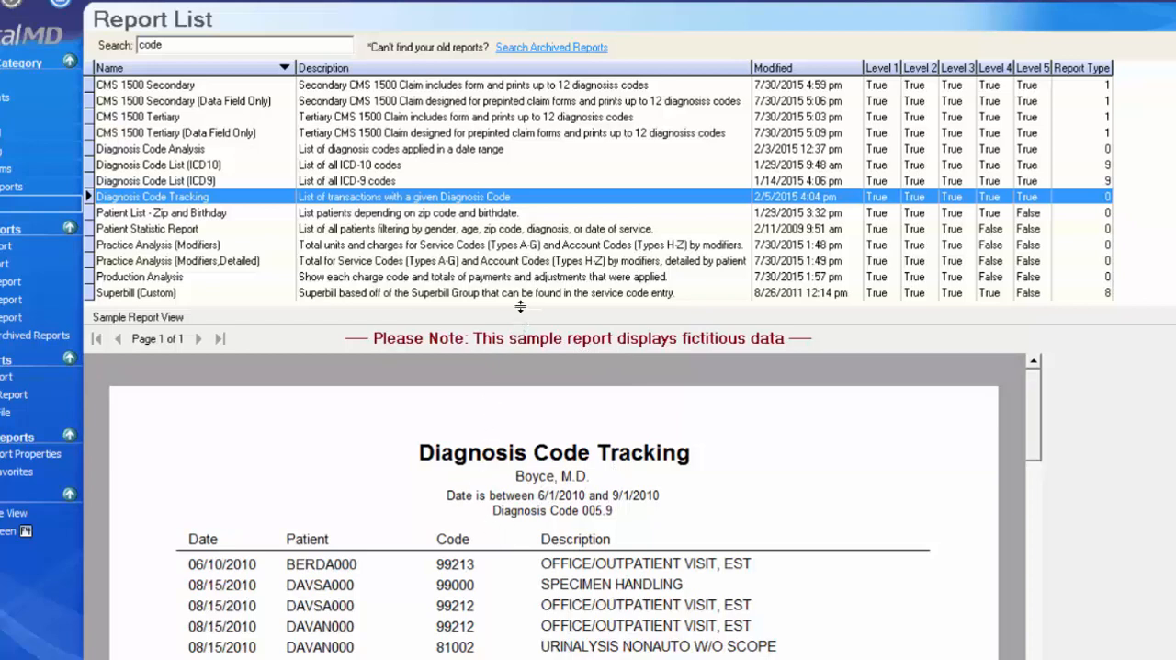
- Enlarge the sample preview area slightly and return to the CMS 1500 Primary report at the start of the list
left_click_drag(520, 306, 640, 287)
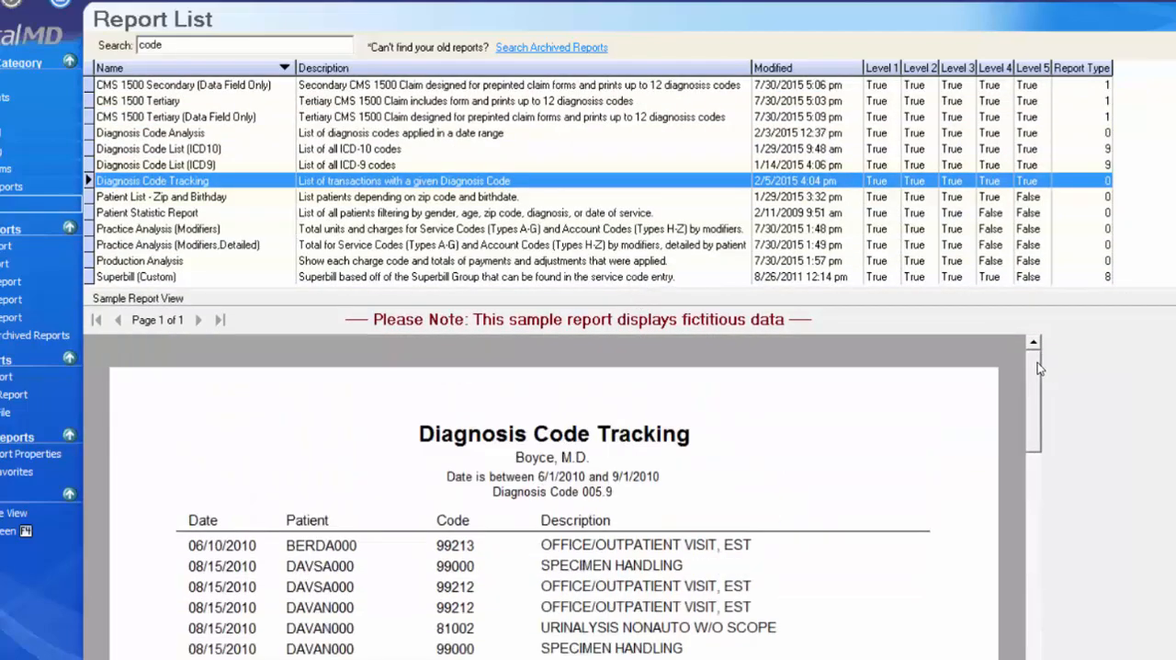
mouse_move(1038, 362)
left_mouse_down()
mouse_move(1050, 658)
mouse_move(1052, 357)
left_mouse_up()
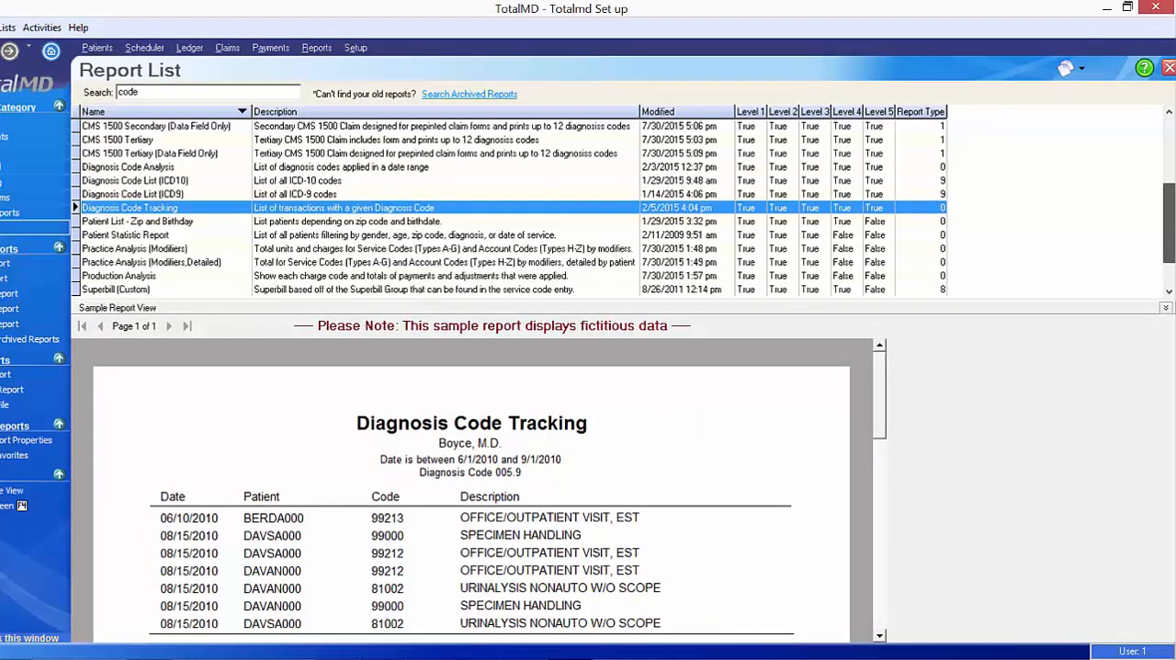
left_click_drag(1169, 225, 1167, 124)
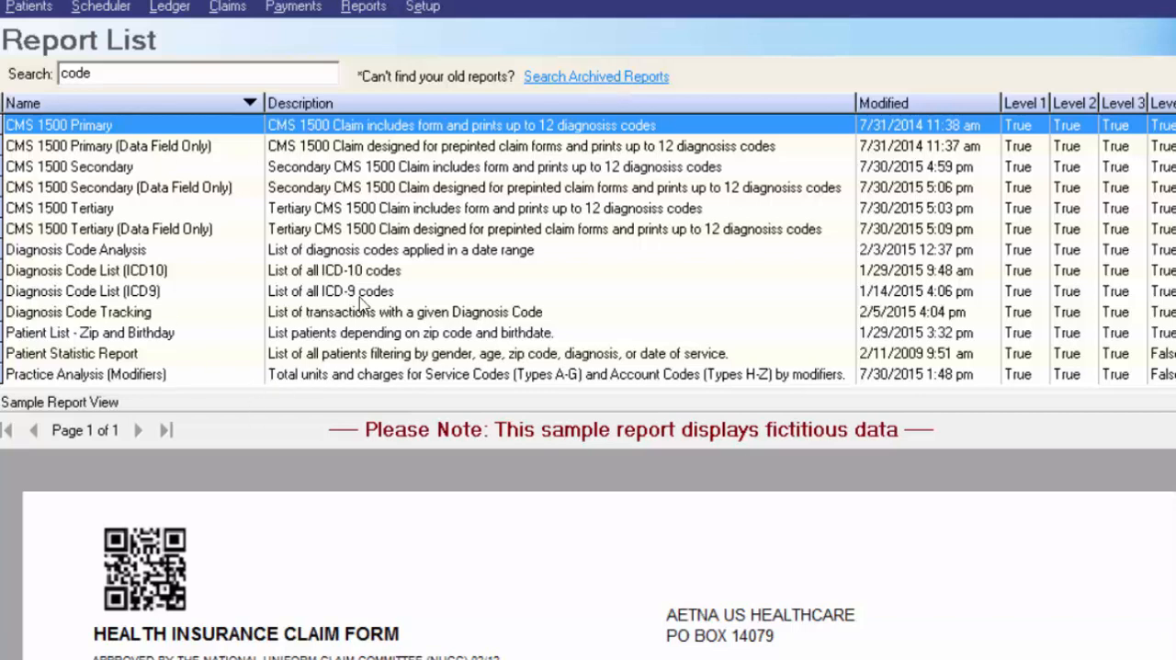
- Look at the blank report layout in the Report Writer's design view and close the Report Writer
left_click(597, 81)
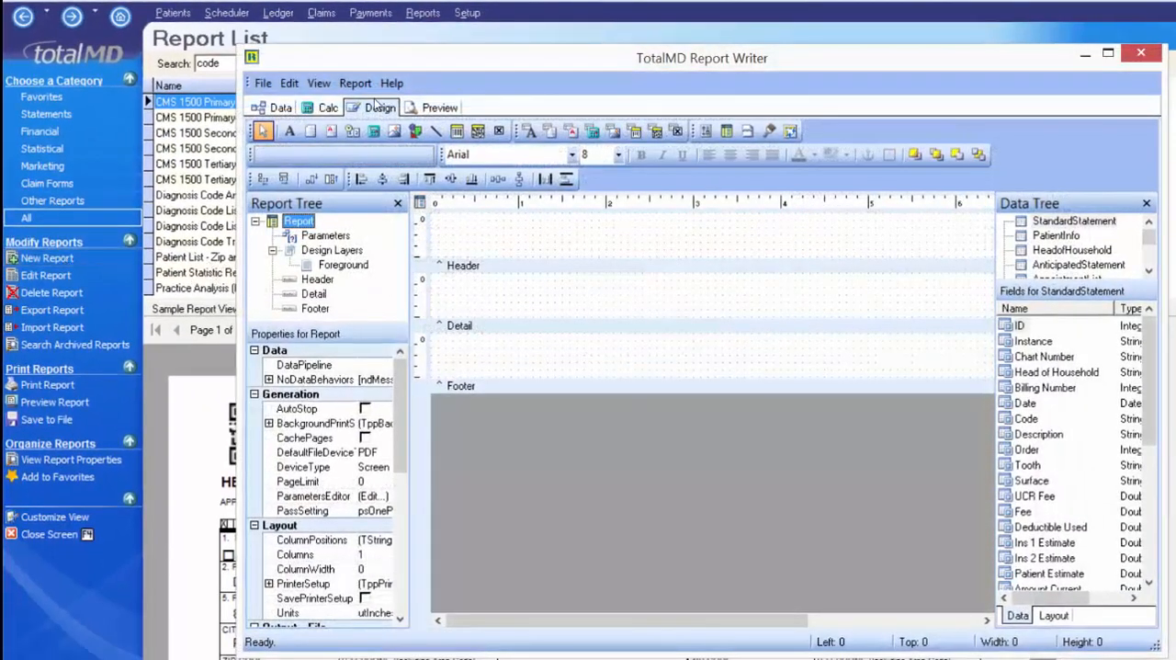
left_click(1141, 53)
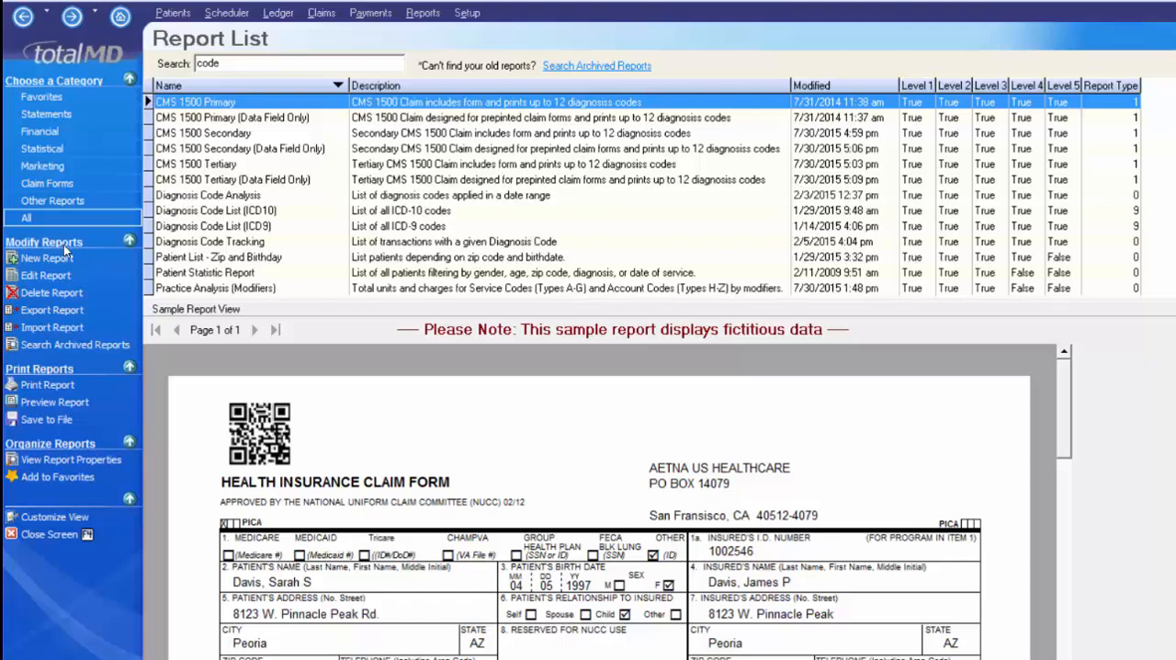
- Browse the Claim Forms and Other Reports categories, and open Patient Information Form Page 1 in print preview
left_click(57, 200)
left_click(53, 185)
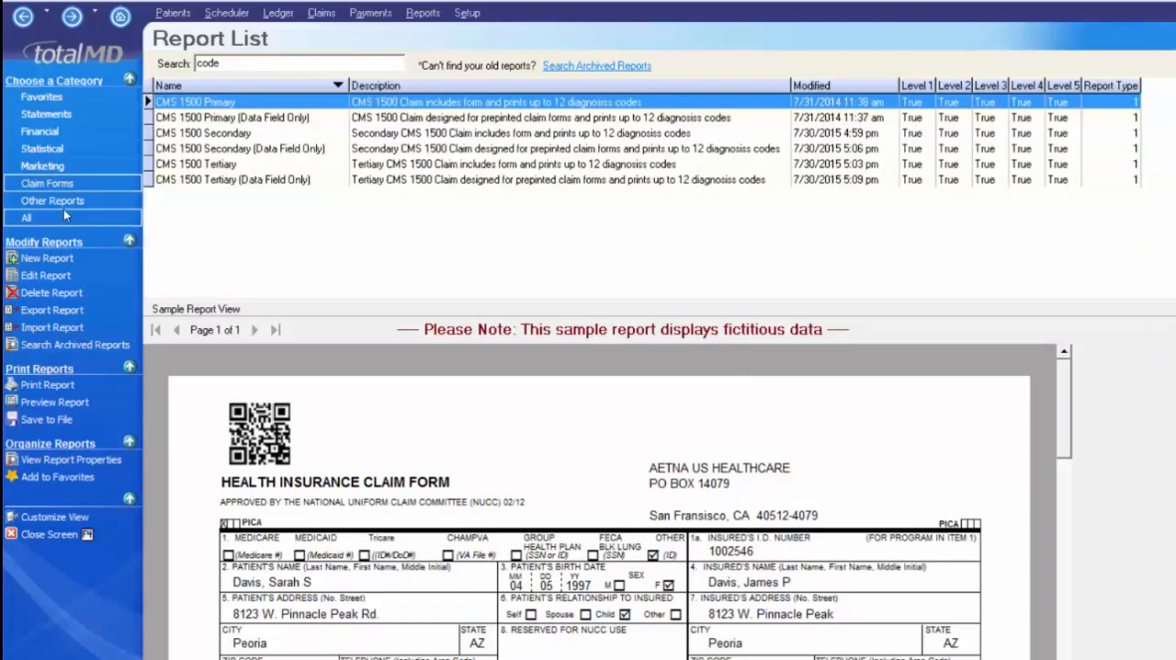
left_click(57, 202)
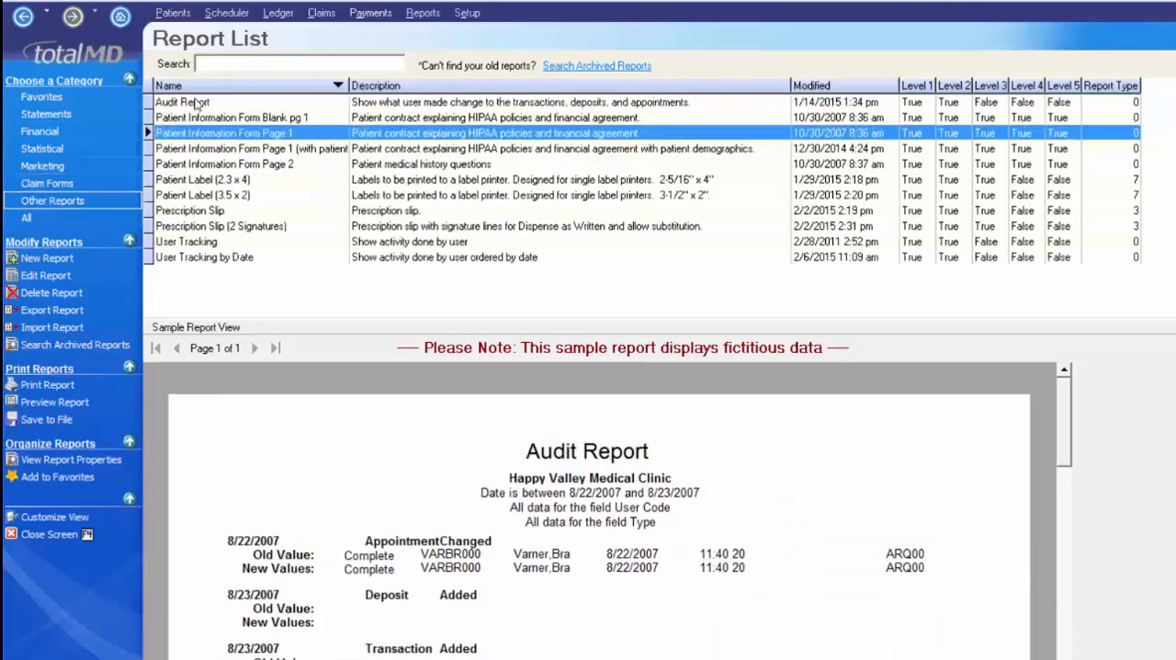
left_click(245, 133)
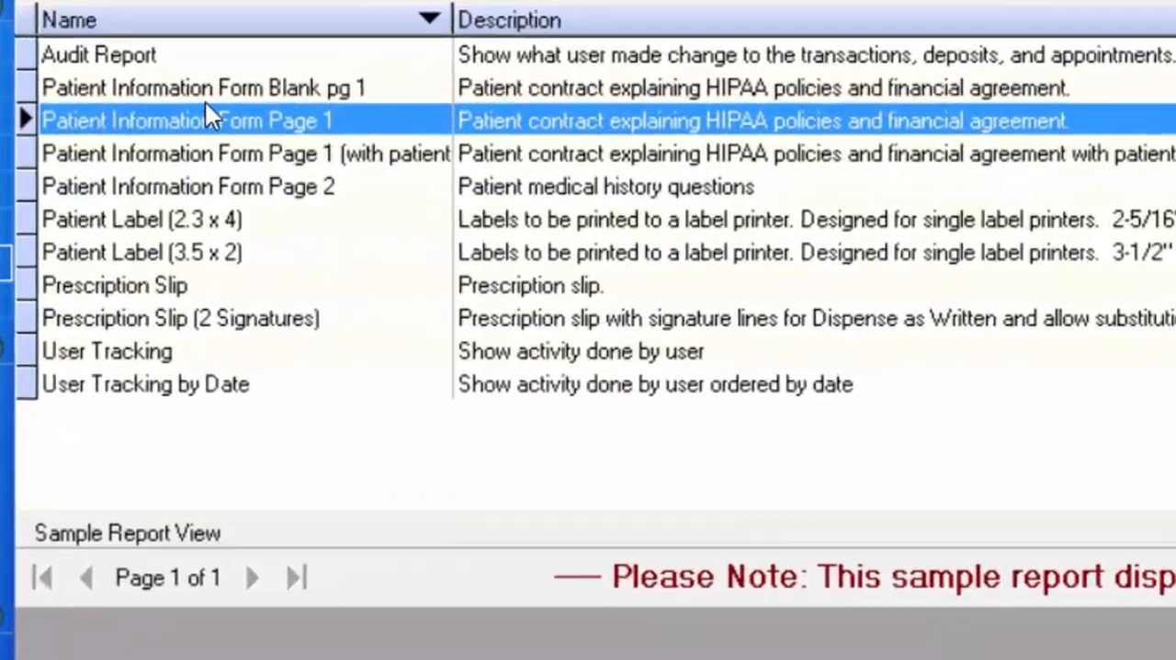
left_click(295, 113)
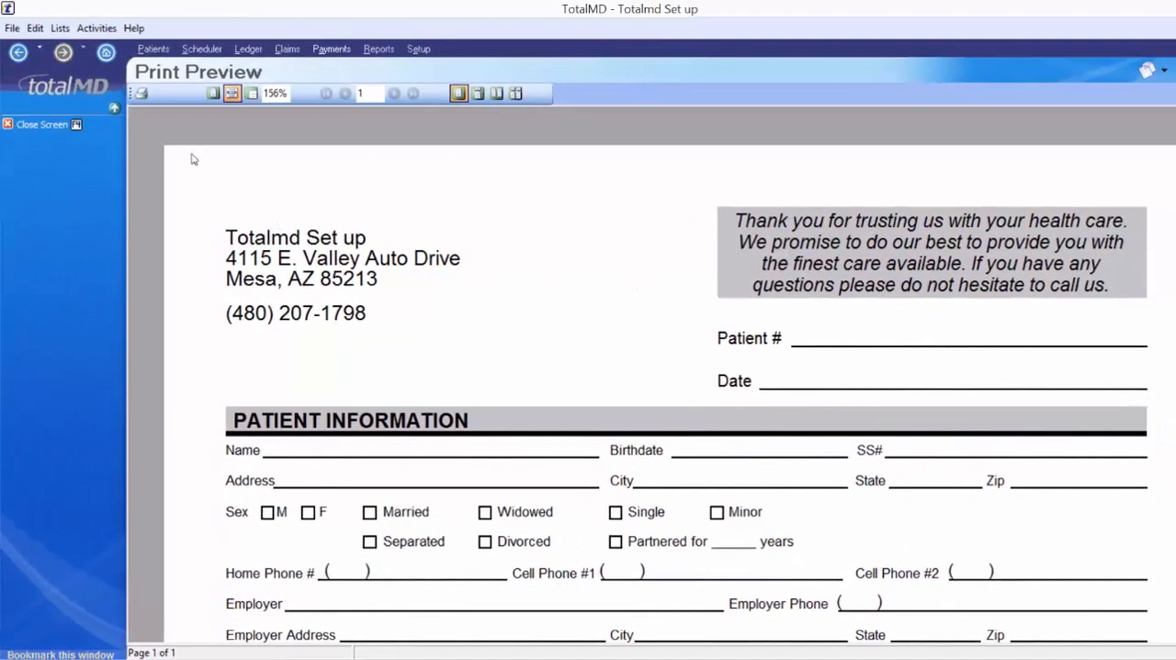
- Close the print preview and open Patient Information Form Page 1 for editing in a maximized Report Writer
left_click(59, 127)
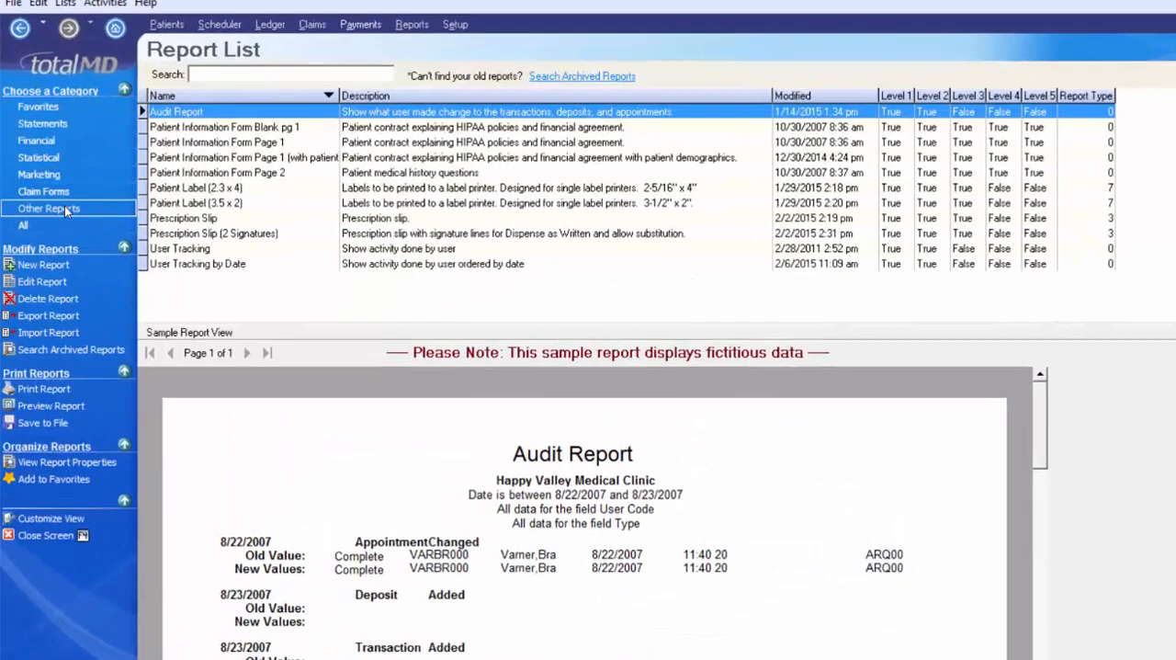
left_click(247, 158)
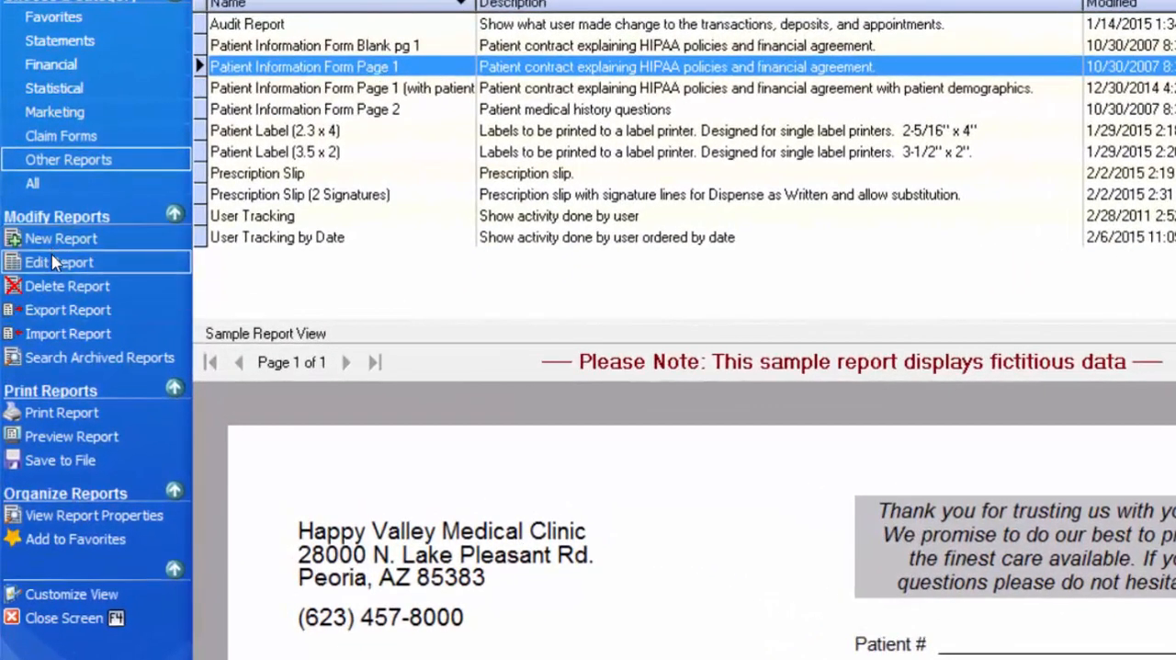
left_click(60, 263)
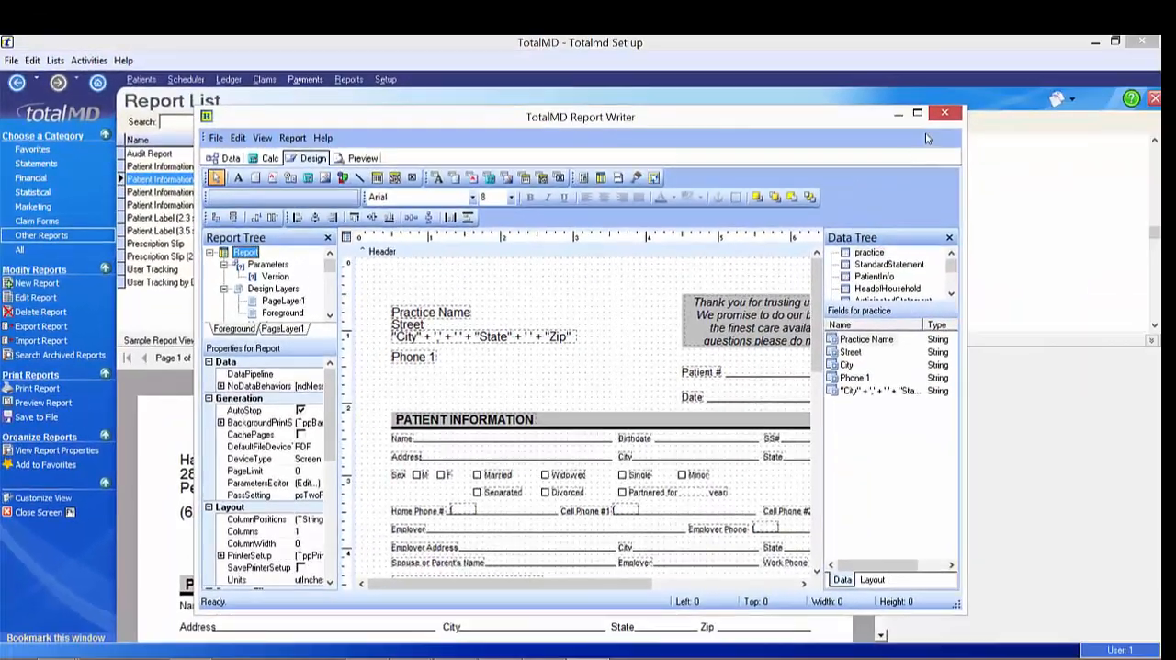
left_click(930, 114)
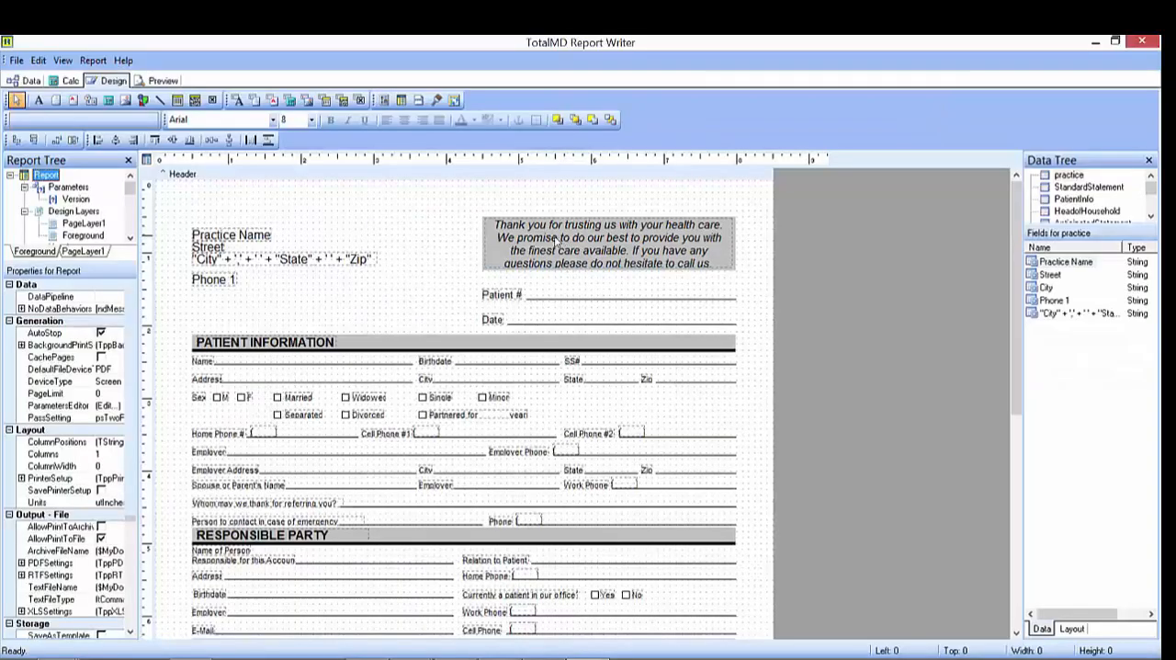
- Edit the thank-you memo so it ends with "call or email us." and add the practice's e-mail address on a new line
left_click(527, 250)
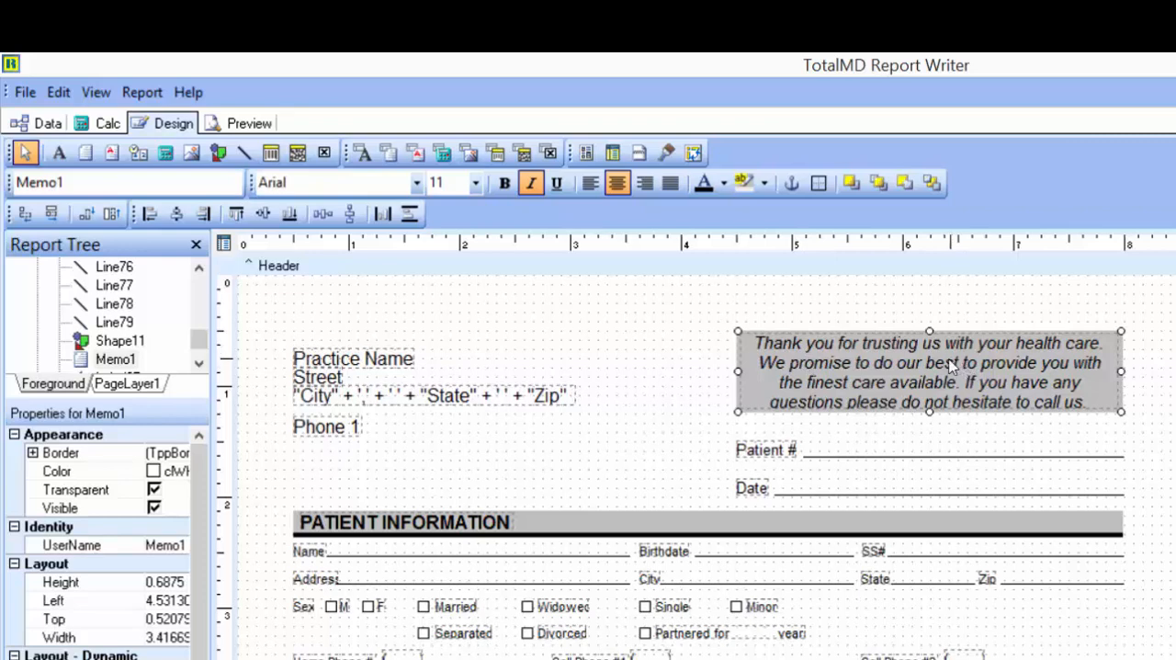
right_click(884, 370)
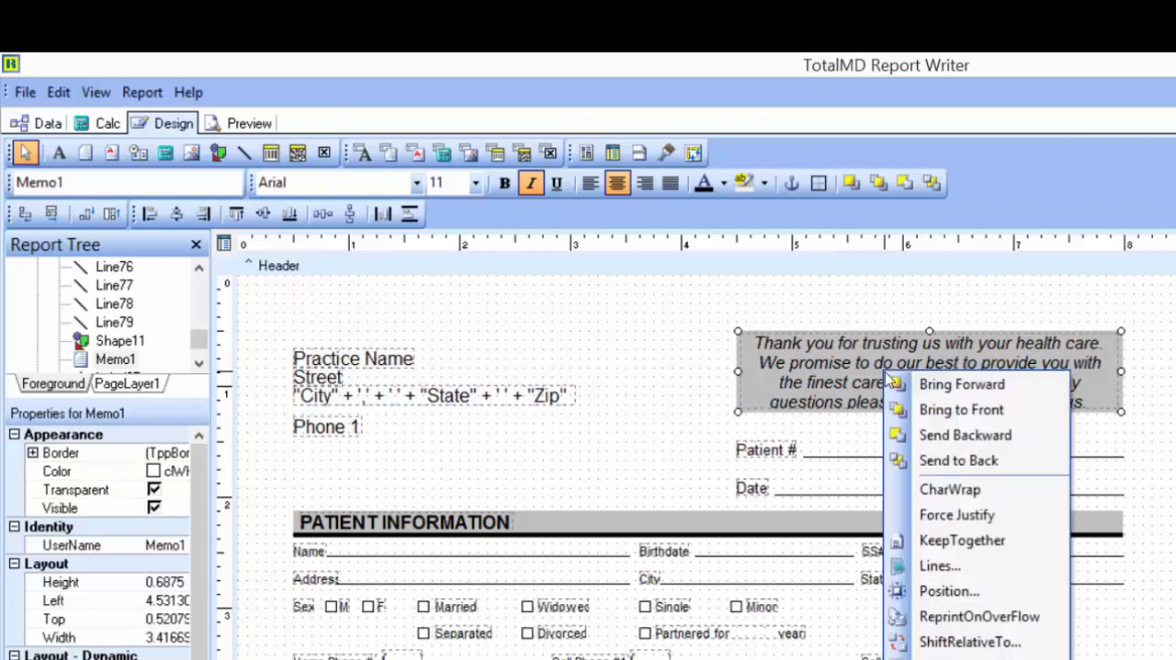
left_click(939, 568)
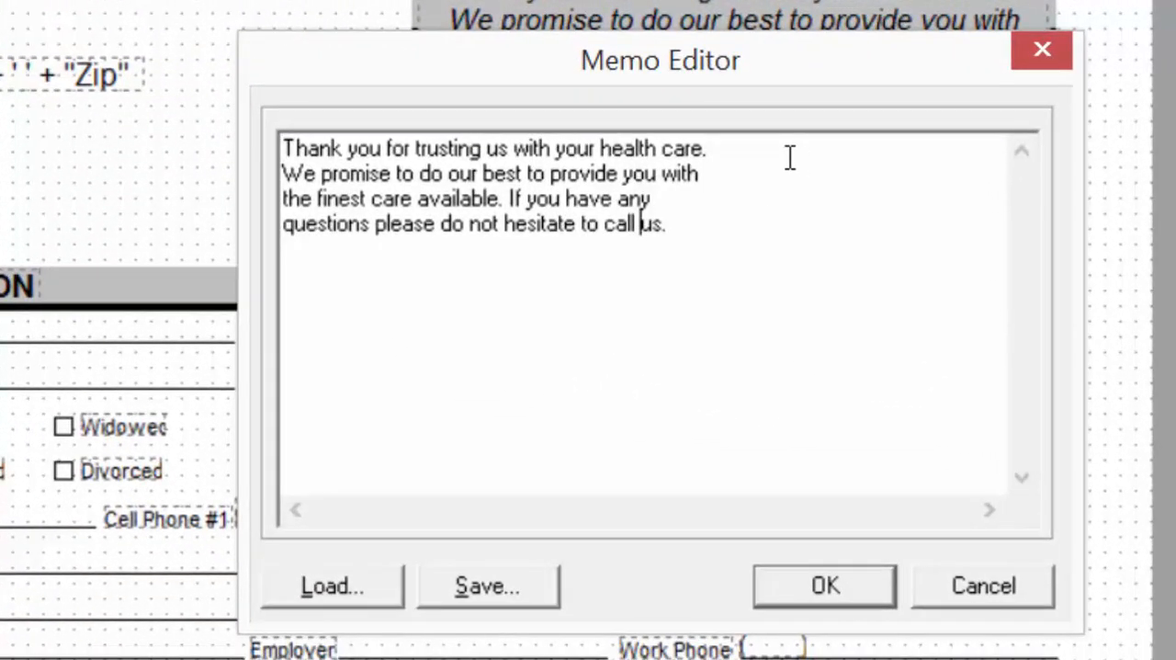
type("or email")
left_click(781, 216)
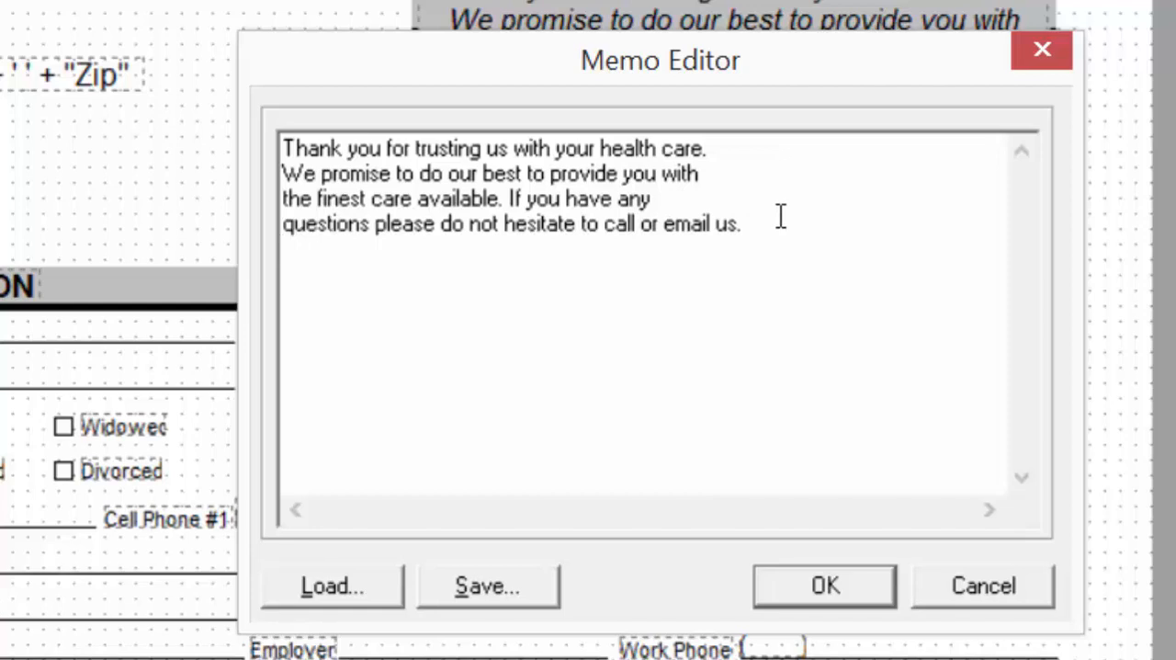
key("Return")
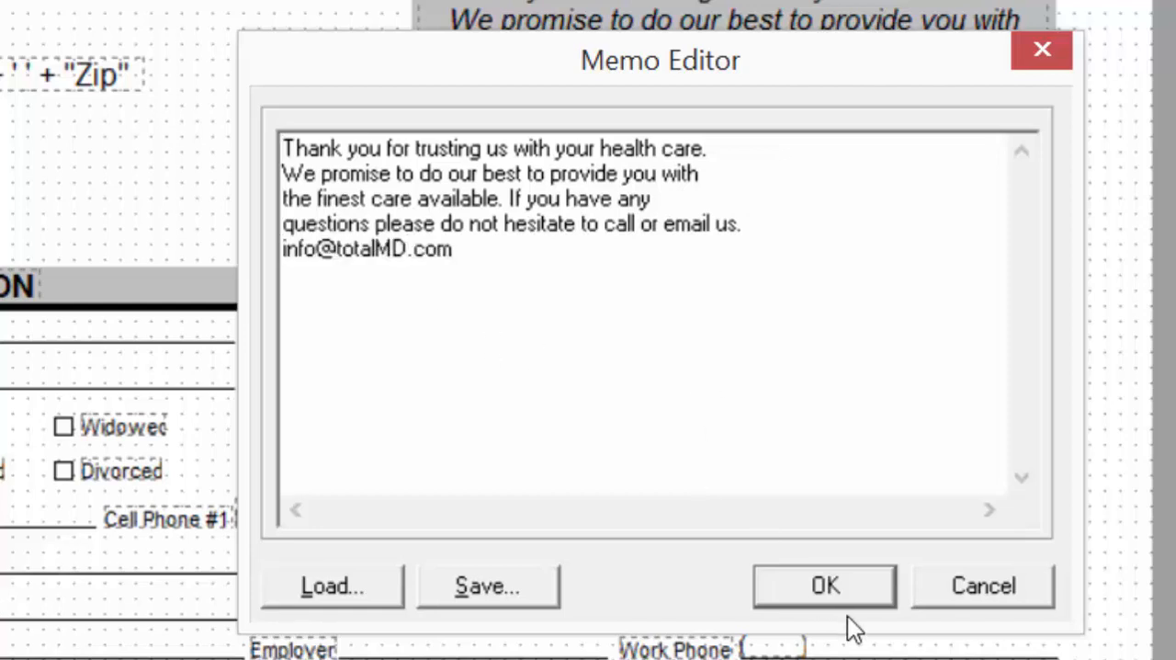
left_click(825, 587)
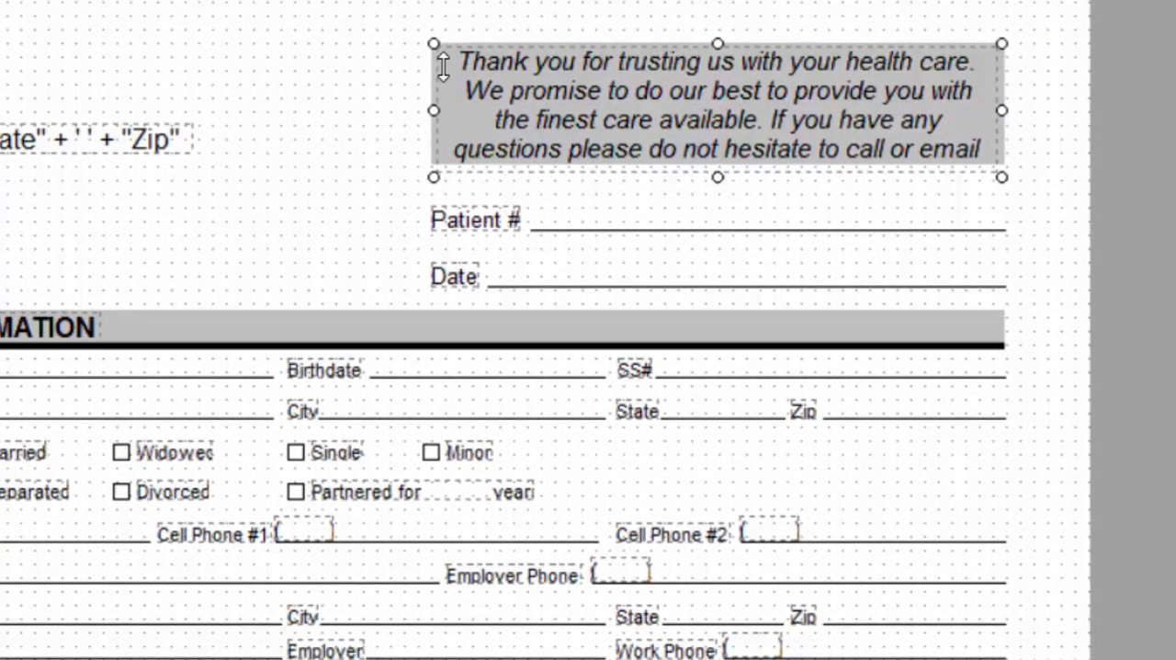
- Enlarge the thank-you memo downward until all its text fits, and move it up clear of the Patient # line
left_click_drag(718, 176, 726, 275)
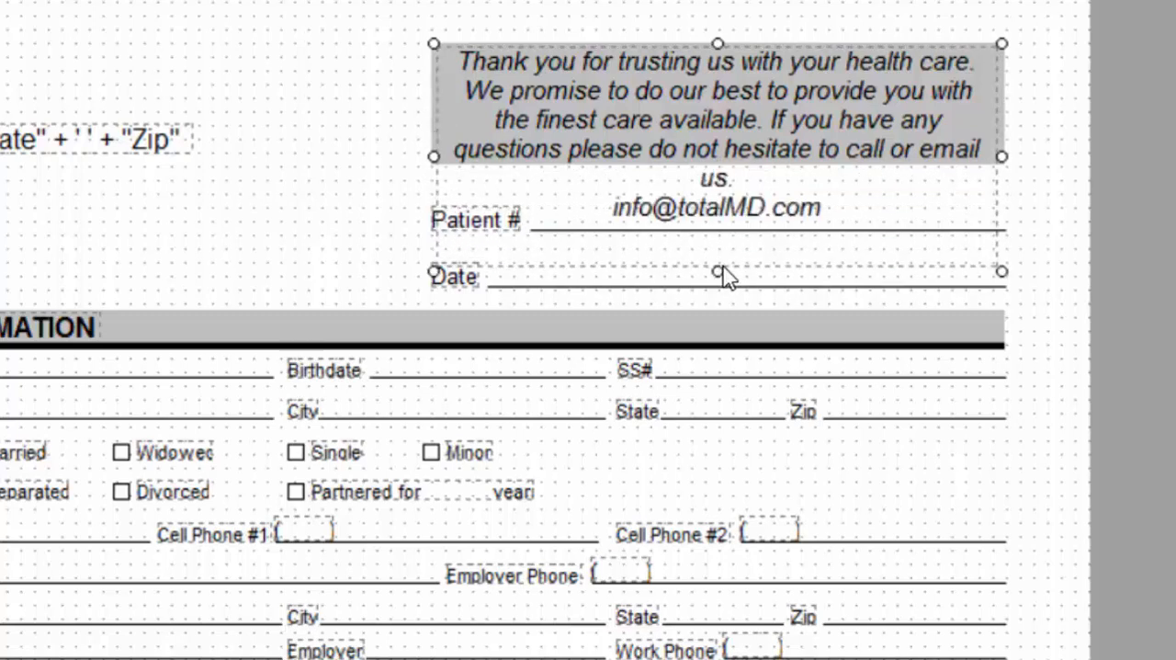
left_click(731, 44)
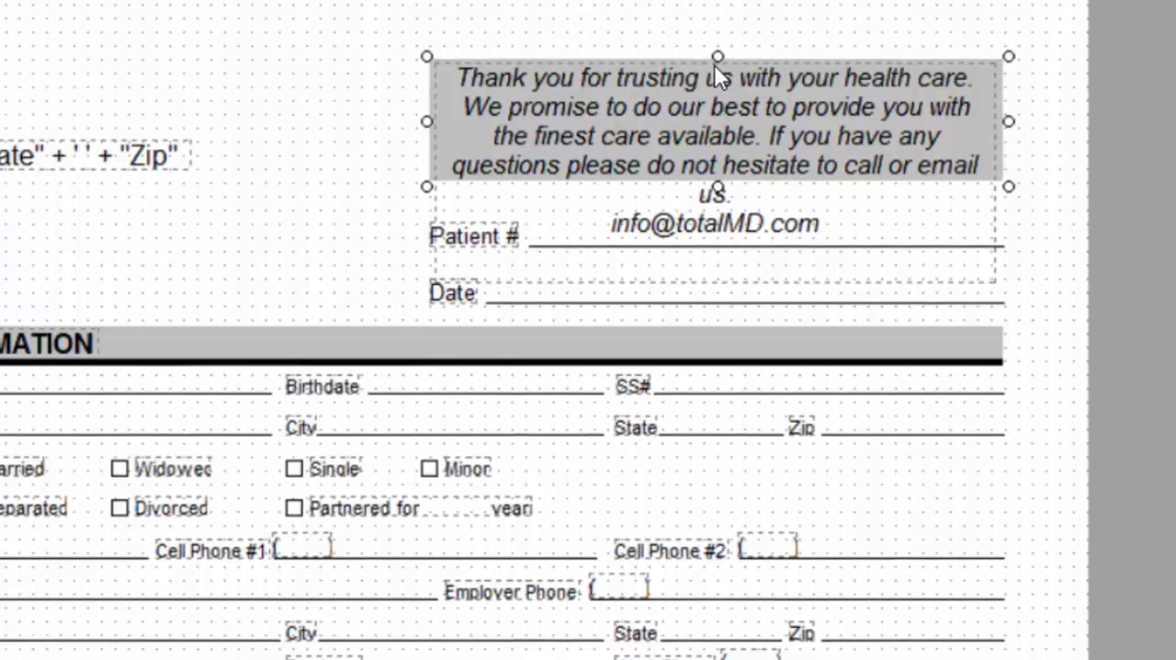
left_click_drag(668, 73, 661, 21)
left_click_drag(643, 183, 699, 208)
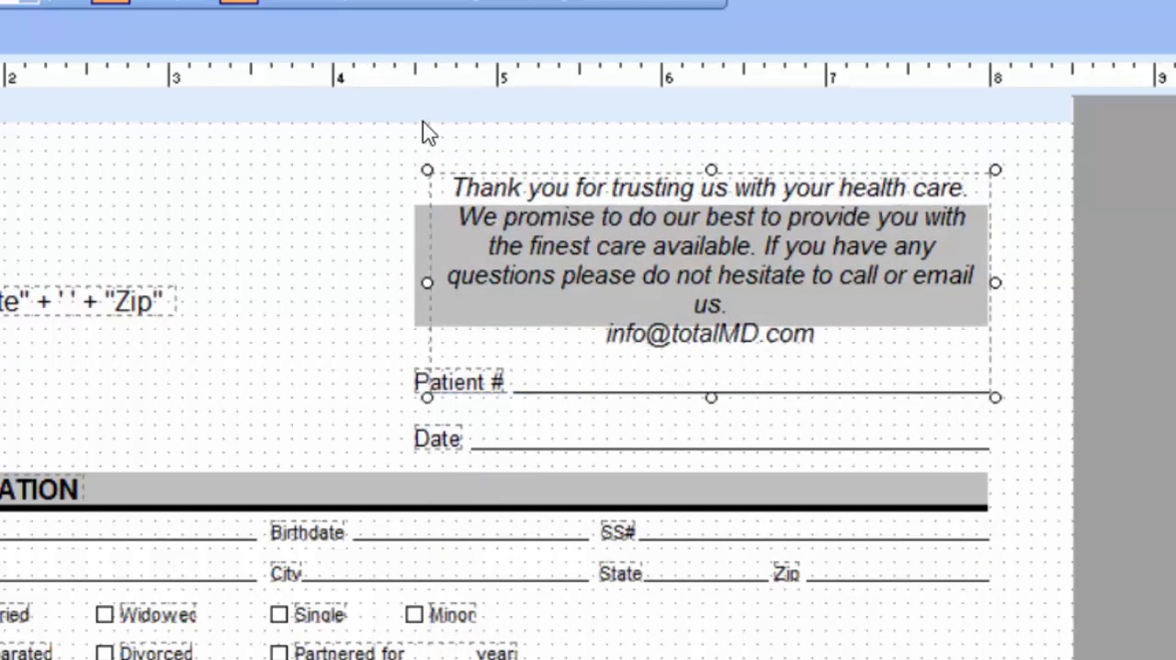
- Move the gray background shape up behind the thank-you memo and extend its lower edge to cover the e-mail line
left_click(423, 255)
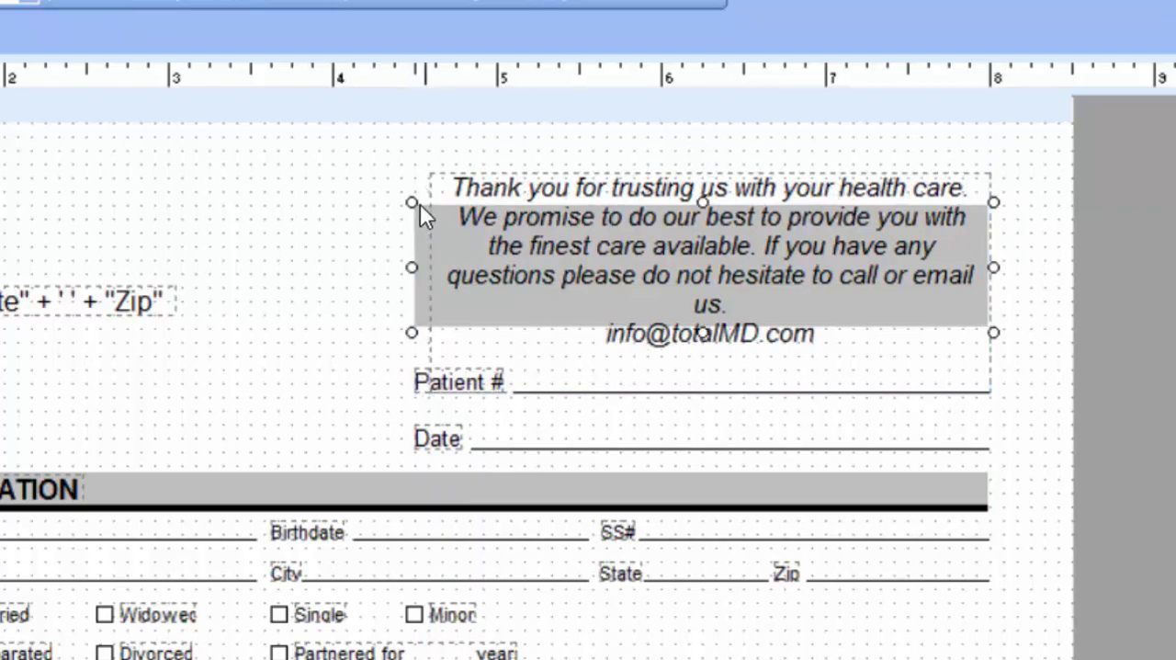
left_click_drag(702, 332, 702, 365)
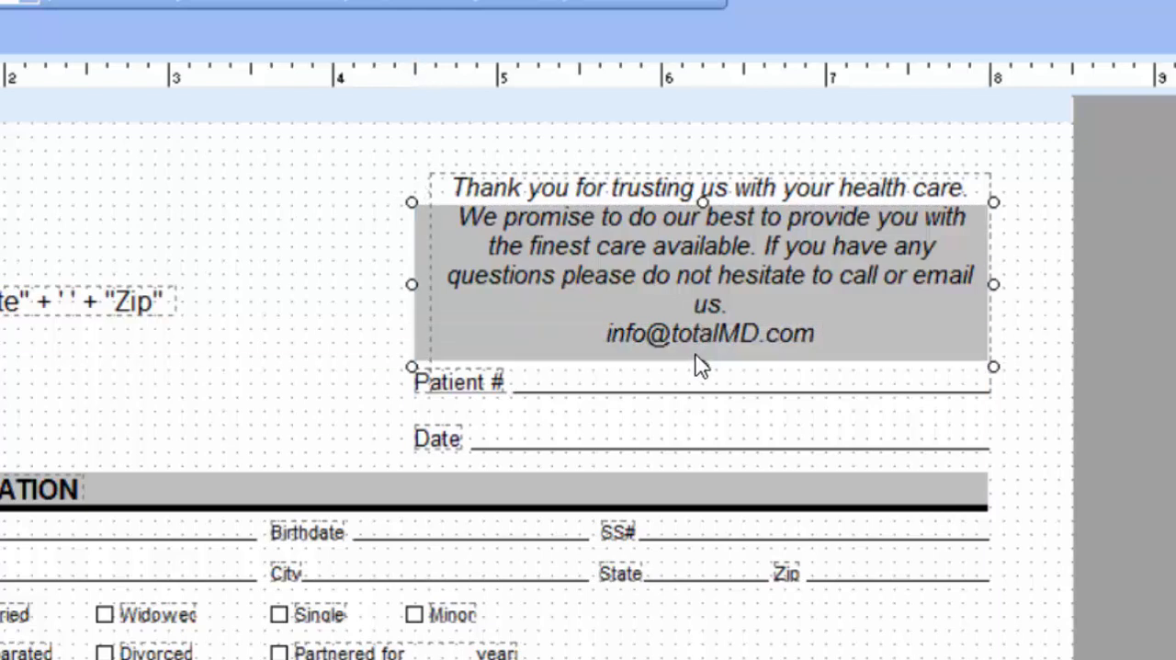
left_click_drag(424, 259, 424, 230)
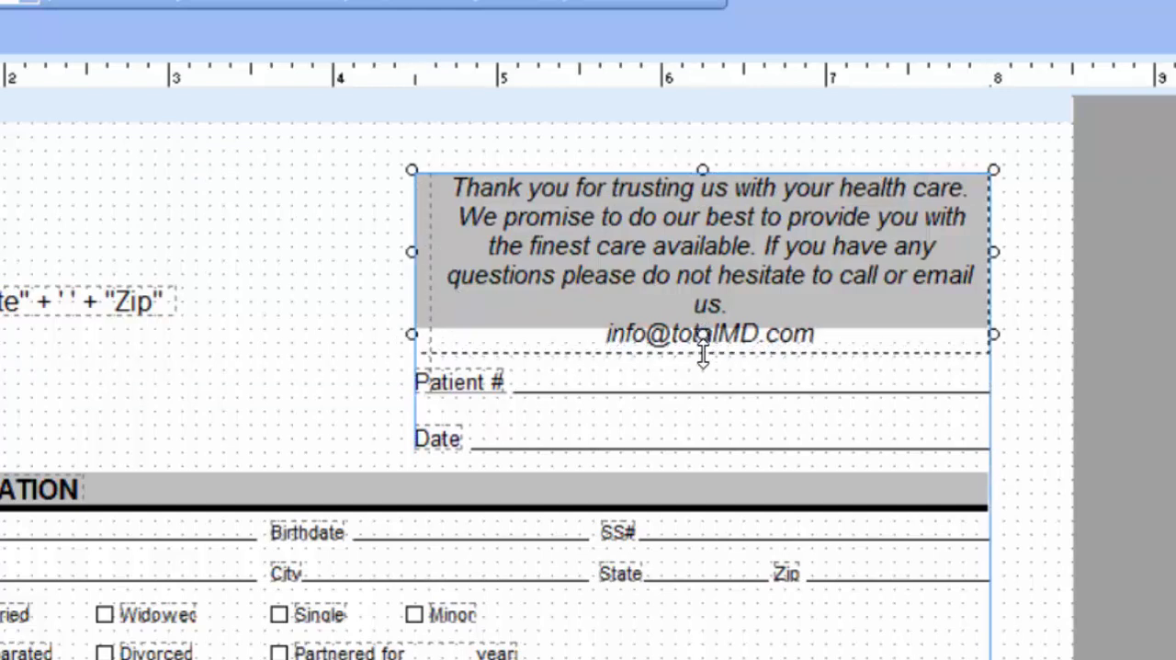
left_click_drag(702, 335, 704, 357)
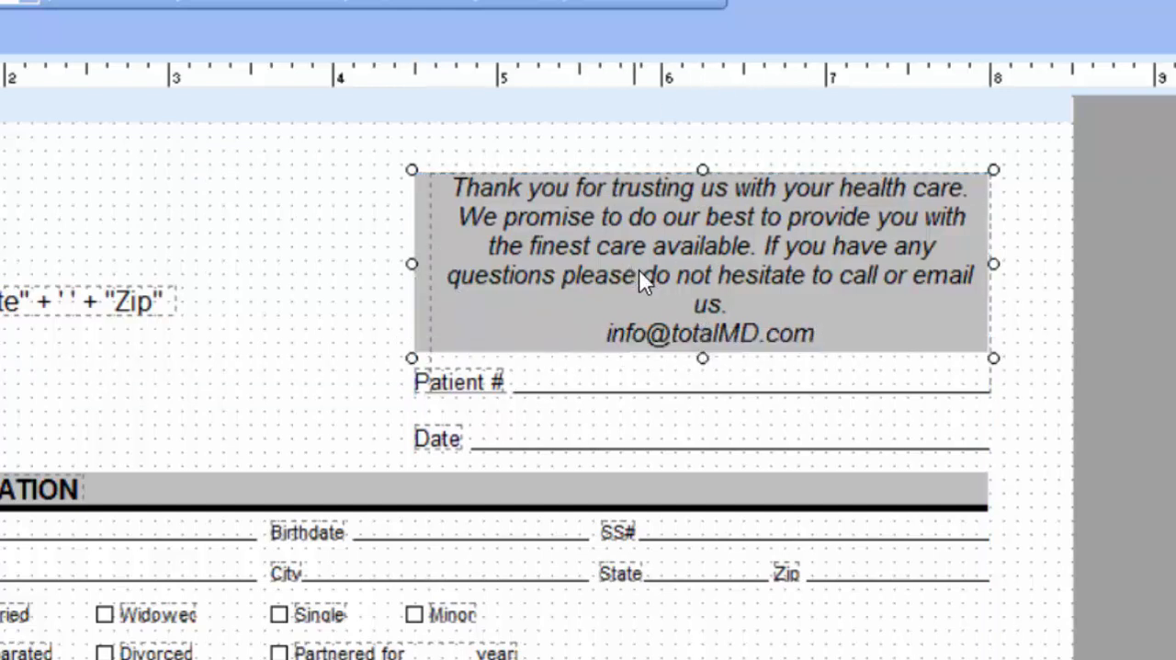
- Preview the edited patient information form and return to its design layout
left_click(316, 321)
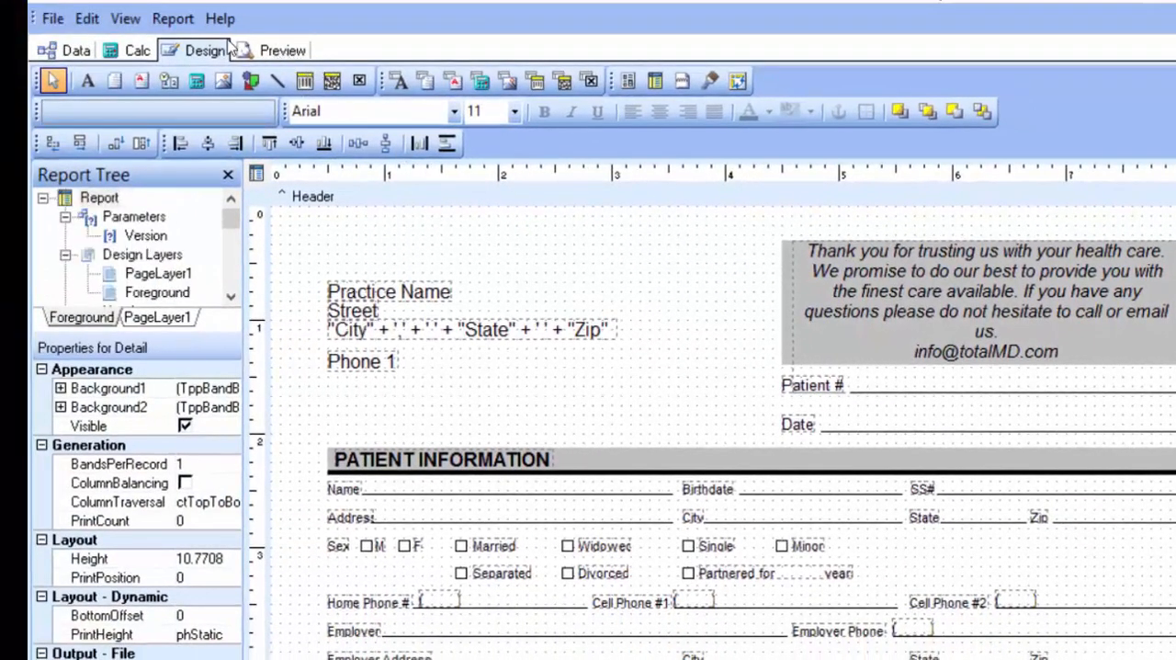
left_click(279, 50)
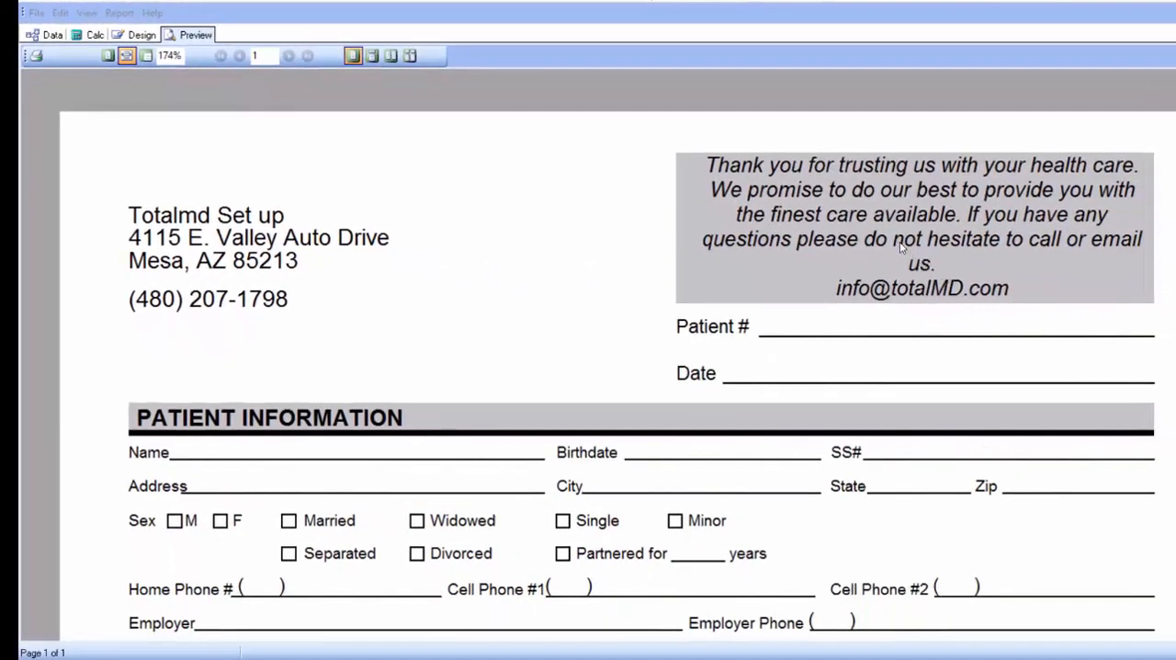
left_click(134, 37)
left_click(143, 37)
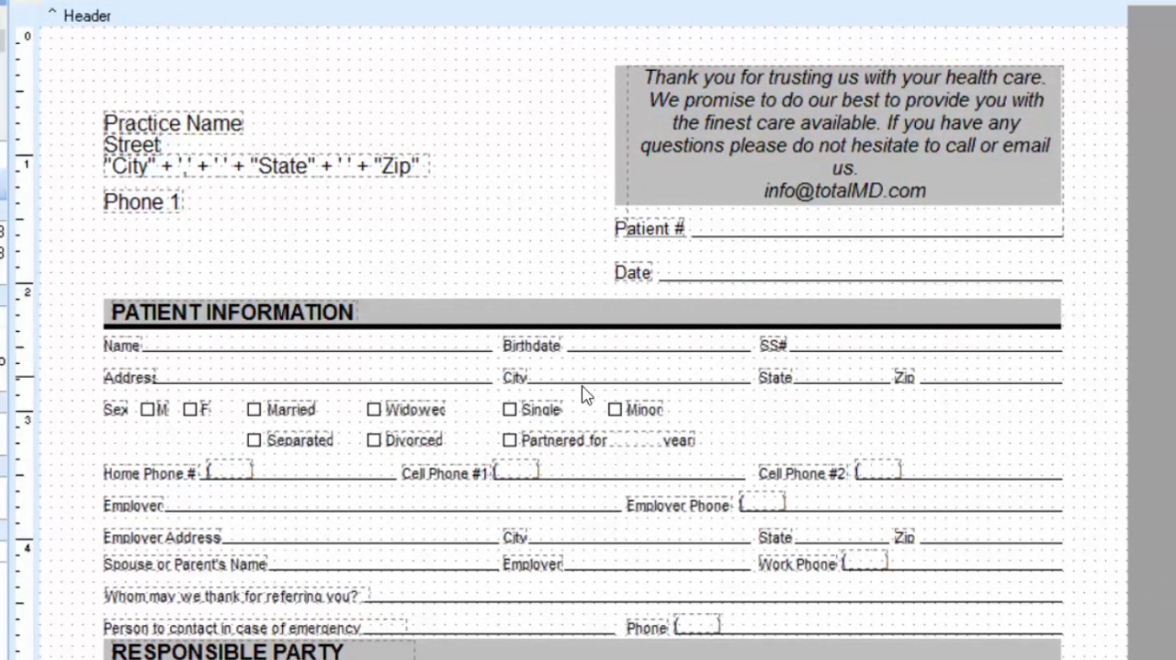
- Delete the Minor checkbox and its label from the Patient Information section, and undo the deletion
scroll(646, 444, "down", 3)
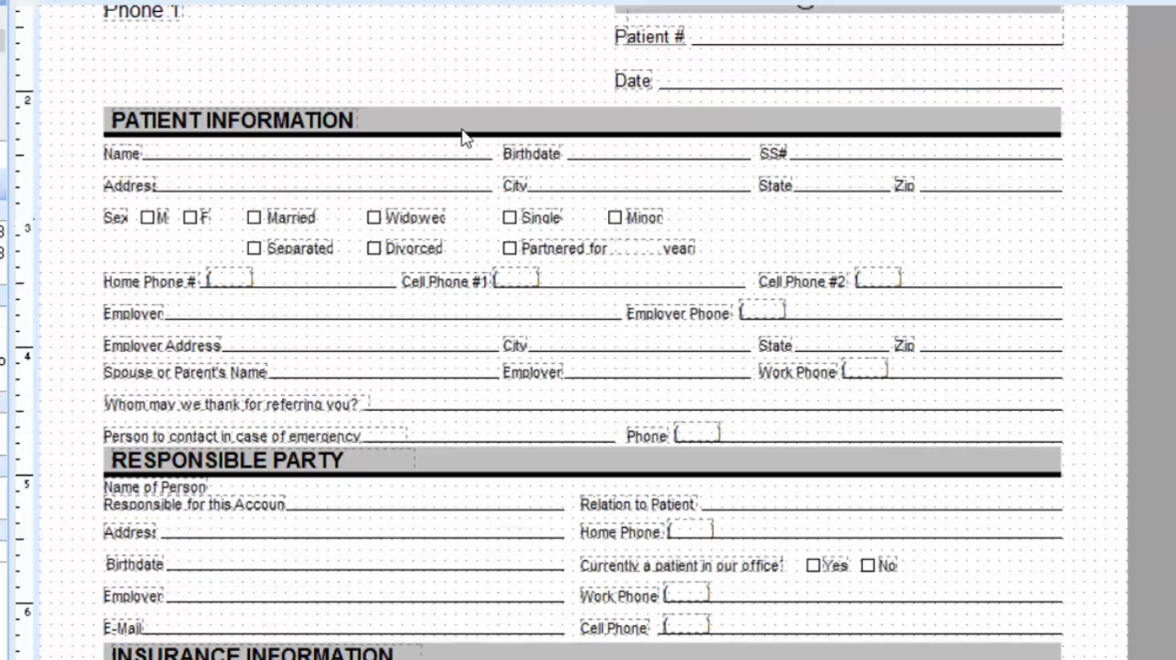
left_click(639, 223)
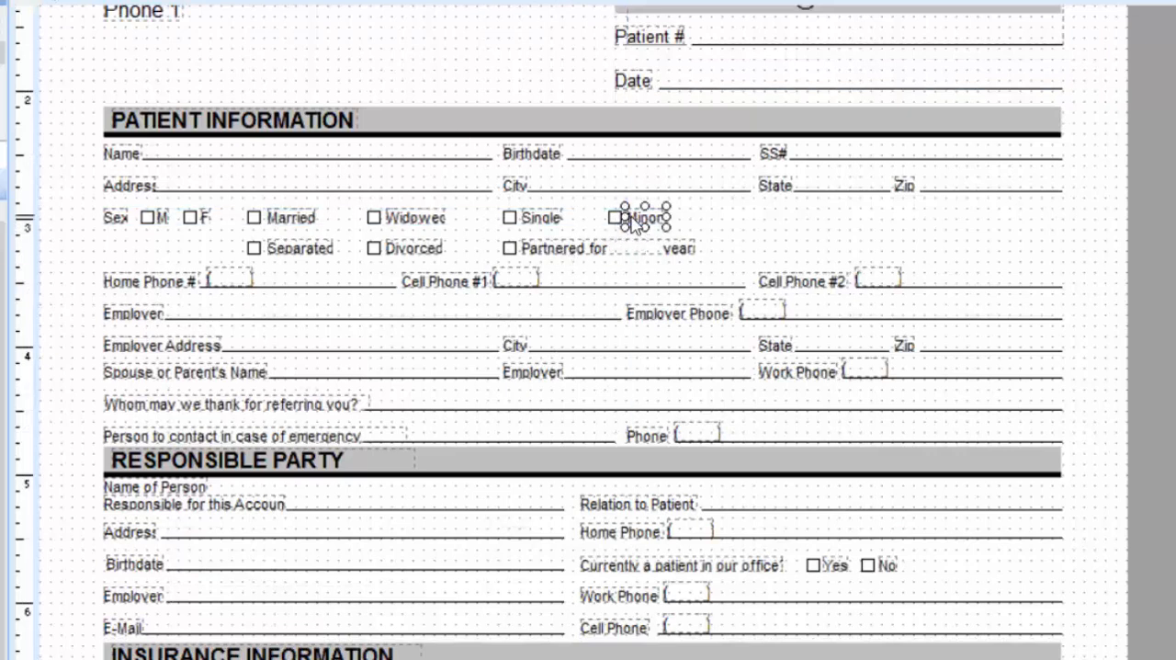
left_click_drag(621, 218, 621, 232)
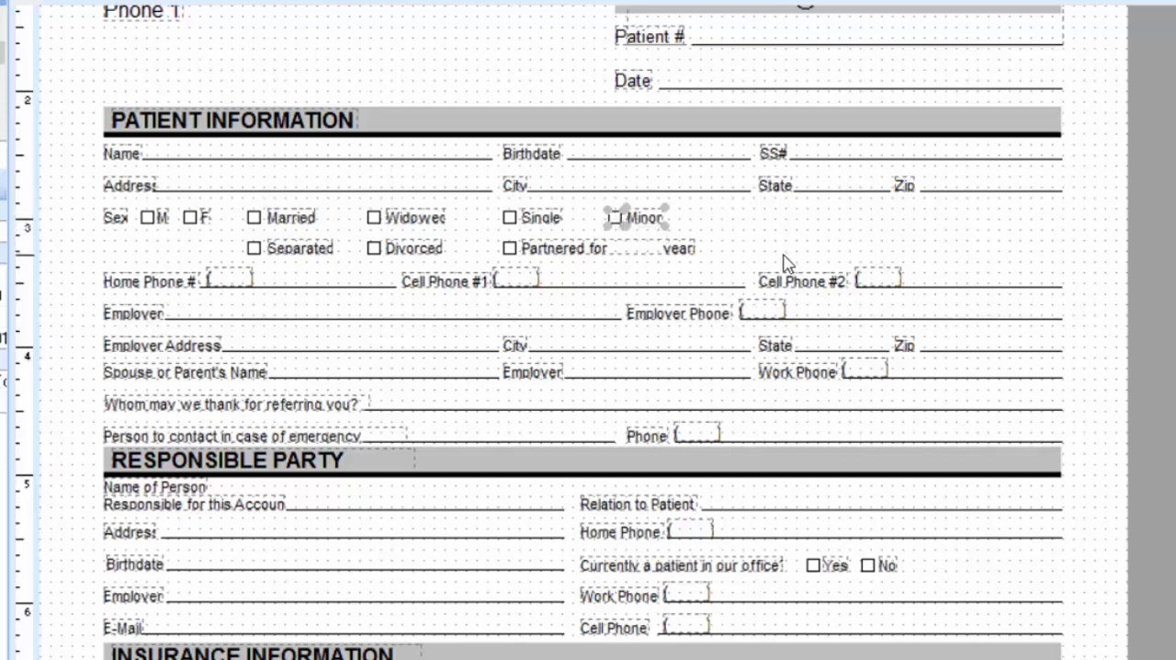
key("Delete")
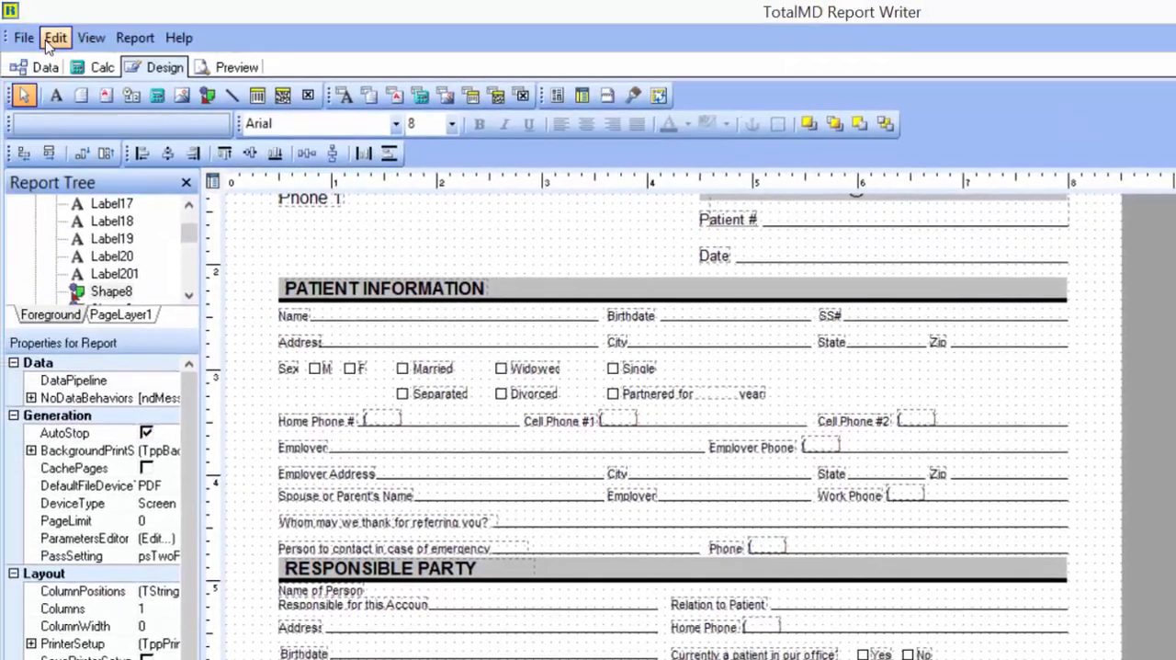
left_click(54, 39)
left_click(74, 58)
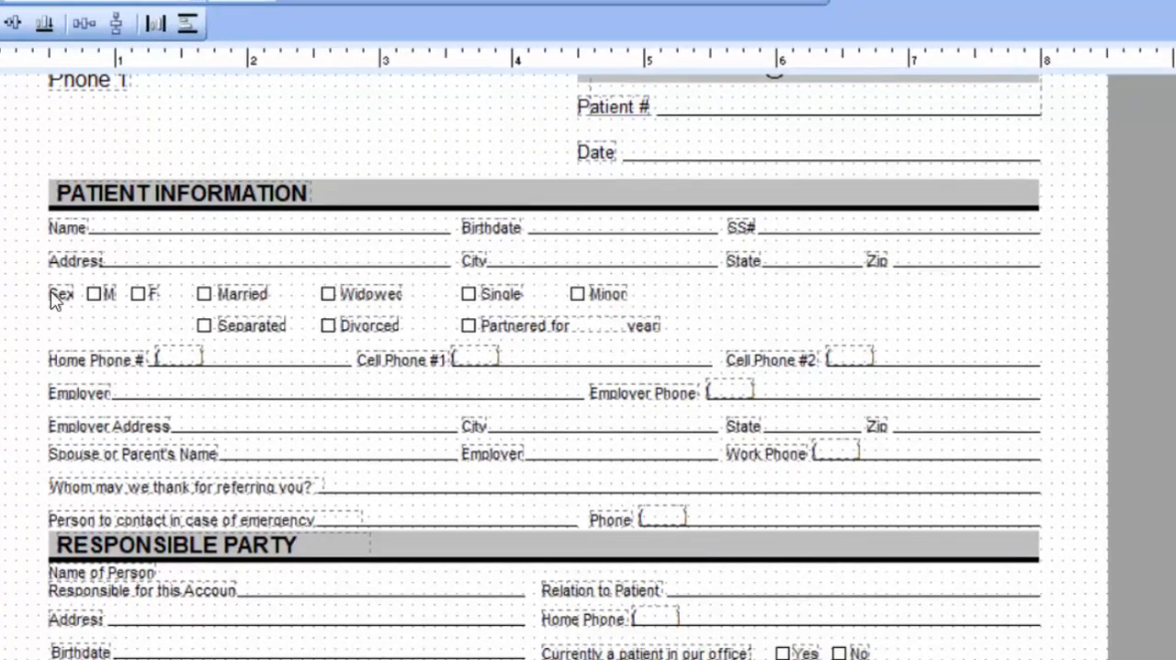
- Select the Sex label together with the M and F checkboxes and their labels, and shift the group slightly down
left_click(64, 299)
left_click(101, 299, "shift")
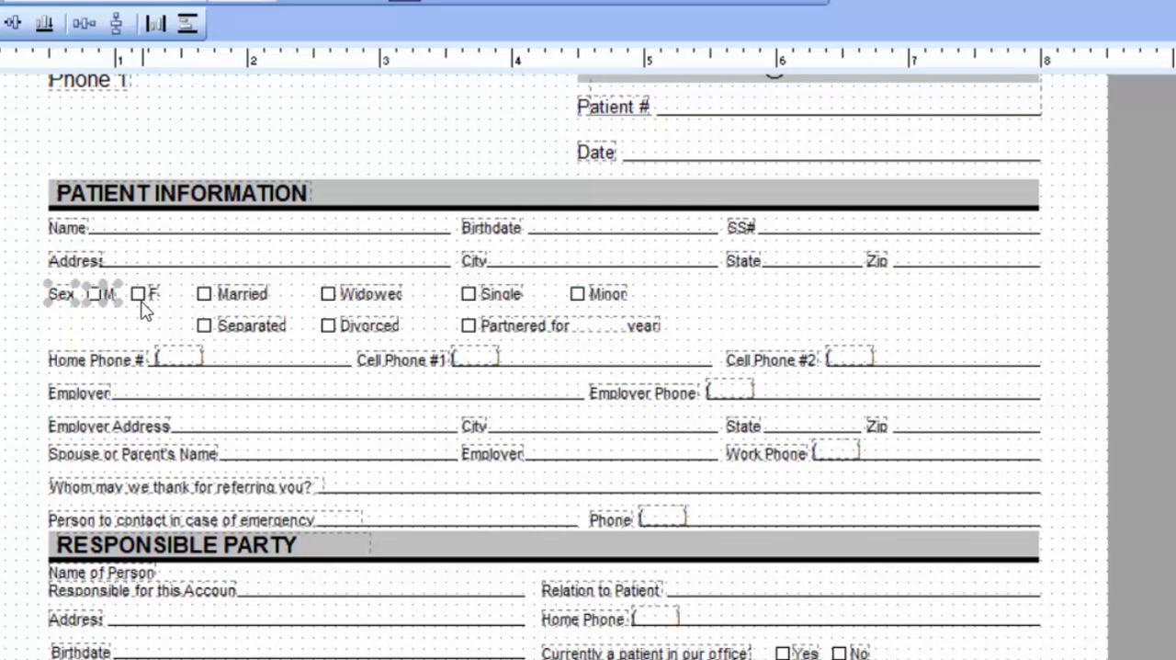
left_click(140, 299, "shift")
left_click_drag(151, 300, 152, 301)
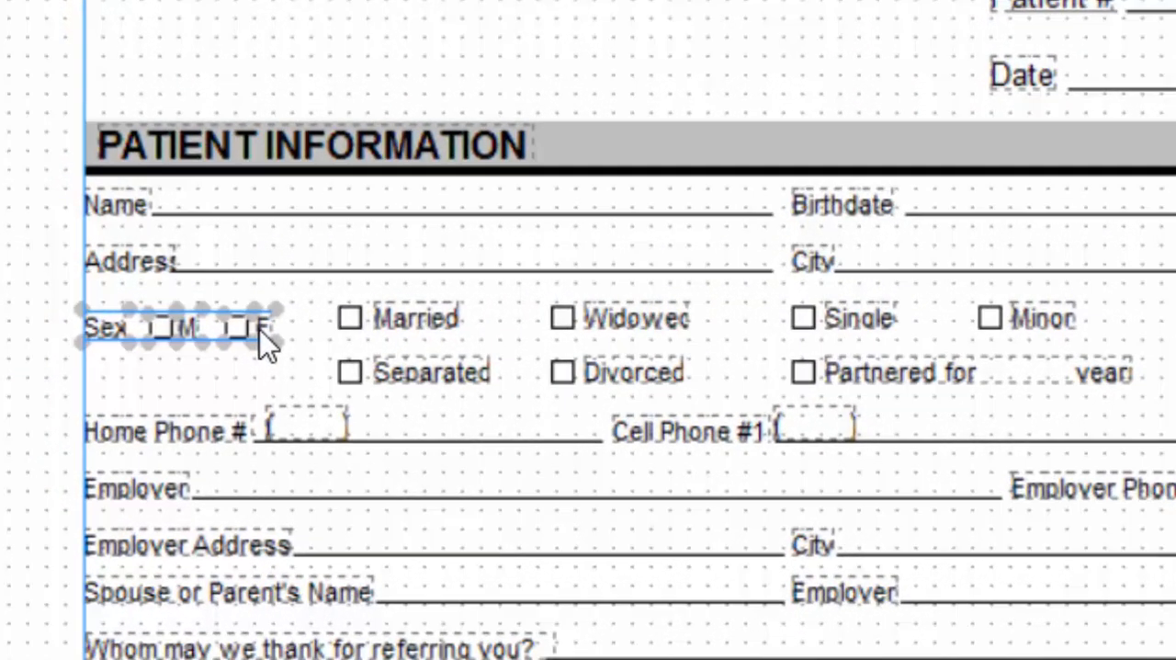
- Nudge the selected Sex label and M/F checkboxes sideways and up to line them up with the Married row
key("Right")
key("Right")
key("Right")
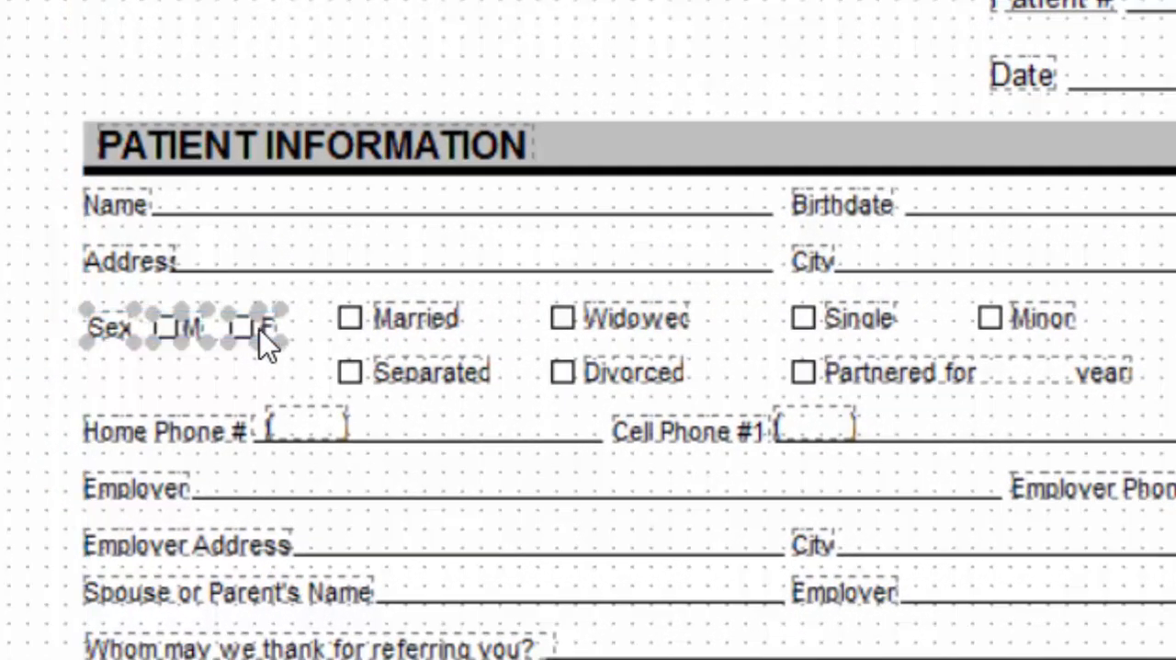
key("Left")
key("Left")
key("Left")
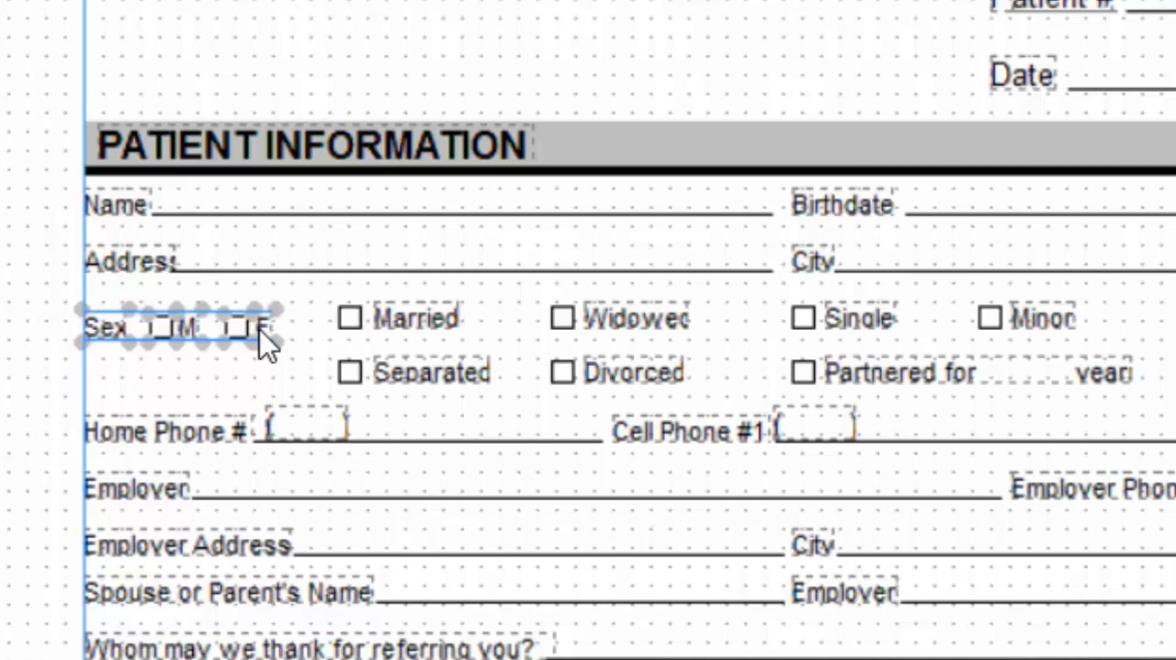
key("Right")
key("Up")
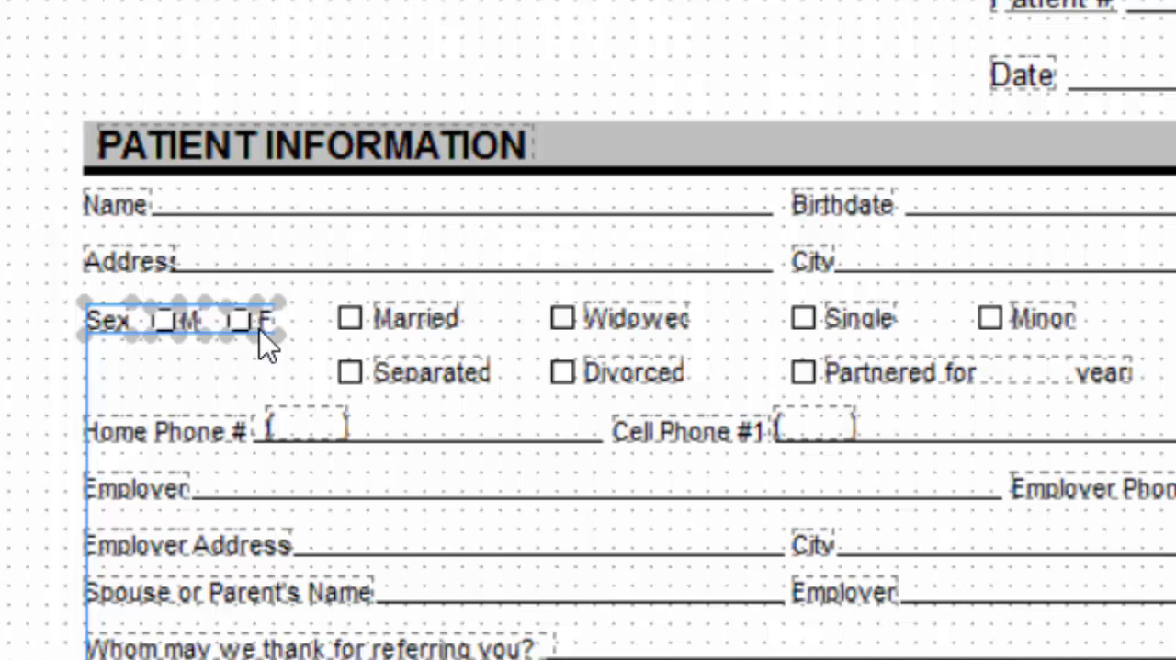
left_click(970, 322)
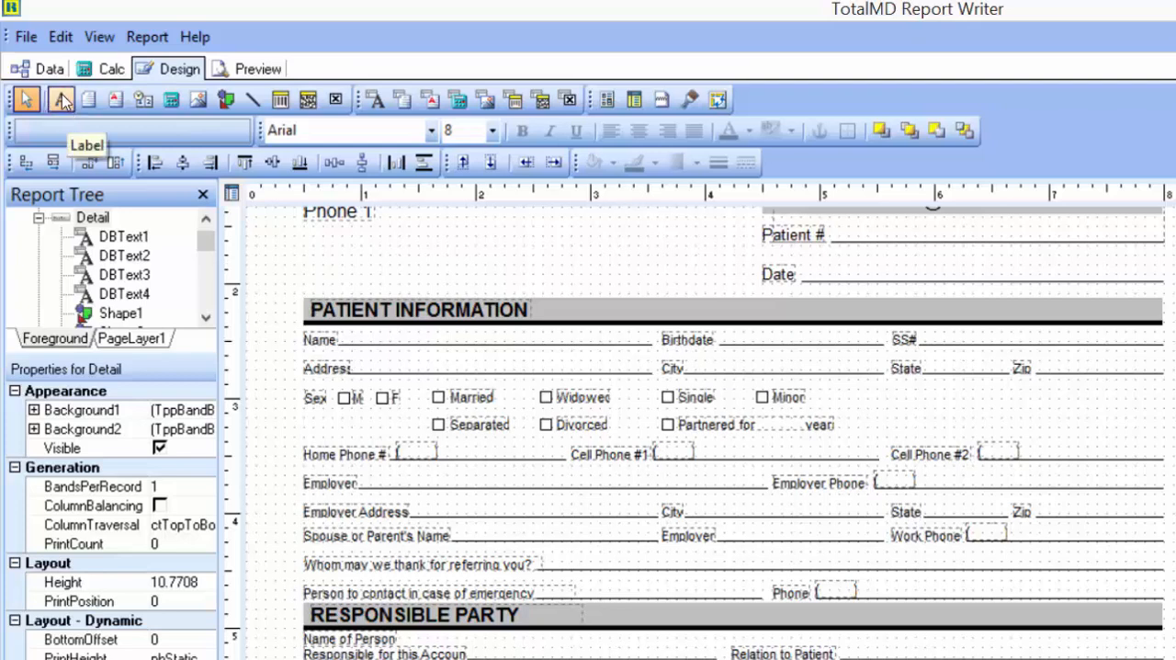
- Draw a new label about 1.84 inches wide and 0.13 inches high just above the PATIENT INFORMATION heading
left_click(60, 101)
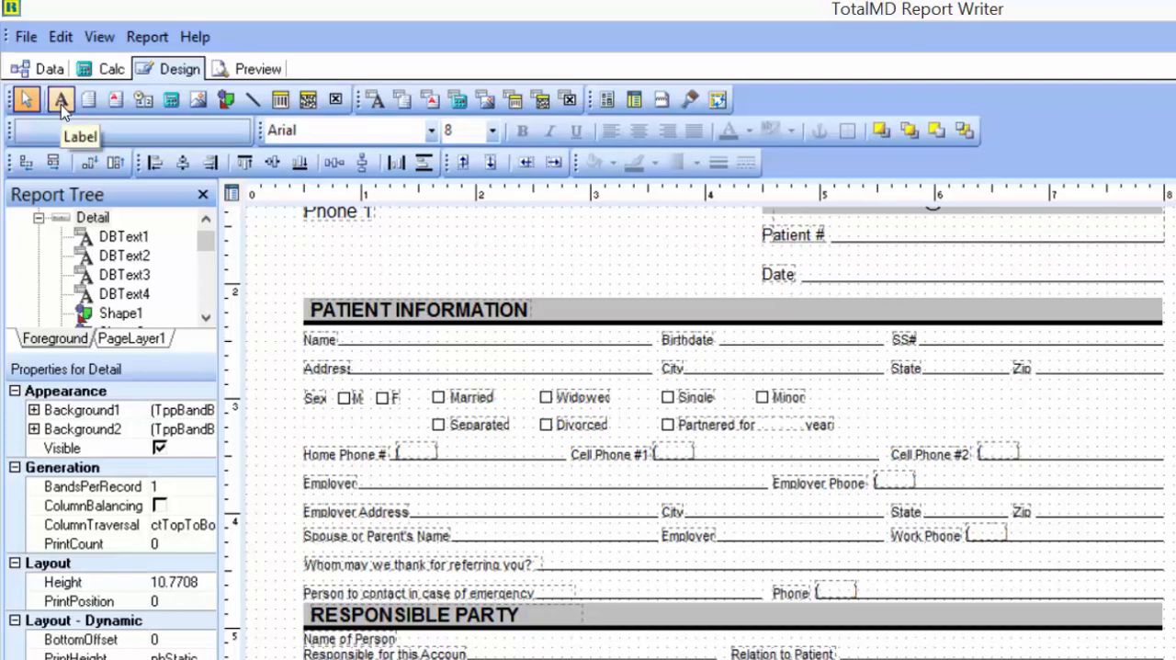
left_click(61, 102)
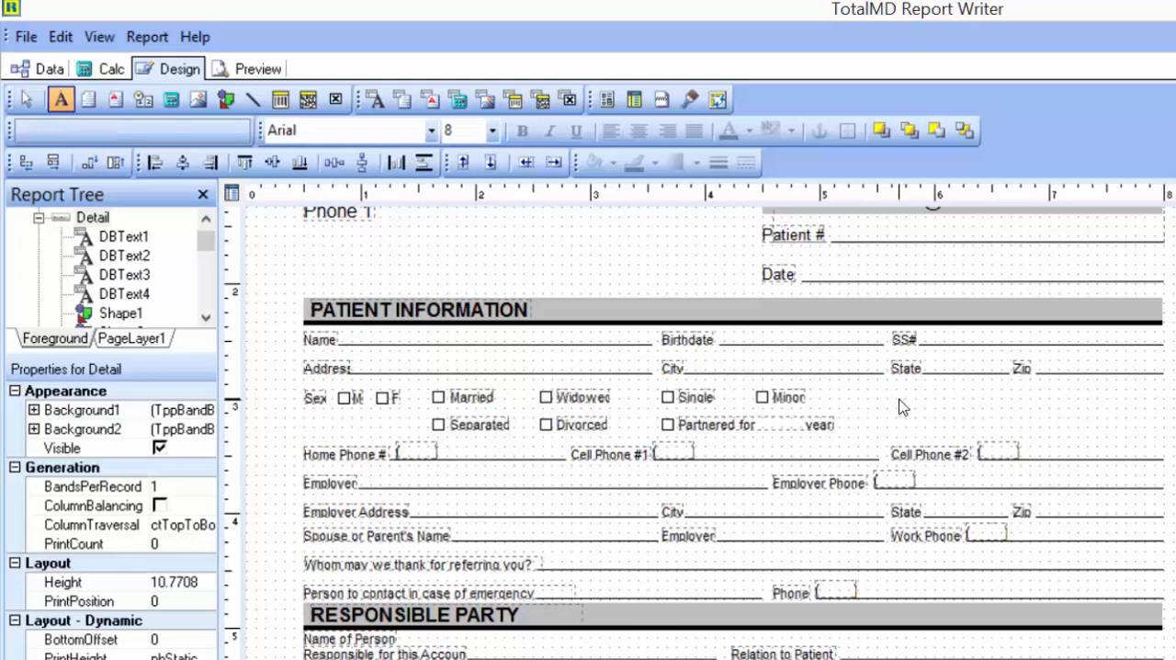
left_click(321, 275)
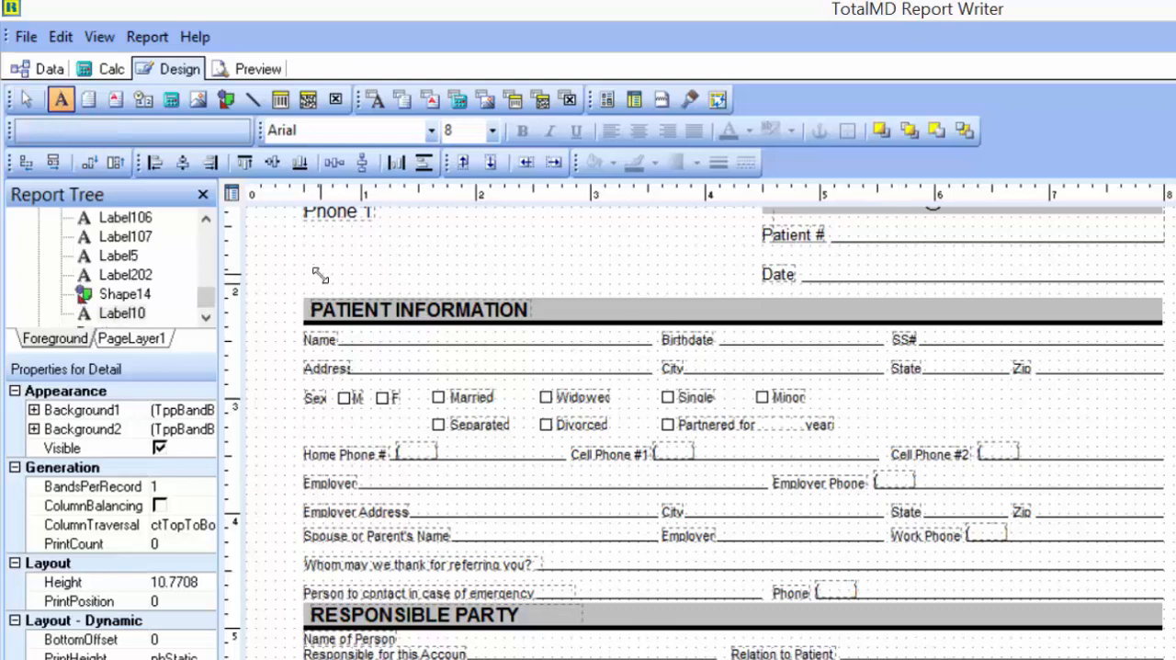
left_click_drag(320, 275, 535, 293)
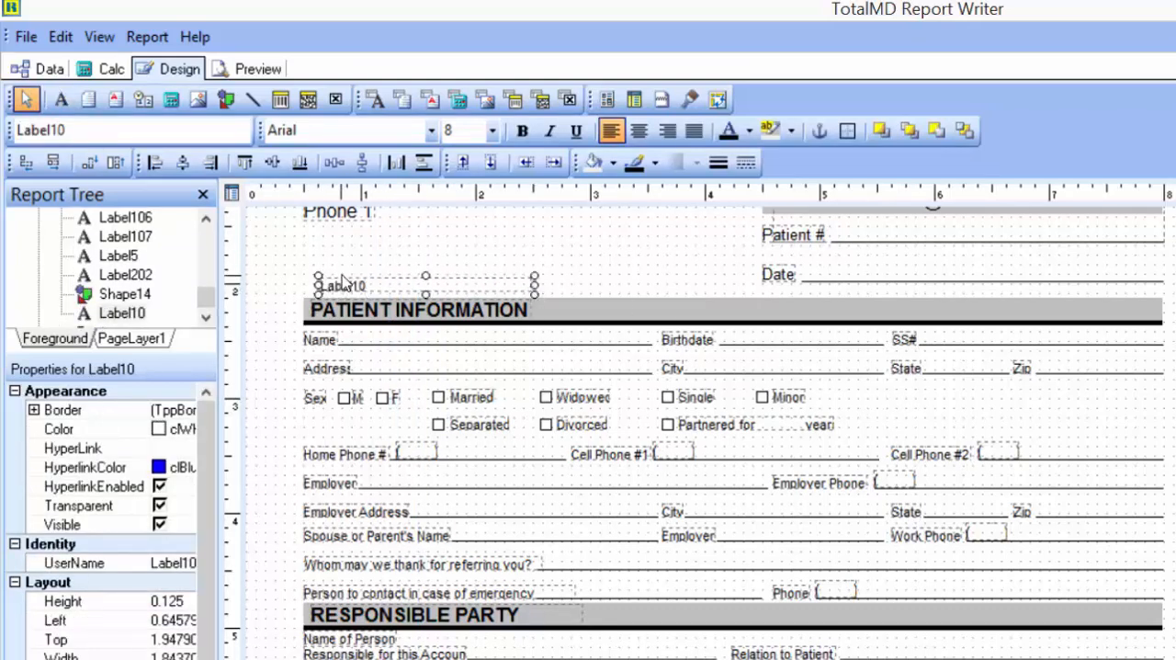
- Shift the new label slightly above PATIENT INFORMATION, set its text to "Email:" followed by a long underscore line, and check the preview
left_click_drag(397, 293, 342, 296)
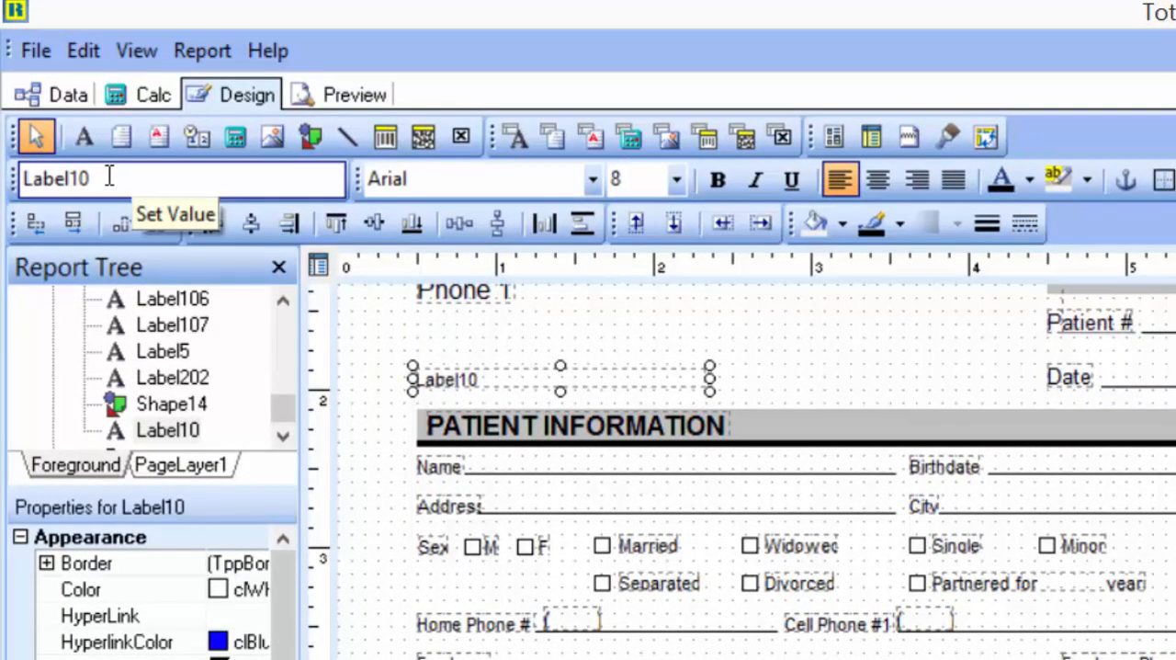
left_click_drag(90, 181, 10, 164)
double_click(136, 180)
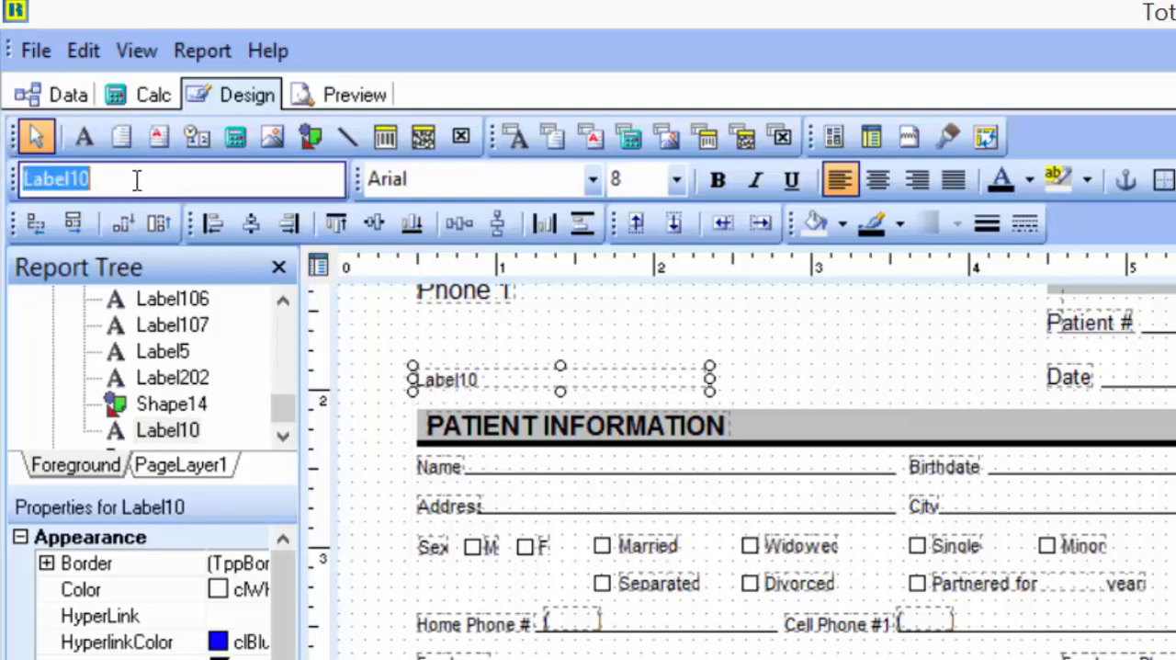
key("BackSpace")
type("Ema")
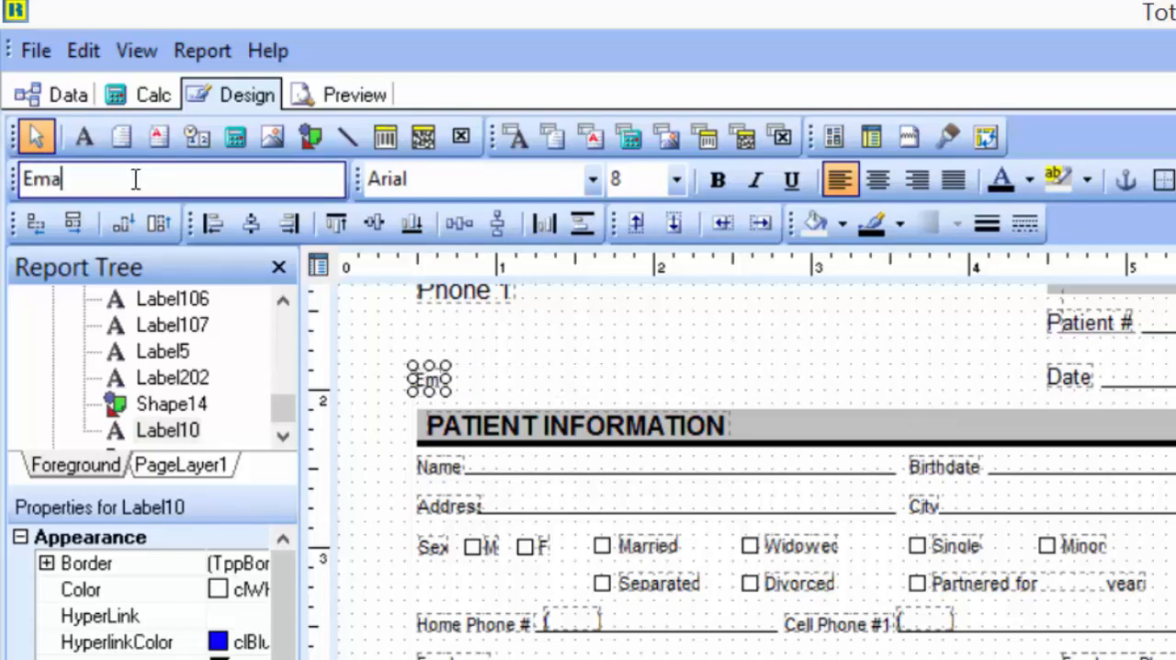
type("il:")
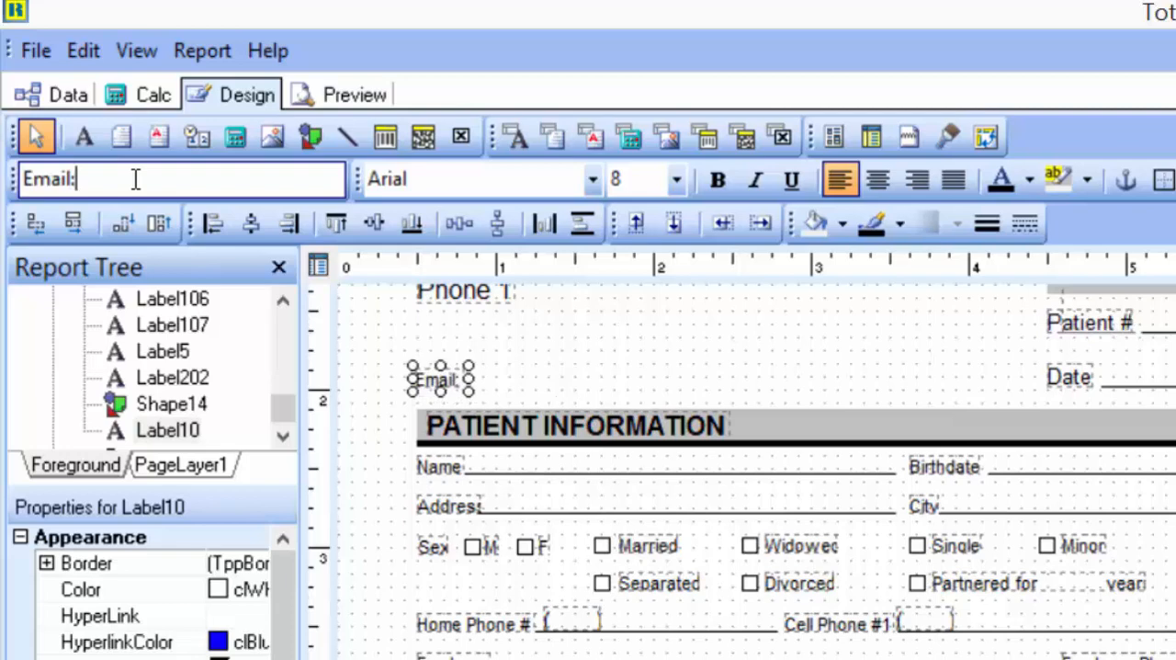
type(" ________________")
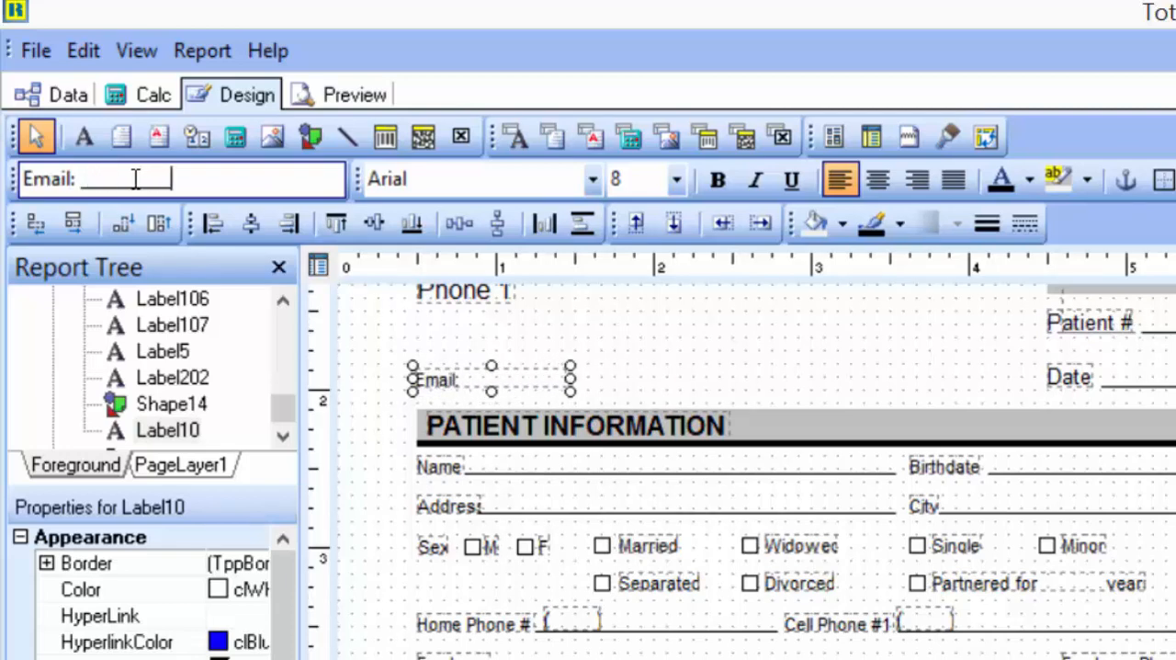
type("____")
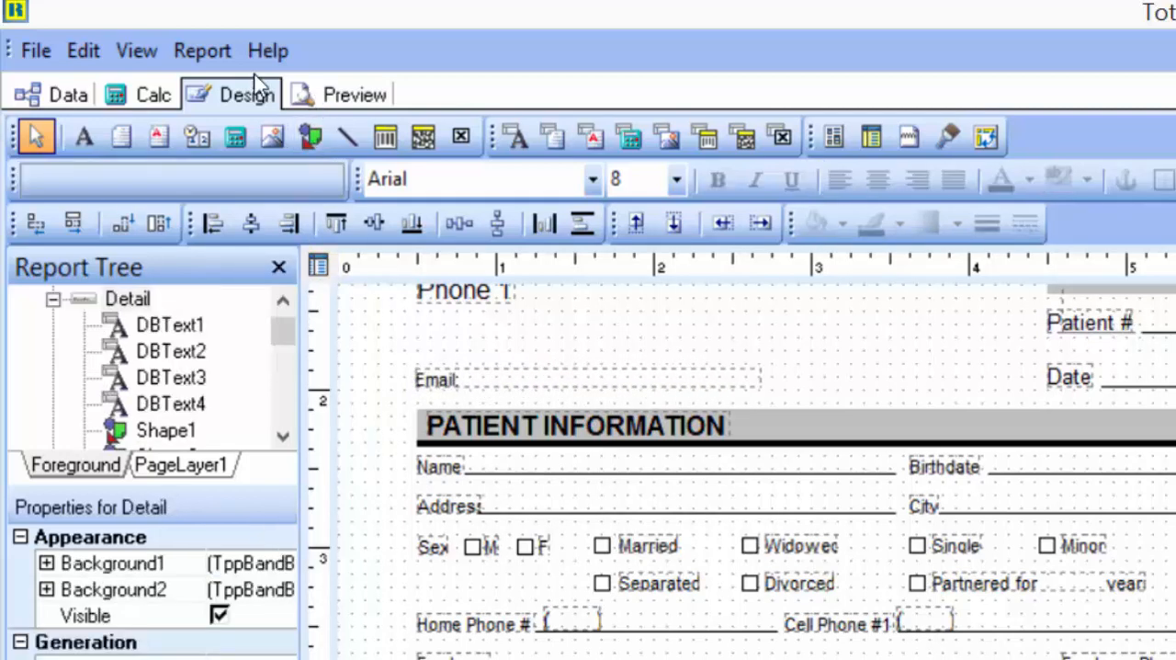
left_click(342, 96)
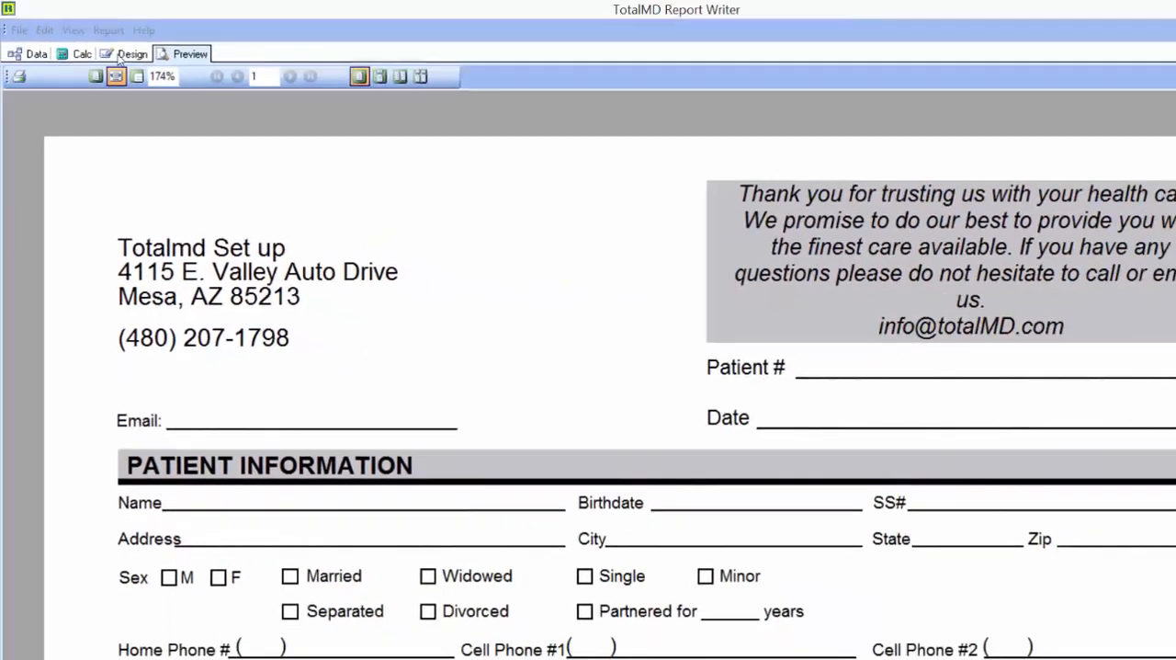
left_click(116, 76)
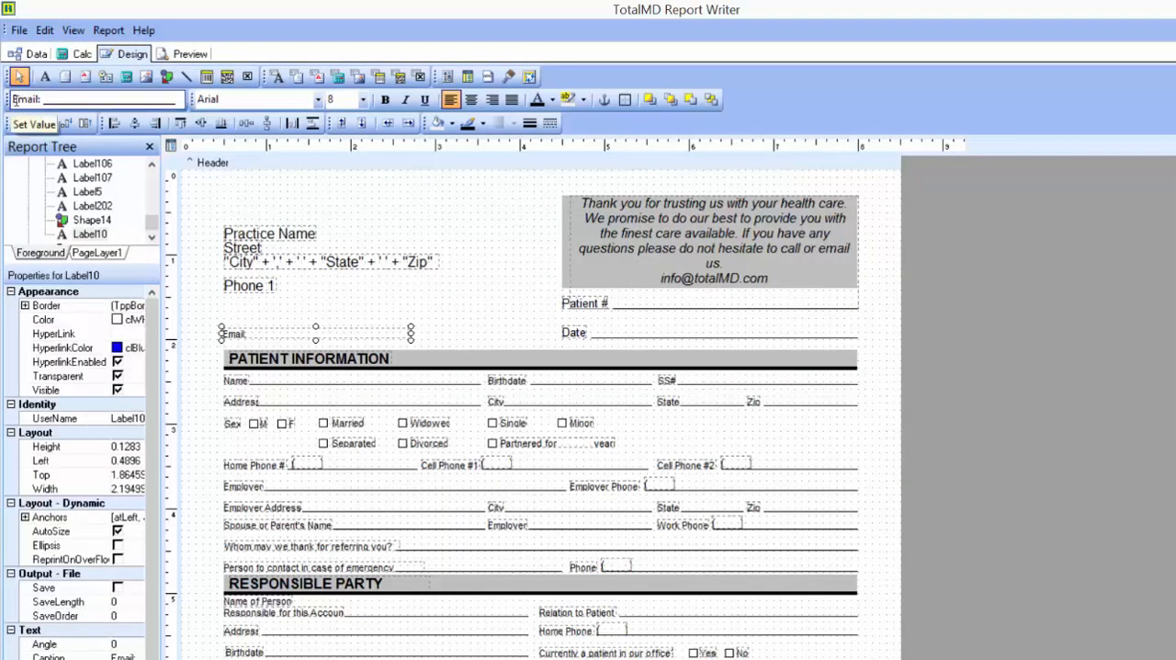
- Format the Email label in Algerian at size 12 and check it in the report preview
left_click(12, 99)
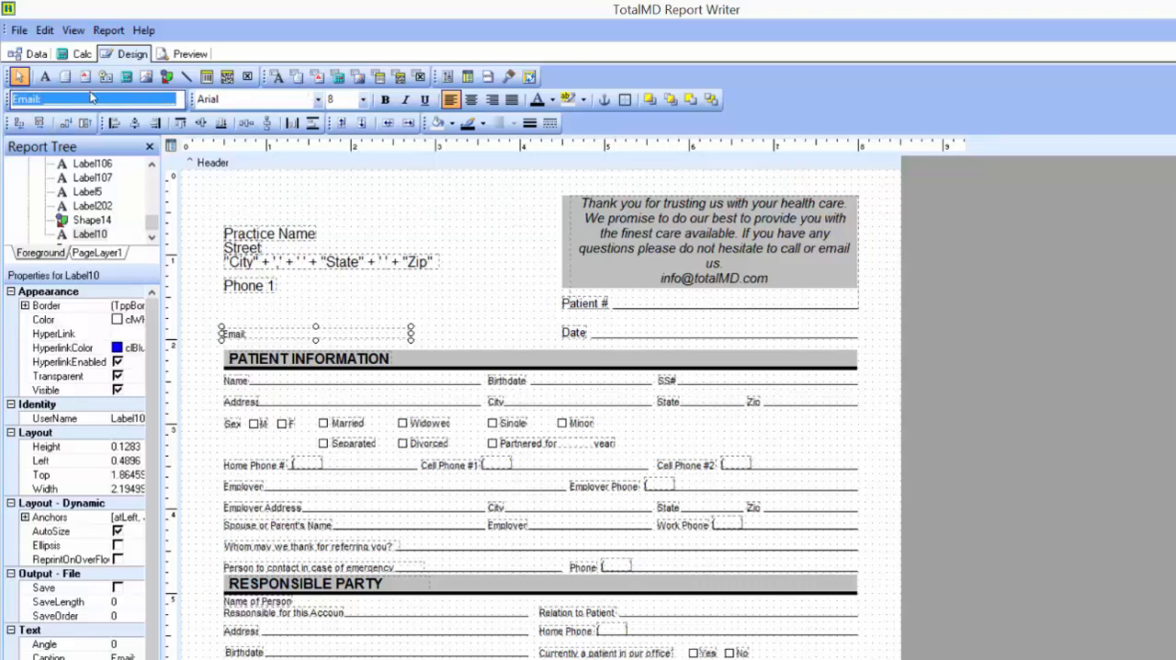
left_click(302, 100)
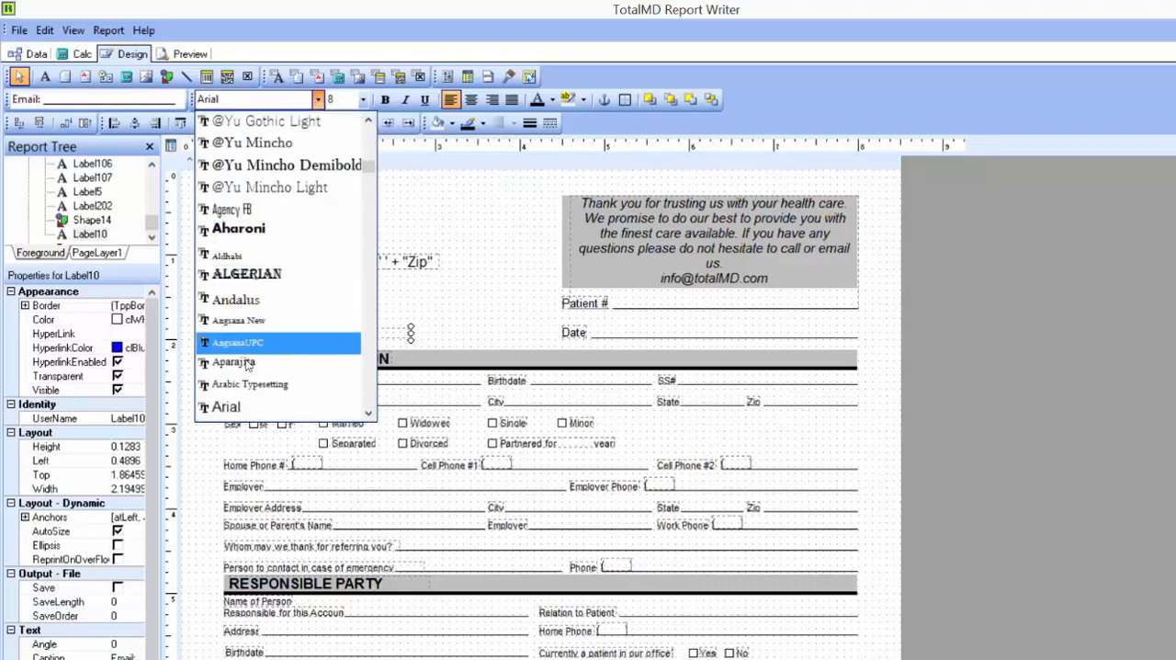
left_click(246, 274)
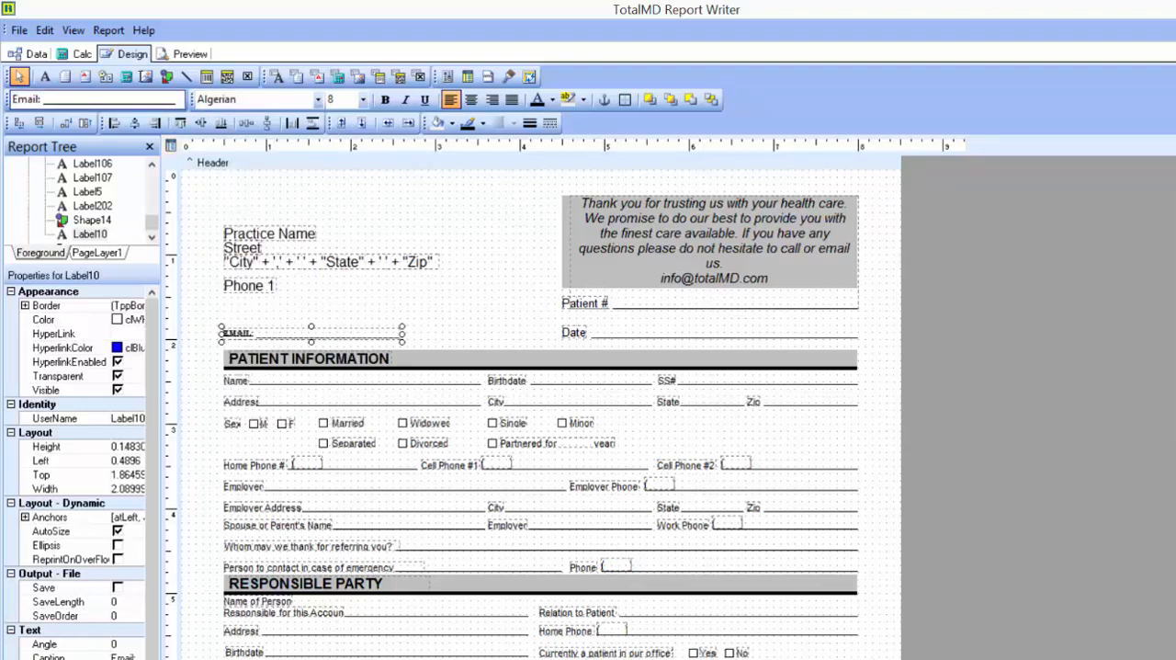
left_click(363, 99)
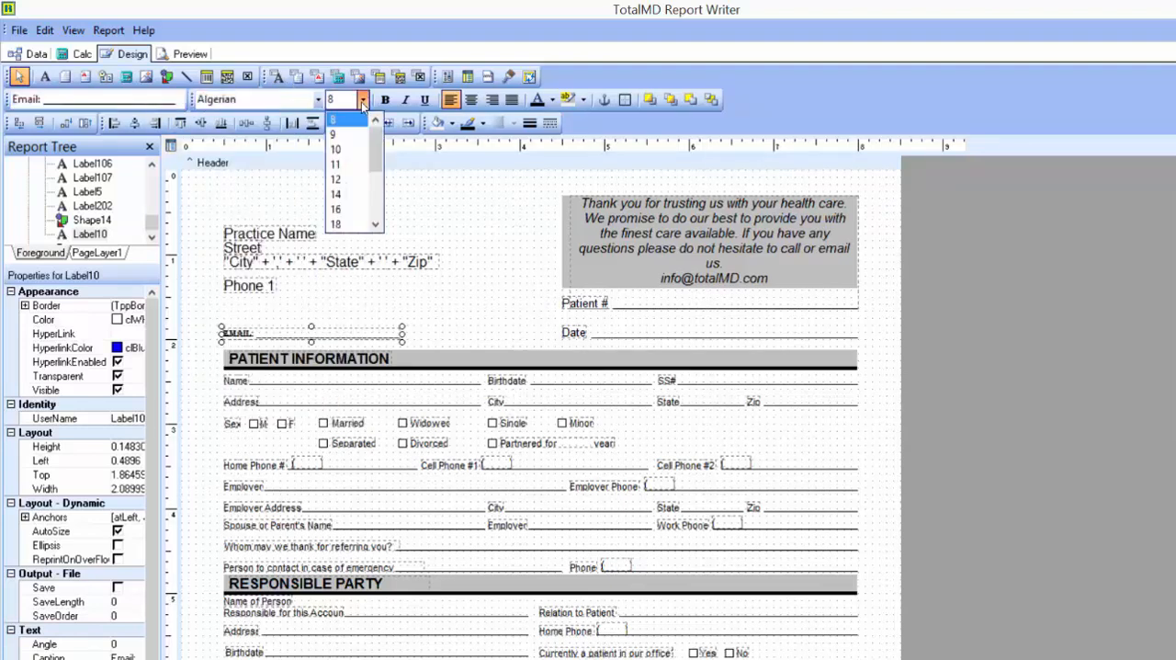
left_click(354, 181)
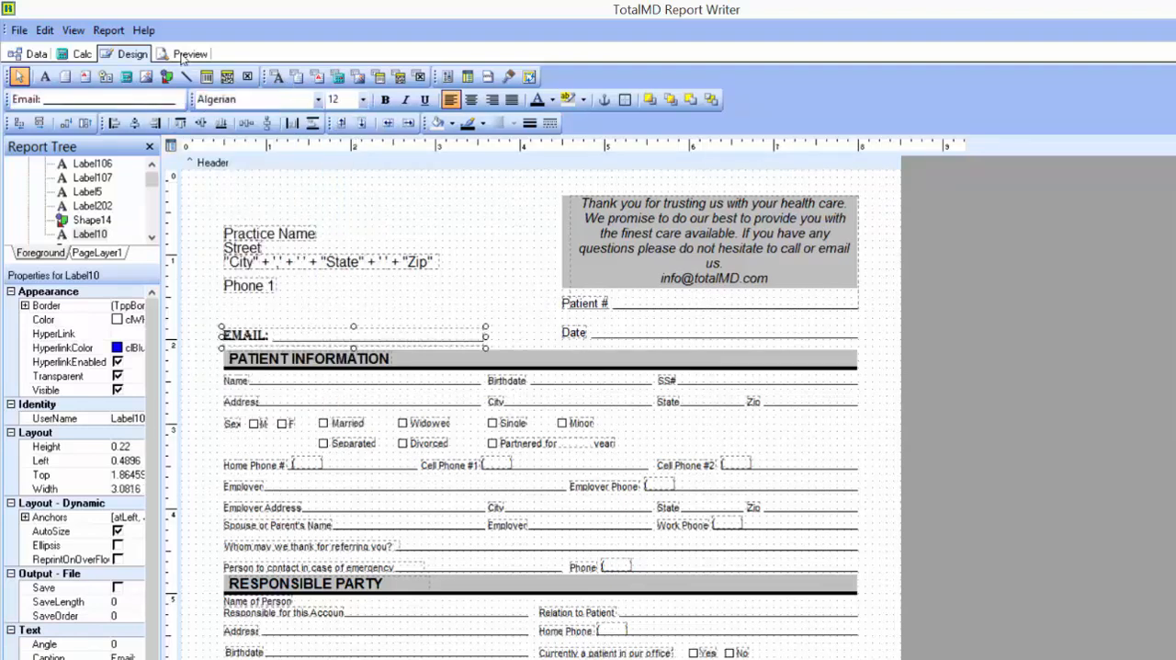
left_click(184, 56)
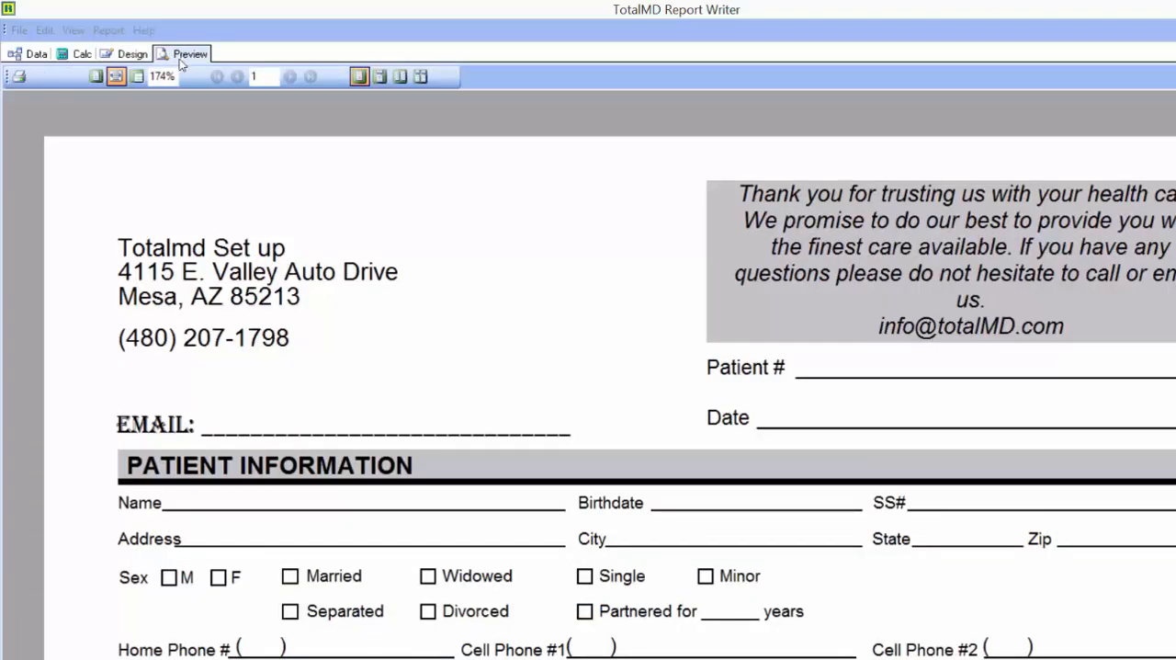
left_click(132, 55)
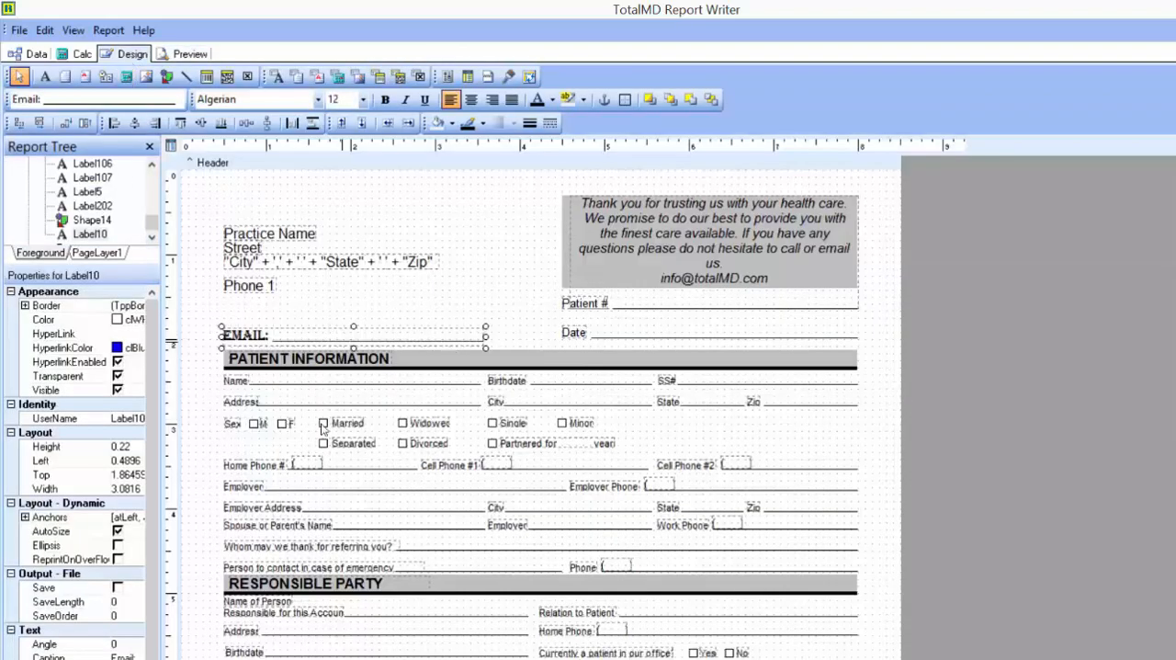
- Try to save the edited layout over the default report
left_click(18, 31)
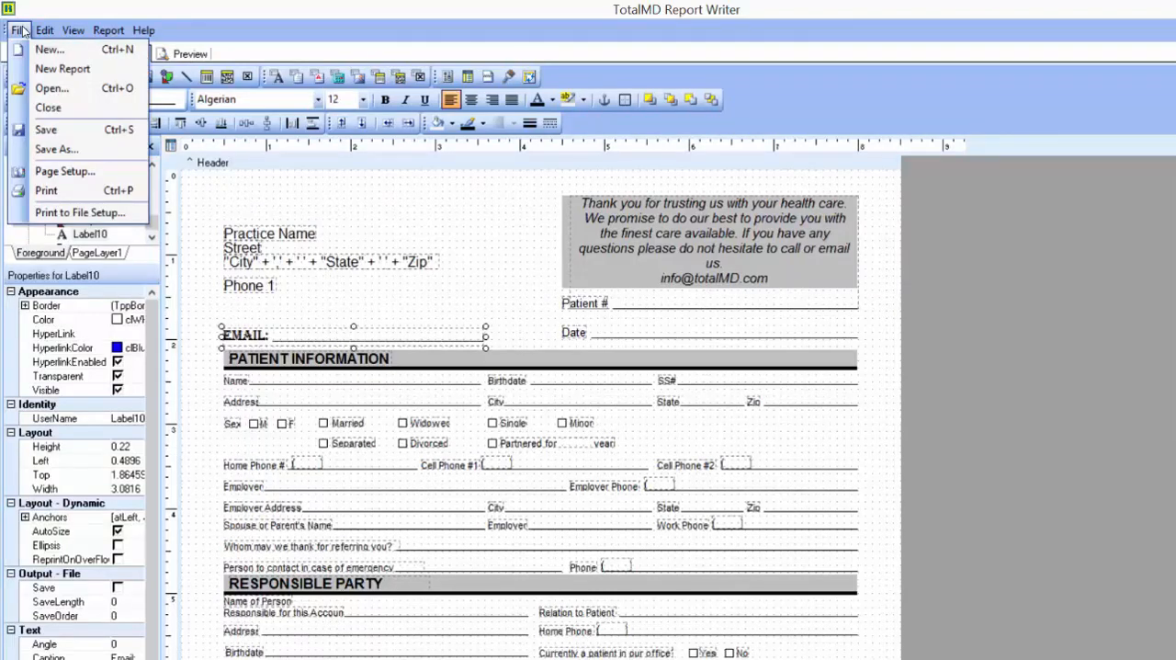
left_click(69, 150)
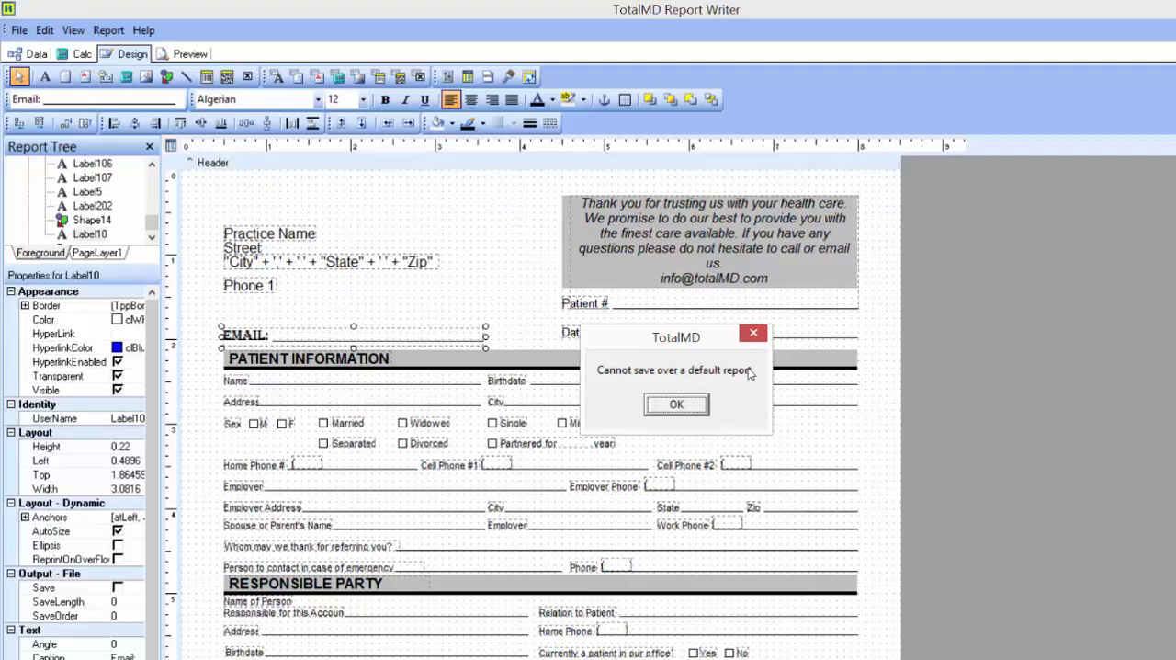
left_click(682, 408)
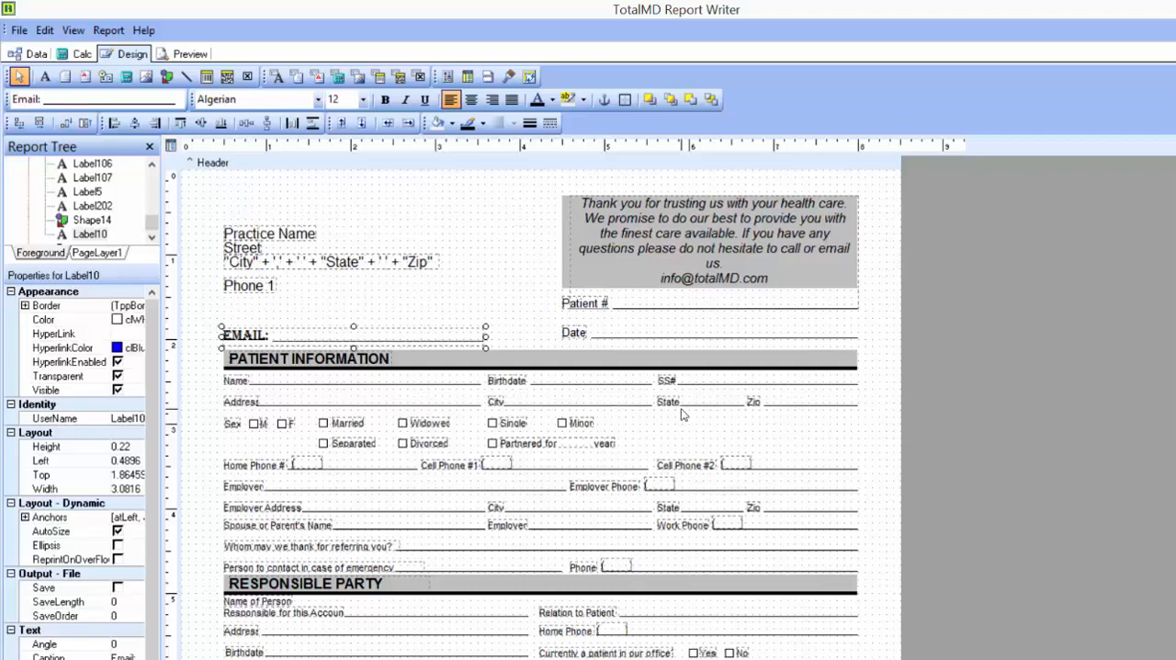
- Save a copy of the edited form in Other Reports under the name "*Patient Information Form Page 1"
left_click(14, 25)
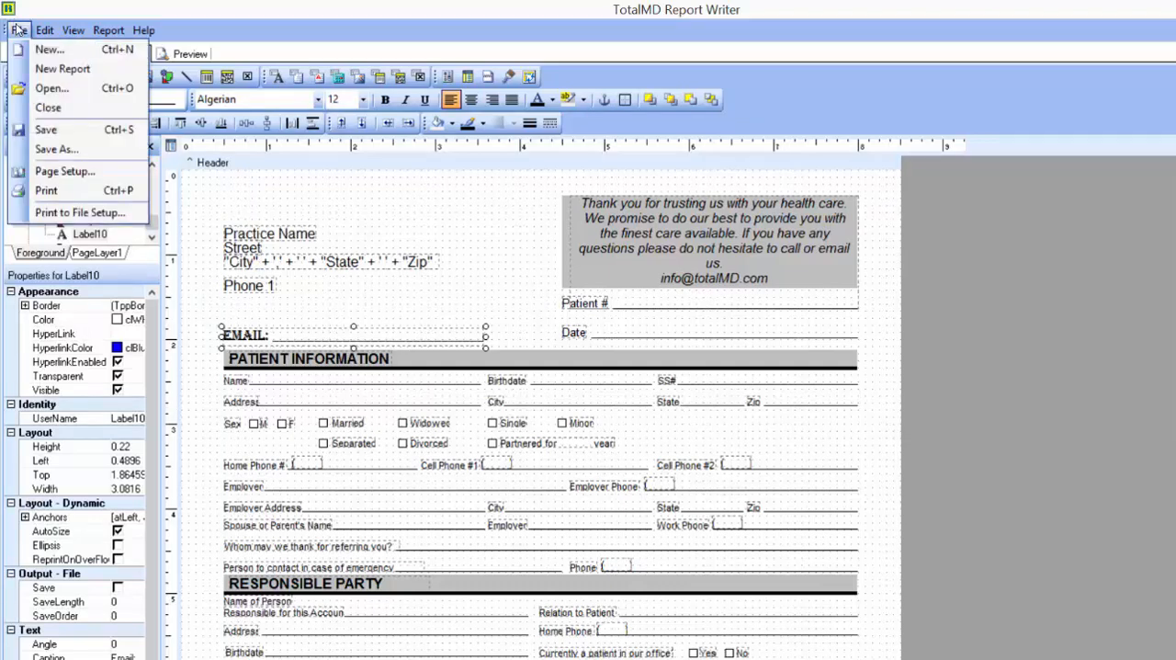
left_click(87, 149)
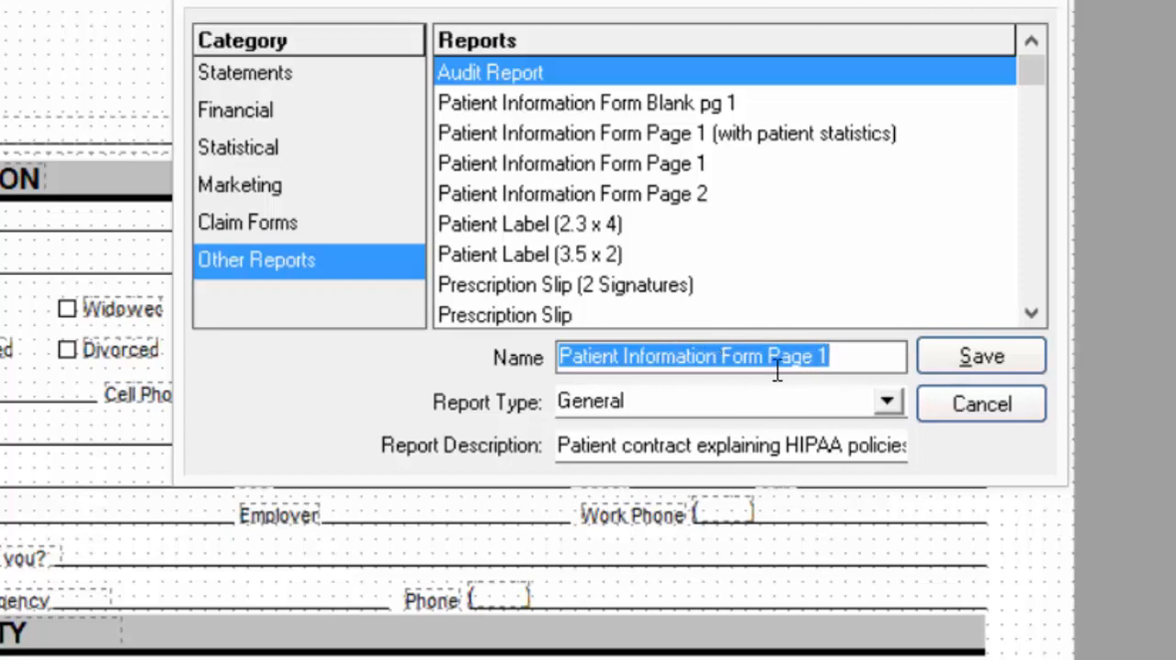
left_click(560, 367)
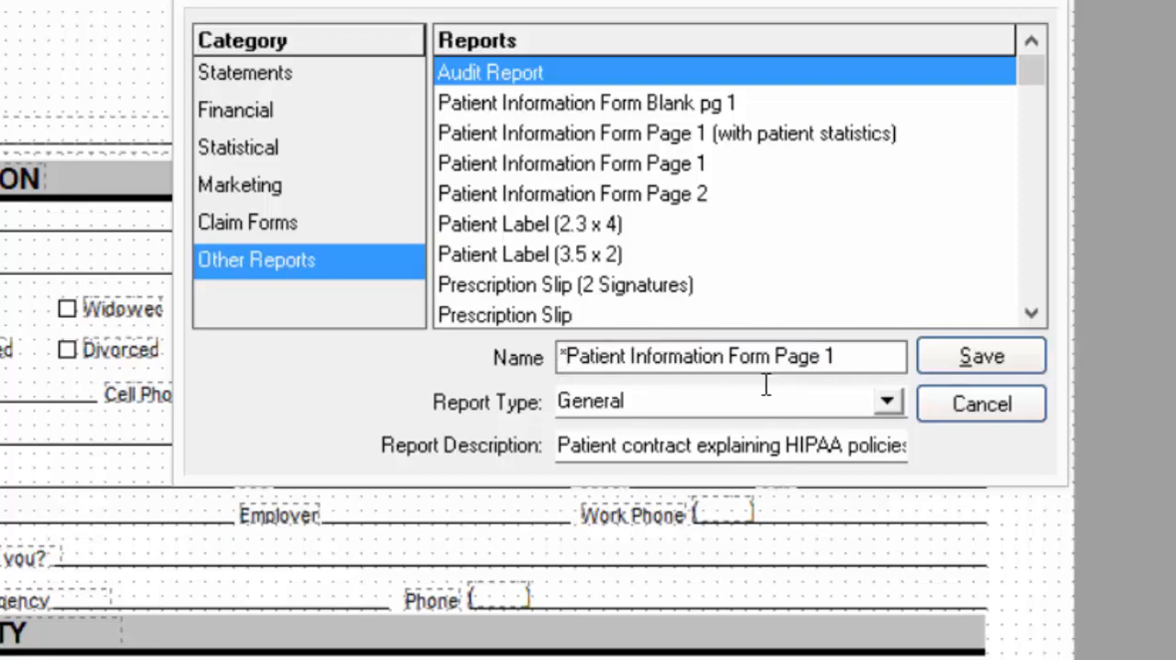
type("*")
left_click(967, 355)
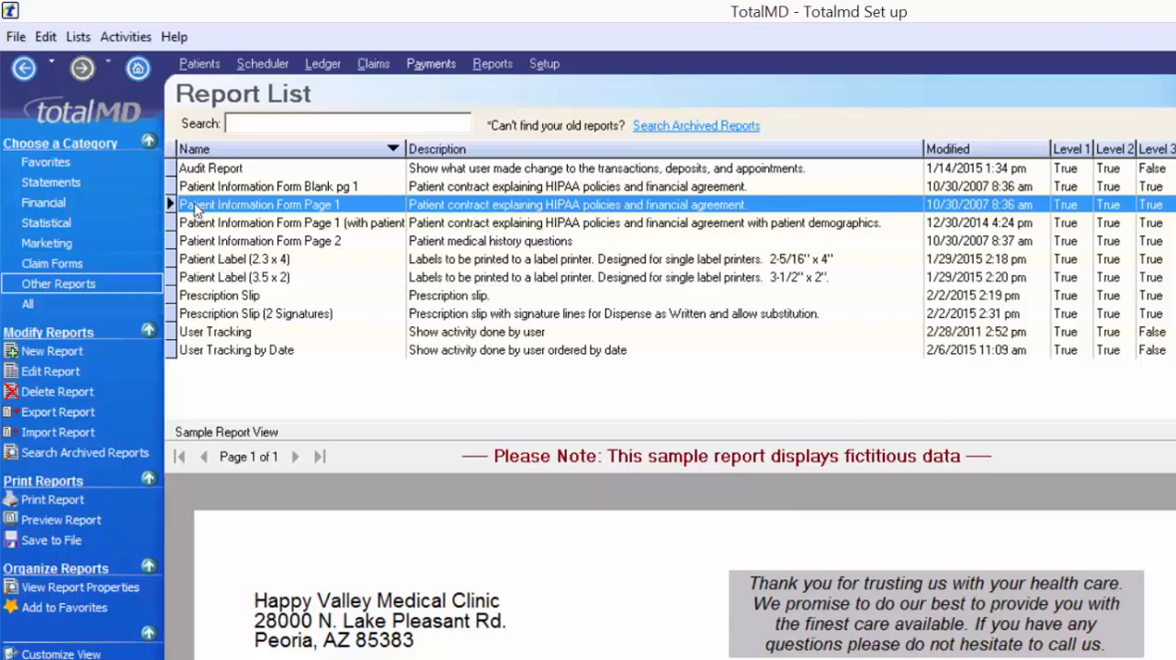
- Search the report list for "*" and open the print preview of *Patient Information Form Page 1
left_click(265, 129)
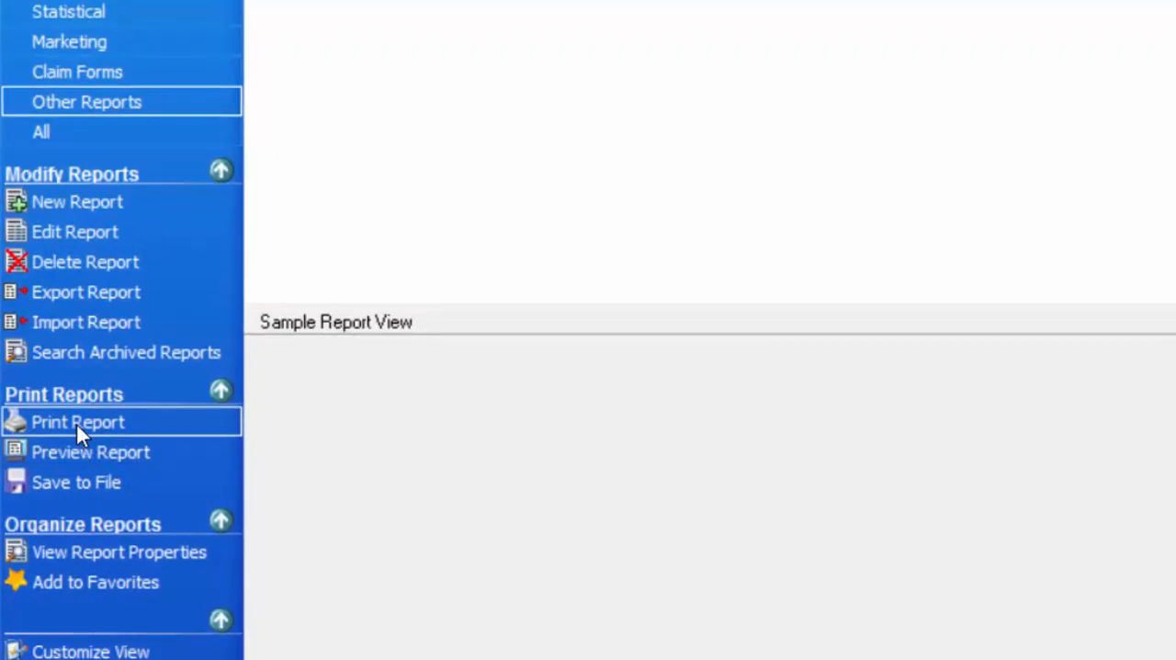
left_click(91, 452)
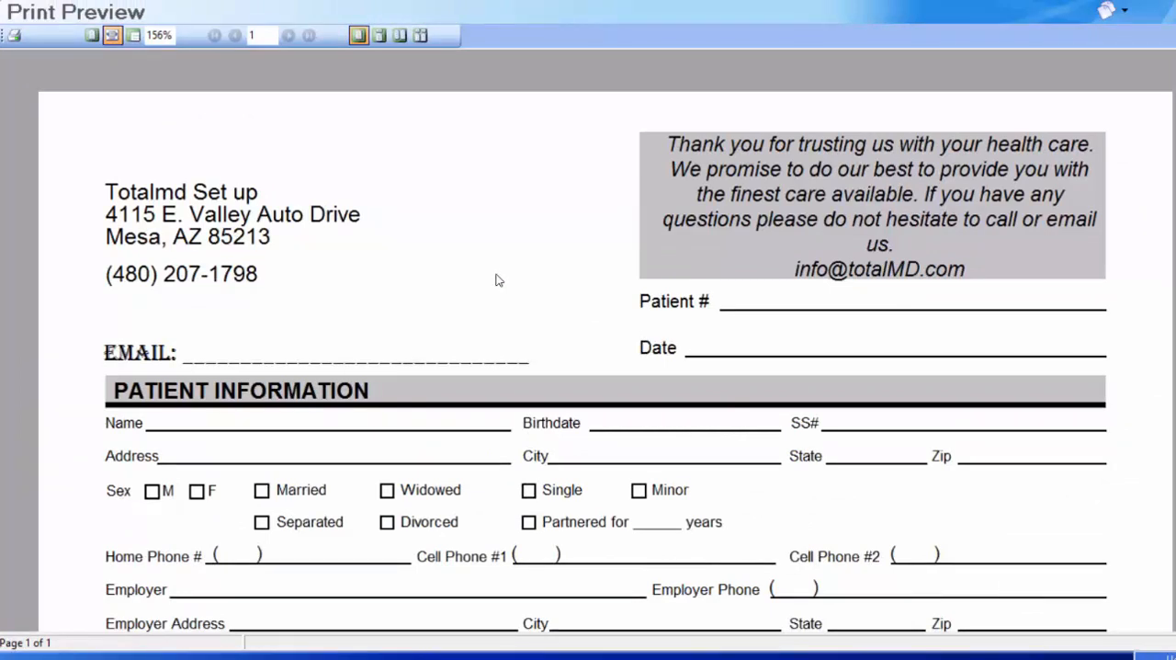
left_click(15, 38)
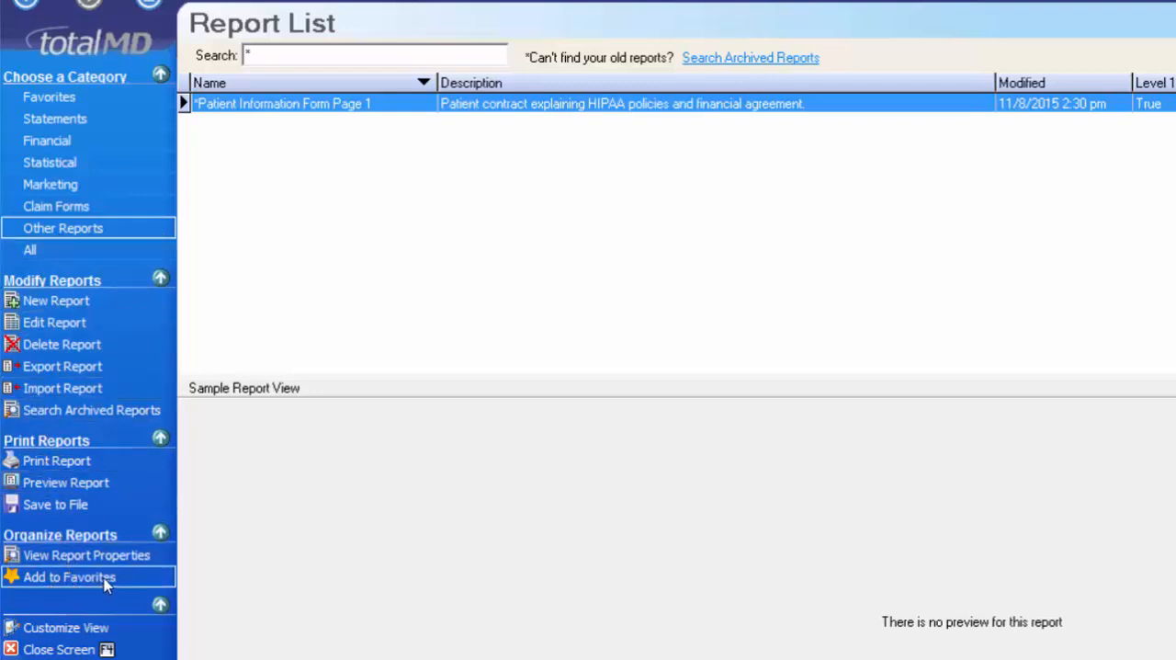
- Open the report properties of *Patient Information Form Page 1 and put the report on the favorite list
right_click(300, 109)
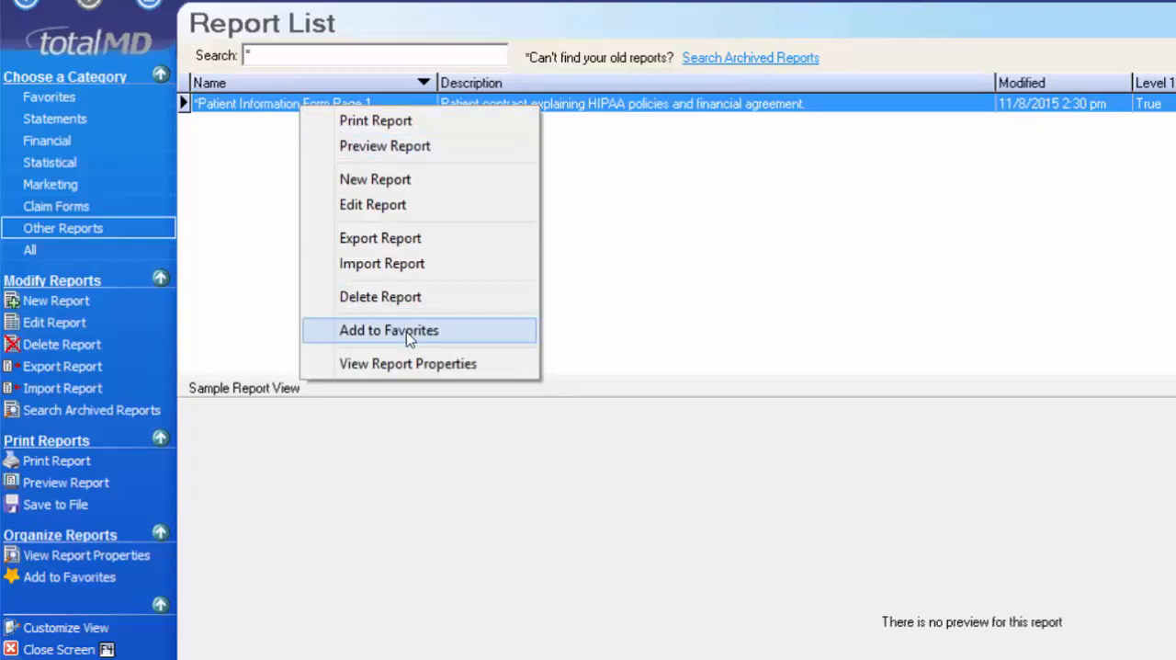
left_click(420, 363)
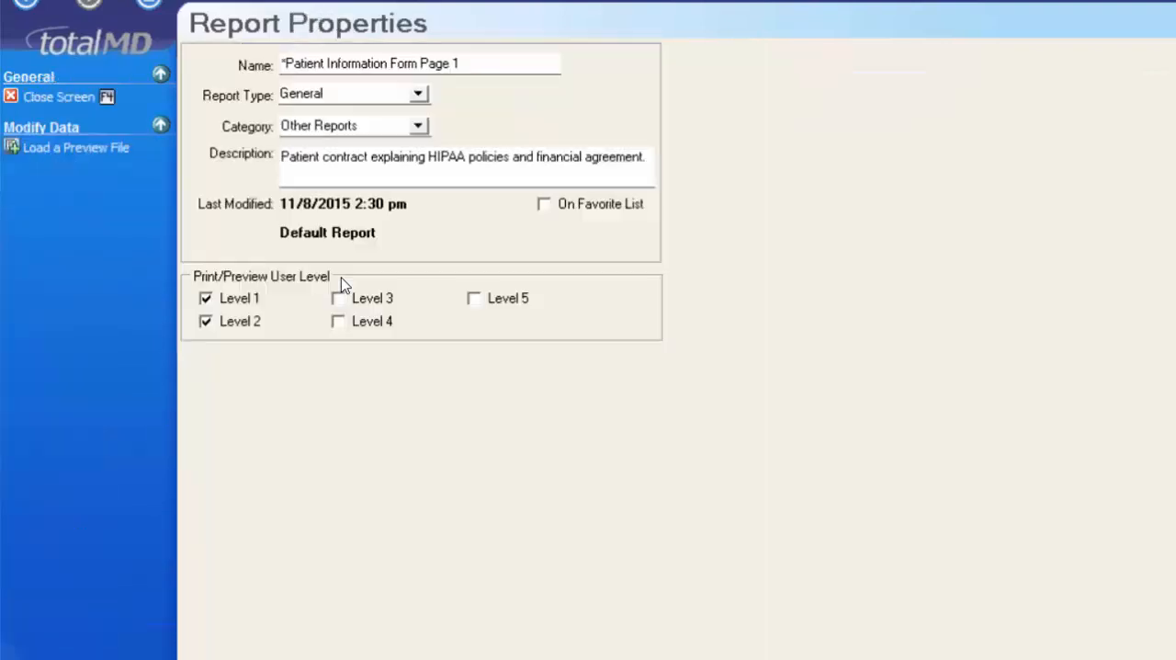
left_click(545, 204)
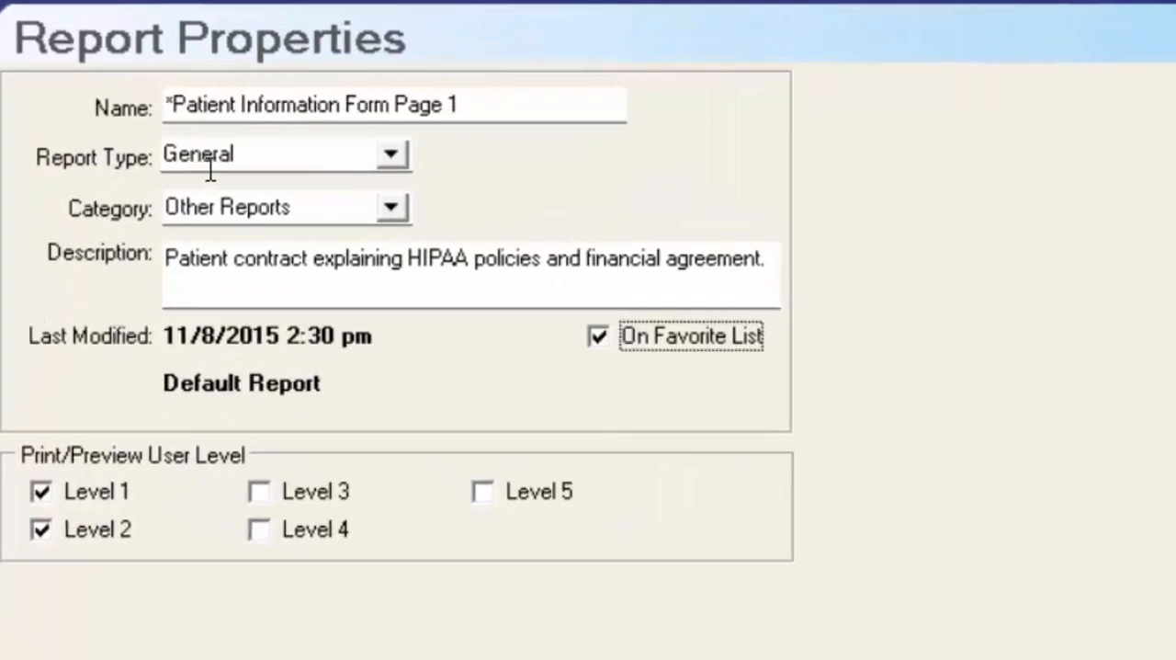
- Review the available report types and categories for this report, choosing General and Other Reports
left_click(393, 154)
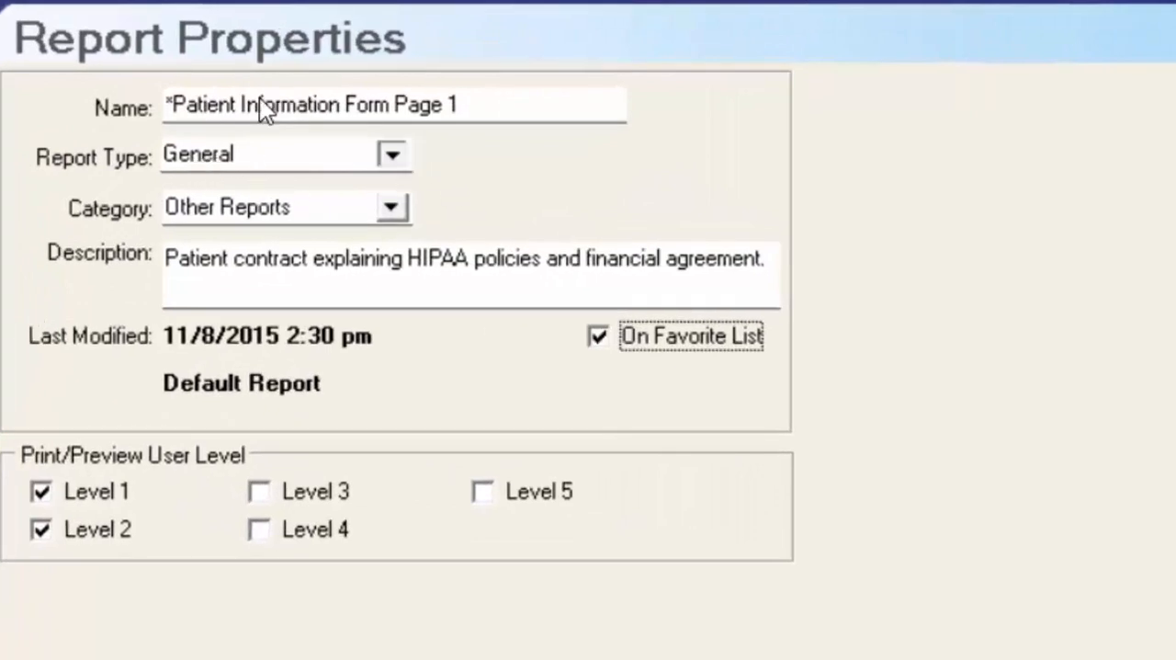
left_click(394, 207)
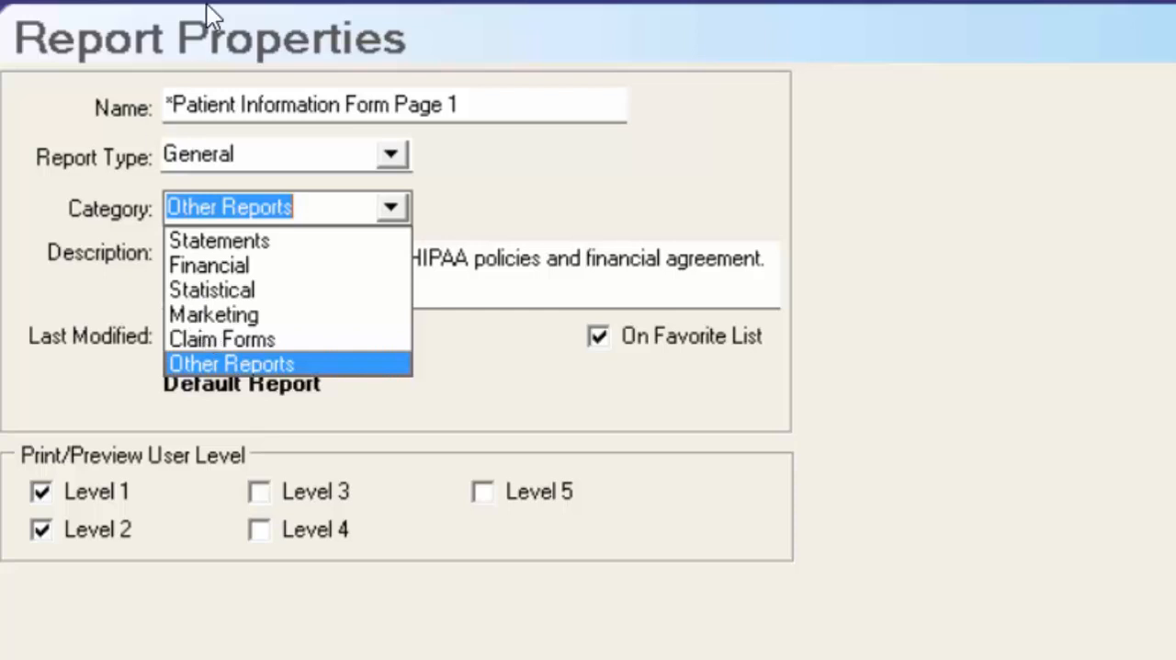
left_click(396, 154)
left_click(397, 154)
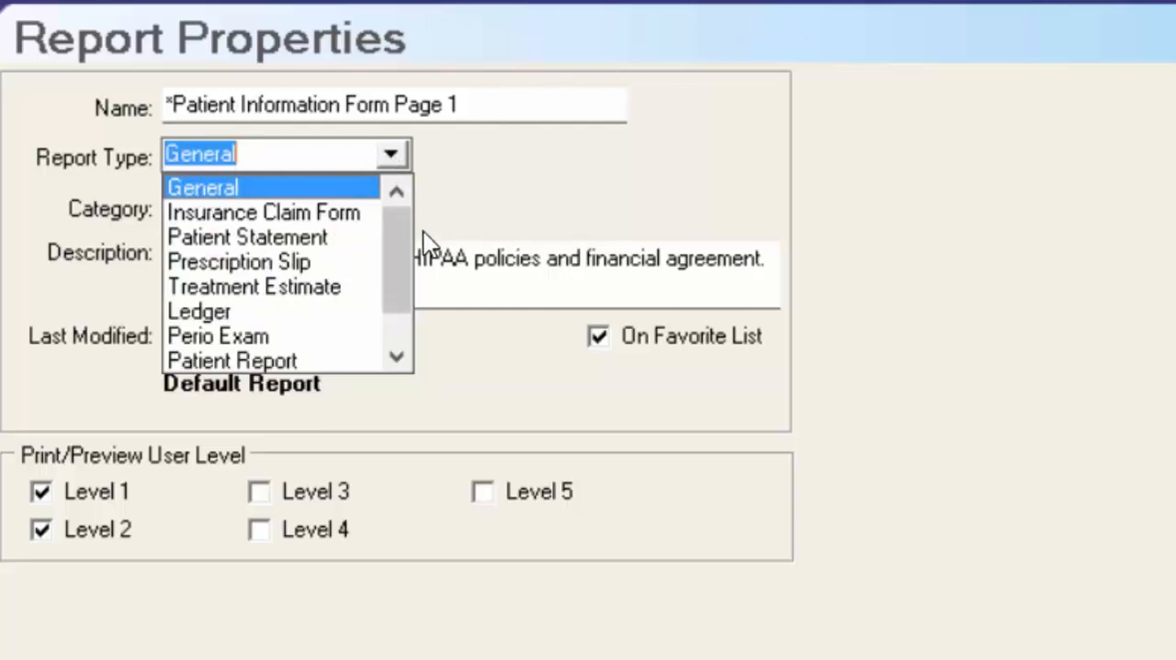
left_click_drag(397, 223, 410, 298)
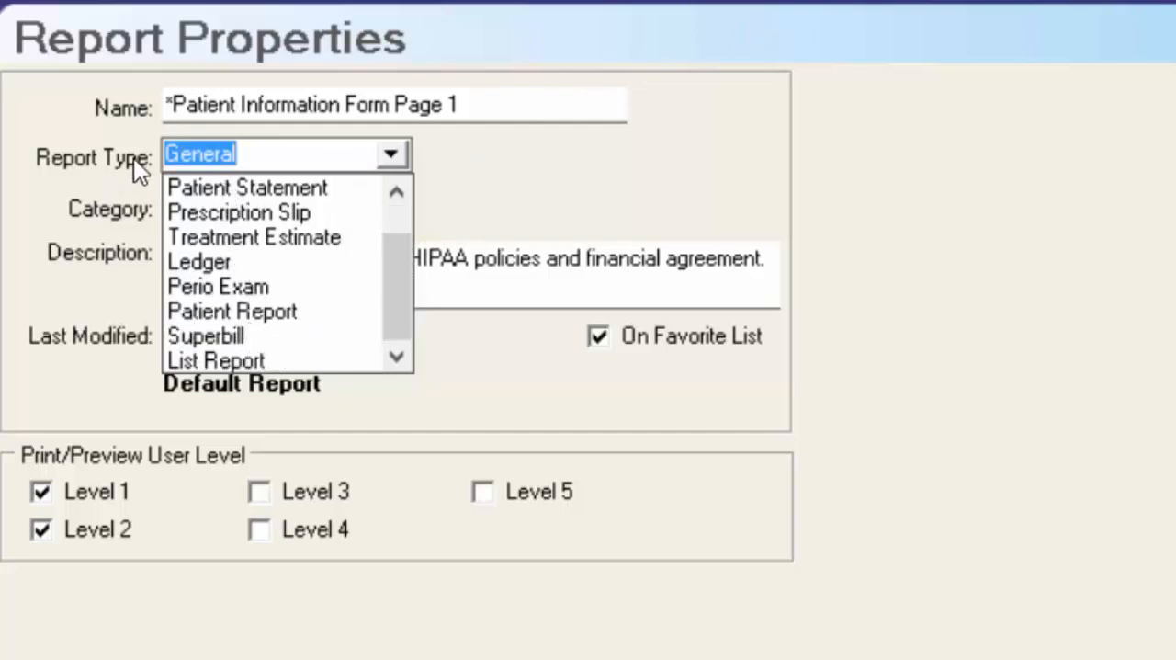
left_click(397, 191)
left_click(397, 191)
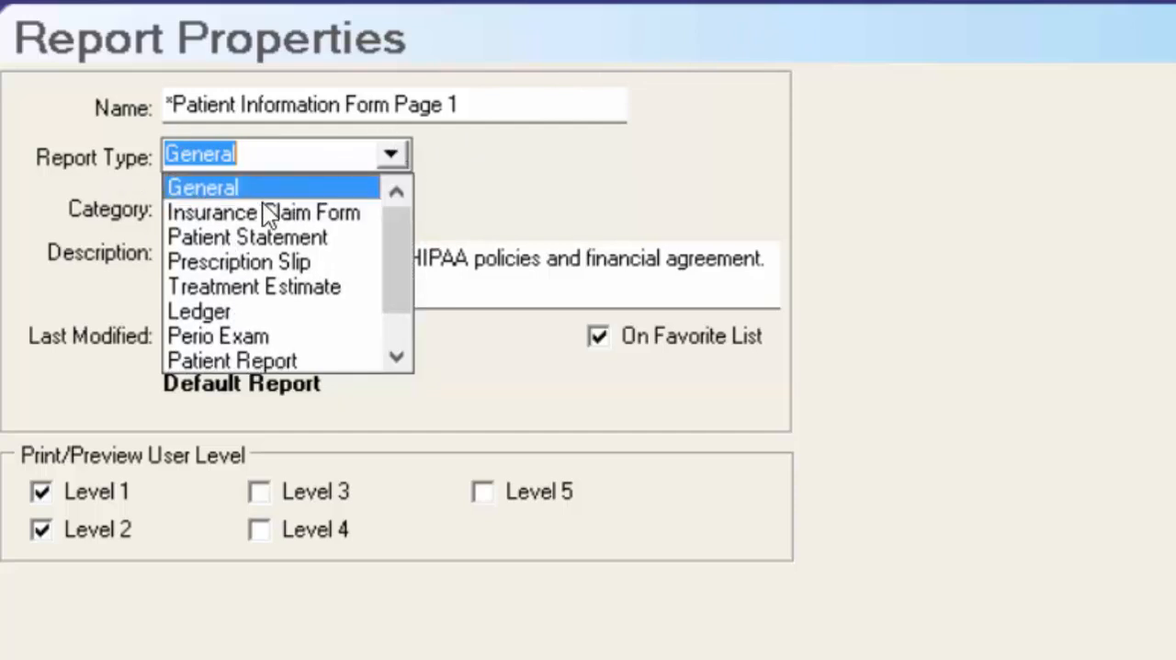
left_click(262, 192)
left_click(397, 207)
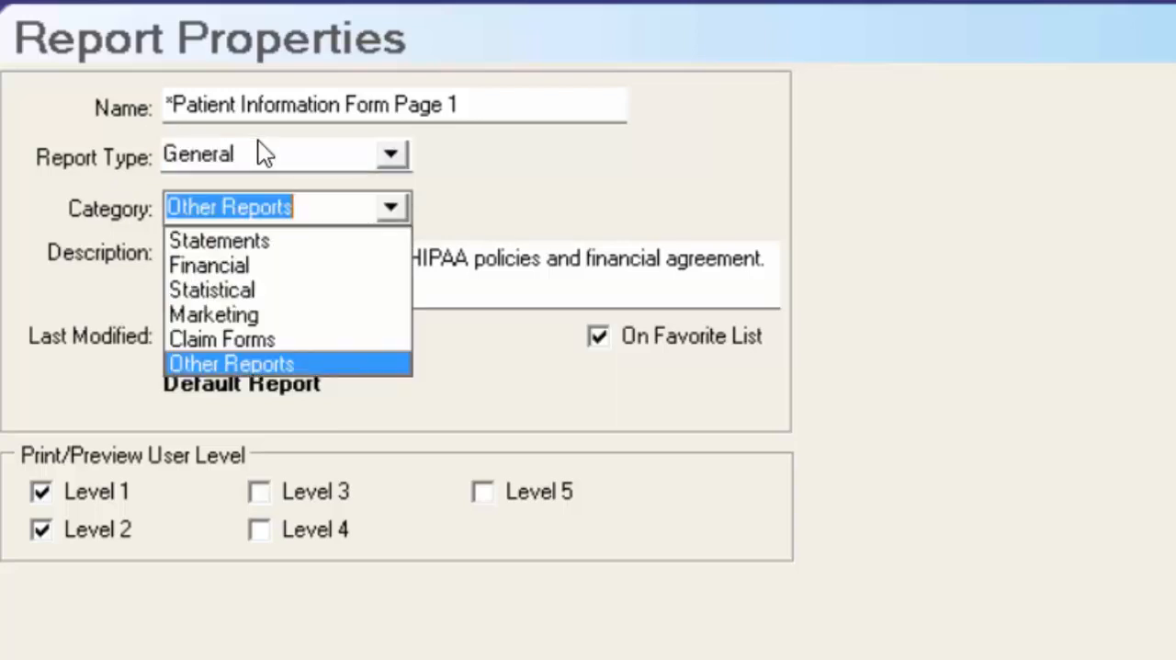
left_click(305, 364)
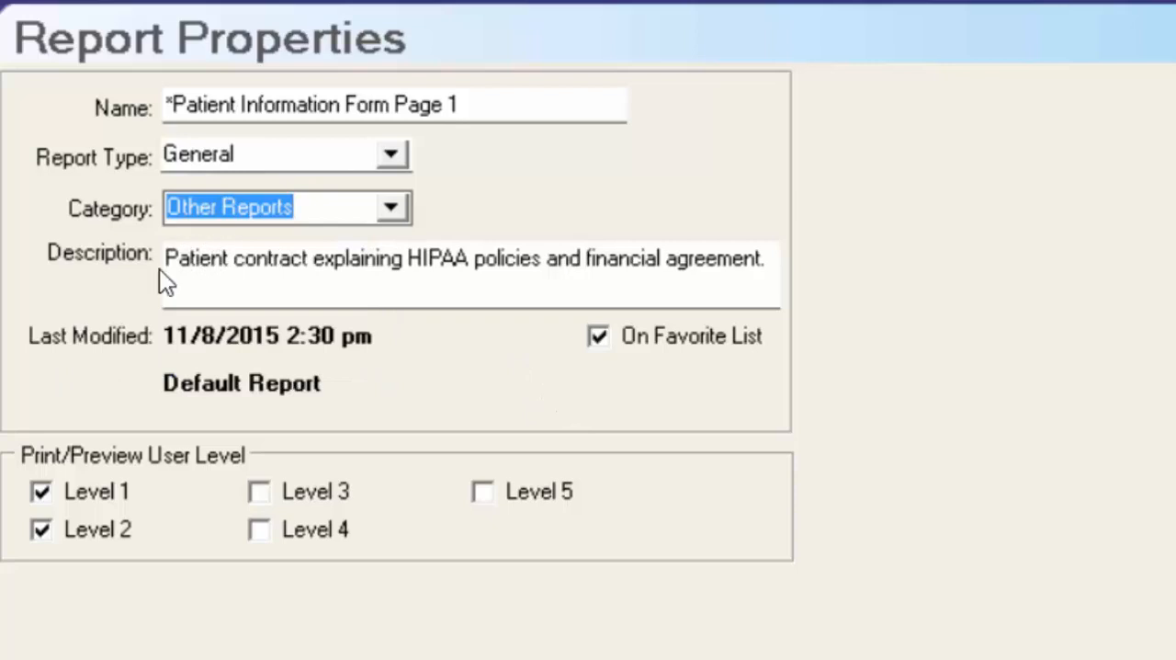
- Edit the report's description to read "Edited Patient contract explaining HIPAA policies and financial agreement with Email space."
left_click(773, 262)
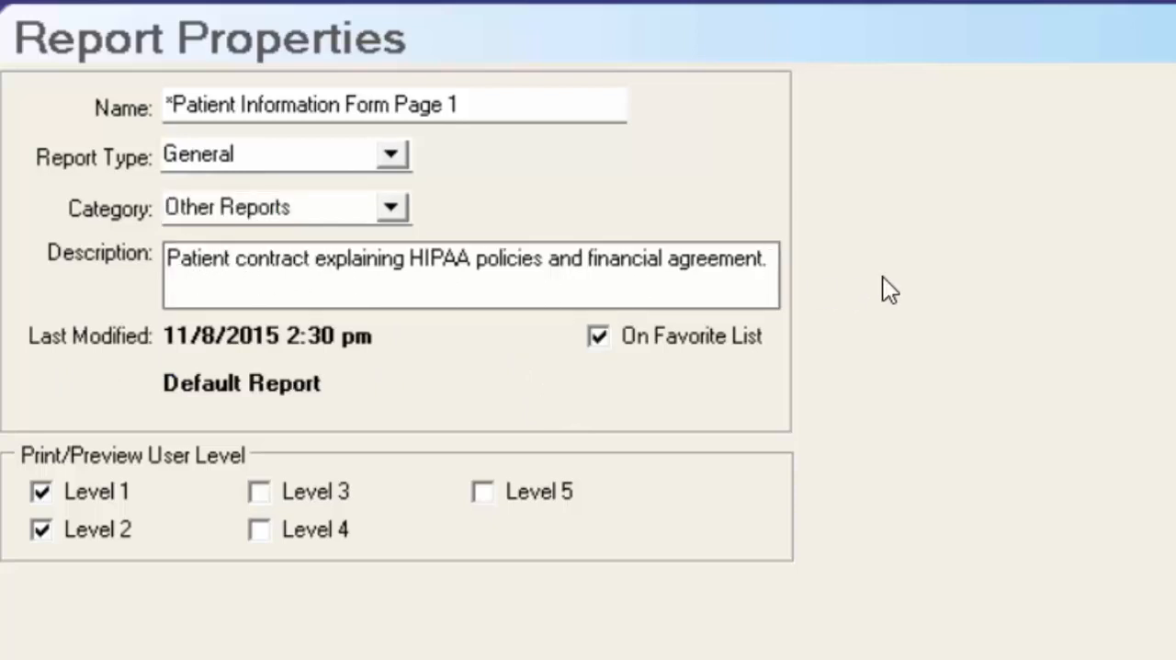
key("Home")
type("Edited")
key("Down")
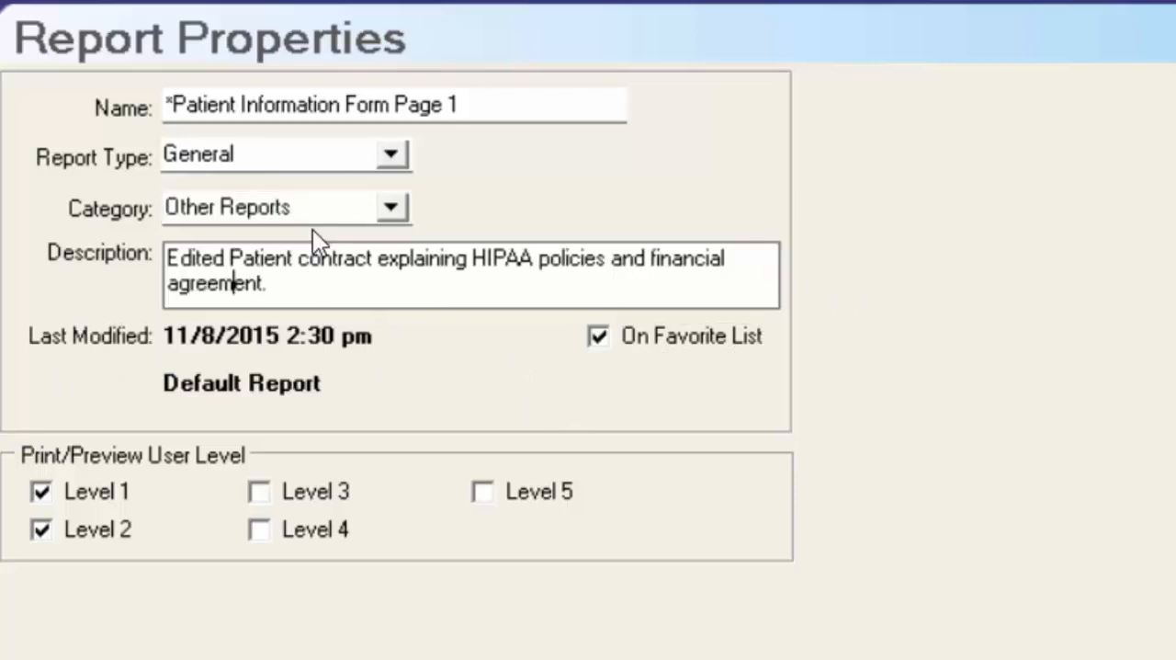
key("End")
key("BackSpace")
type("with Email pace")
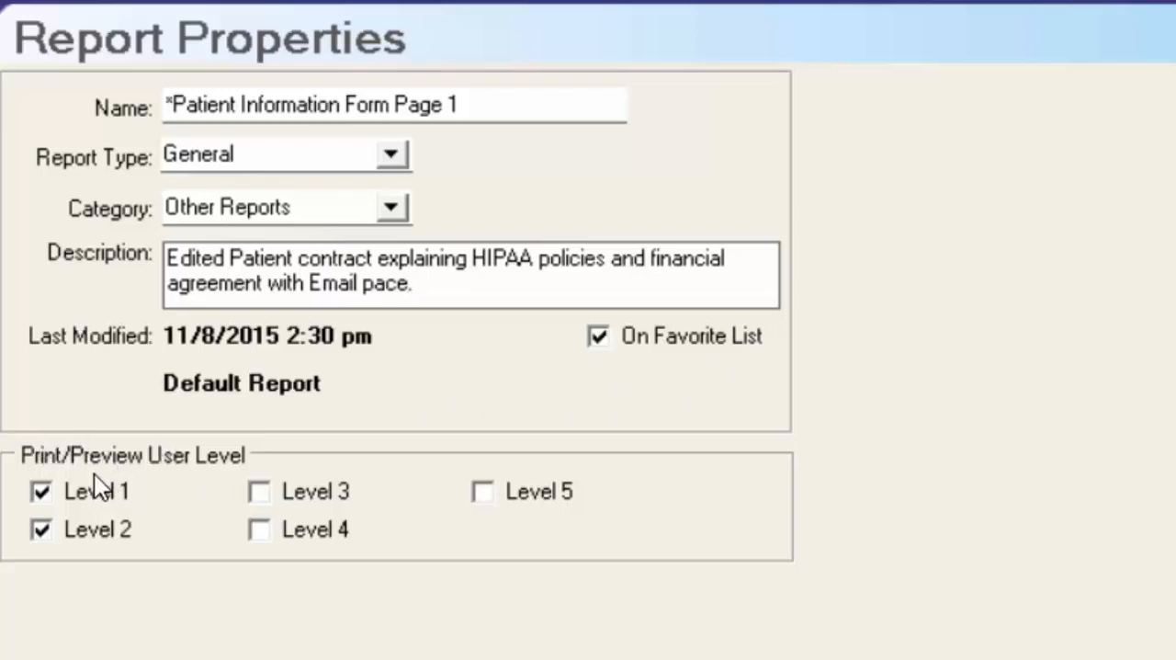
type(".")
- Allow user levels 3, 4 and 5 to print and preview the report, and save the property changes
left_click(260, 492)
left_click(258, 531)
left_click(489, 493)
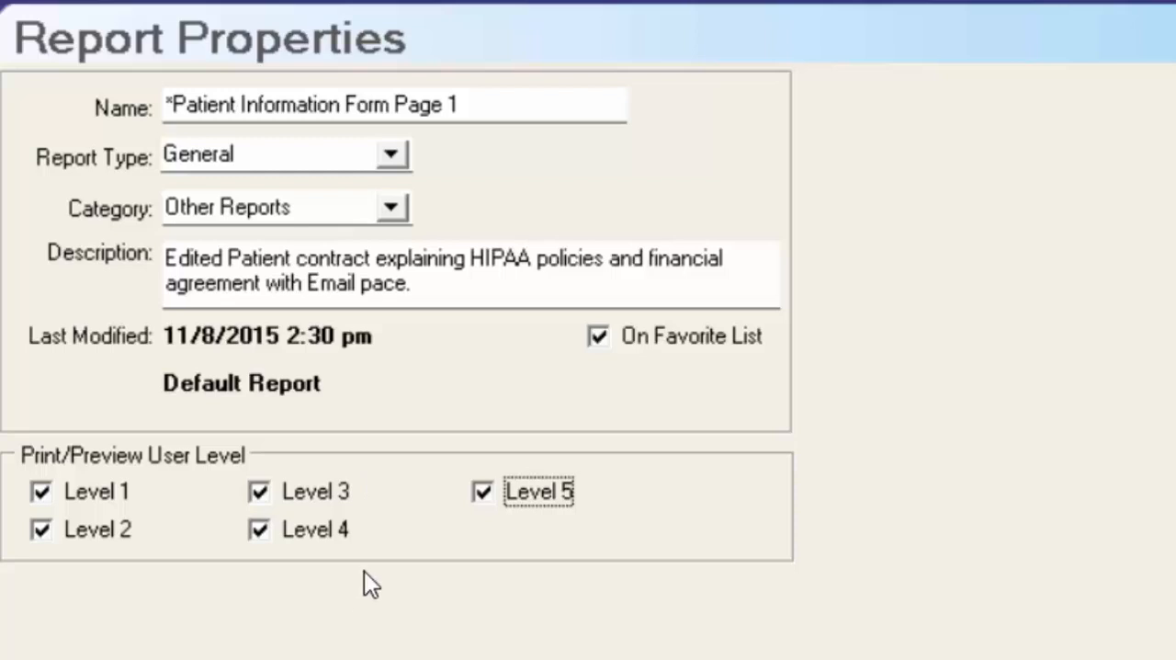
left_click(85, 193)
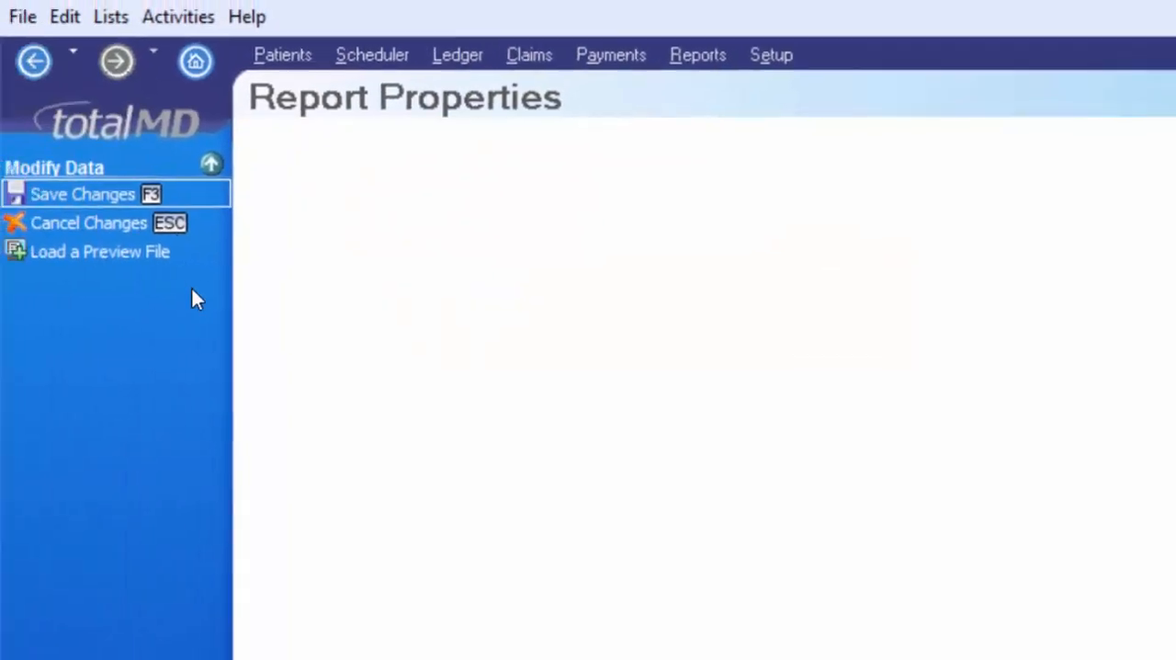
left_click(99, 192)
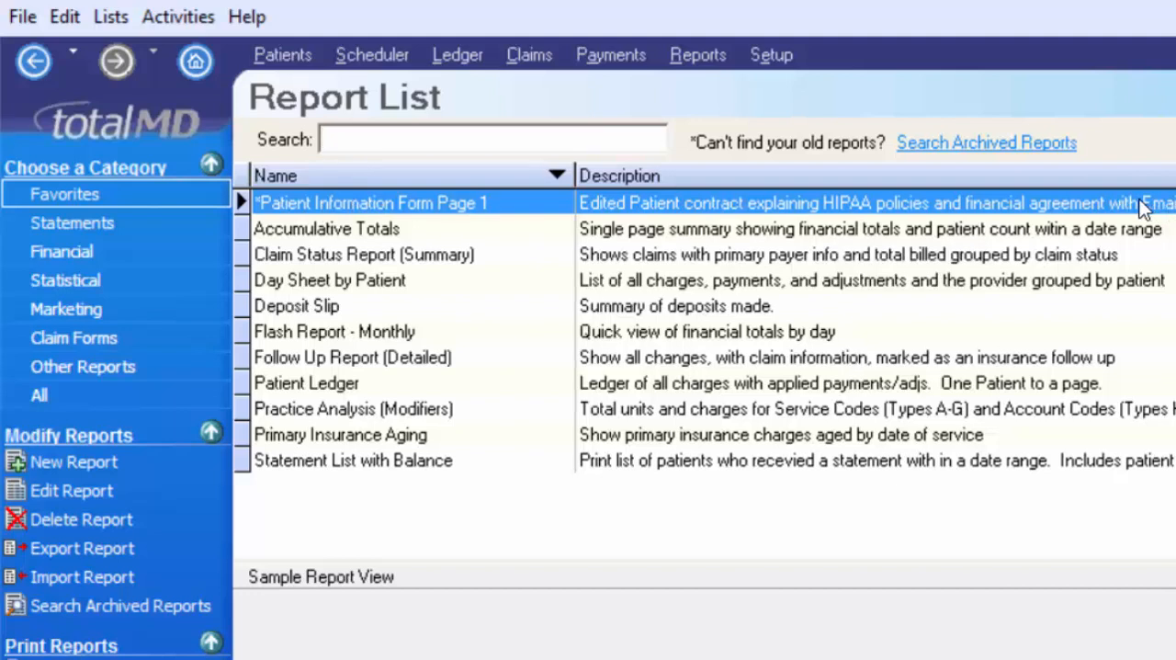
- Customize the home page by adding an item captioned "Patient info-page 1" to the Common Reports category
left_click(176, 60)
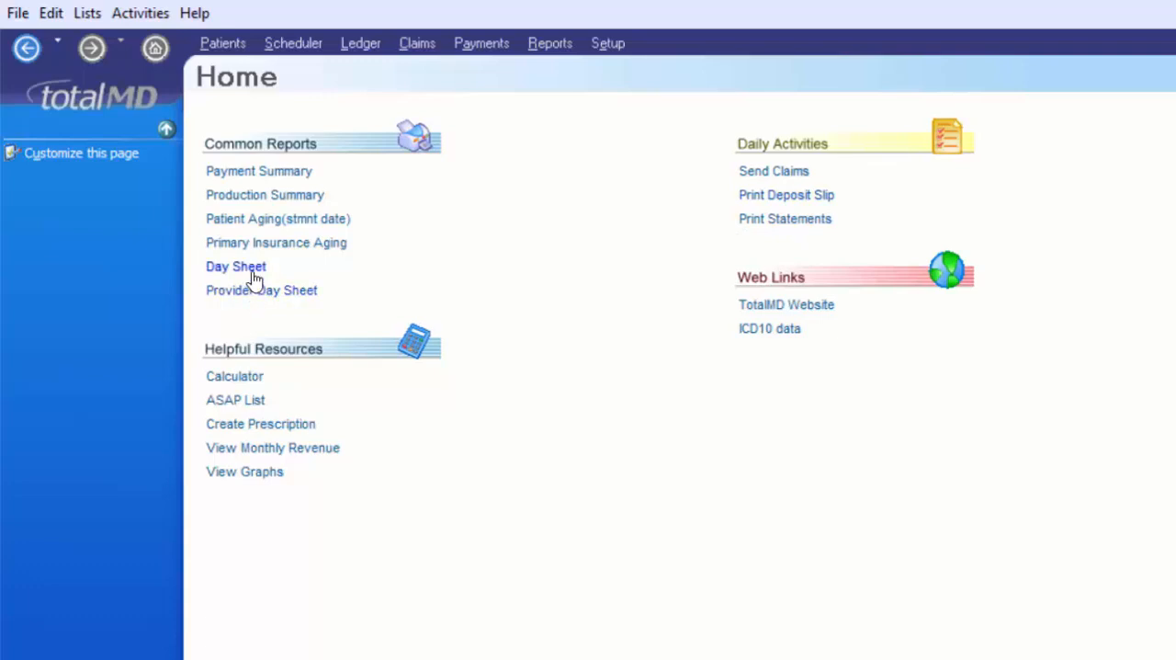
left_click(125, 158)
left_click(274, 166)
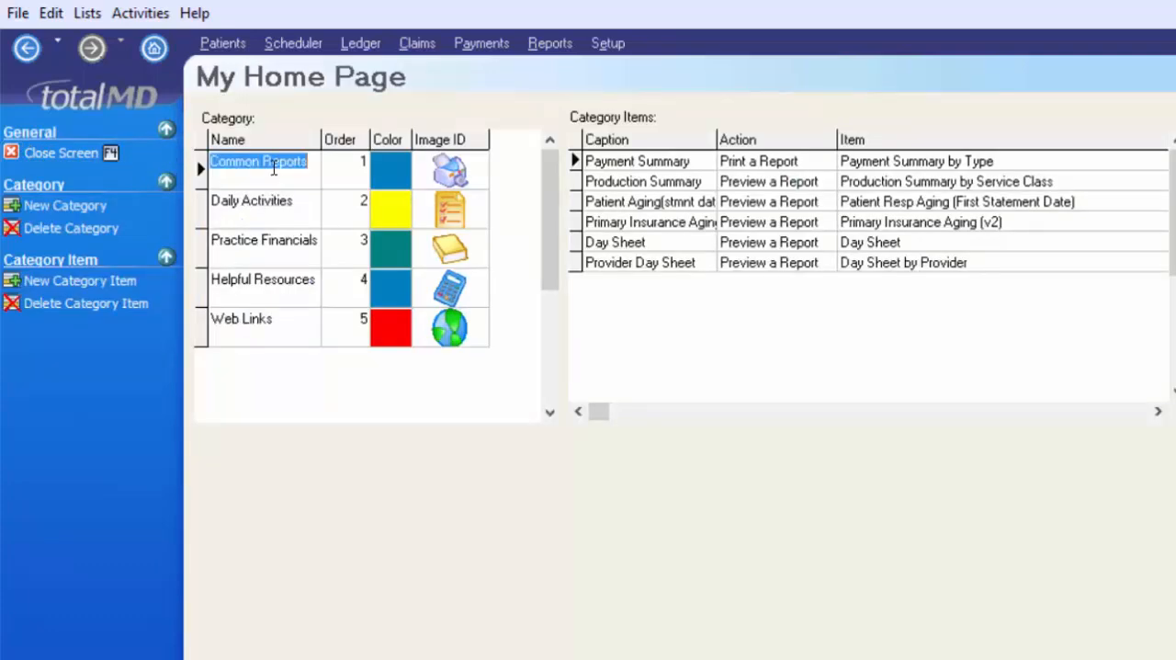
left_click(120, 288)
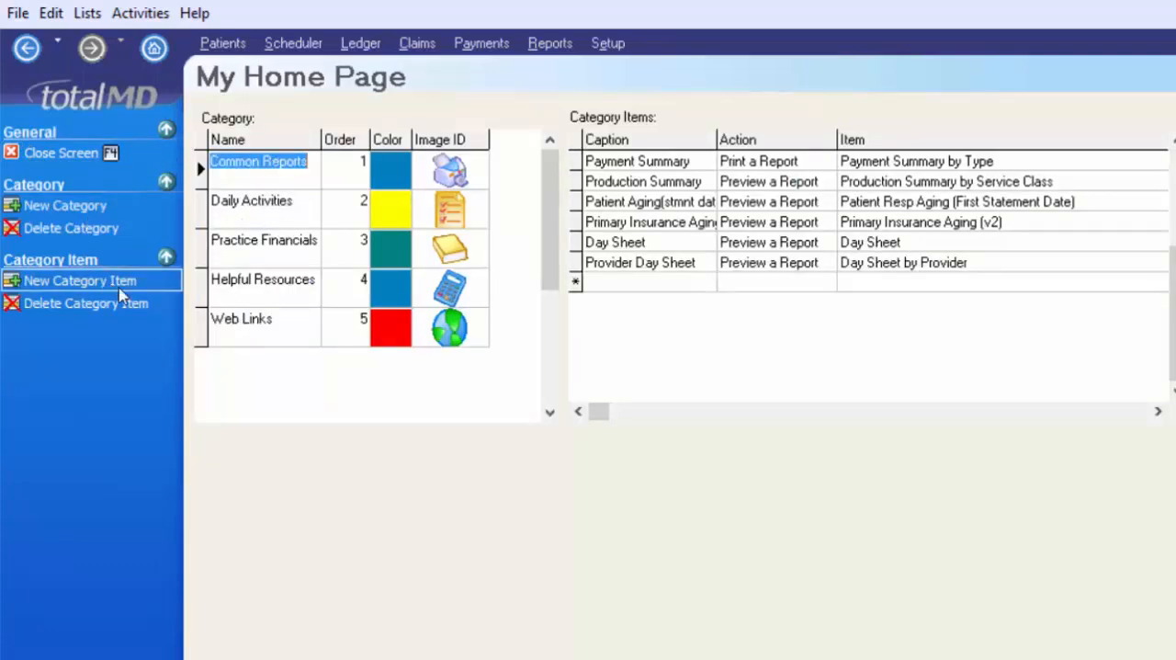
left_click(629, 283)
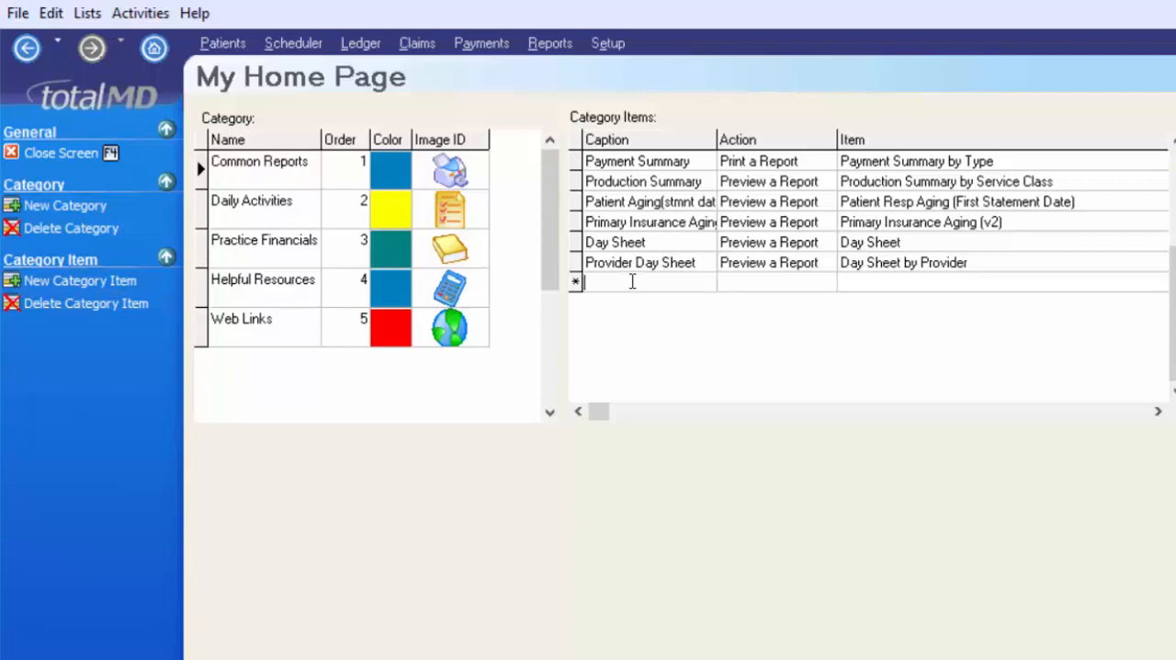
type("Patient Info-page 1")
key("Tab")
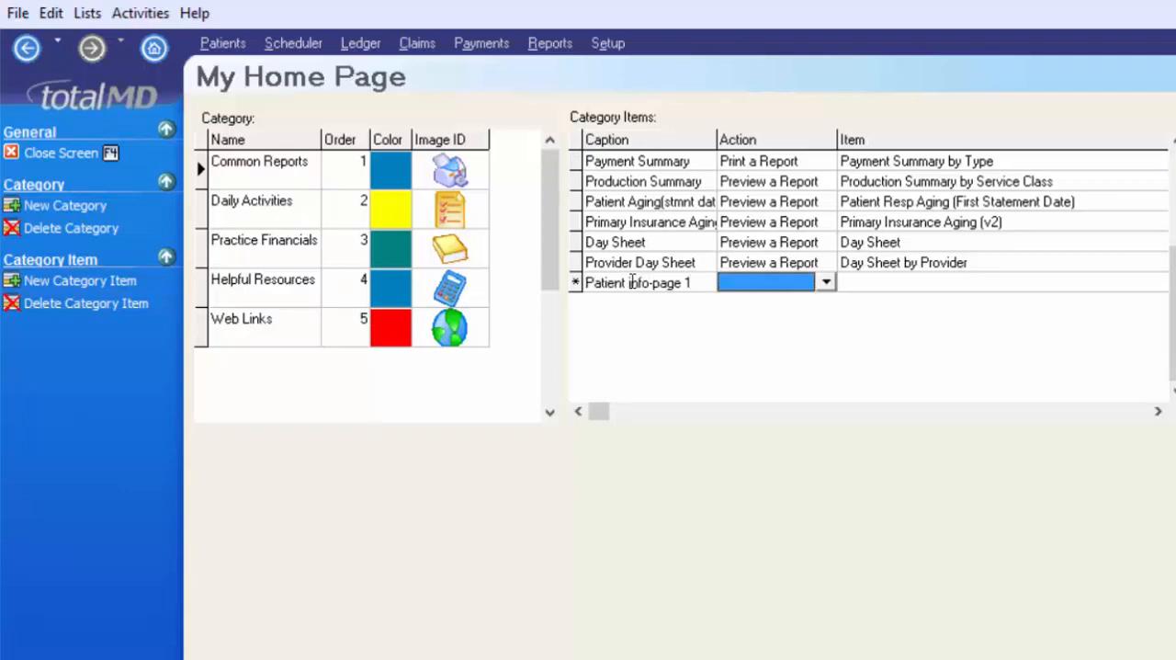
- Set the new item's action to Print a Report for *Patient Information Form Page 1 and finish customizing the home page
type("Preview a Report")
key("Up")
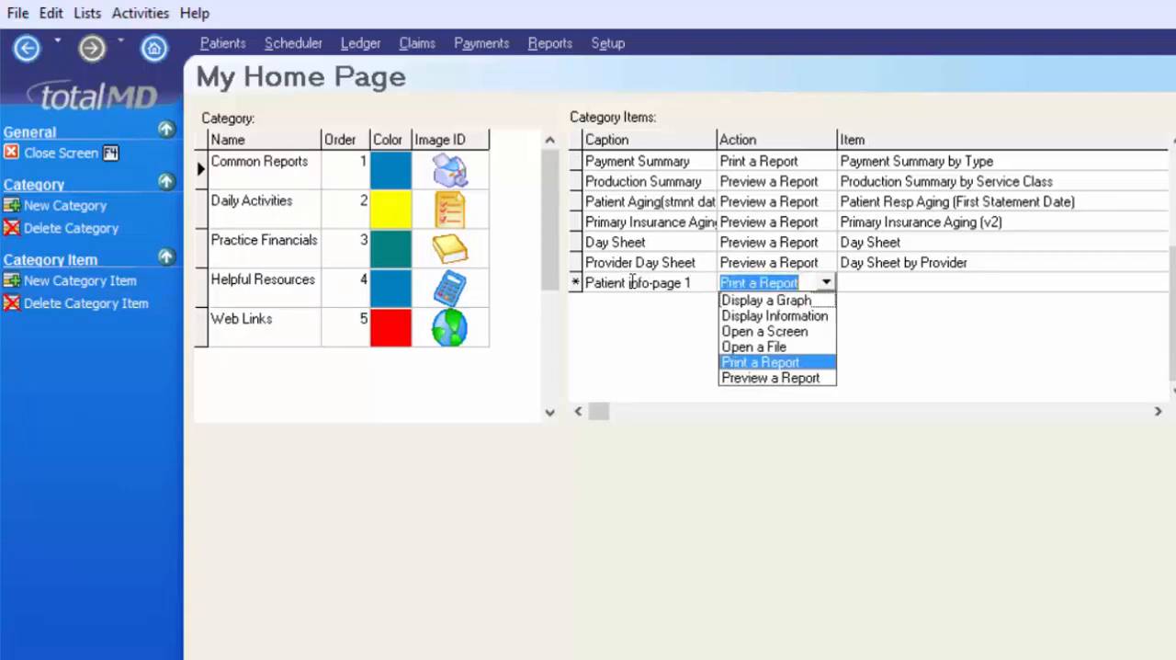
key("Return")
key("Tab")
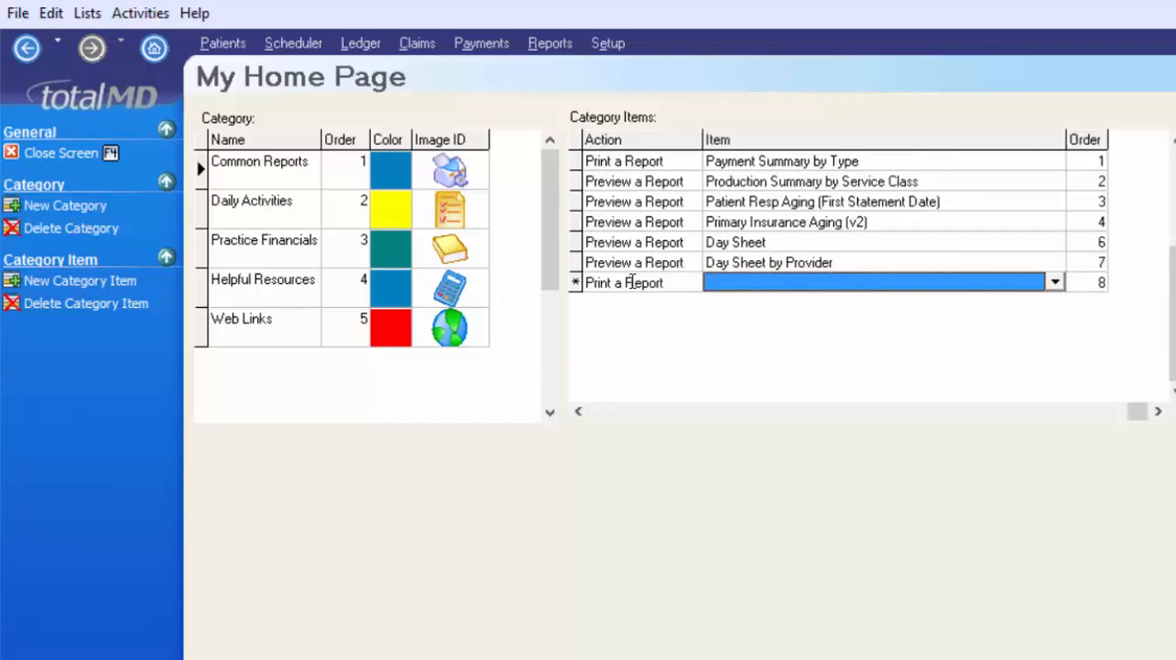
type("*")
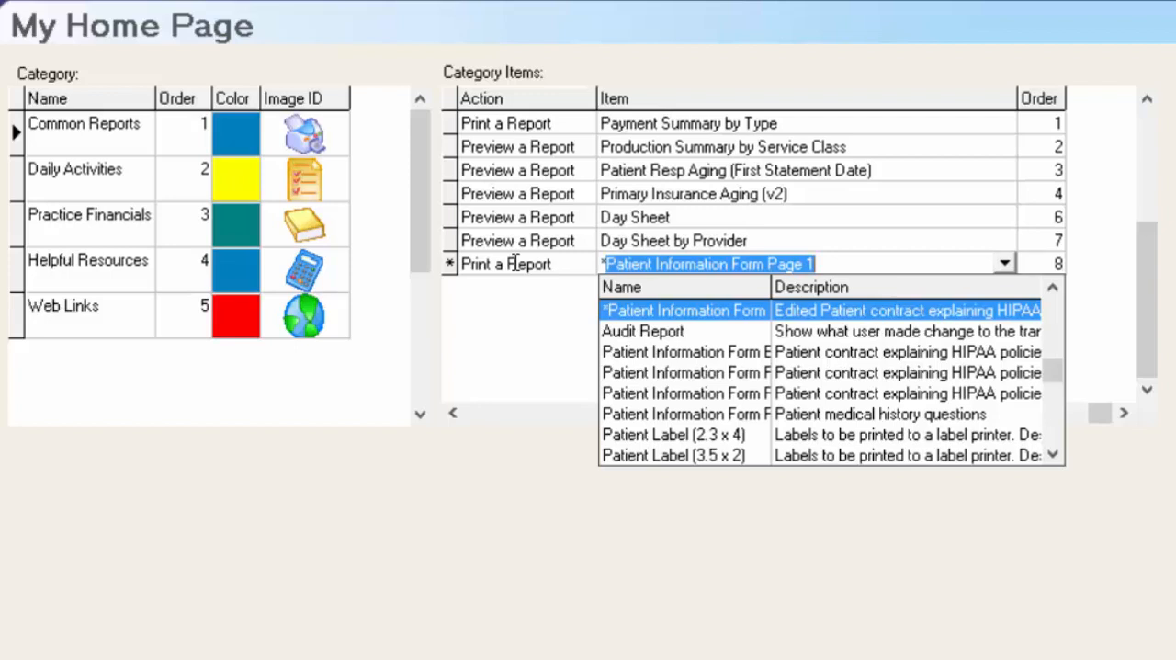
left_click(732, 310)
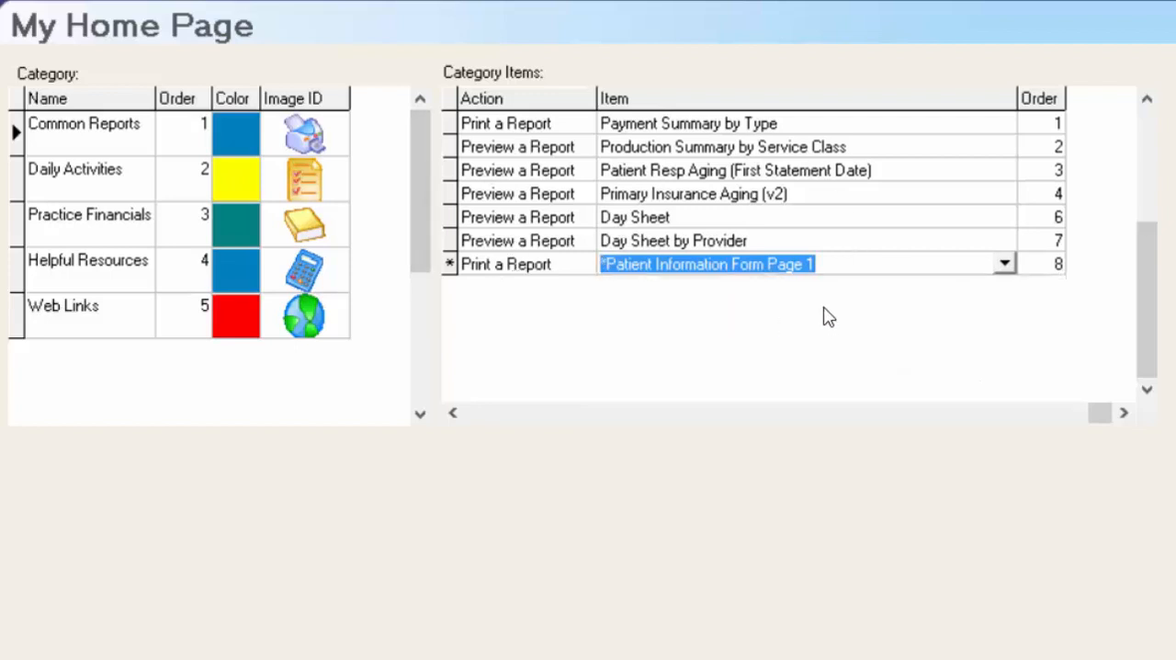
key("Tab")
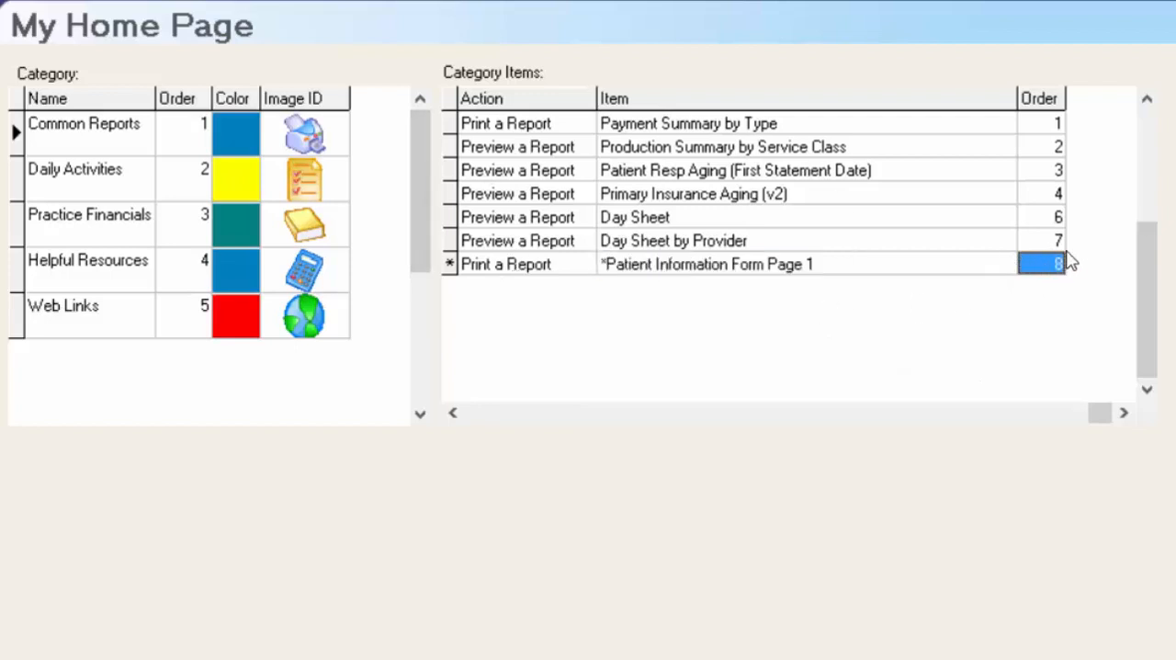
key("Tab")
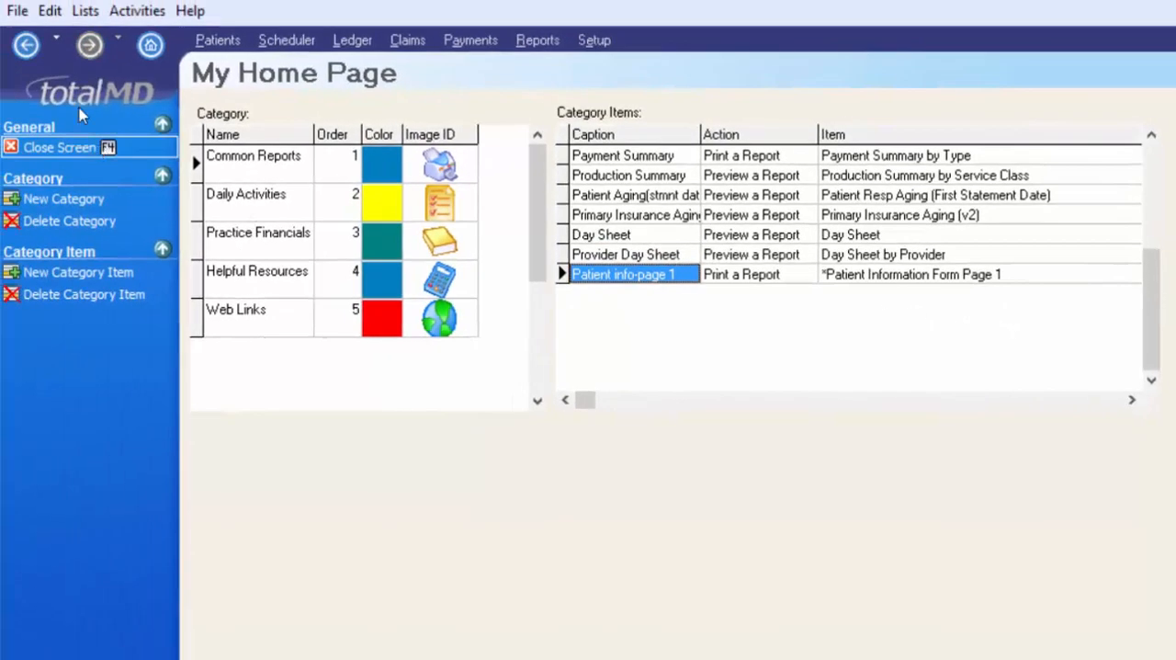
left_click(92, 147)
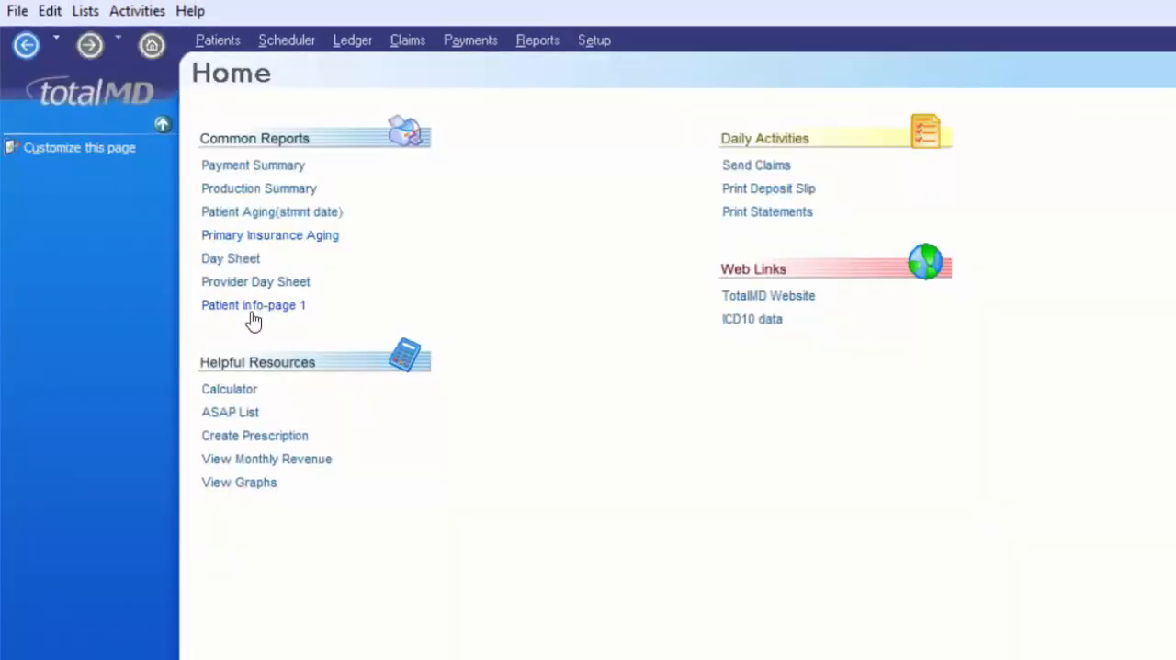
- Try the Patient info-page 1 shortcut on the home page, cancel the printing and return to the report list
left_click(255, 308)
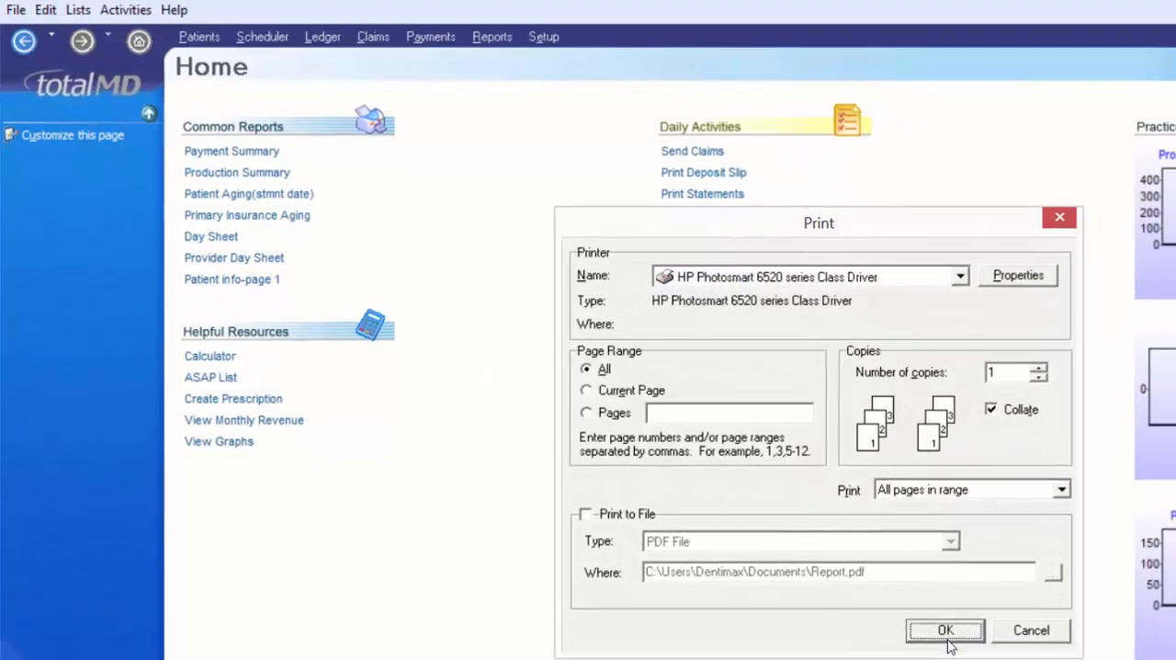
left_click(1020, 634)
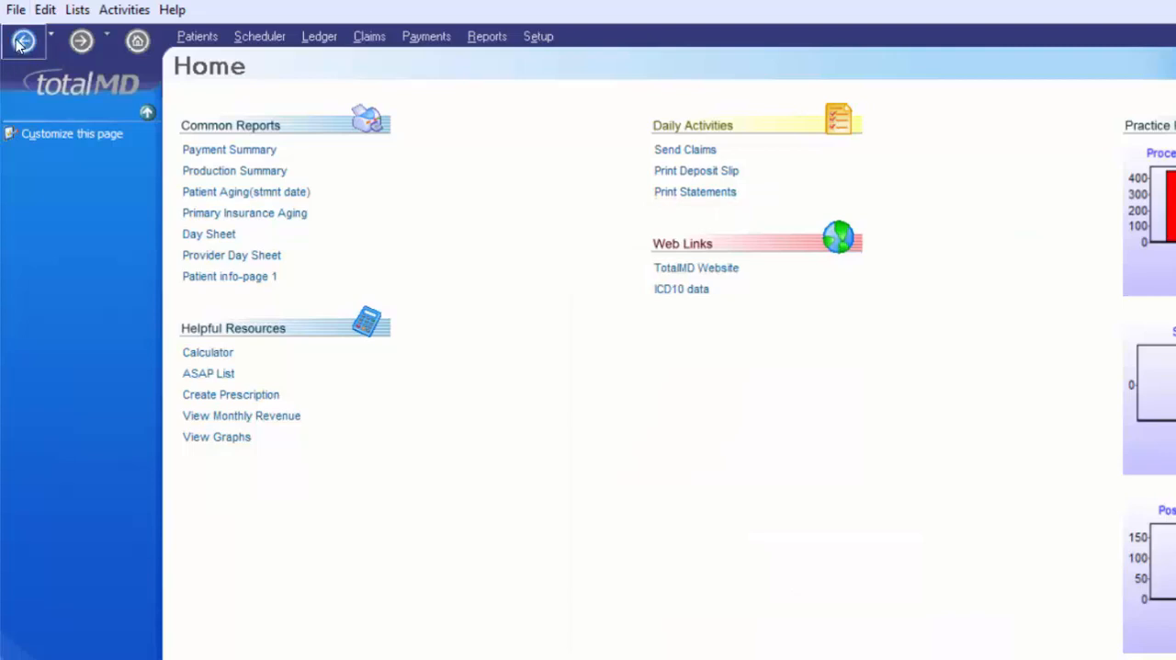
left_click(22, 44)
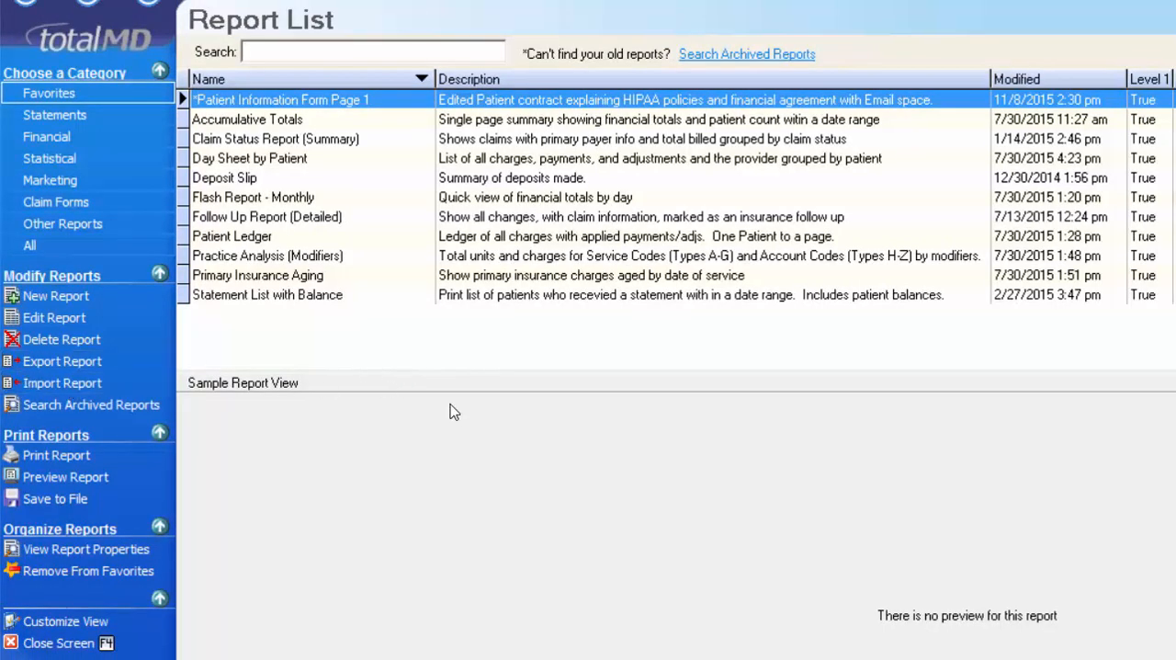
- Look at the report import dialog without importing anything, and view the report properties of Accumulative Totals
left_click(108, 384)
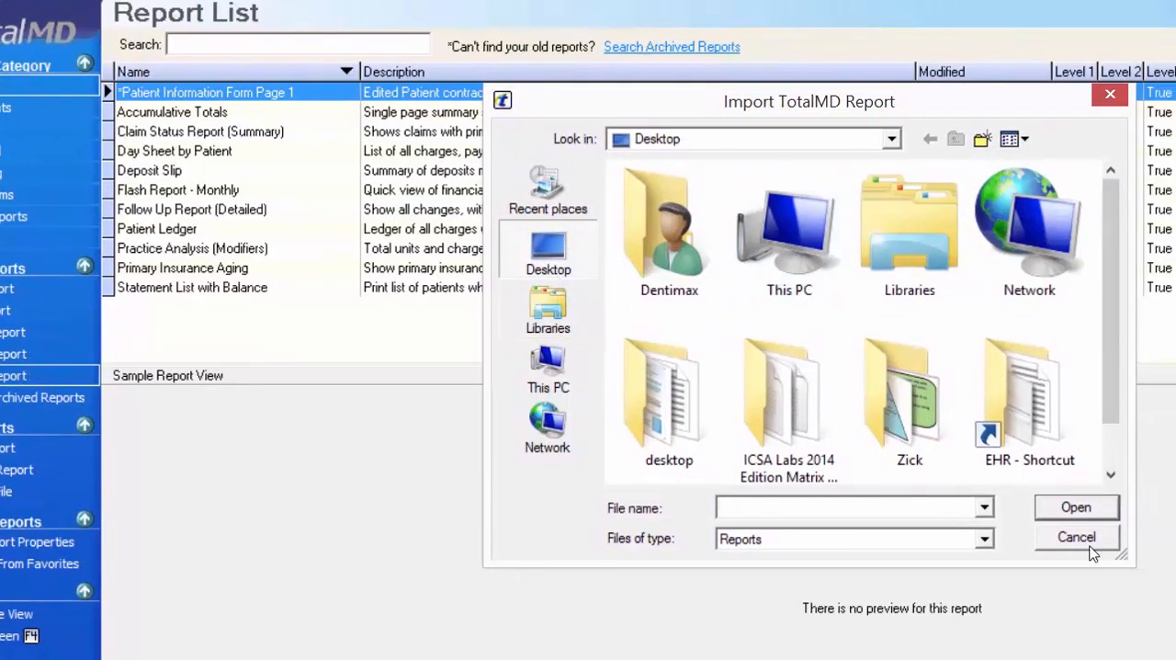
left_click(1120, 540)
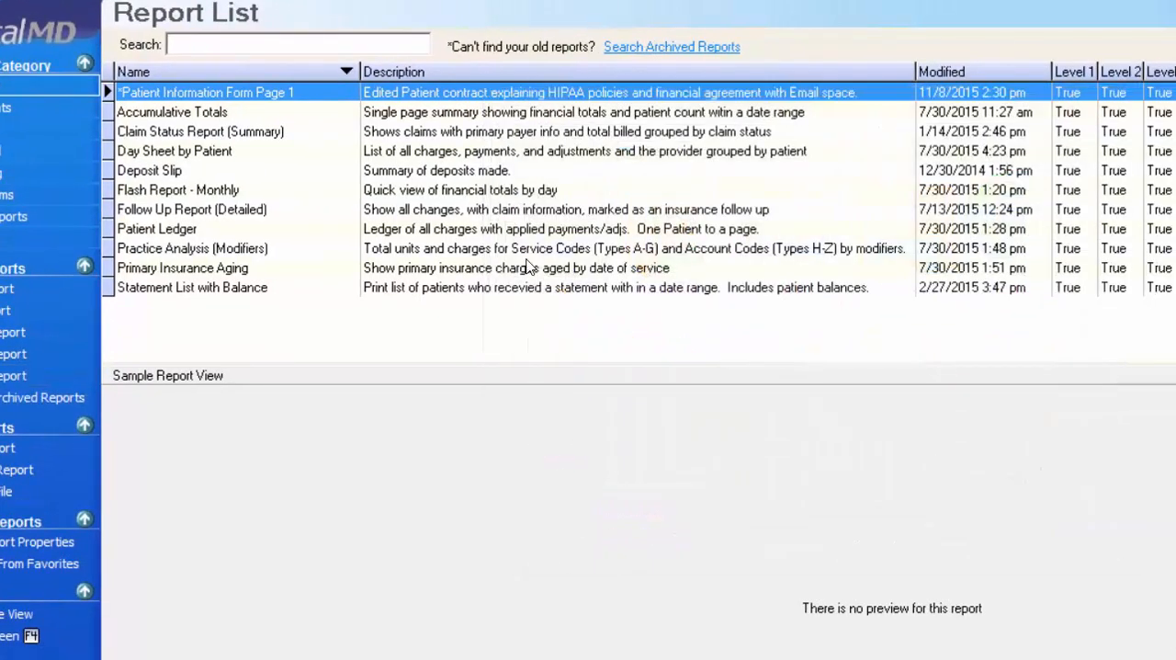
right_click(179, 111)
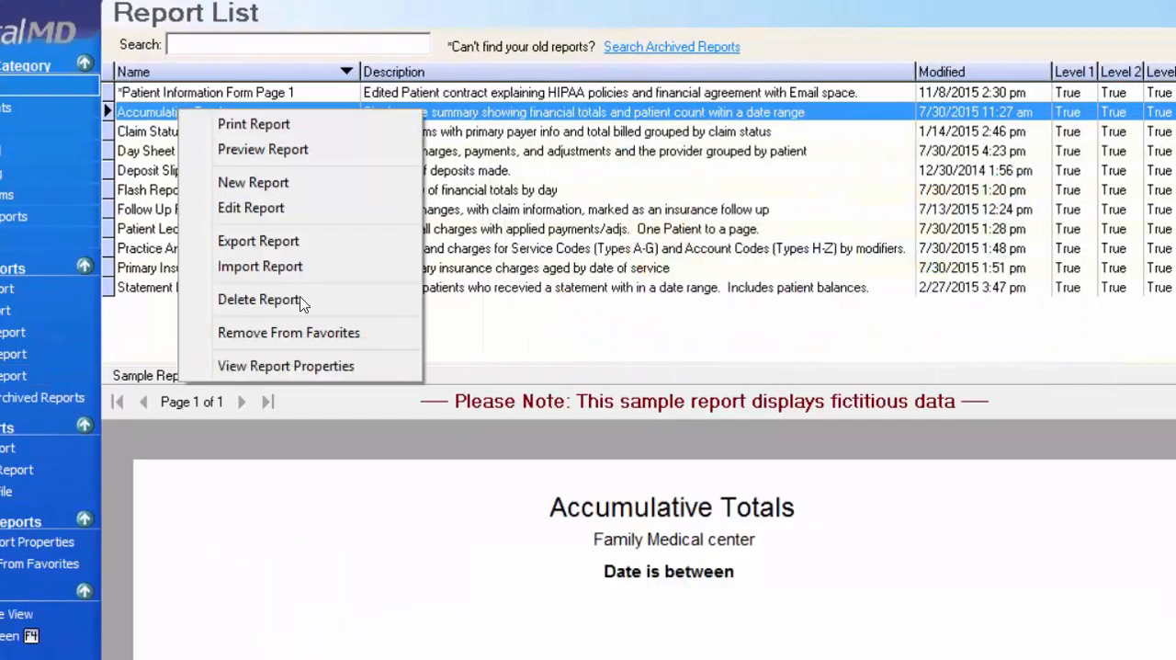
left_click(307, 366)
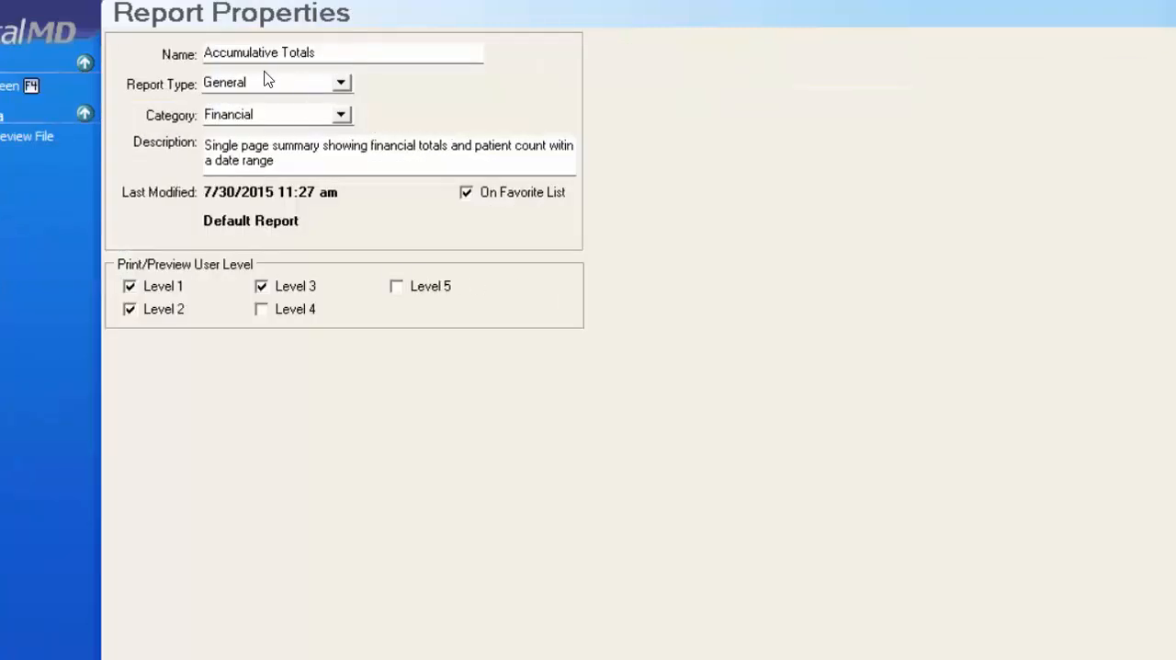
key("F4")
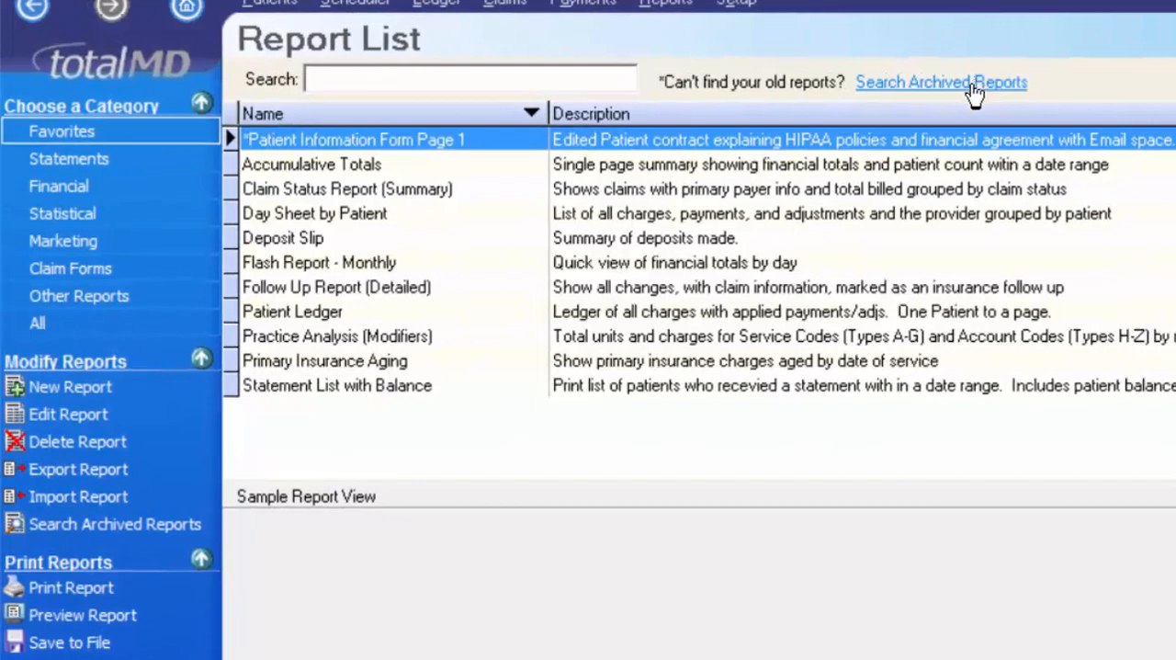
- Collapse the Choose a Category and Modify Reports groups and expand them again
left_click(202, 102)
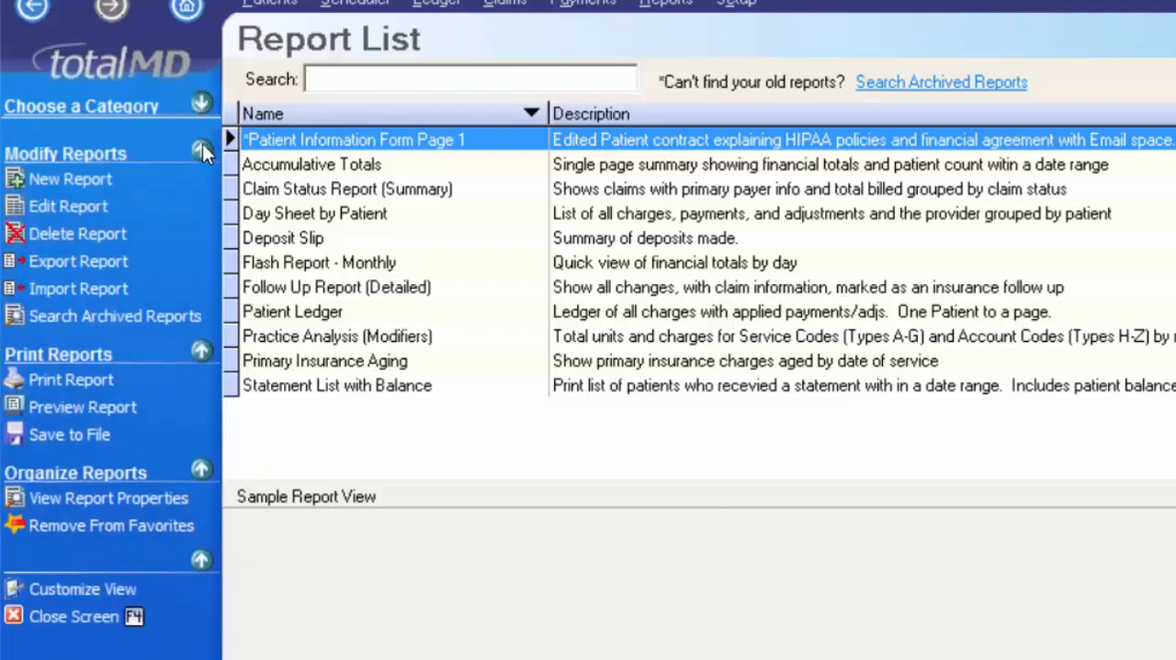
left_click(202, 147)
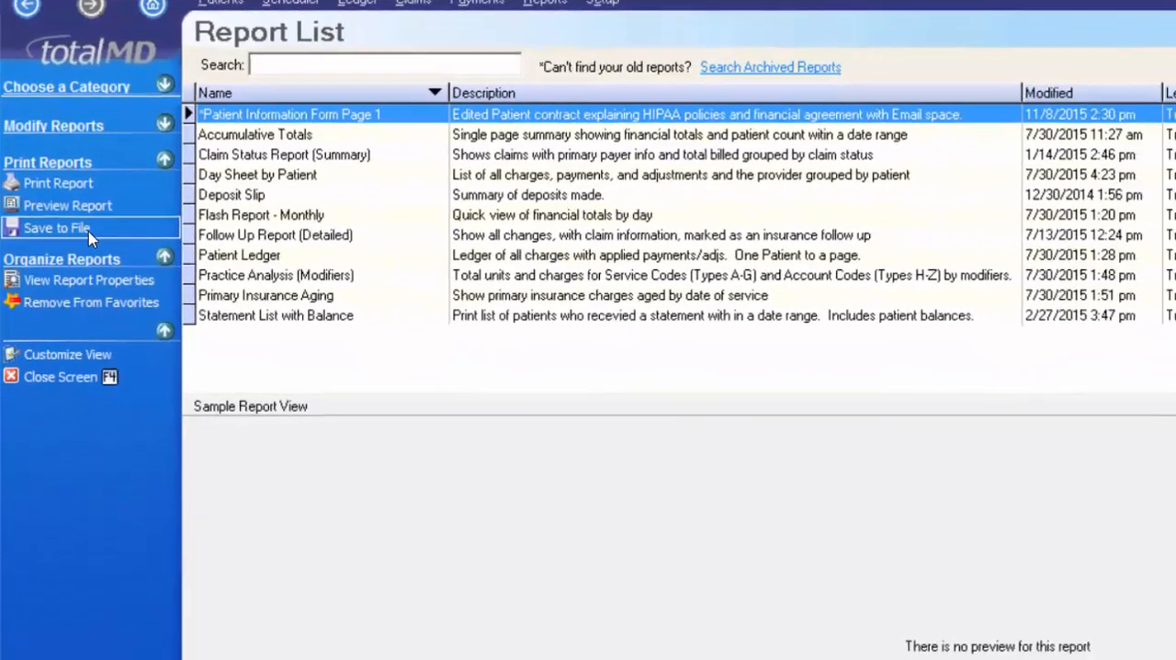
left_click(107, 281)
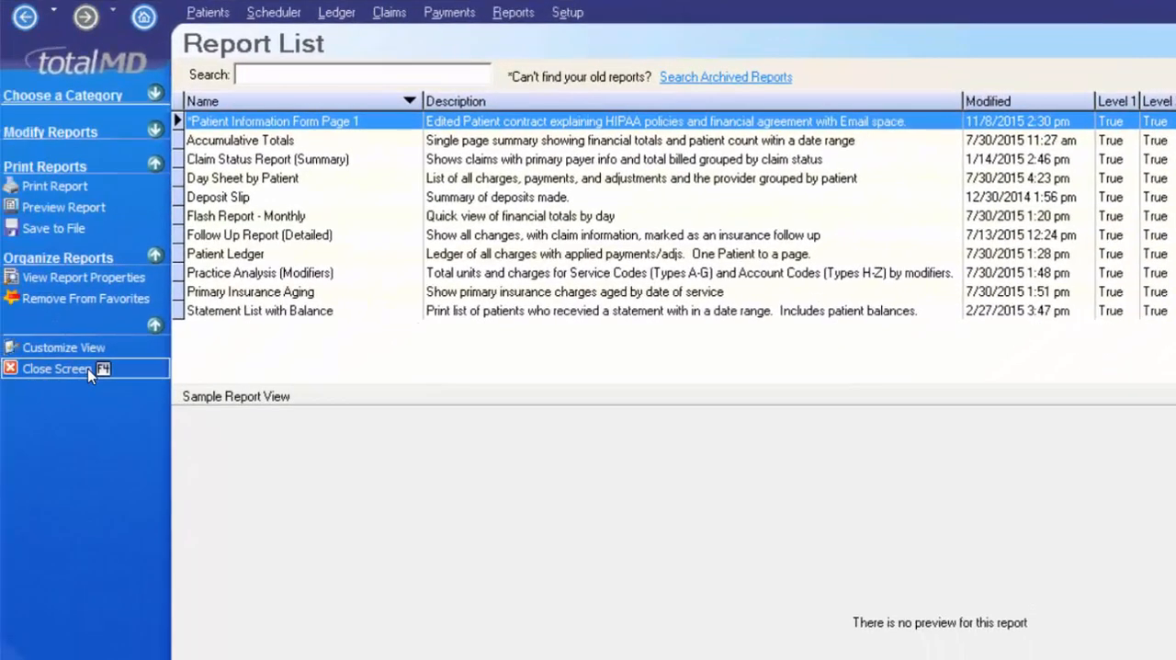
left_click(154, 93)
left_click(154, 290)
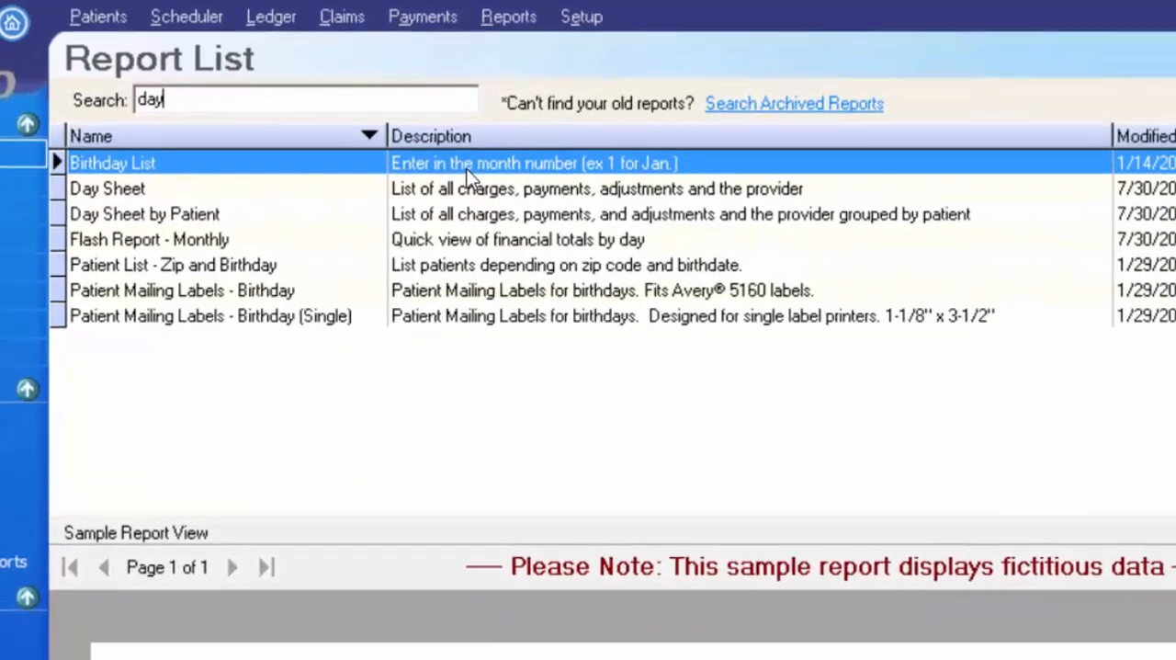
- Search the report list for "day sheet", enlarge the sample view and compare the Day Sheet and Day Sheet by Patient samples
type("she")
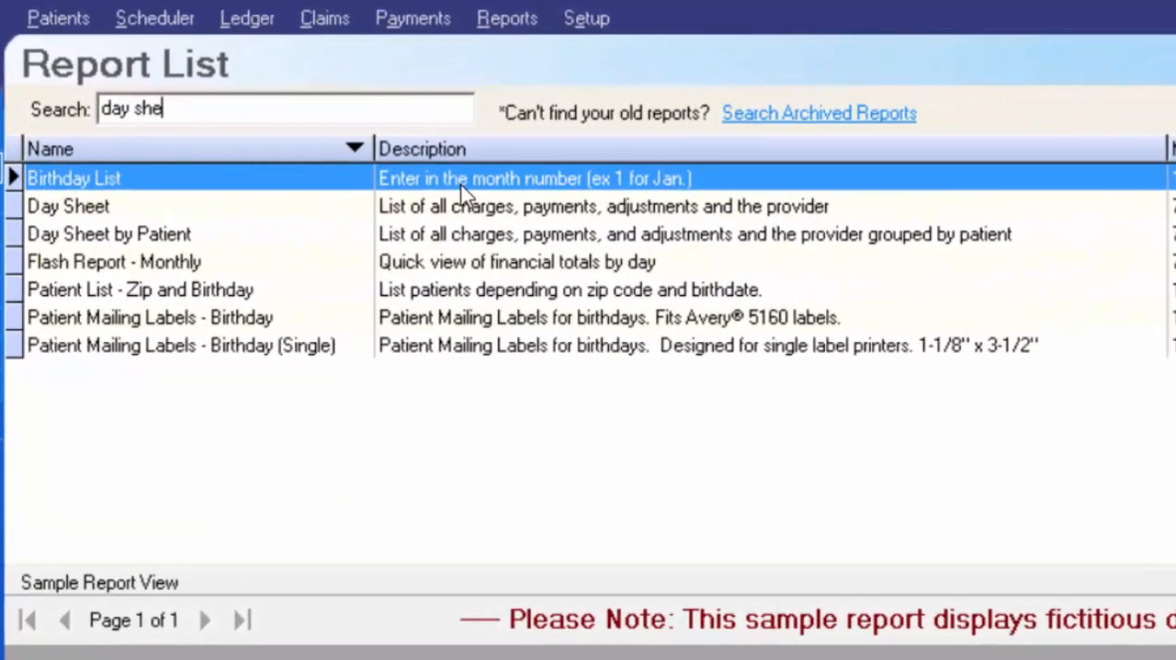
type("et")
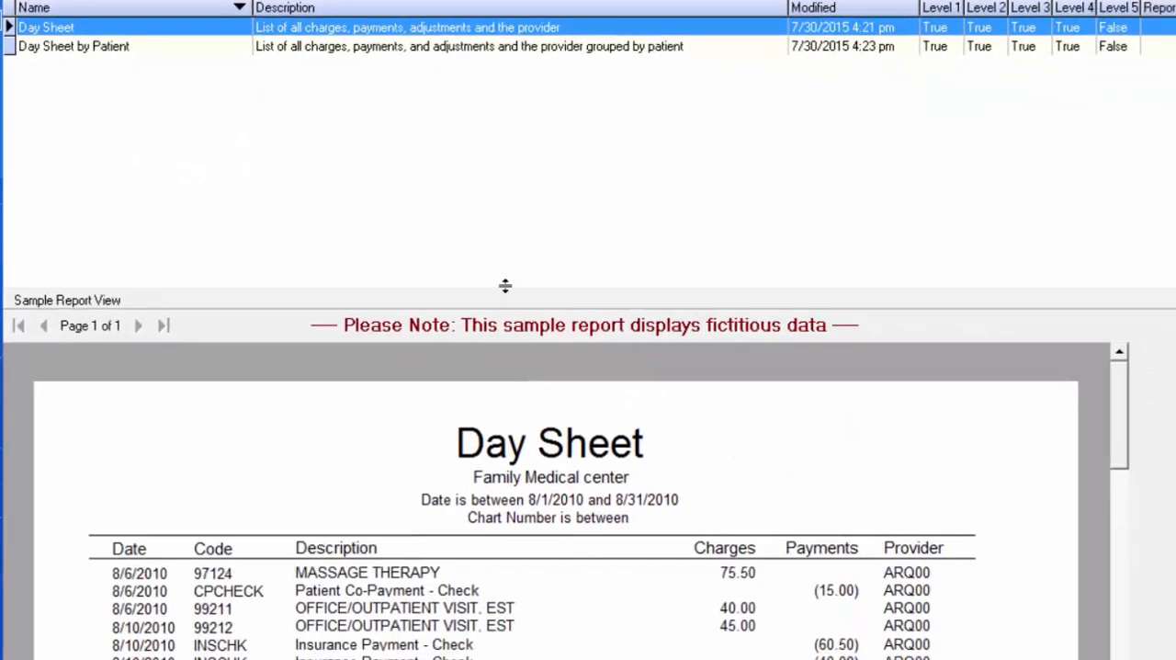
left_click_drag(581, 369, 433, 72)
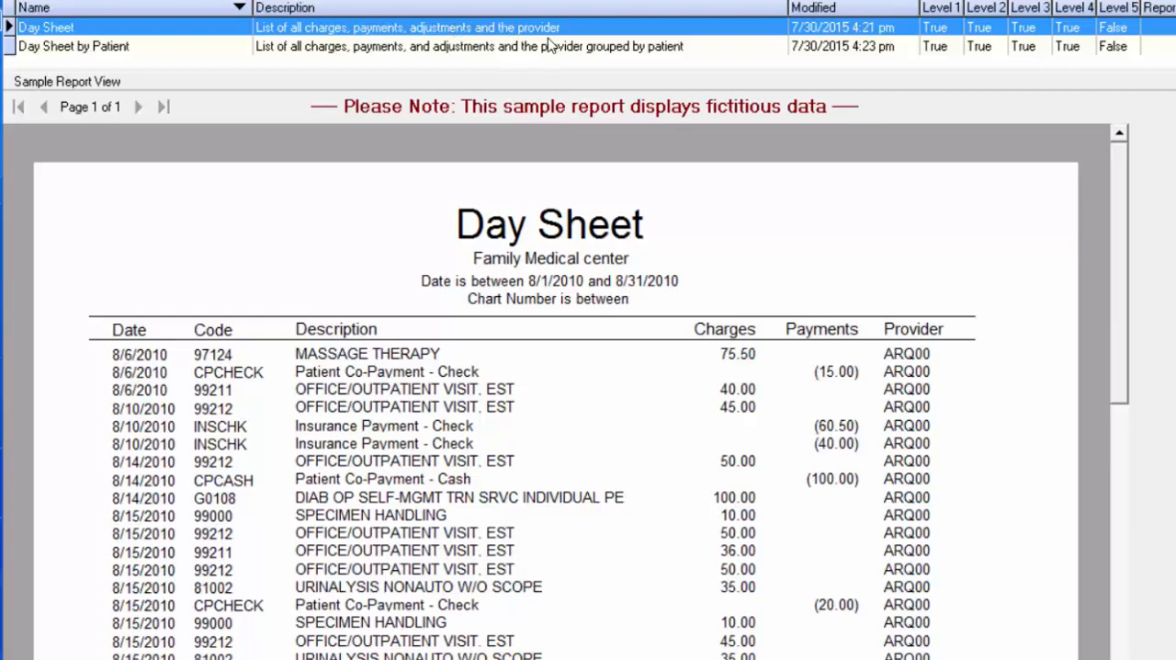
left_click(309, 47)
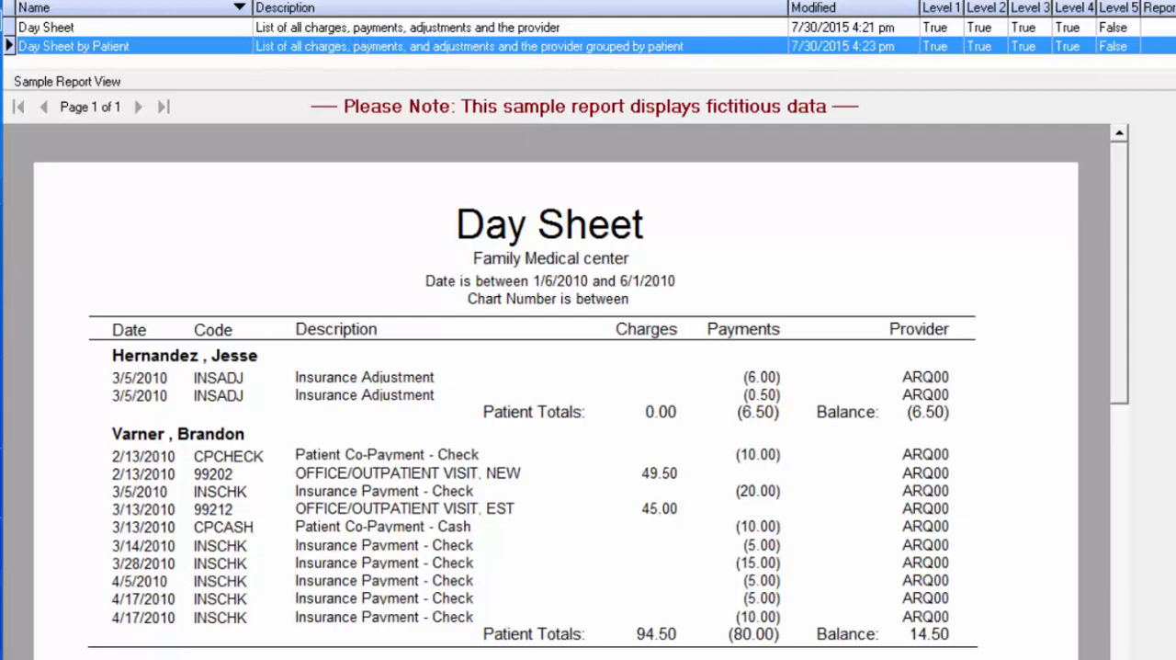
left_click(145, 30)
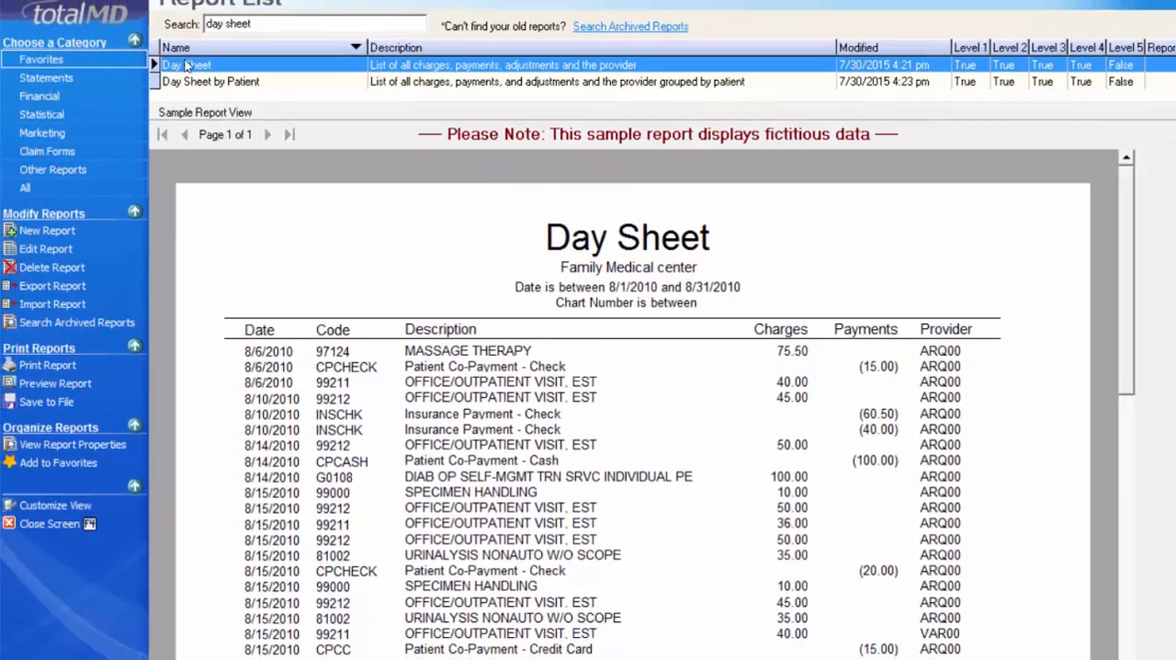
- Add the Day Sheet report to Favorites and set its date filter to run from 11/8/2015 to 11/8/2015
left_click(73, 466)
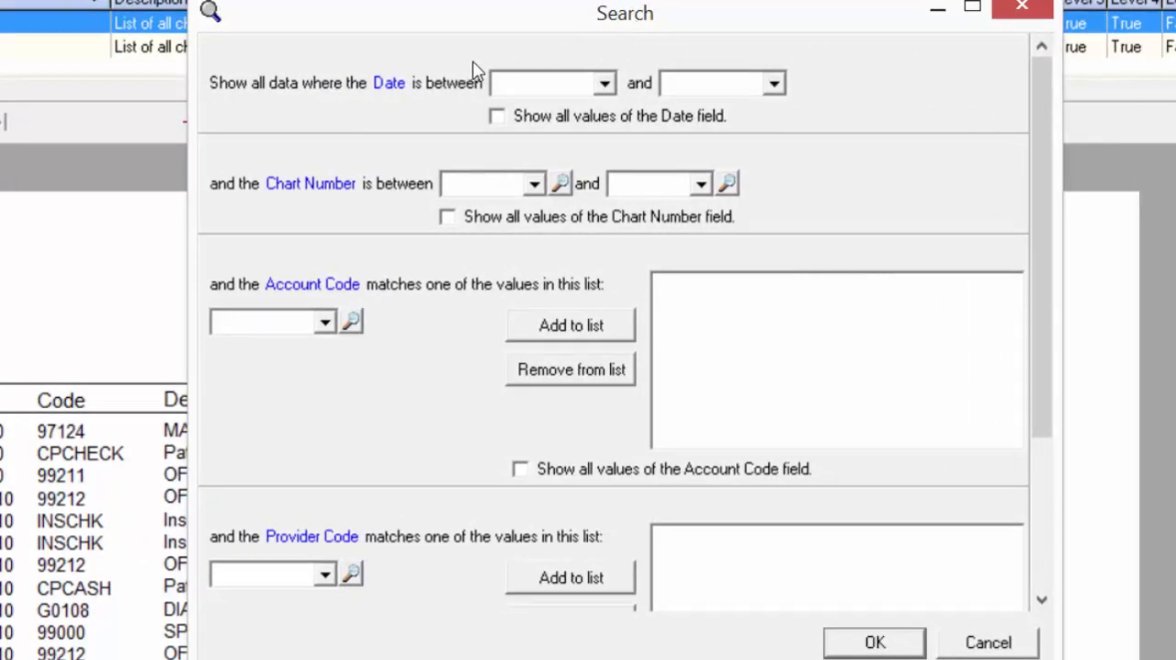
left_click(530, 85)
left_click(604, 83)
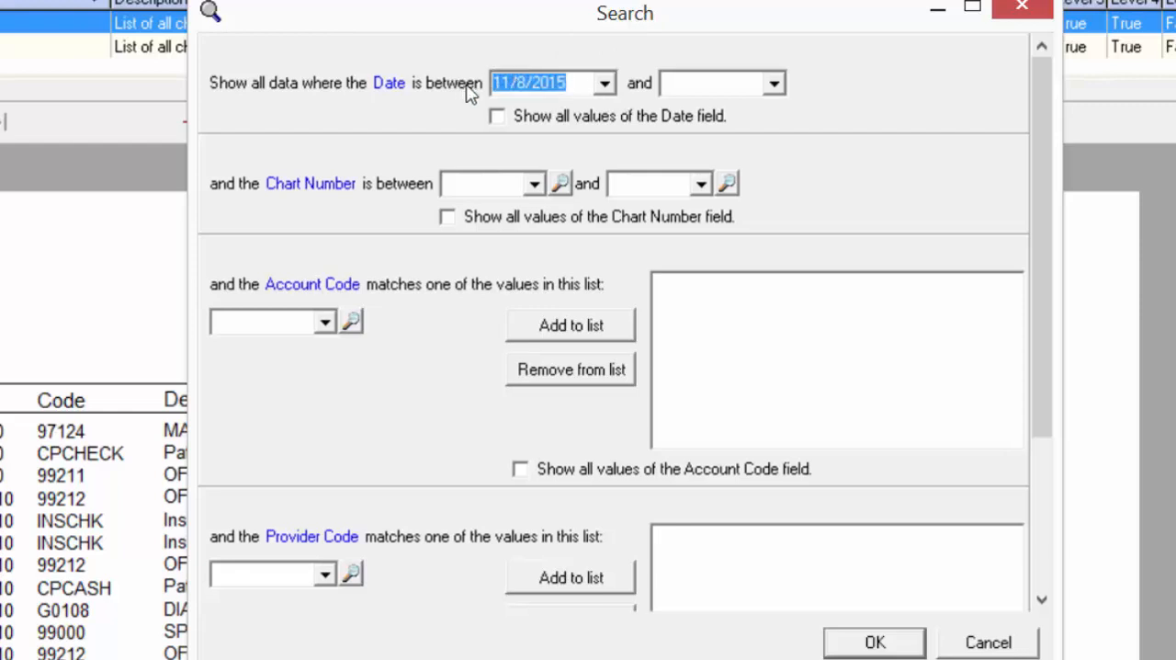
left_click(700, 84)
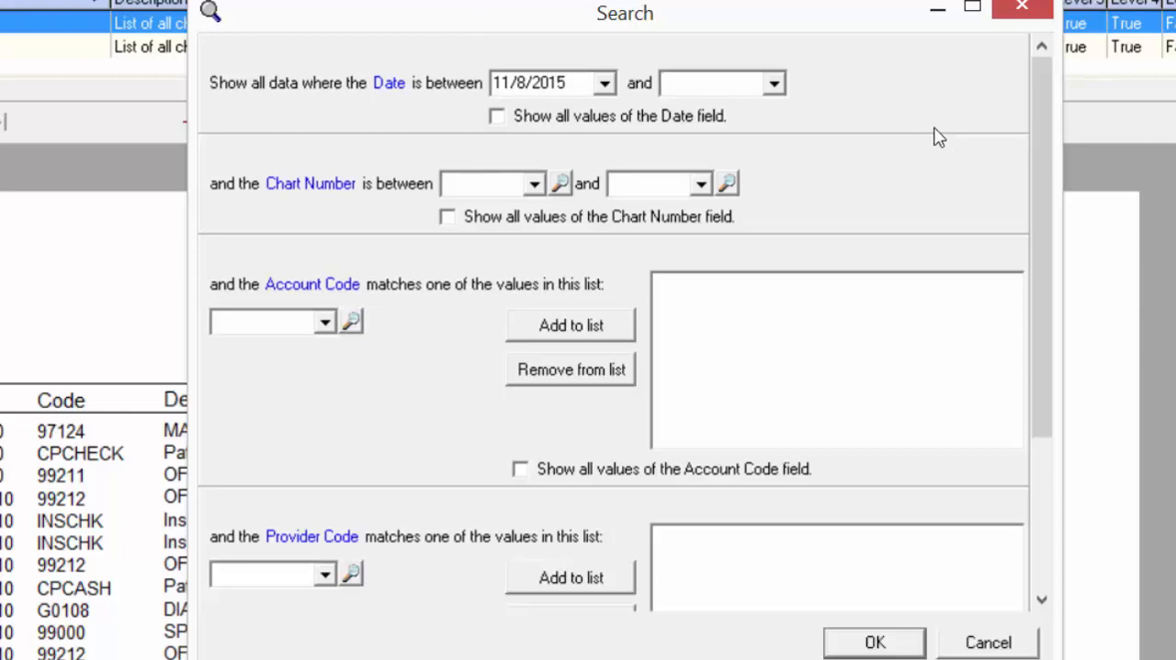
key("space")
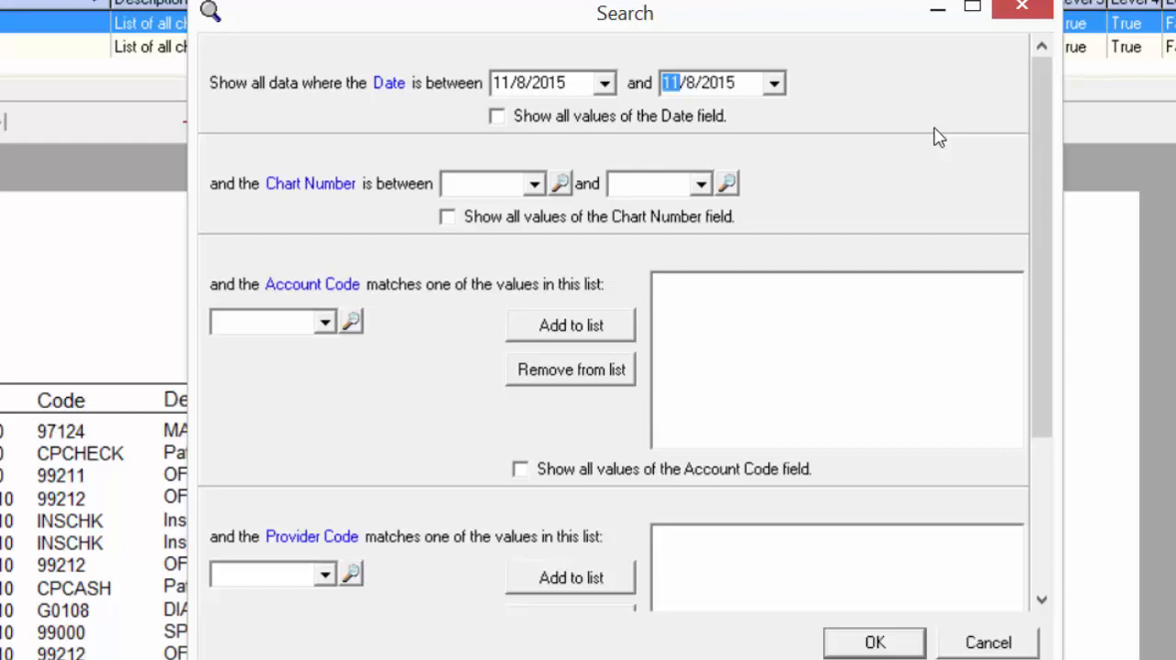
key("Tab")
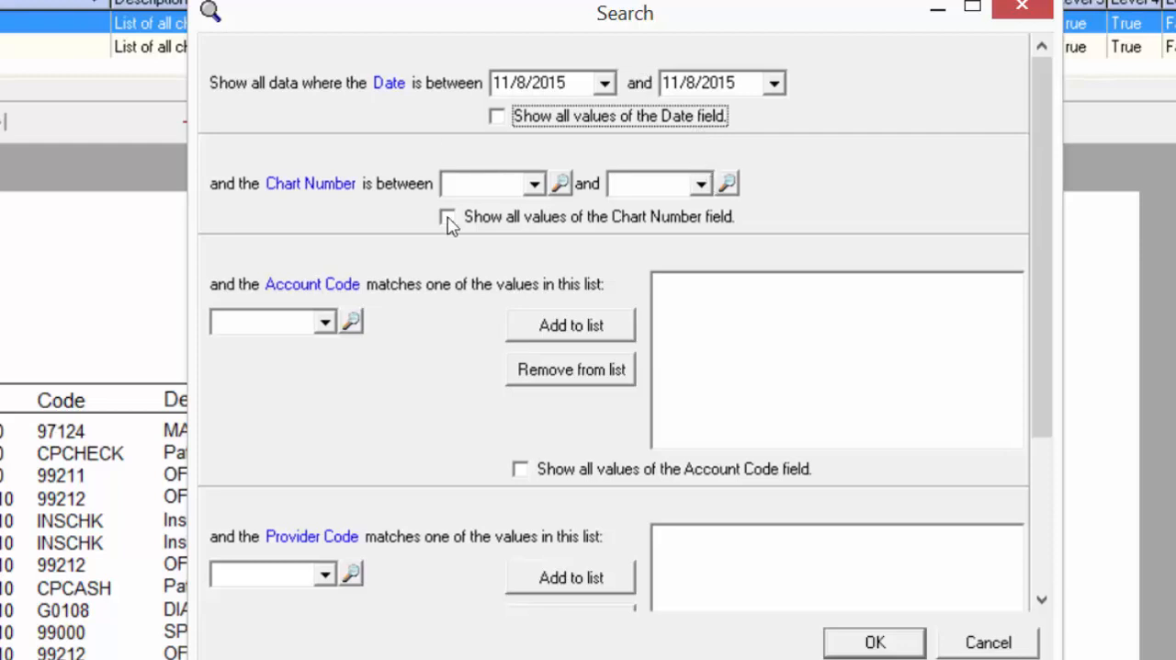
- Look at the Chart Number choices without picking one, and add code 99201 to the Account Code filter list
left_click(534, 185)
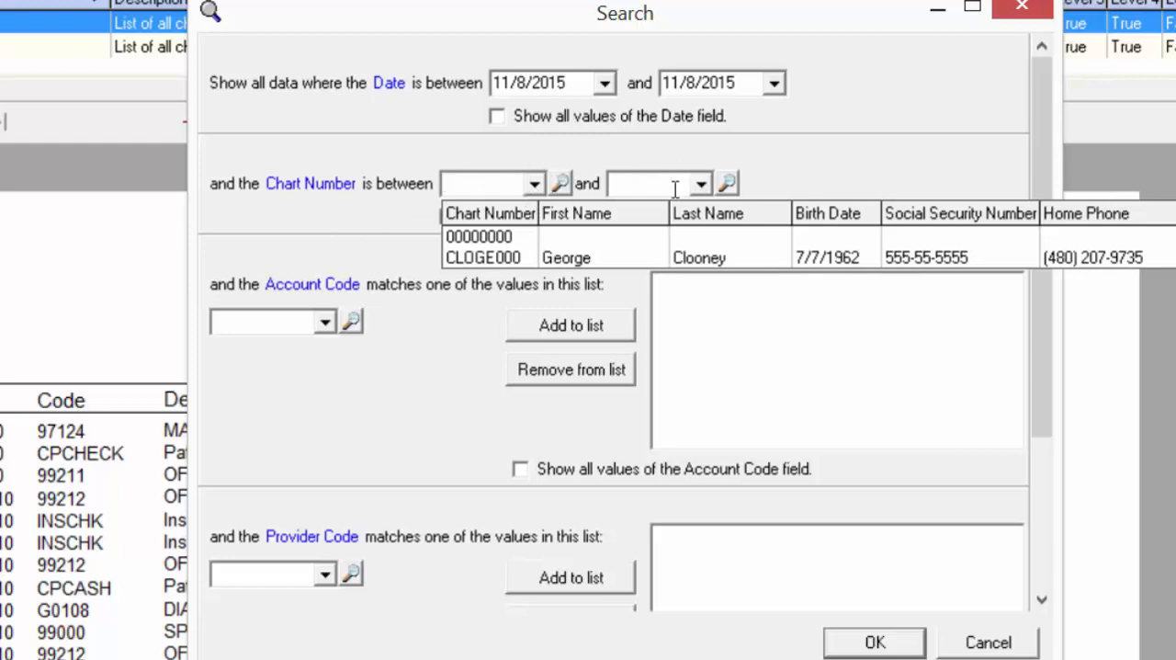
left_click(352, 255)
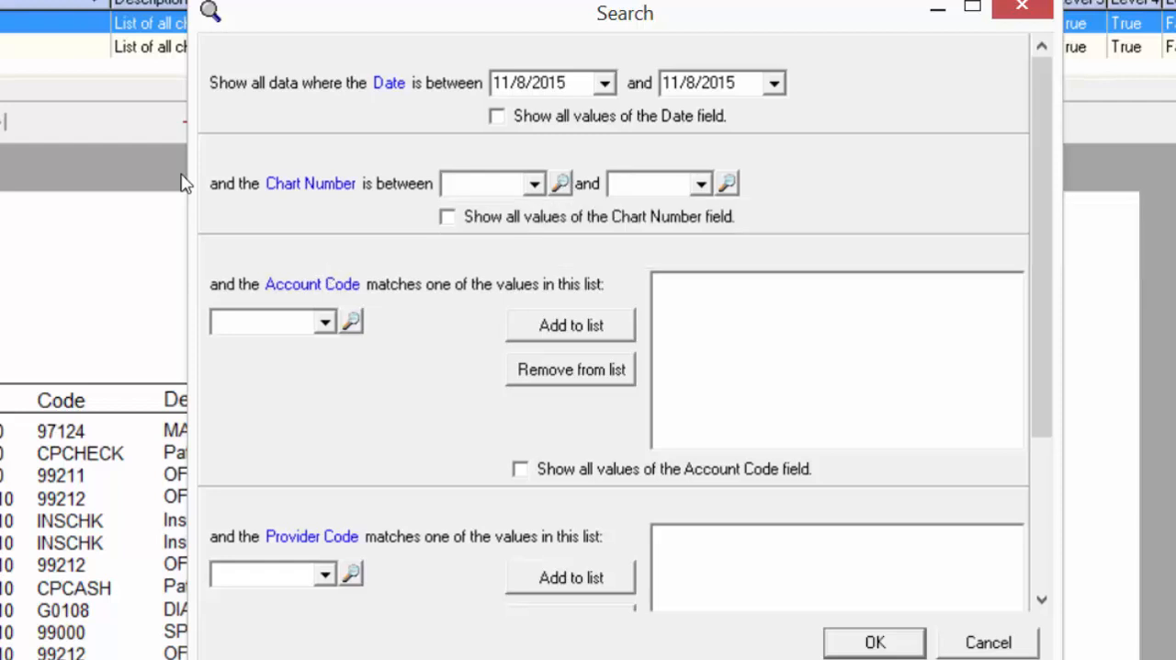
left_click(326, 323)
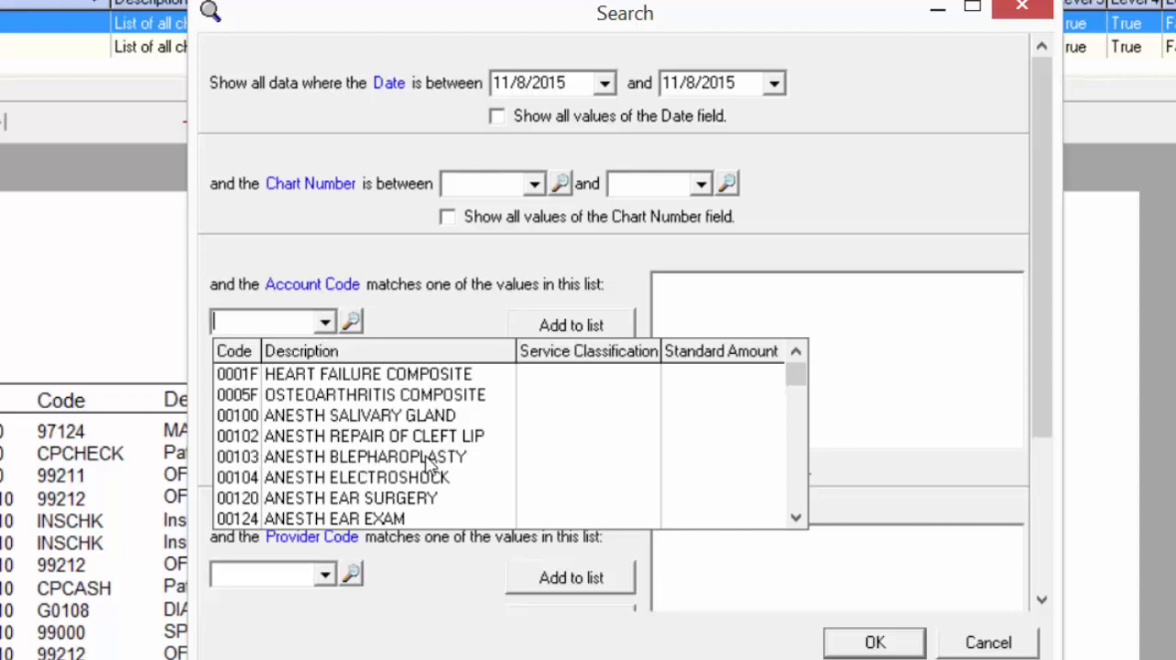
type("99202")
key("Up")
key("Return")
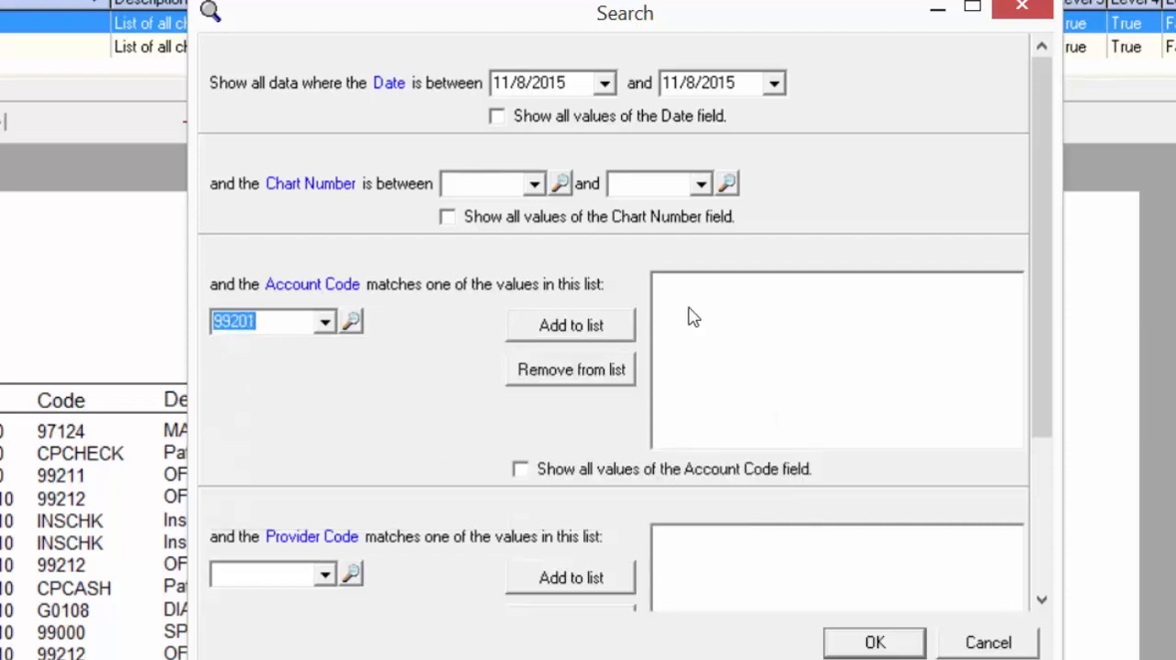
left_click(606, 329)
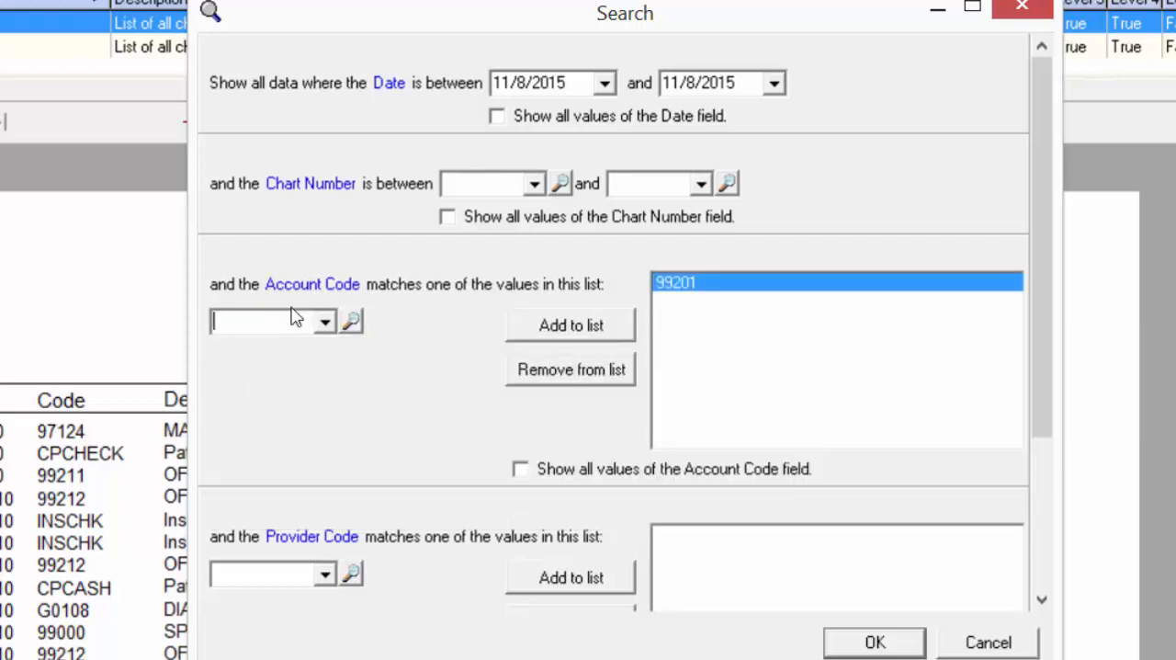
- Add codes 99202 and 99203 to the Account Code filter list
left_click(326, 323)
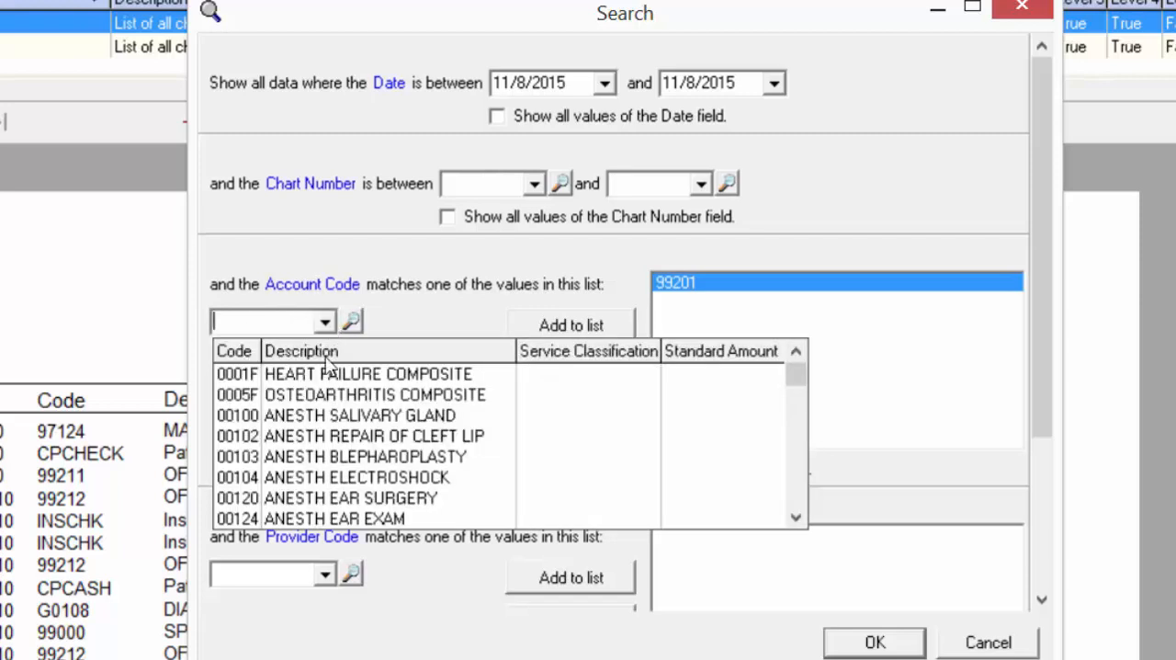
type("9920")
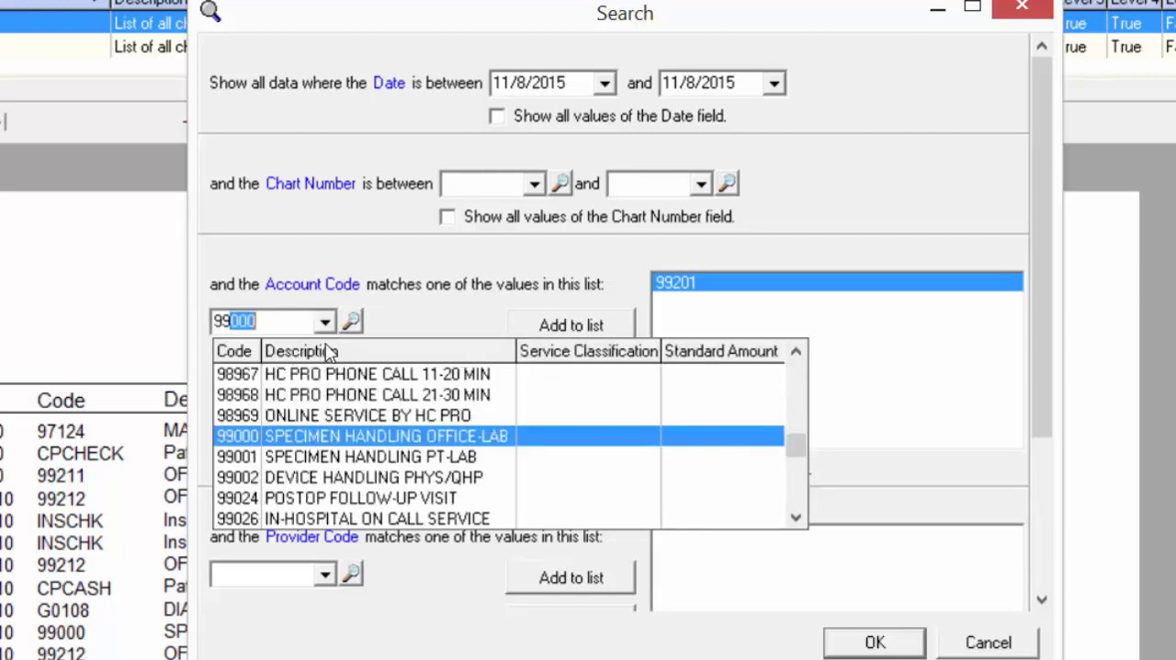
type("2")
key("Return")
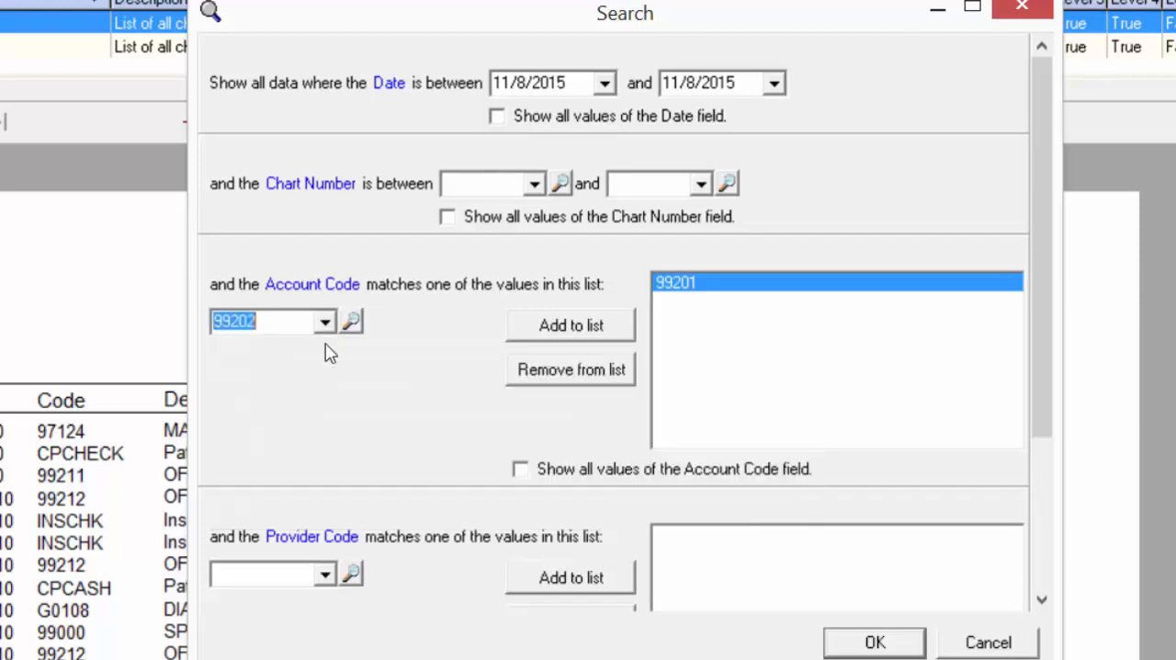
left_click(581, 332)
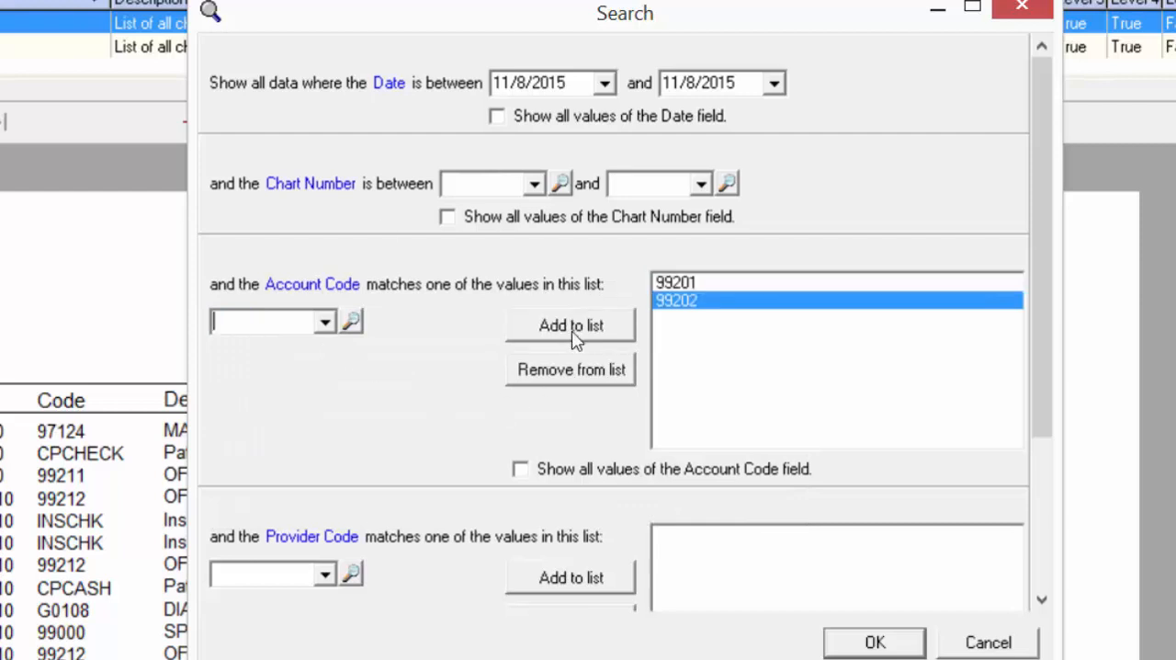
left_click(327, 324)
type("99")
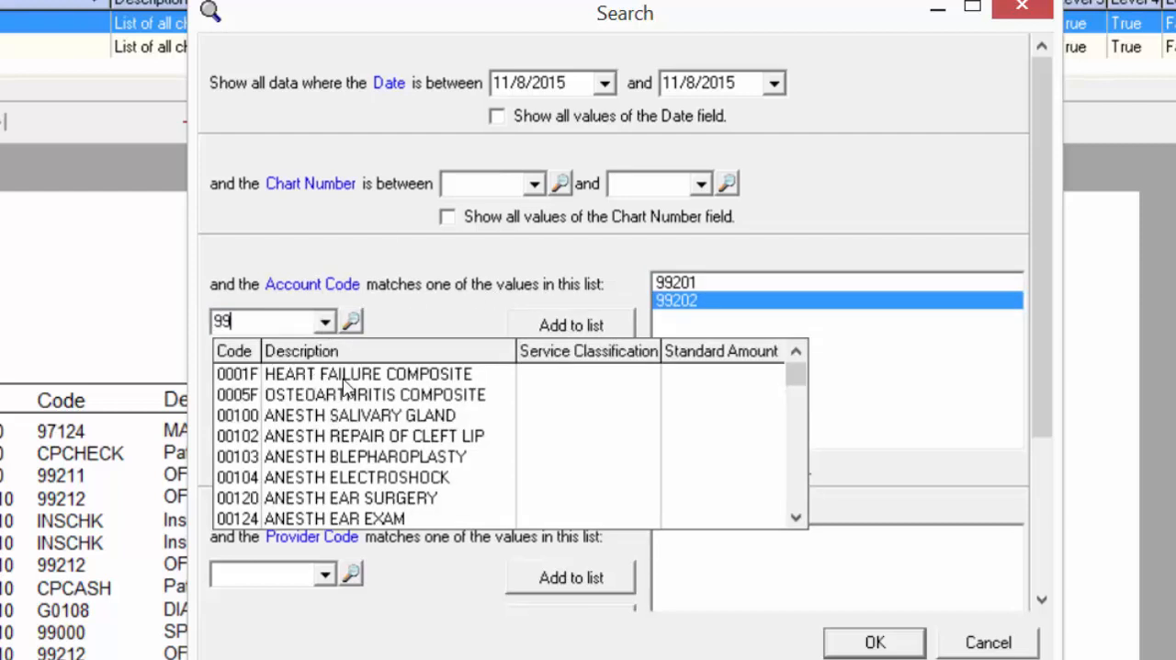
type("201")
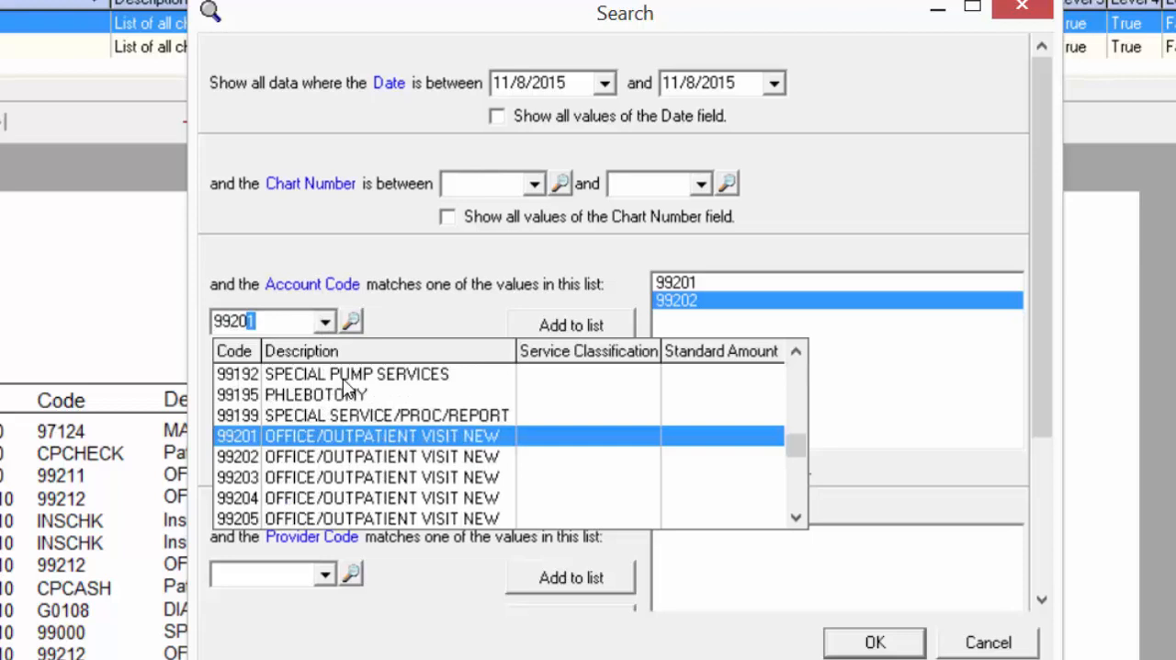
type("3")
key("Return")
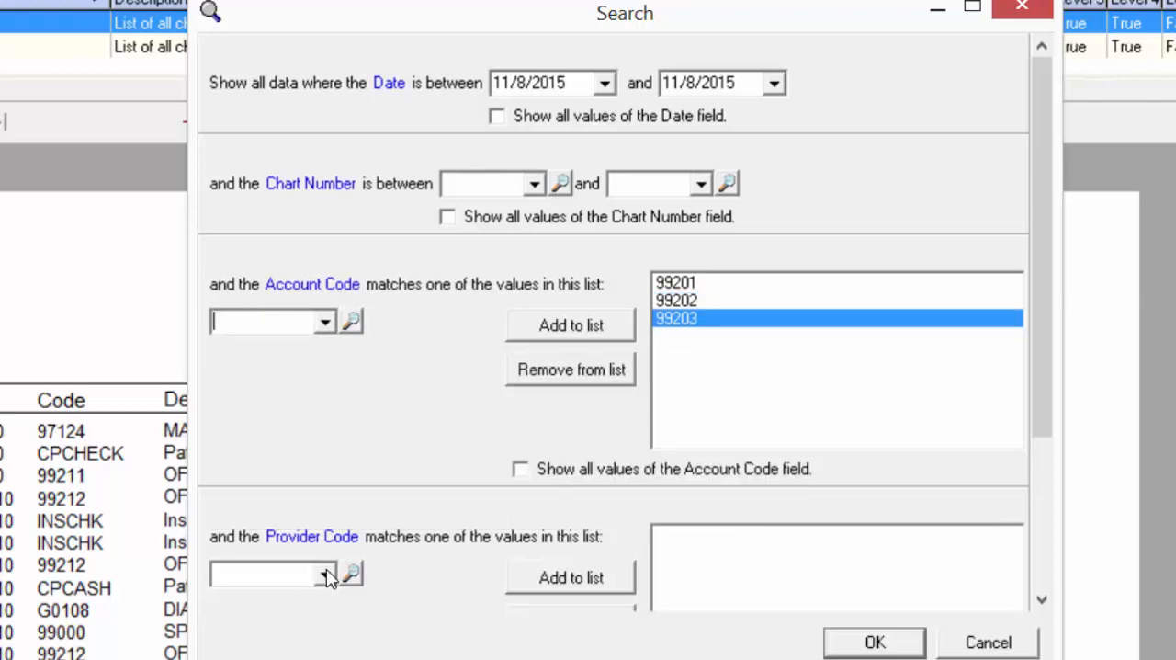
- Add provider code SMI00 to the Provider Code filter list and accept the report filters
left_click(326, 576)
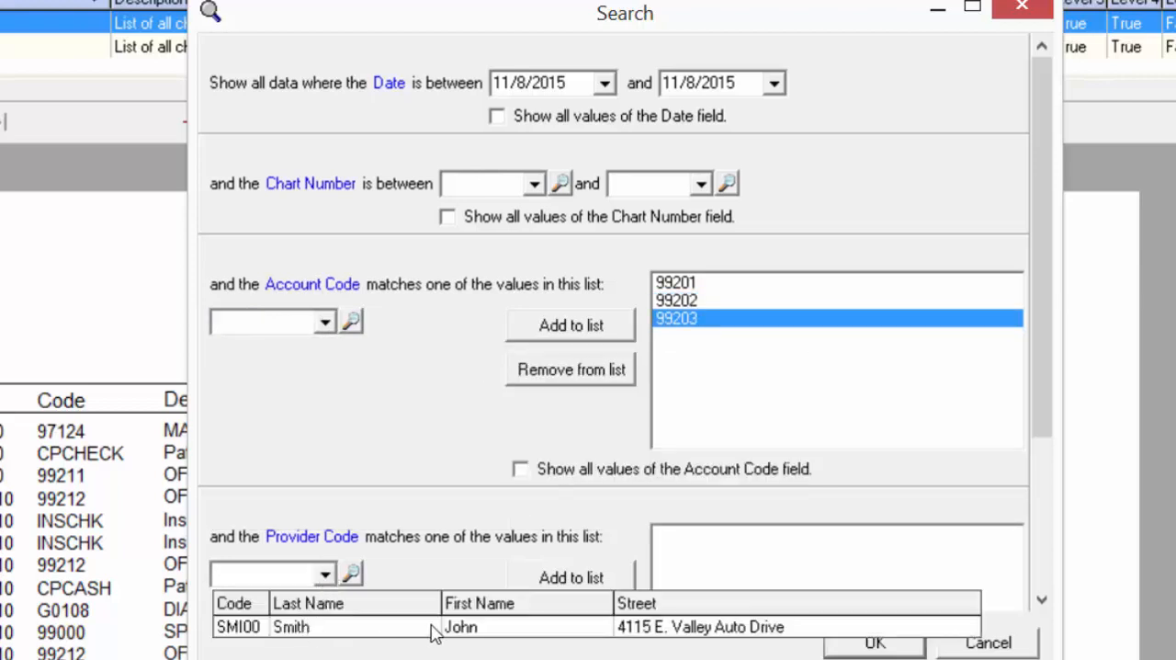
left_click(317, 634)
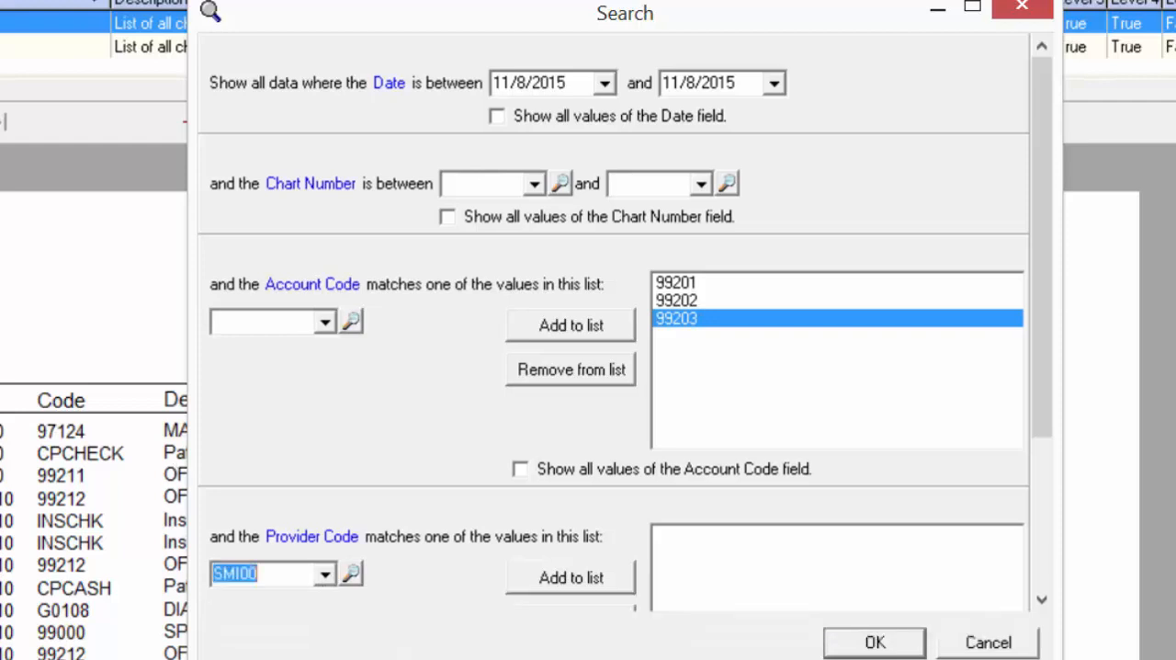
left_click(571, 581)
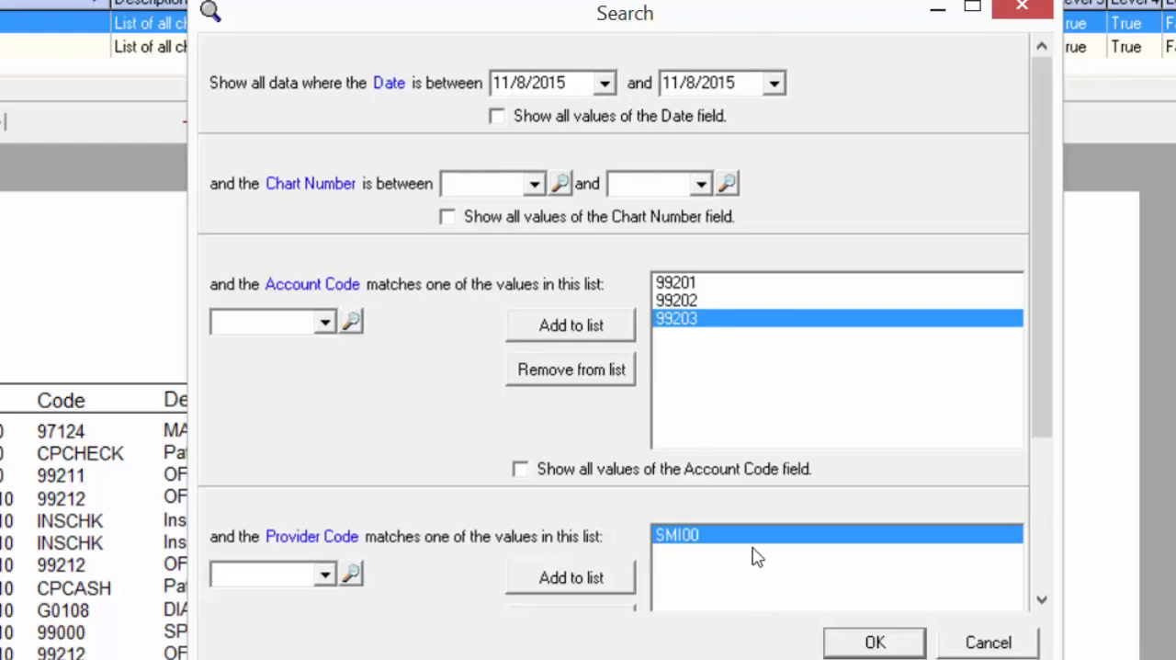
left_click(894, 643)
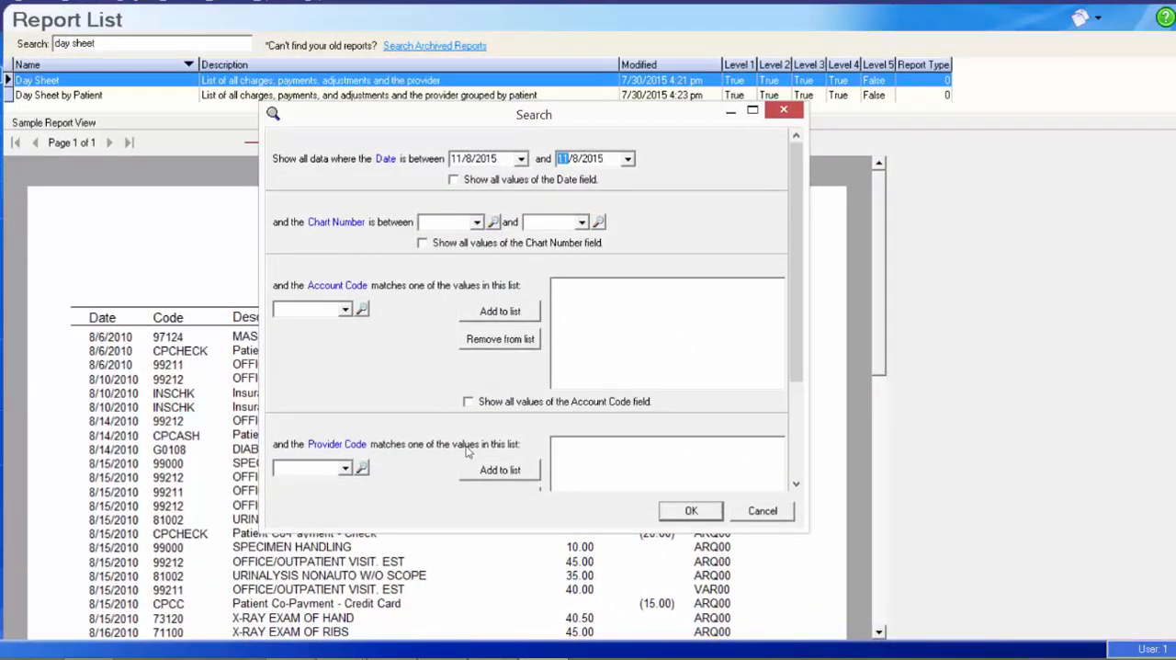
- Preview the Day Sheet filtered only by date, review its transactions and totals, and return to the report list
left_click(690, 511)
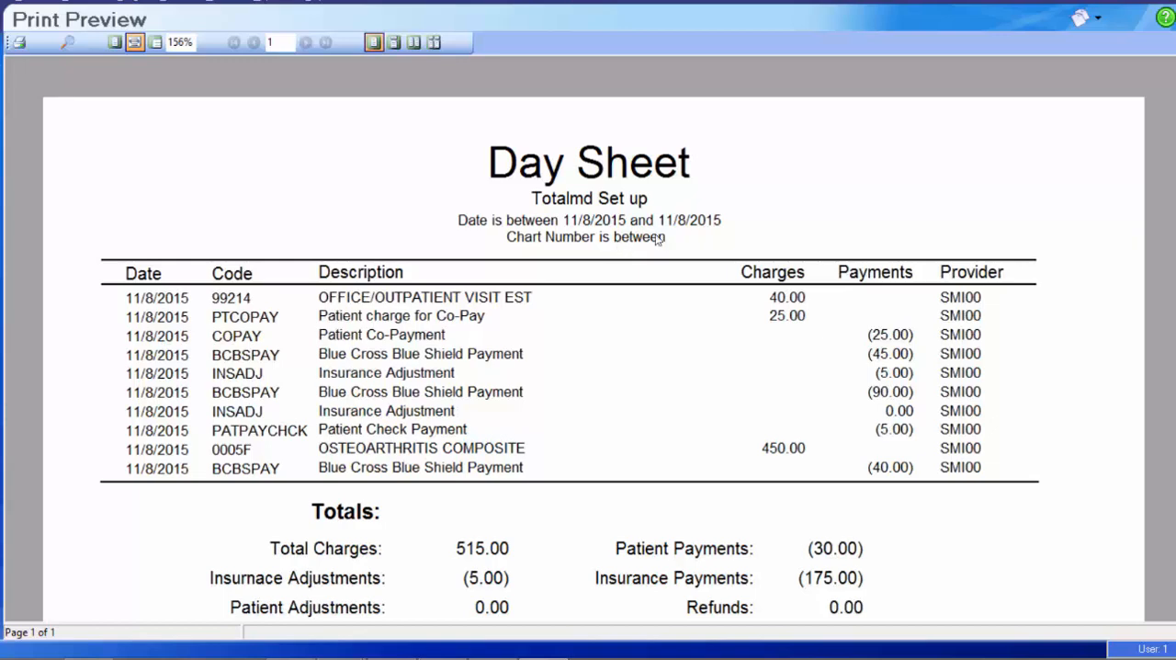
scroll(1167, 217, "down", 2)
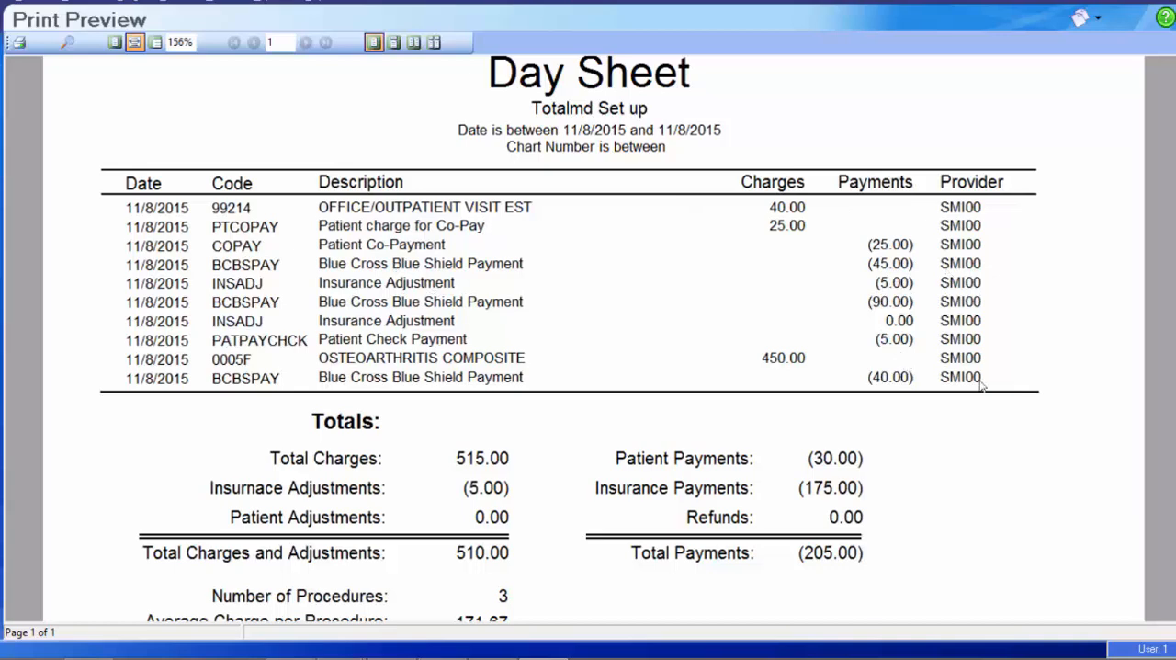
scroll(980, 398, "down", 3)
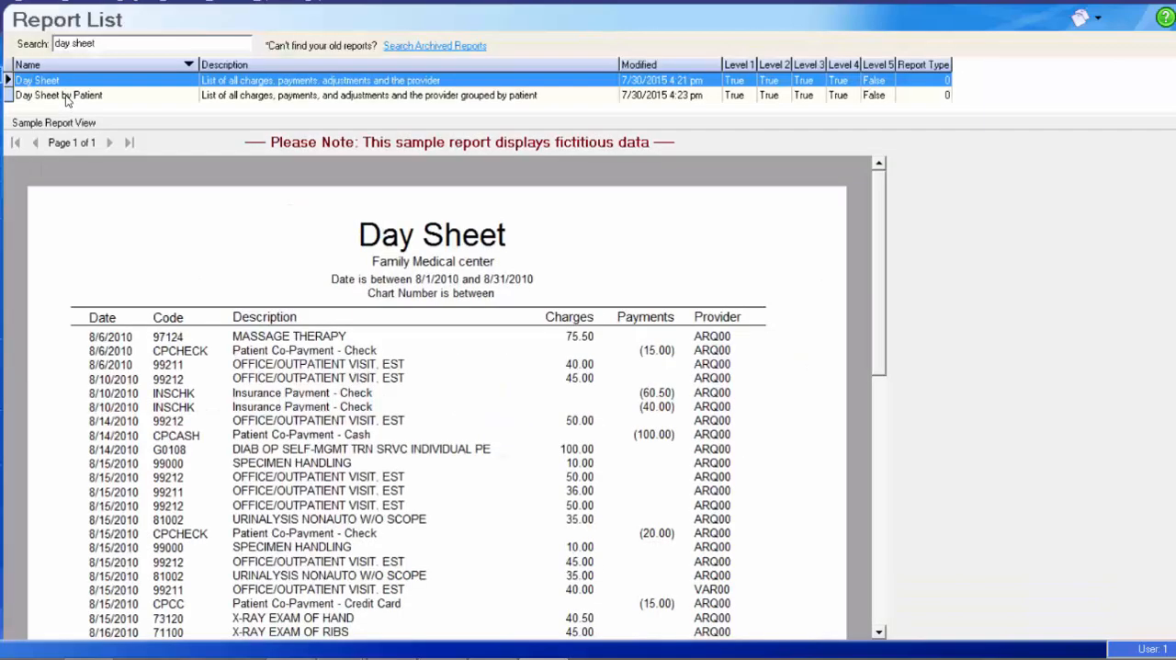
left_click(67, 96)
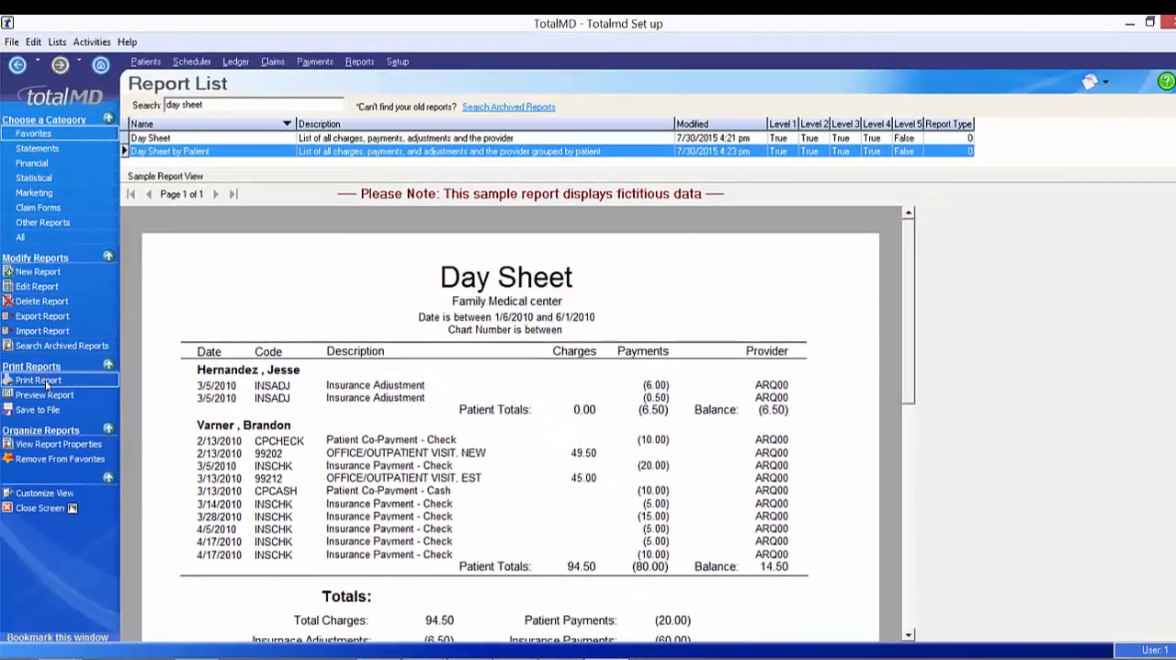
- Preview Day Sheet by Patient for 11/8/2015 and review the patient's transactions, balance and overall totals
left_click(27, 388)
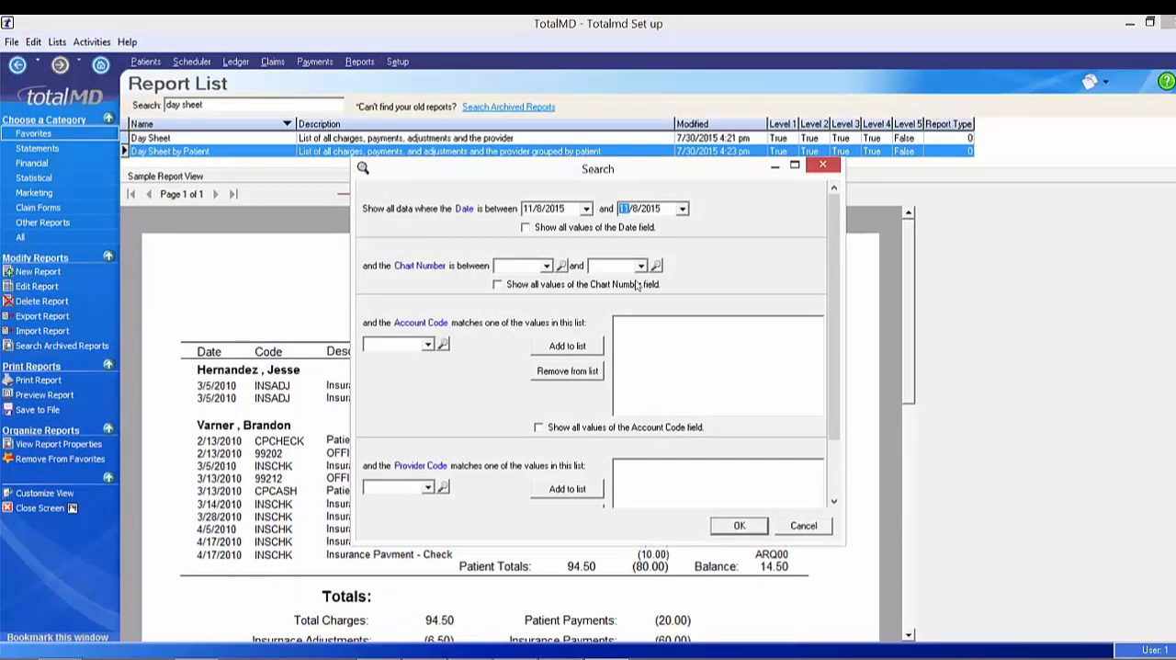
left_click(744, 527)
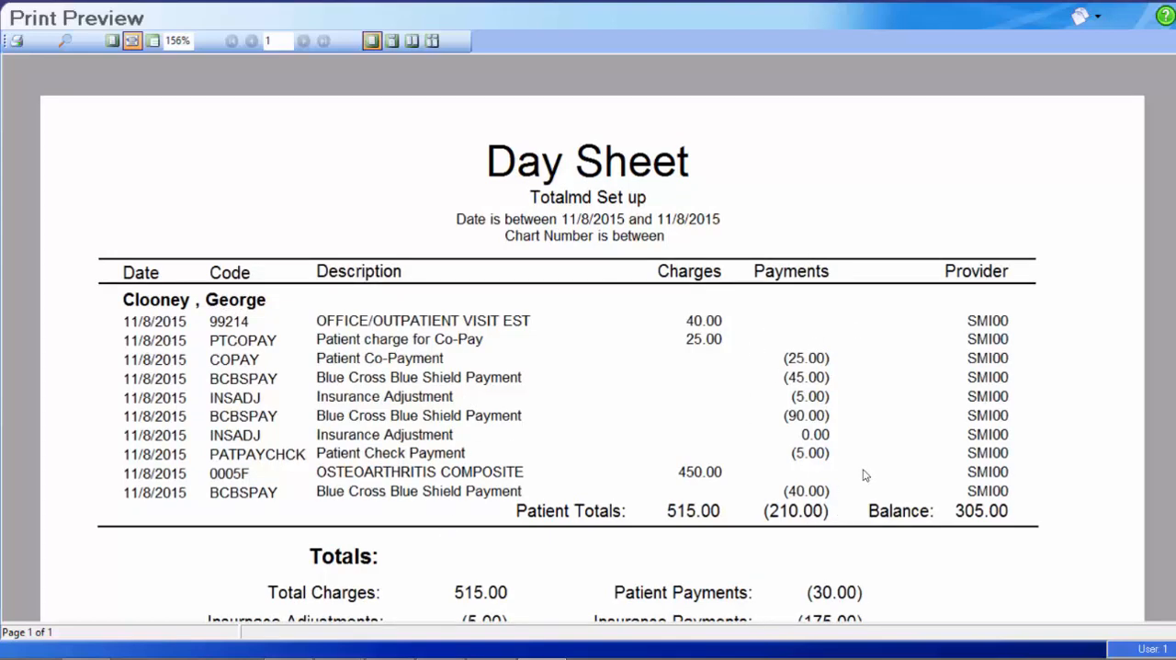
scroll(972, 442, "down", 5)
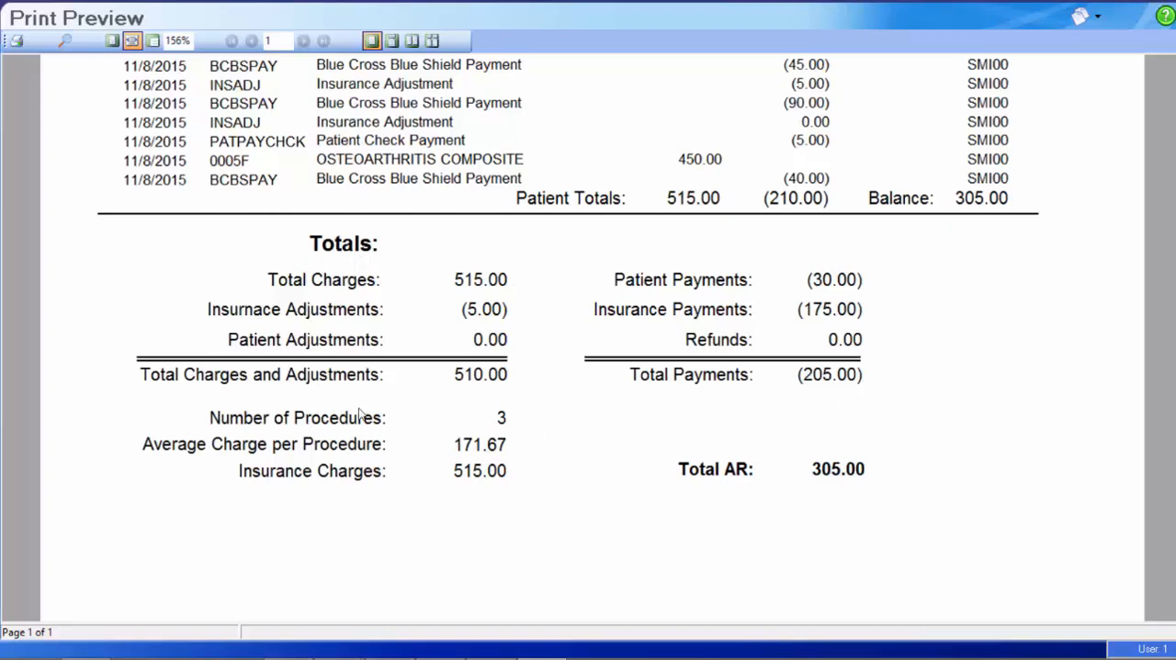
scroll(359, 411, "up", 3)
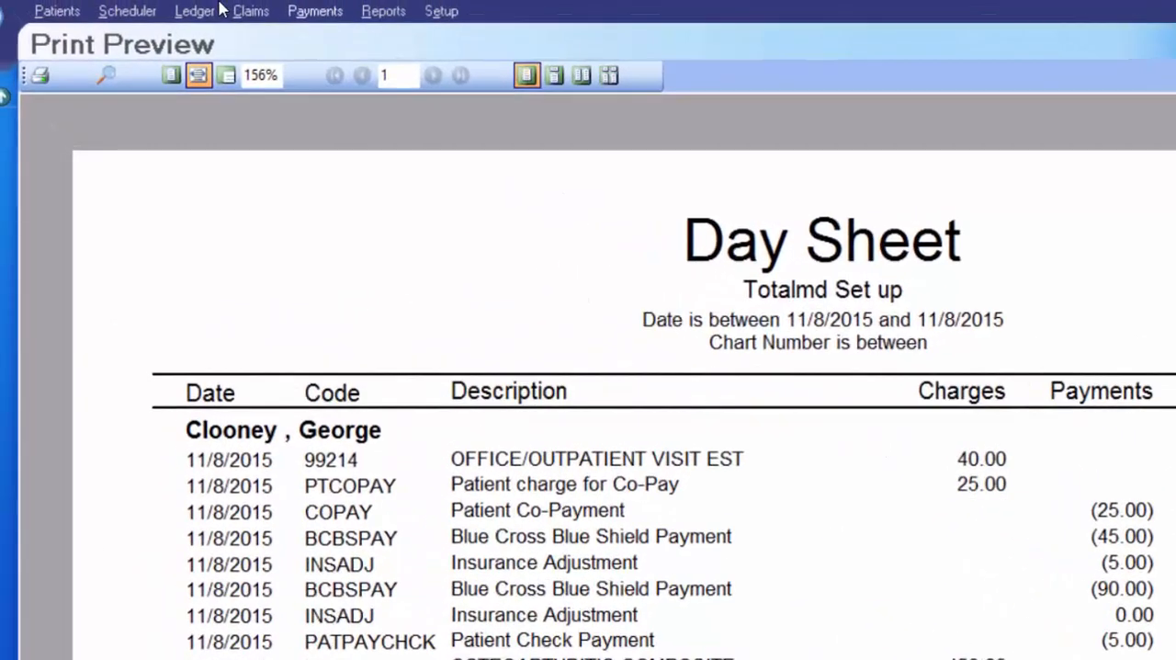
- Check the original and unapplied amounts of the Blue Cross Blue Shield check 654645 in the payment list, and return to the report list
left_click(314, 13)
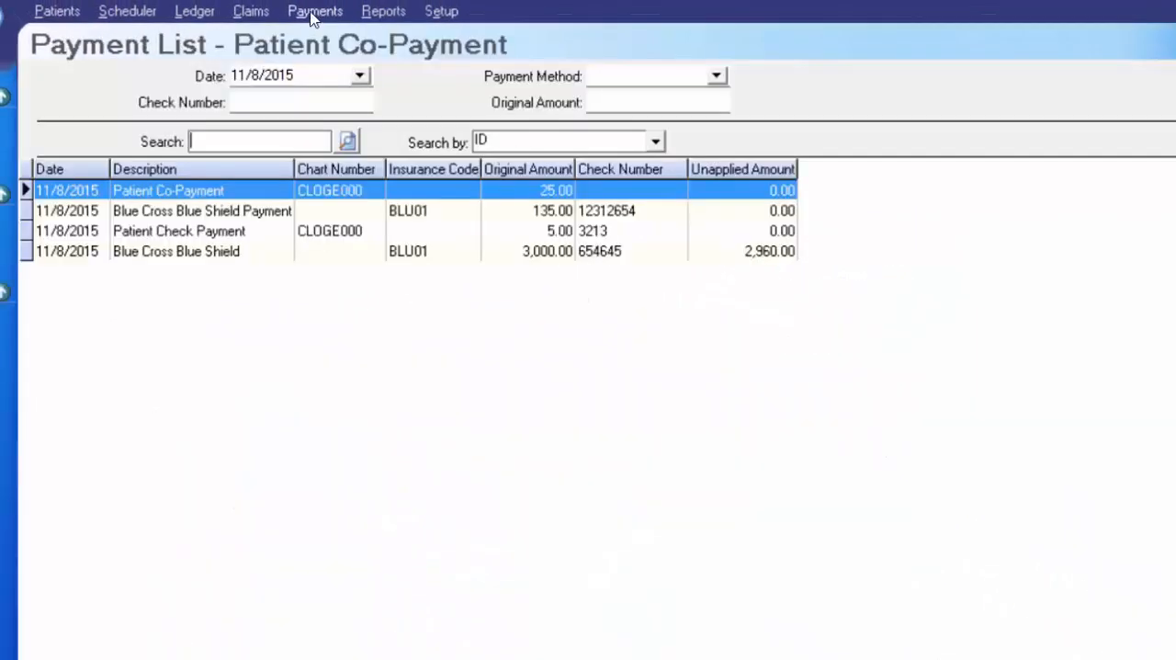
left_click(557, 253)
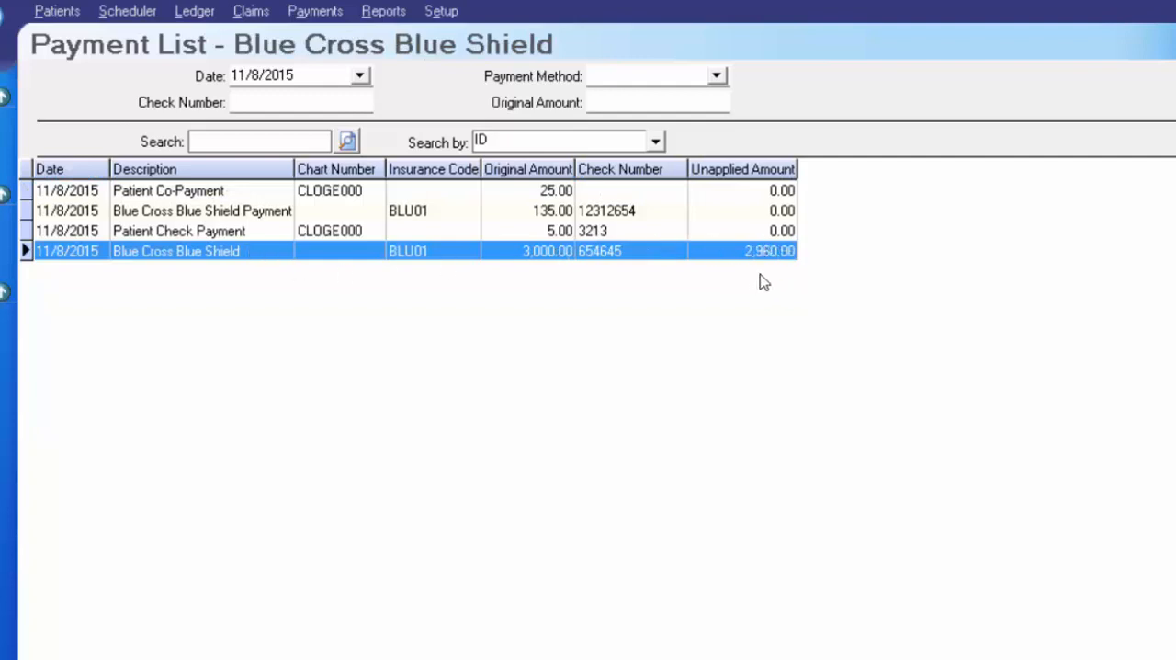
left_click(5, 120)
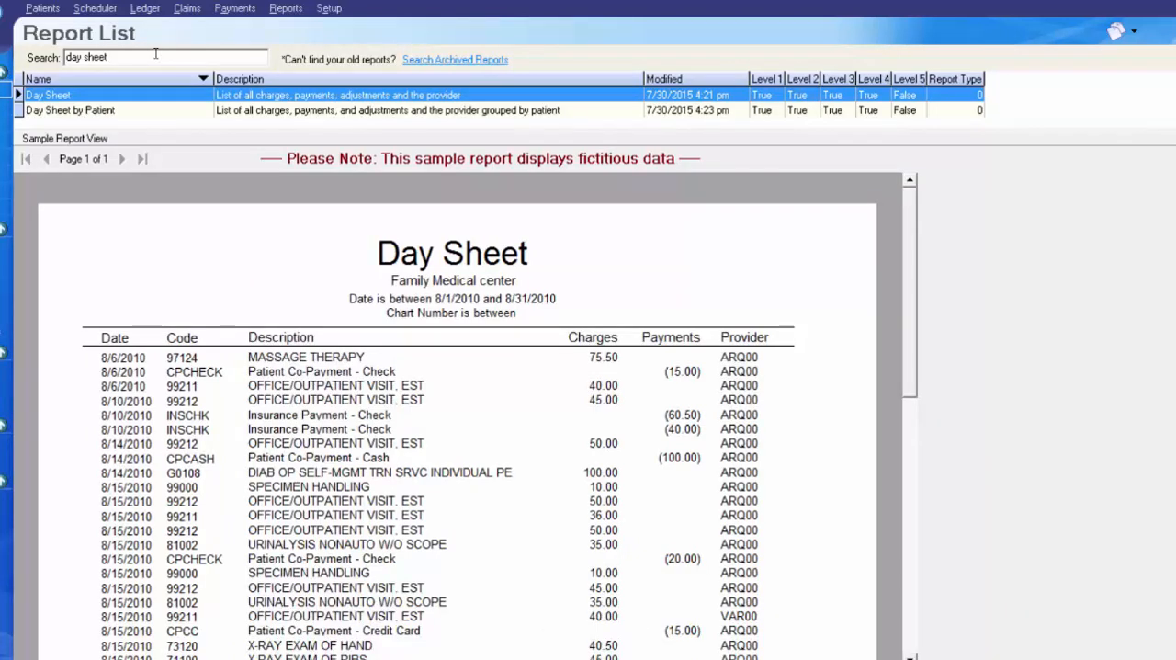
- Replace the report list search with "deposit"
left_click(155, 53)
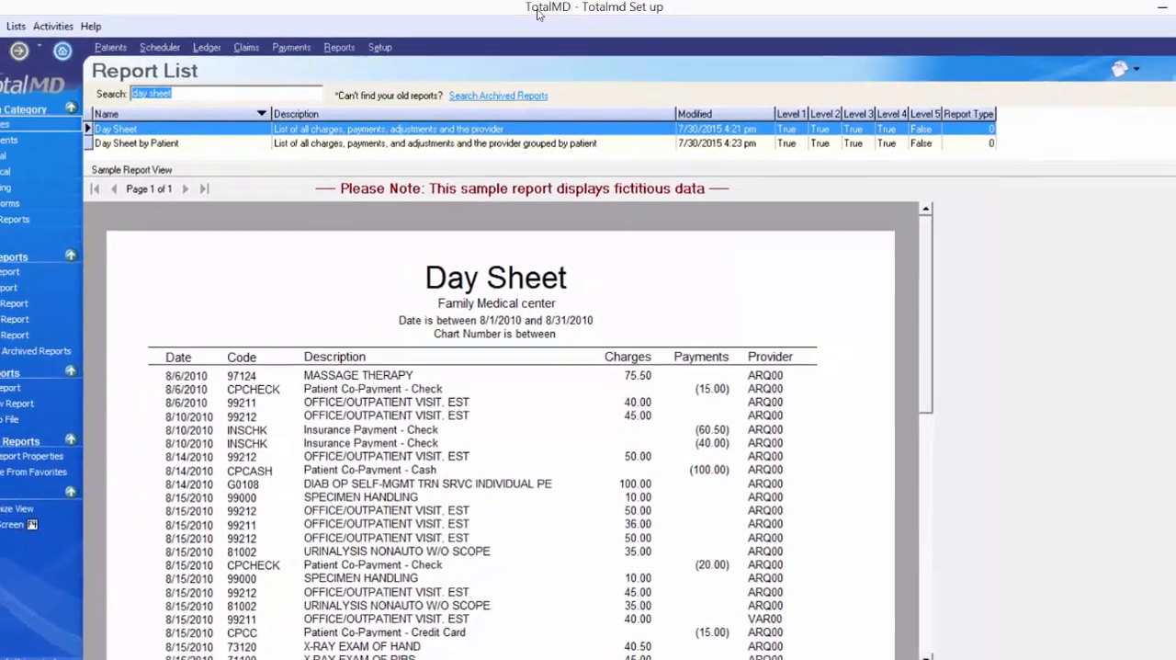
key("BackSpace")
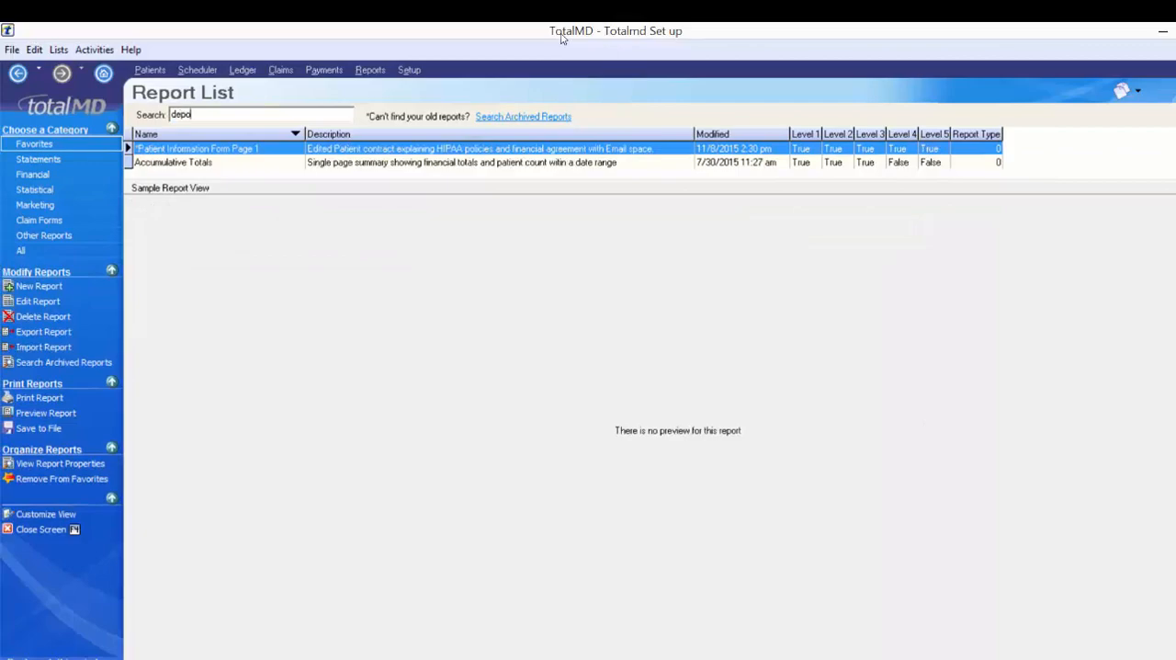
type("deposit")
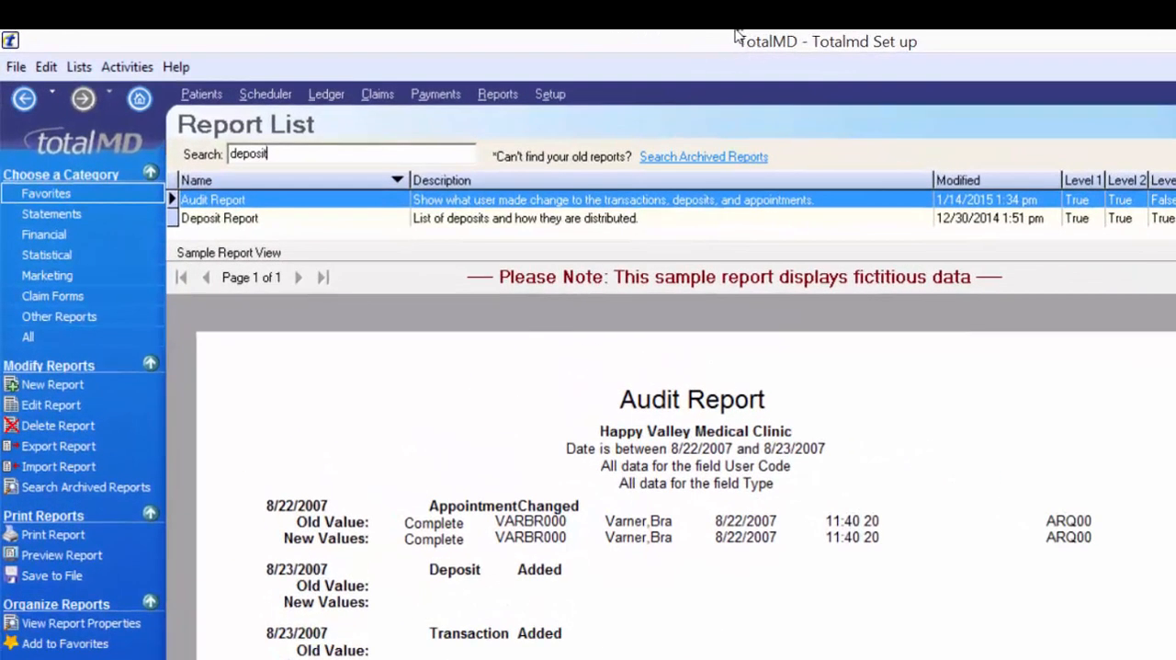
- Compare the Deposit Report and Deposit Slip samples, examining how the Deposit Report shows each payment's distribution with applied and unapplied amounts
left_click(311, 222)
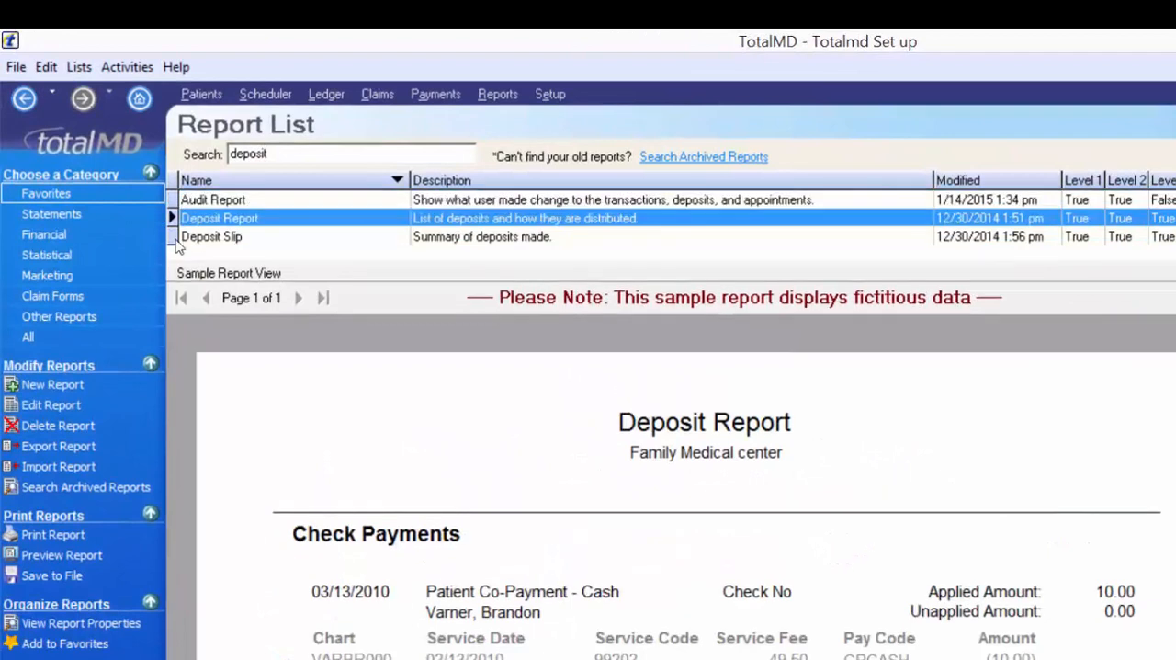
left_click(194, 237)
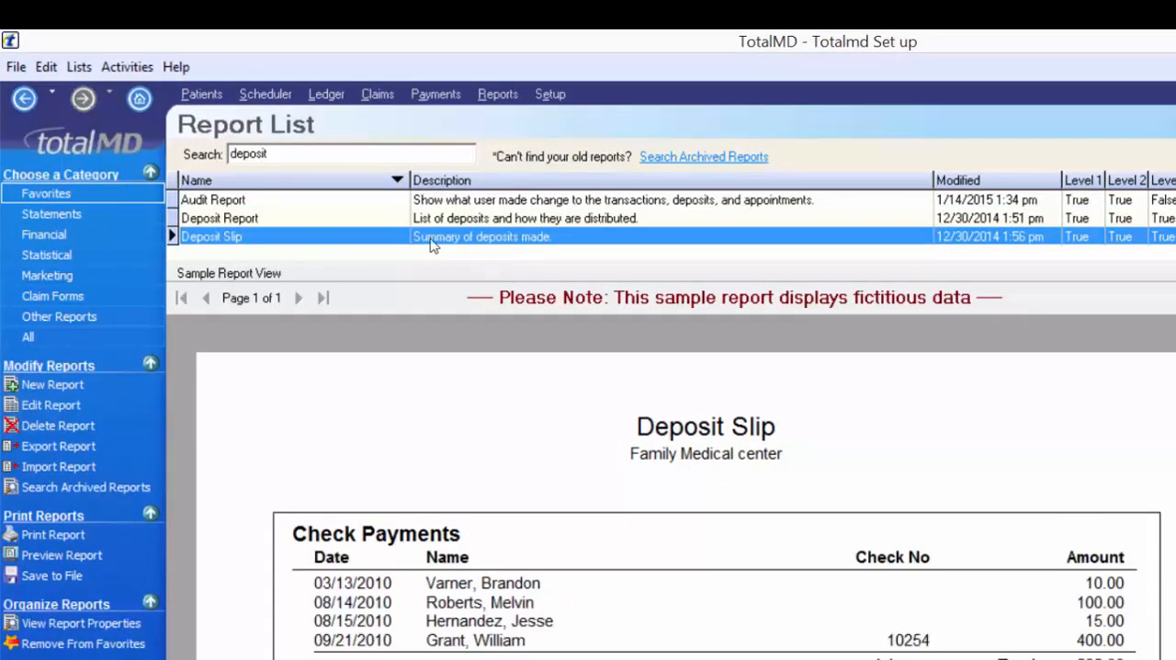
left_click(527, 221)
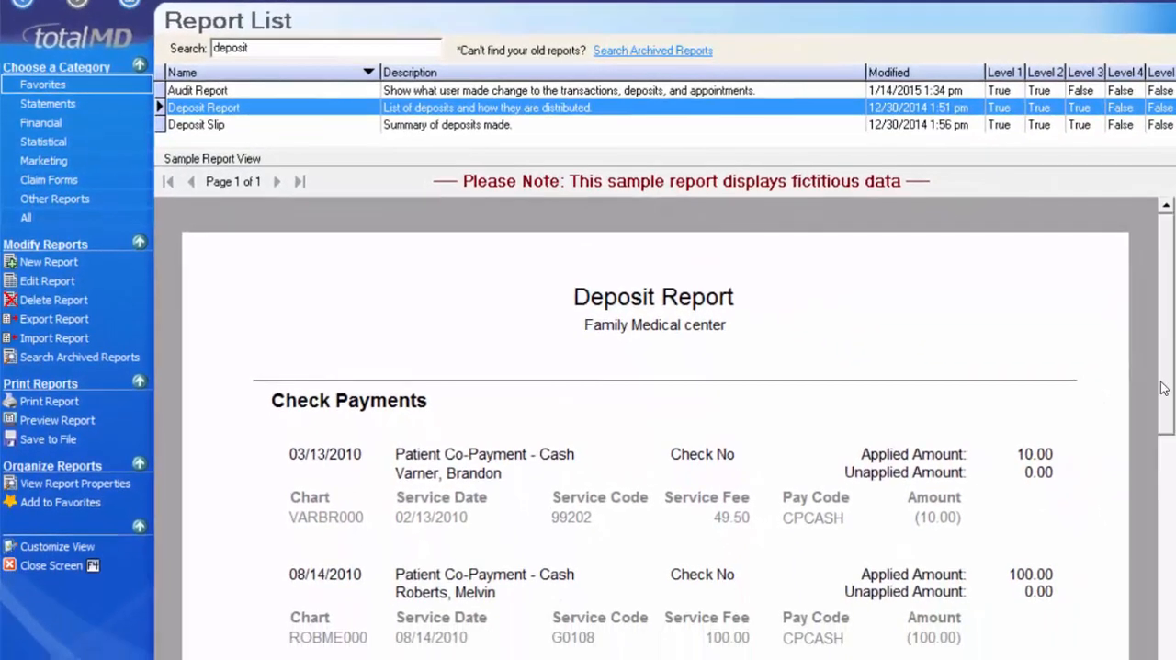
left_click_drag(1163, 388, 1164, 456)
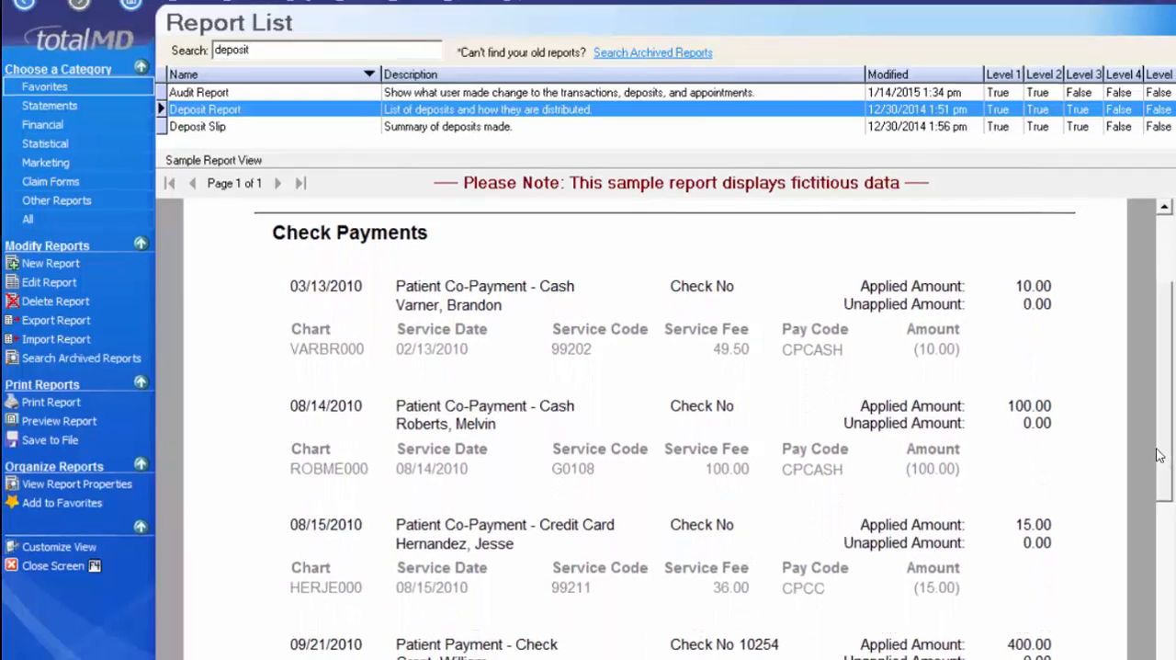
left_click_drag(1133, 447, 1132, 447)
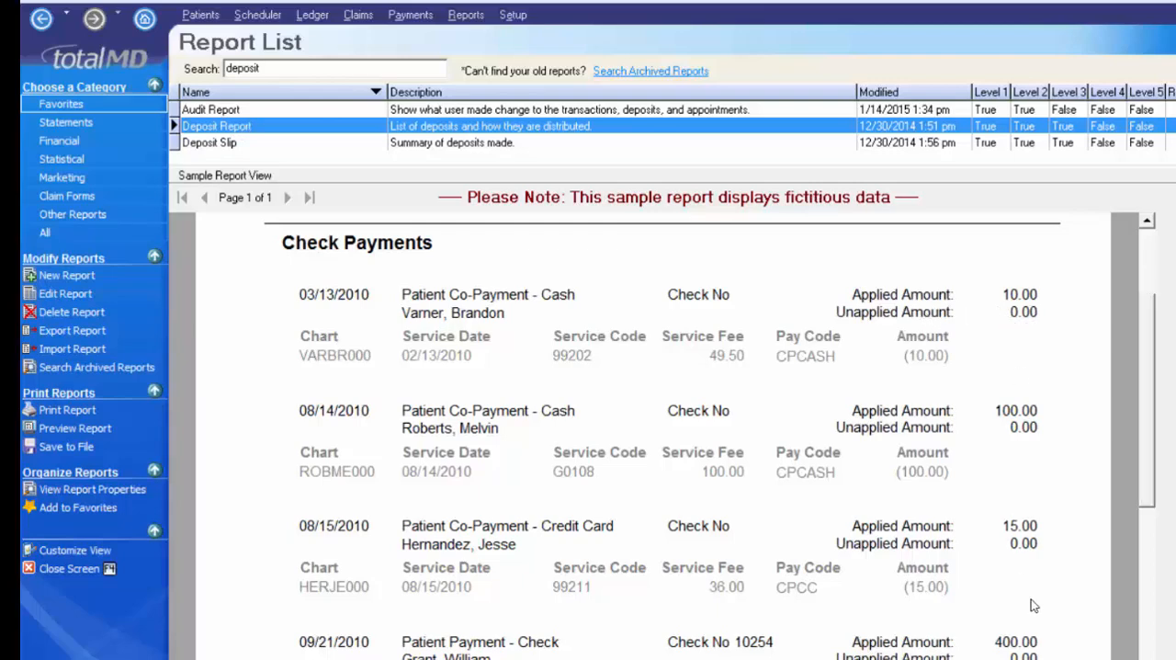
- Contrast the Deposit Slip sample with the Deposit Report, examining its check, insurance check, cash and credit card payment sections
left_click(441, 142)
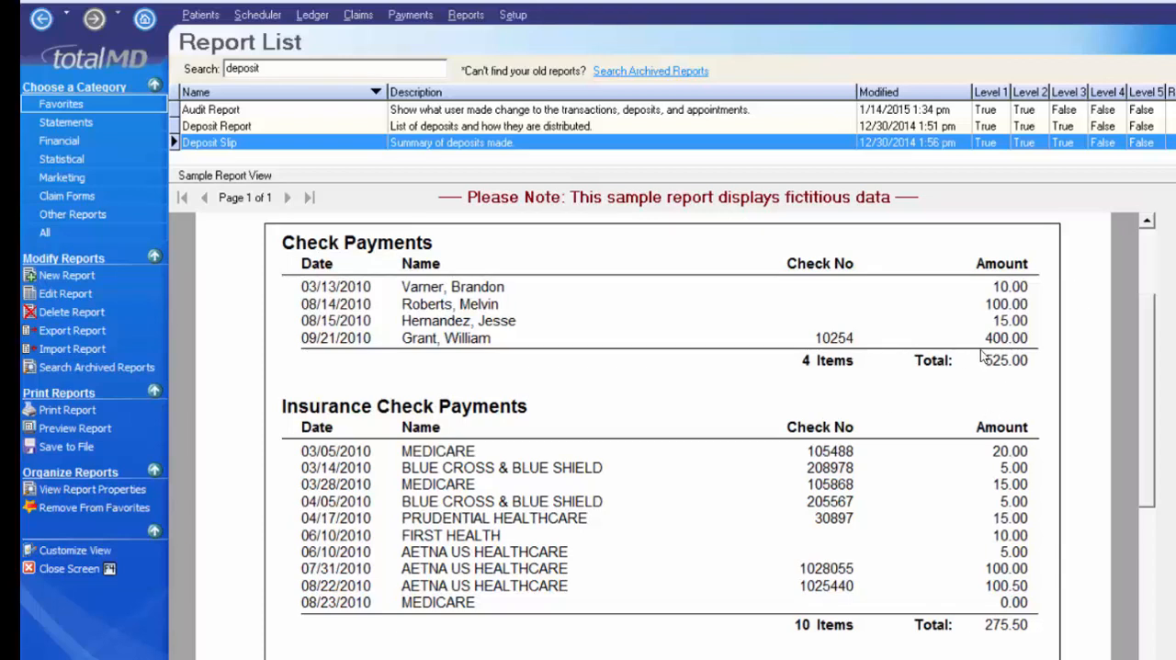
left_click(244, 127)
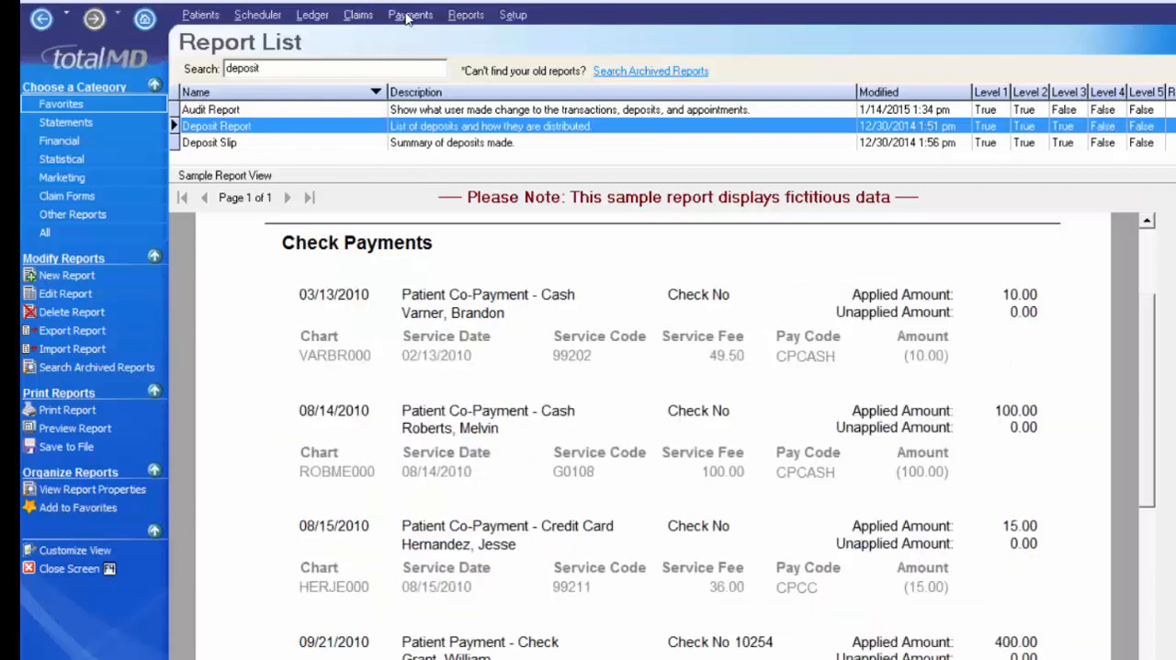
left_click(237, 145)
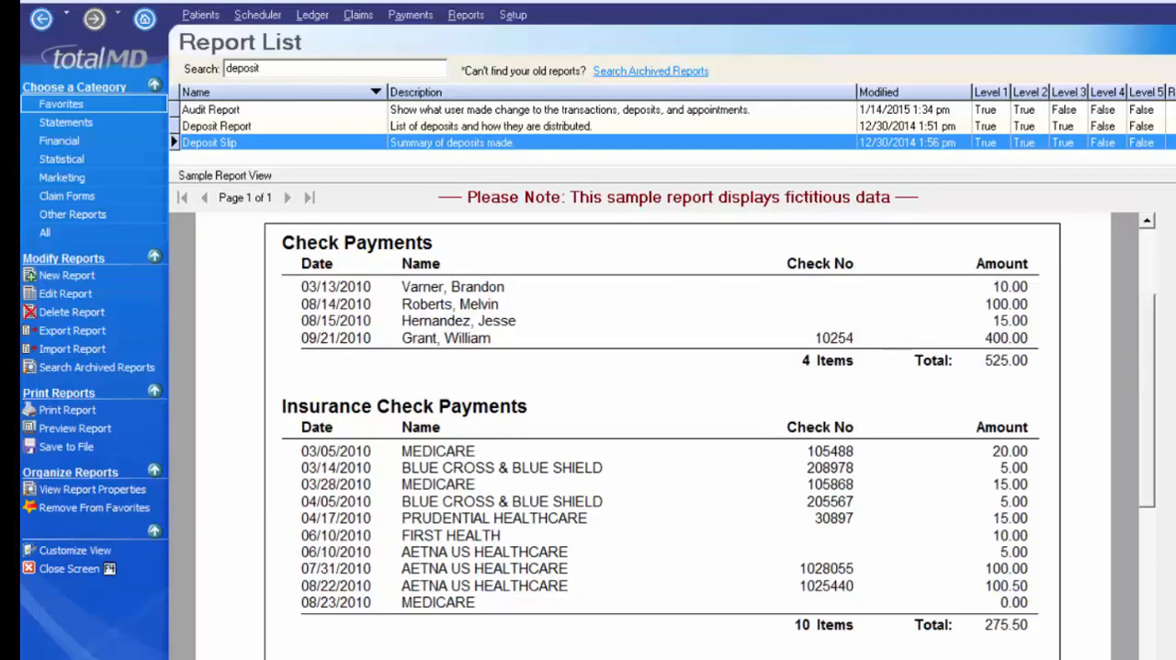
mouse_move(1153, 434)
left_mouse_down()
mouse_move(1159, 375)
mouse_move(1156, 446)
left_mouse_up()
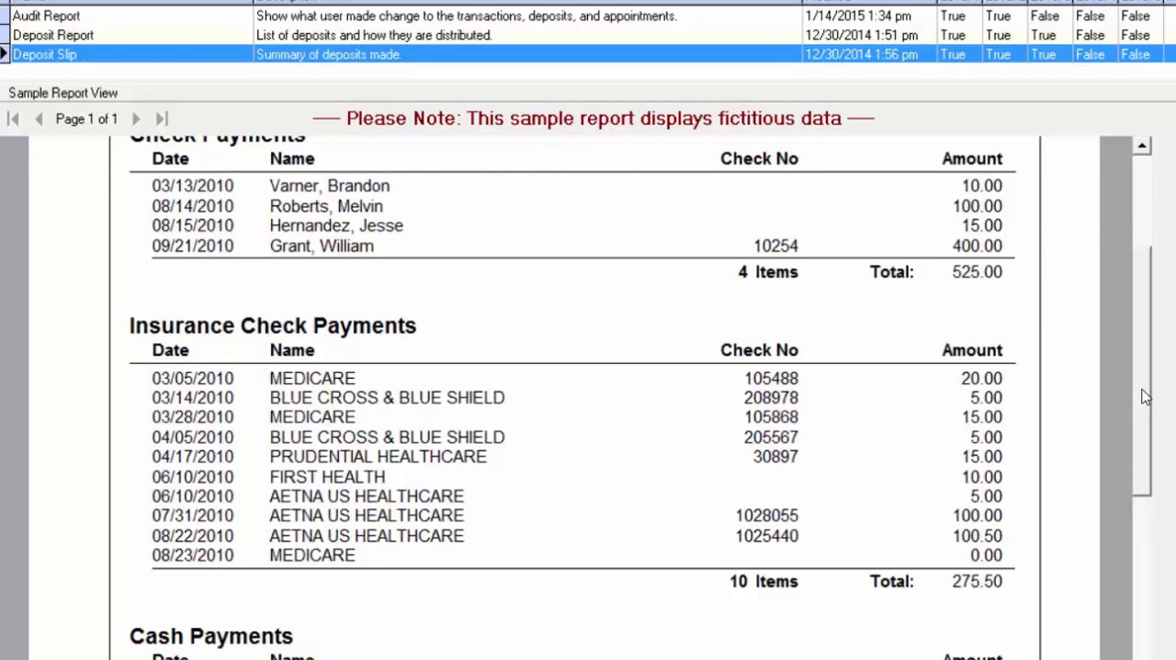
scroll(1130, 342, "up", 3)
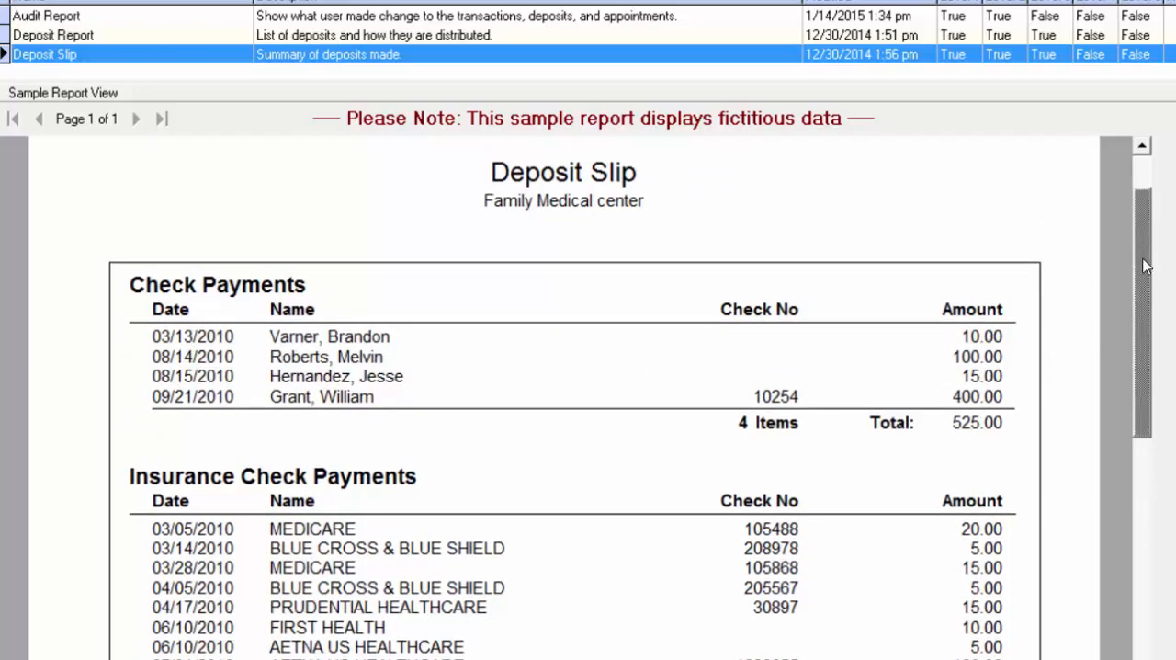
scroll(1132, 375, "down", 3)
scroll(1109, 418, "down", 5)
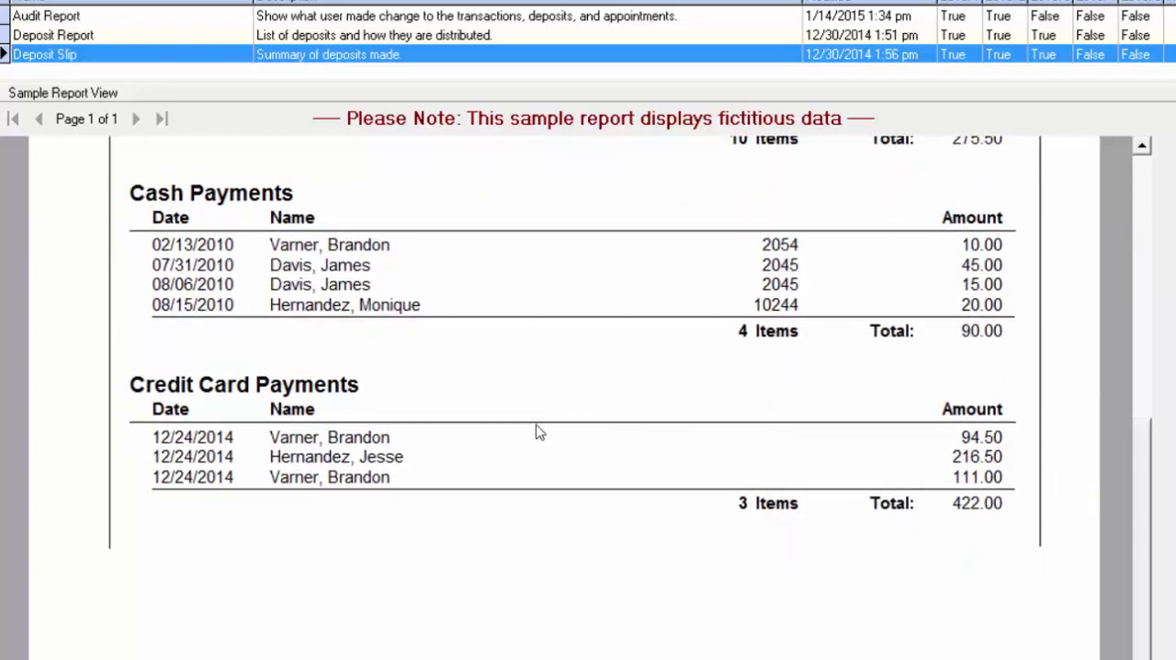
left_click(1137, 261)
left_click_drag(1137, 261, 1102, 426)
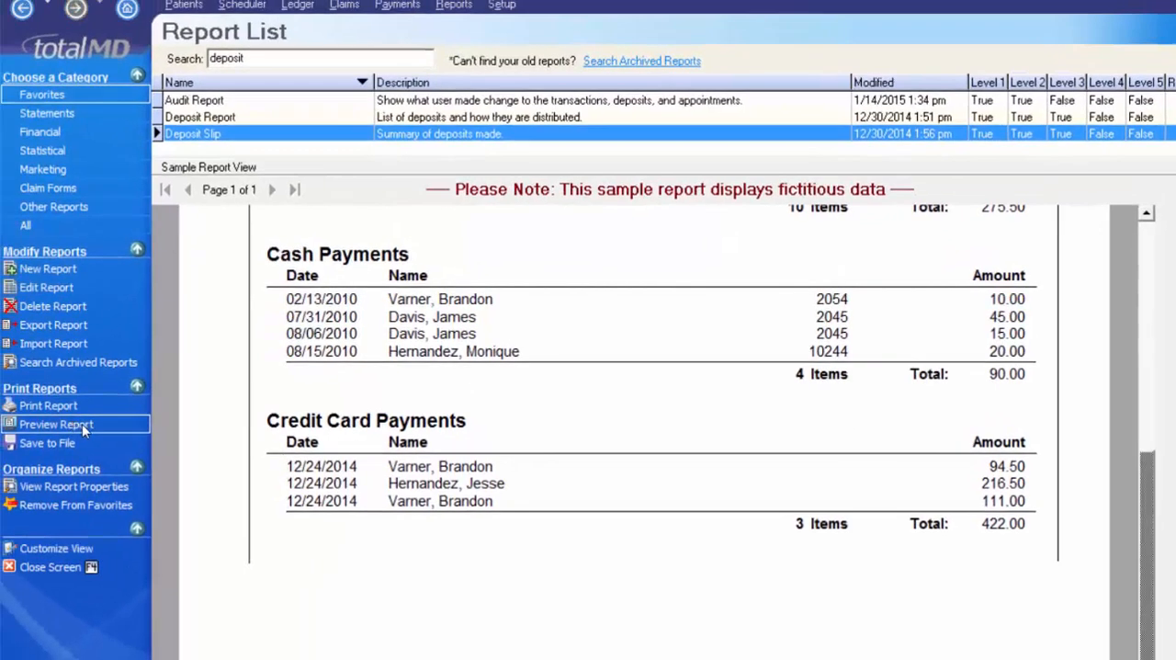
- Preview the Deposit Slip for all listed payment methods with the date range 11/8/2015 to 11/8/2015
left_click(85, 424)
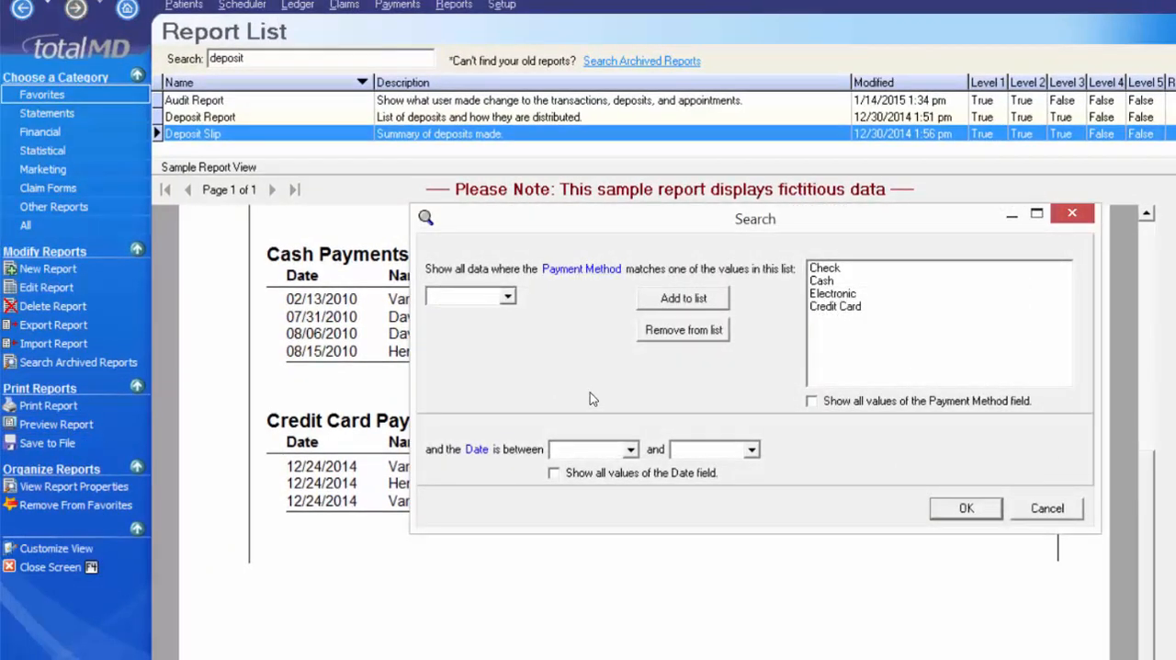
type("11")
type("11")
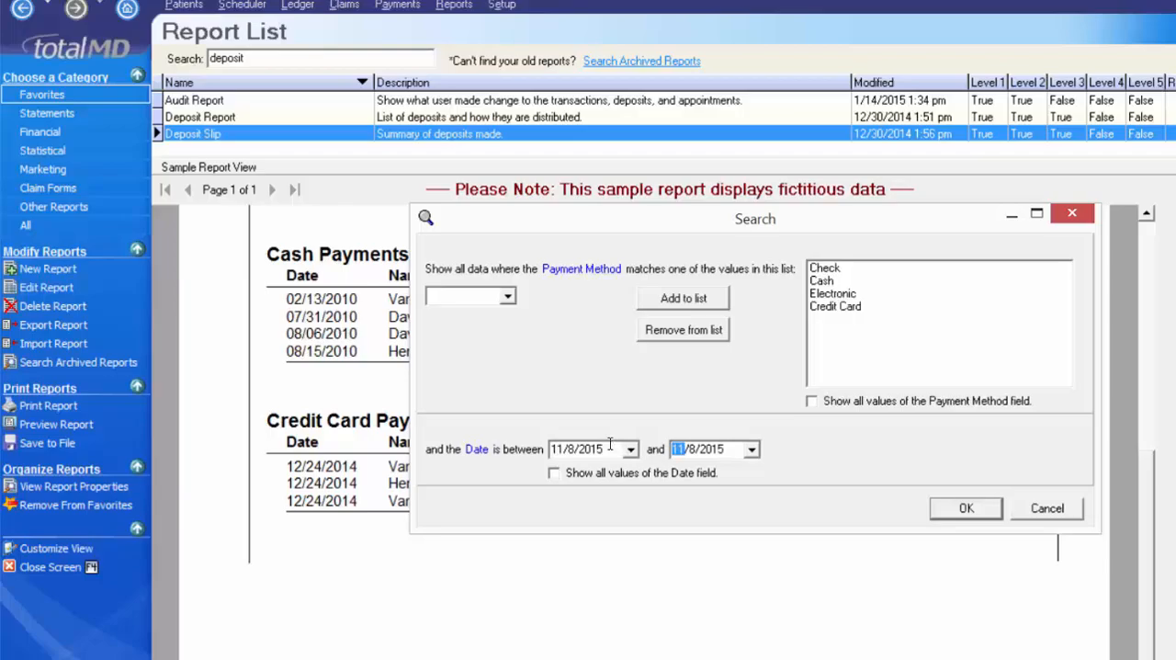
left_click(967, 508)
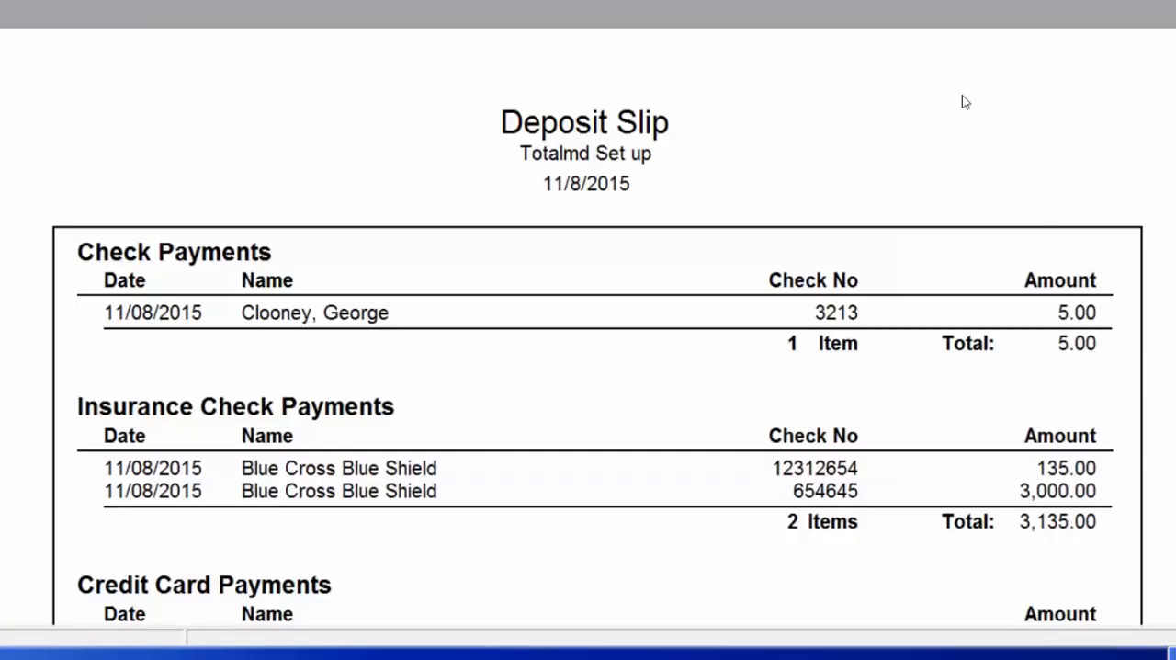
- Review the Deposit Slip's payment sections, item totals, bank account details and total deposit summary
scroll(962, 101, "down", 3)
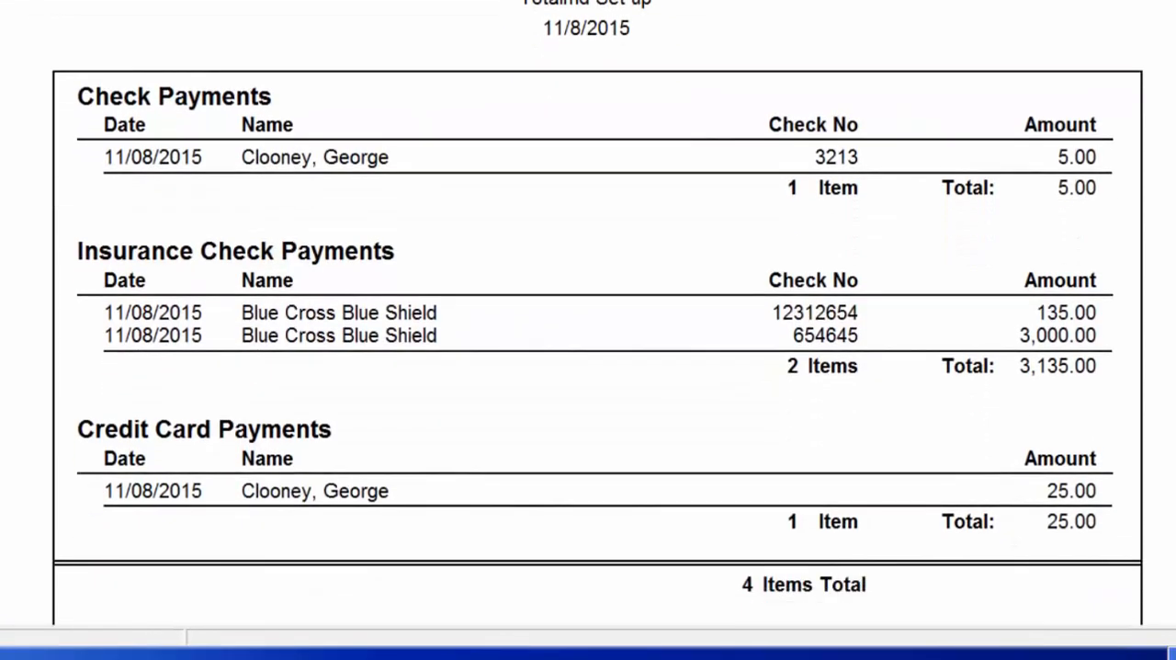
scroll(721, 45, "down", 1)
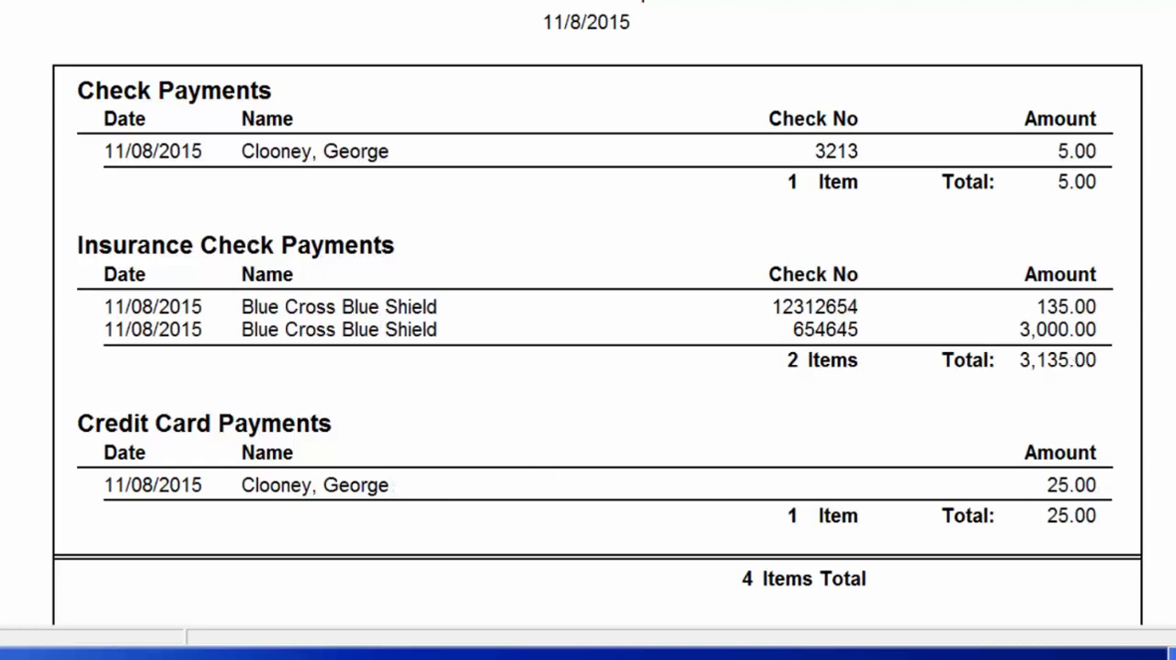
scroll(598, 368, "down", 5)
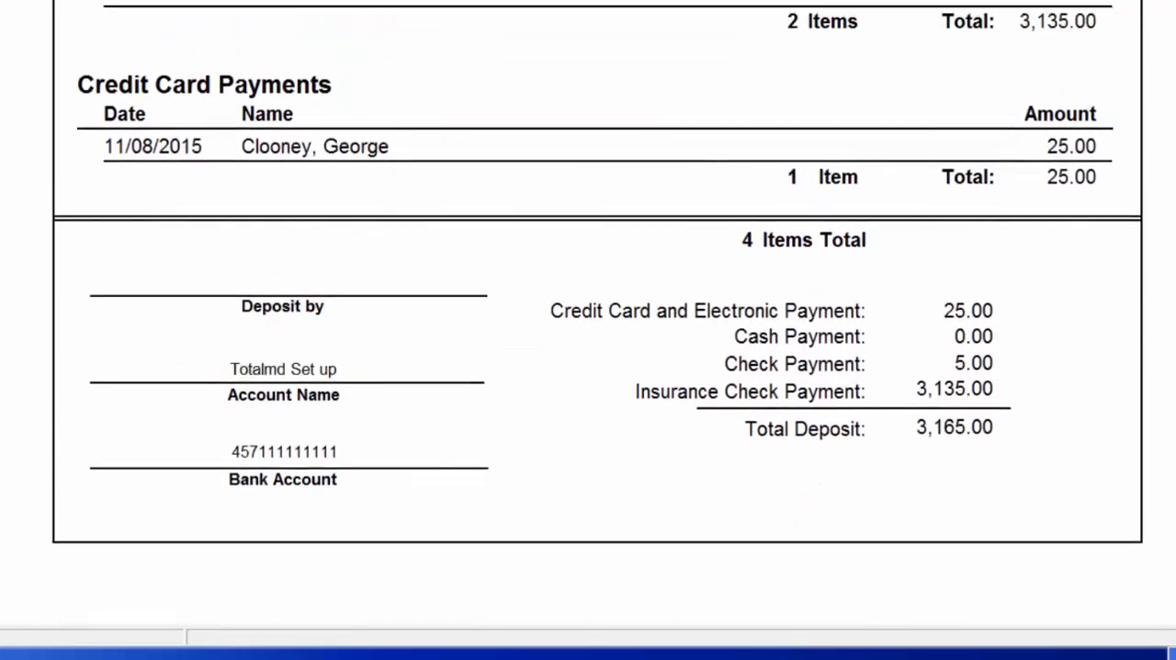
scroll(598, 322, "up", 6)
scroll(598, 322, "down", 1)
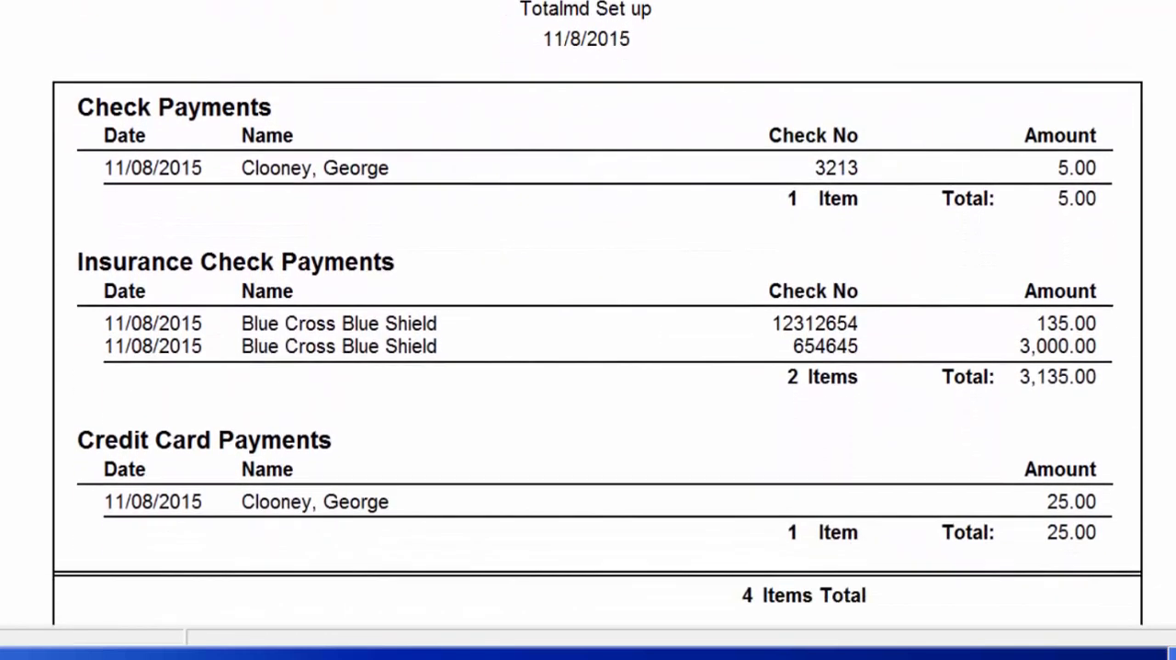
scroll(597, 350, "down", 2)
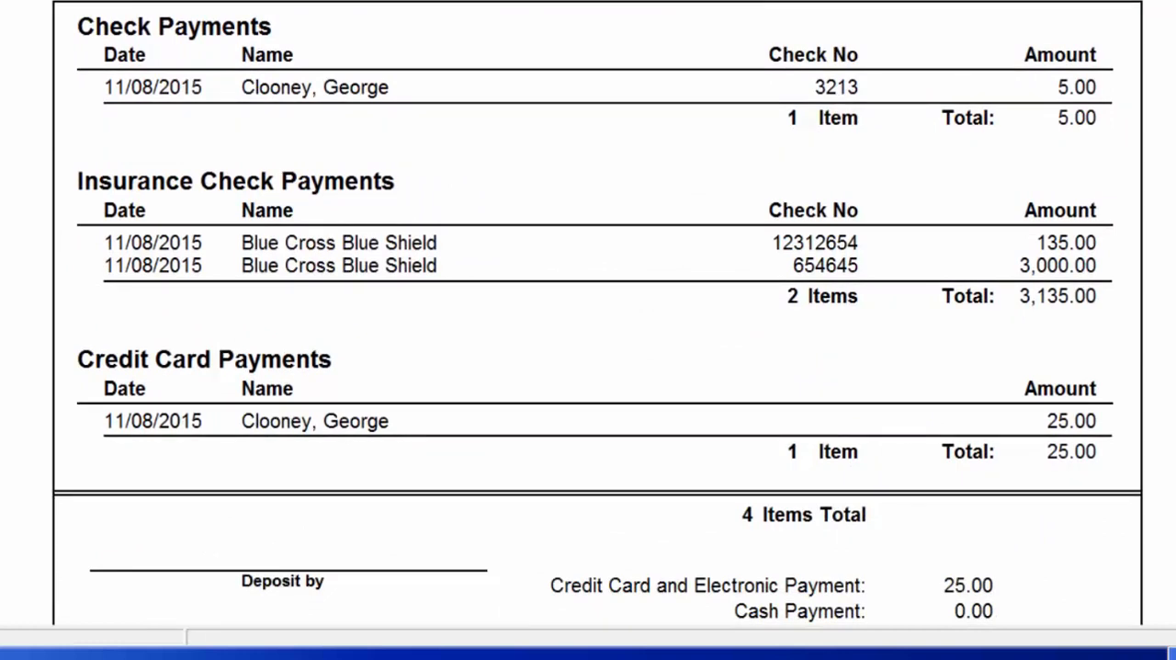
scroll(598, 322, "down", 2)
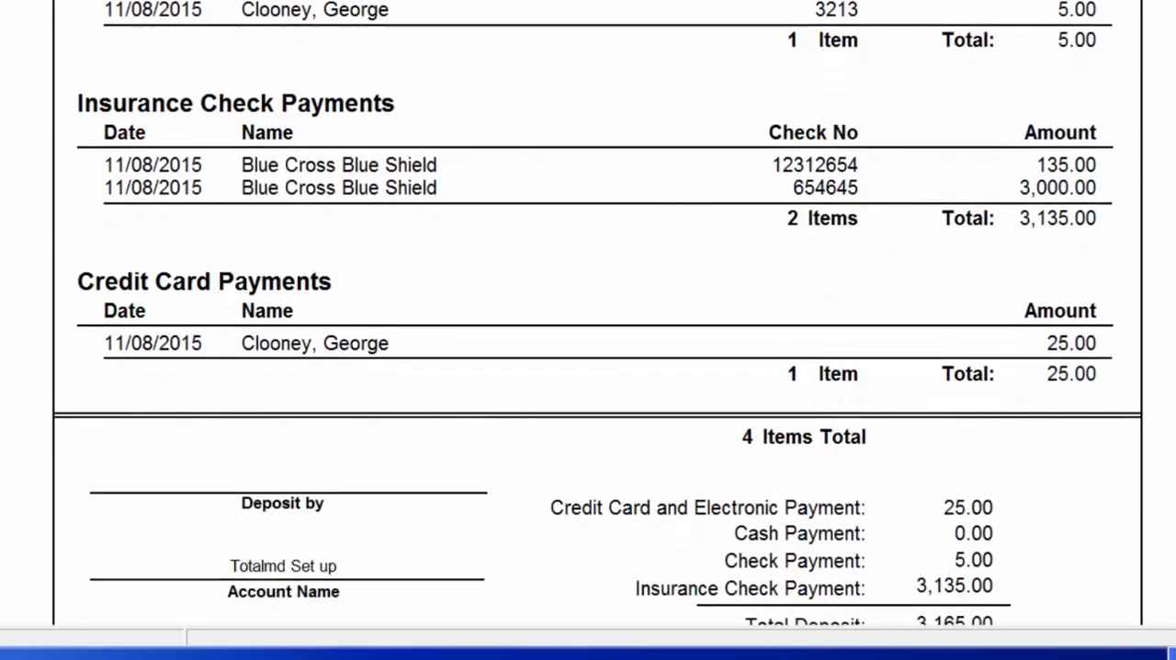
scroll(598, 322, "down", 4)
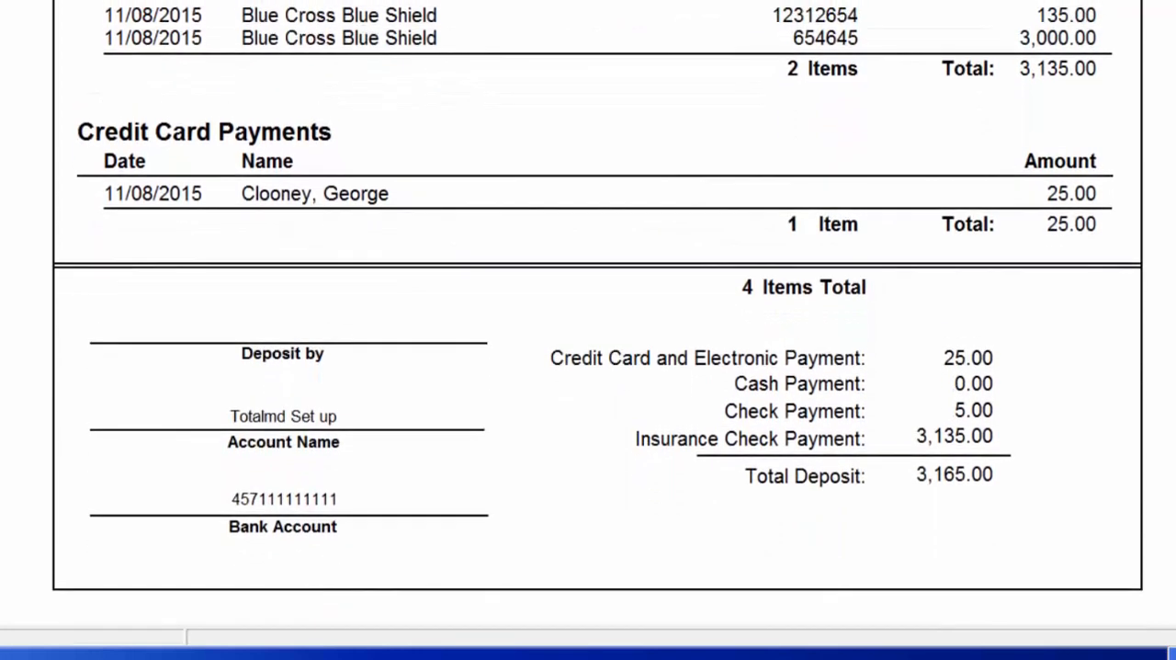
scroll(1090, 271, "down", 3)
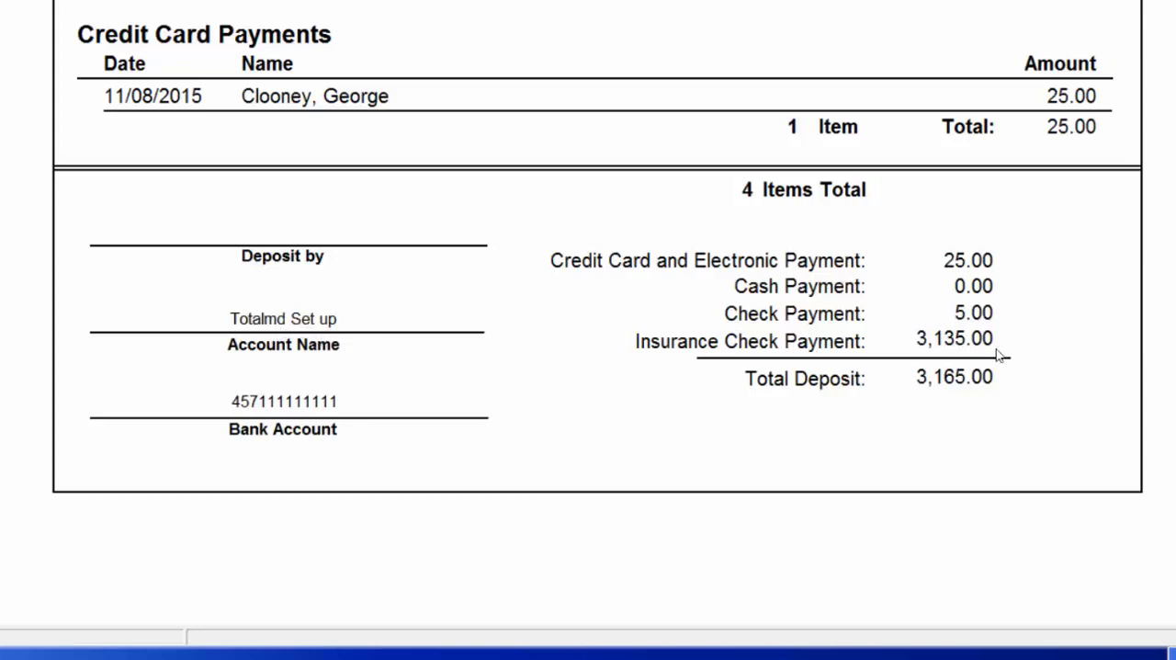
scroll(579, 365, "up", 5)
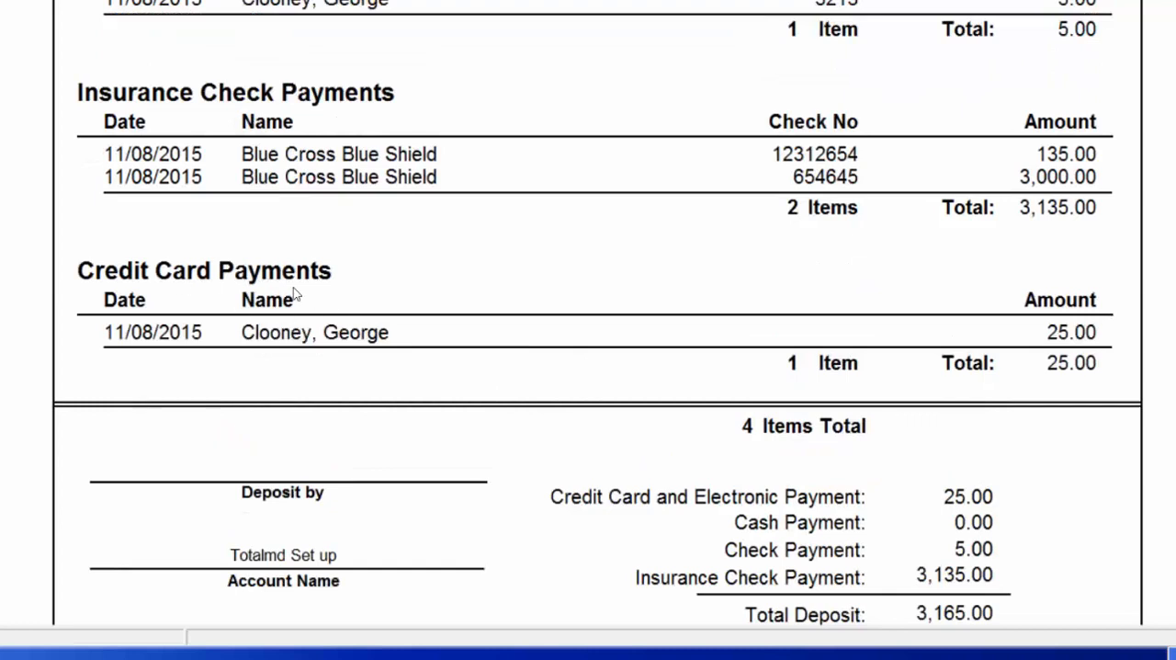
scroll(298, 444, "up", 2)
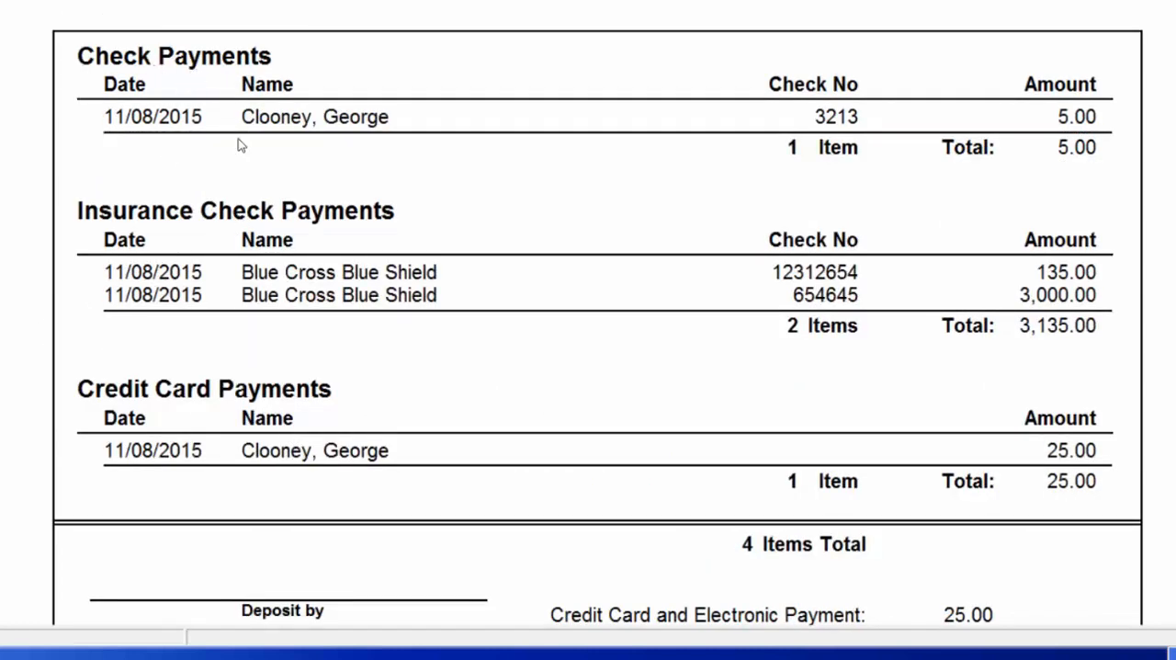
scroll(287, 411, "down", 2)
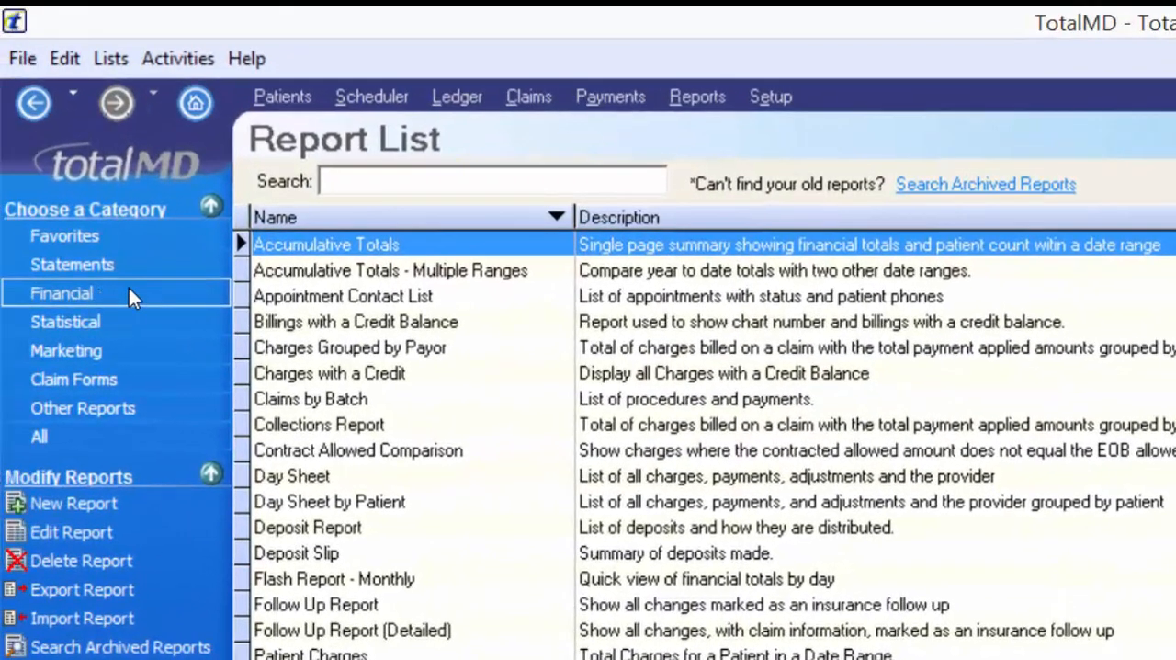
- Show the Financial report category and search it for "aging"
left_click(129, 294)
type("aging")
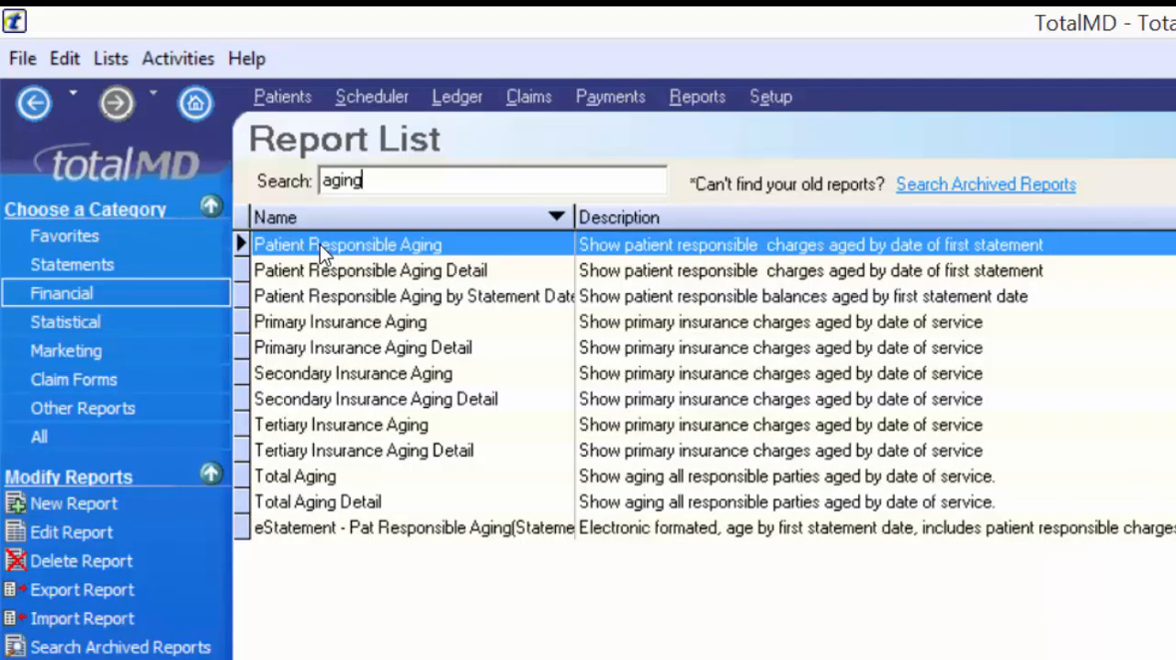
- View the Primary, Secondary and Tertiary Insurance Aging samples, and compare Primary Insurance Aging with its Detail version
left_click(346, 324)
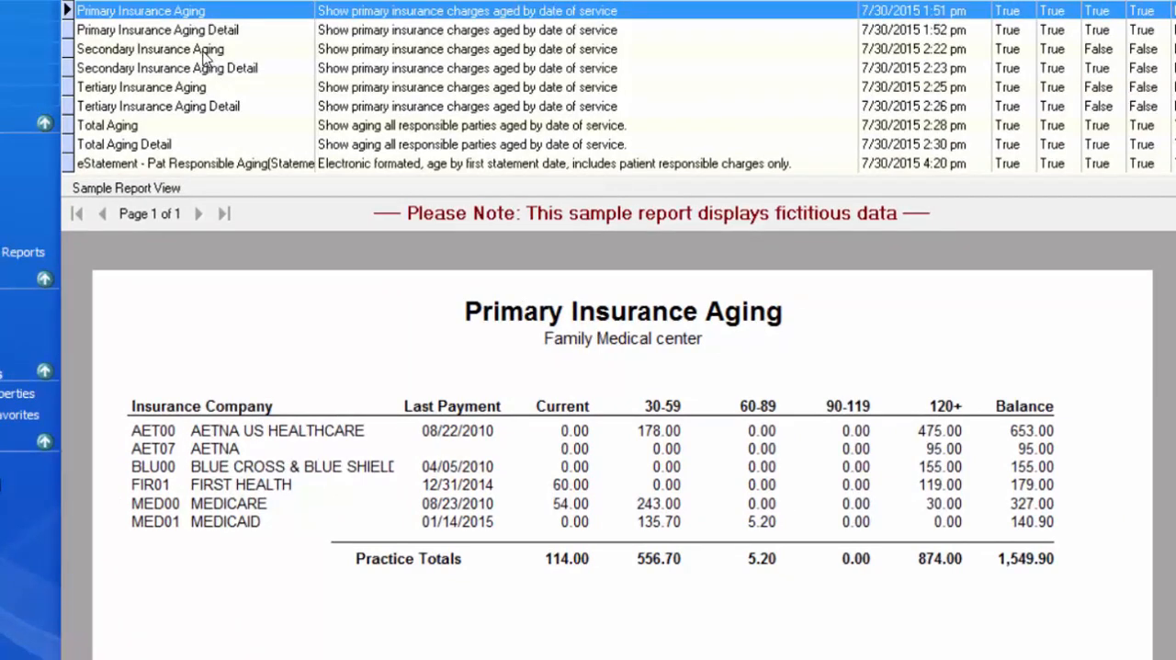
left_click(181, 11)
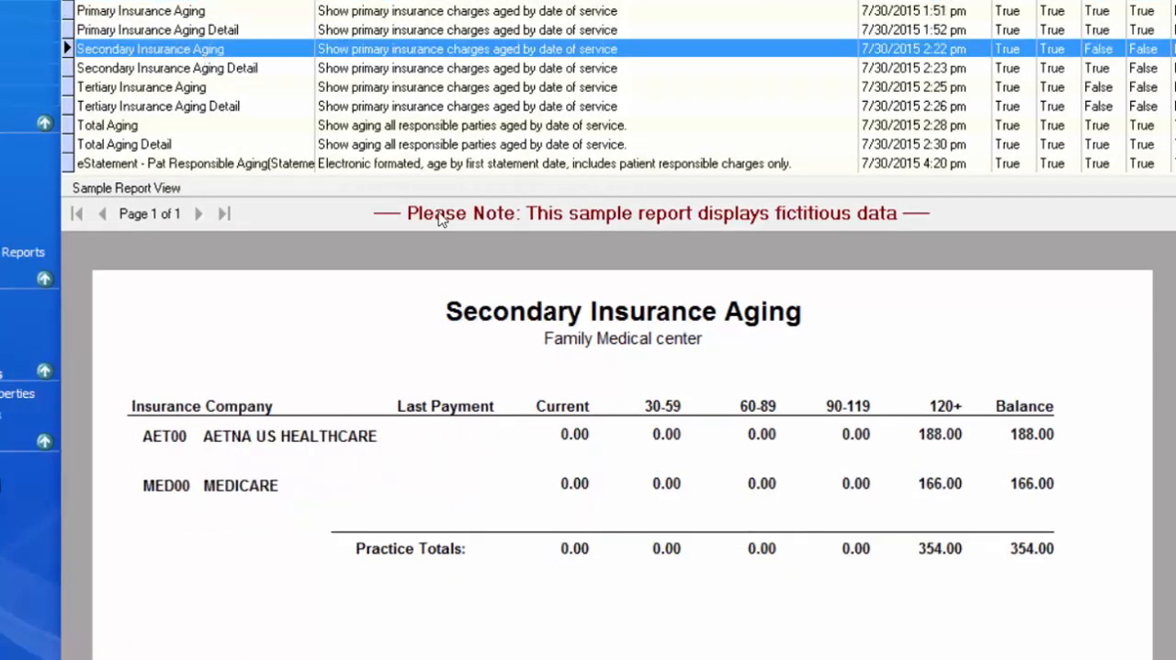
left_click(189, 87)
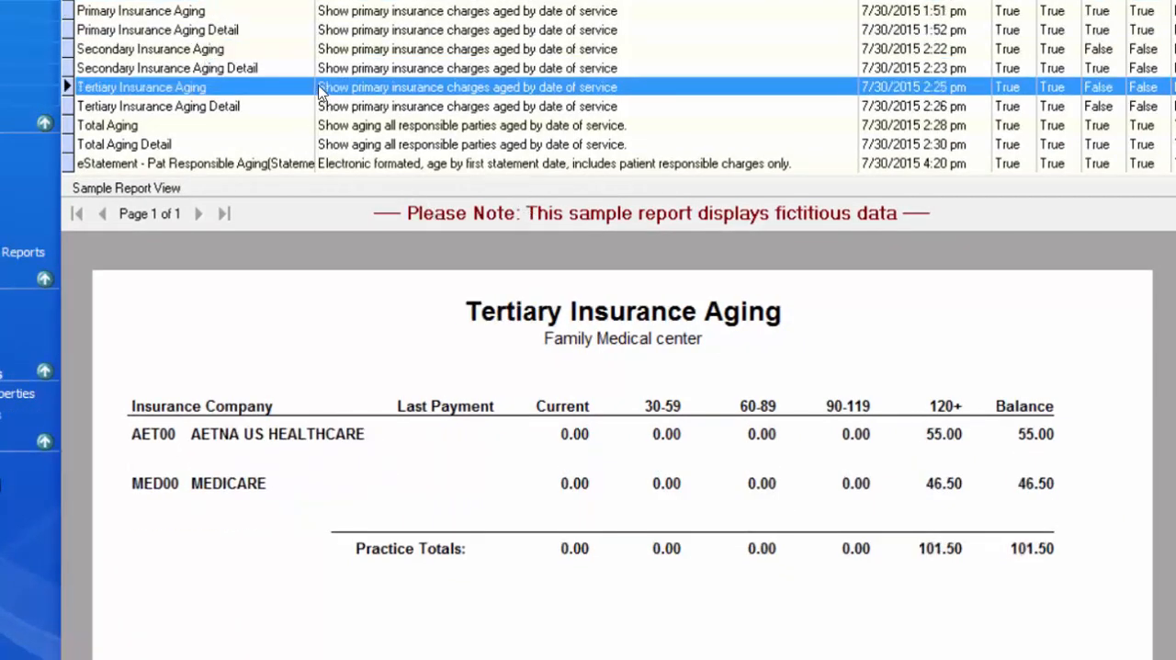
left_click(175, 13)
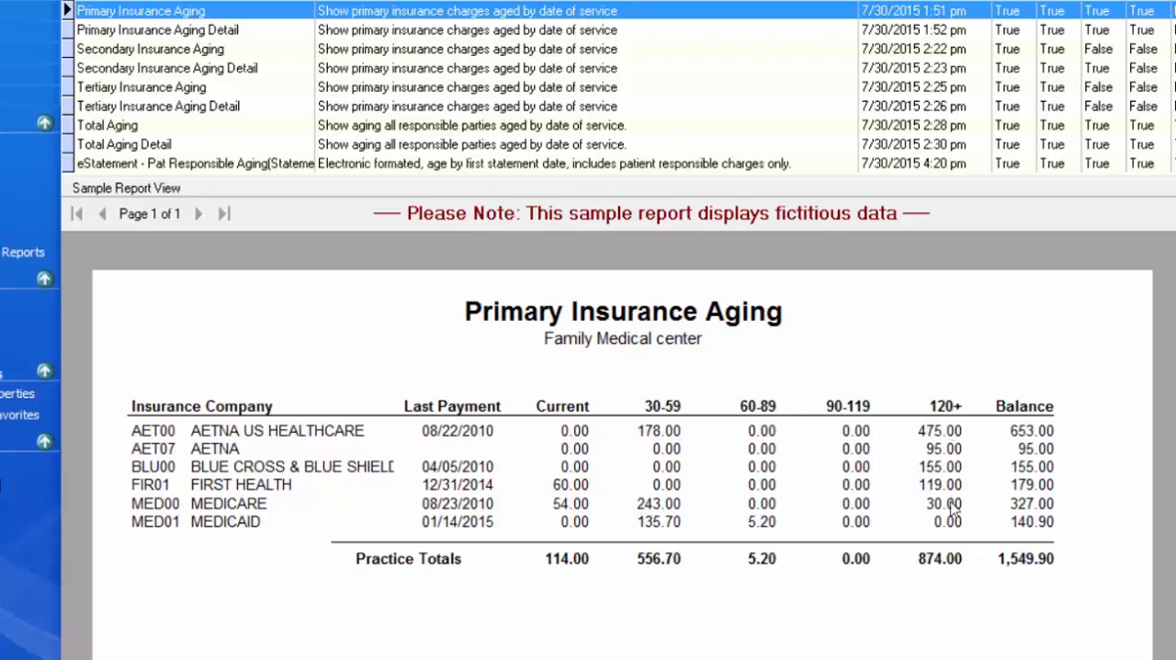
left_click(168, 32)
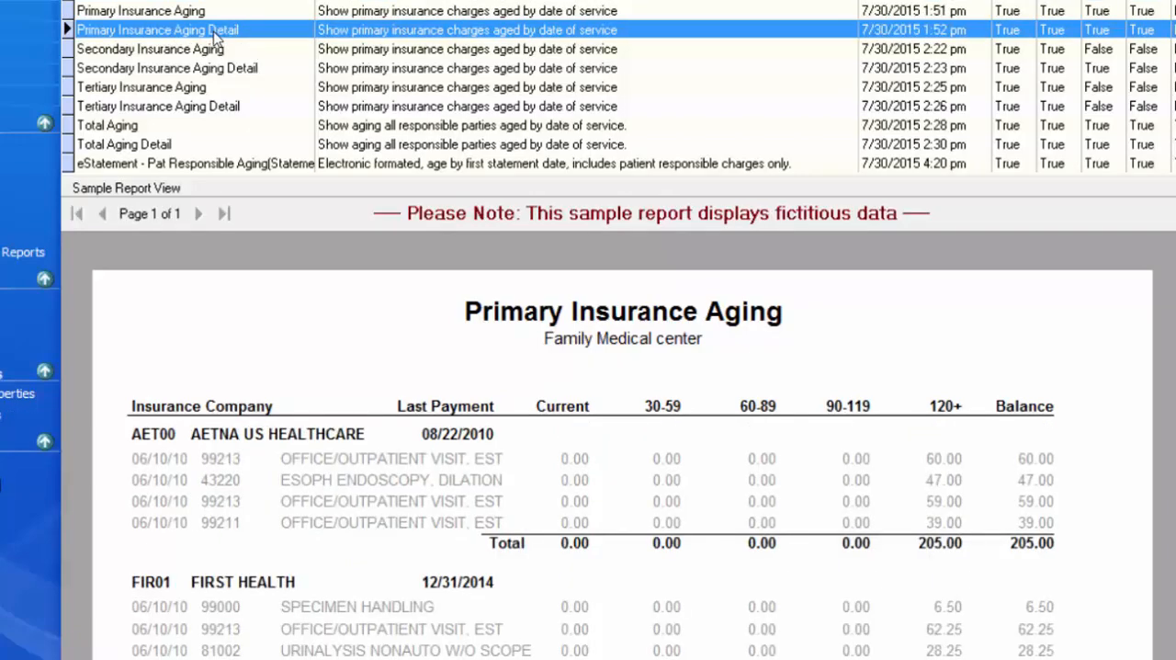
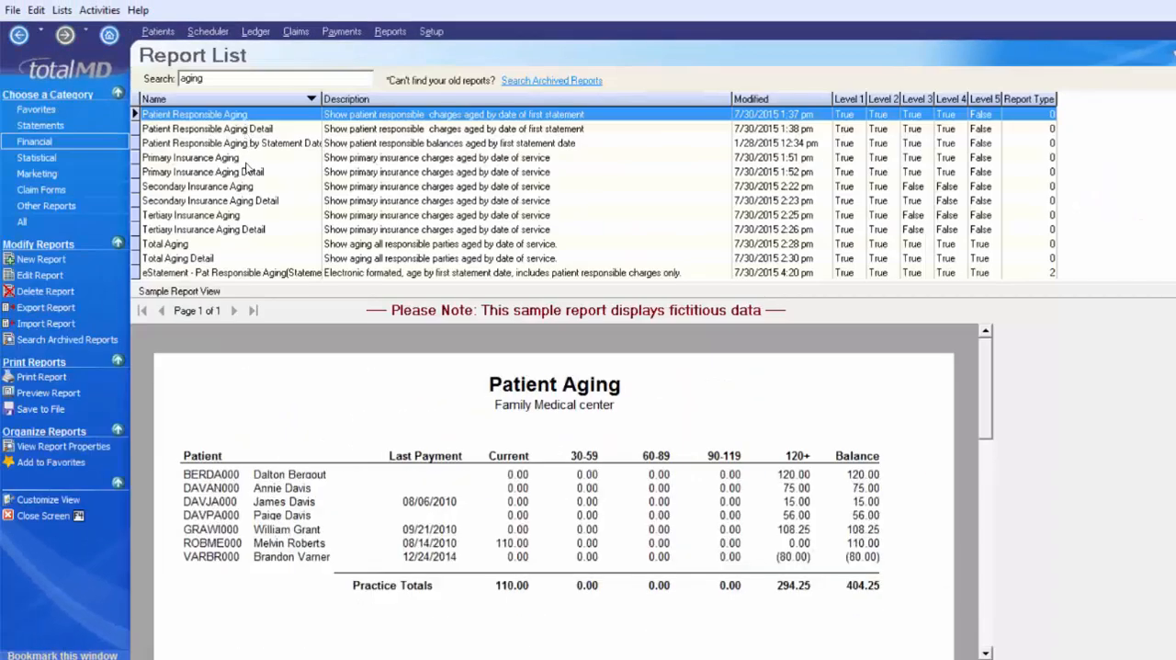
- Open the search criteria for Primary Insurance Aging Detail and set the on-or-before date to 10/8/2015
double_click(244, 174)
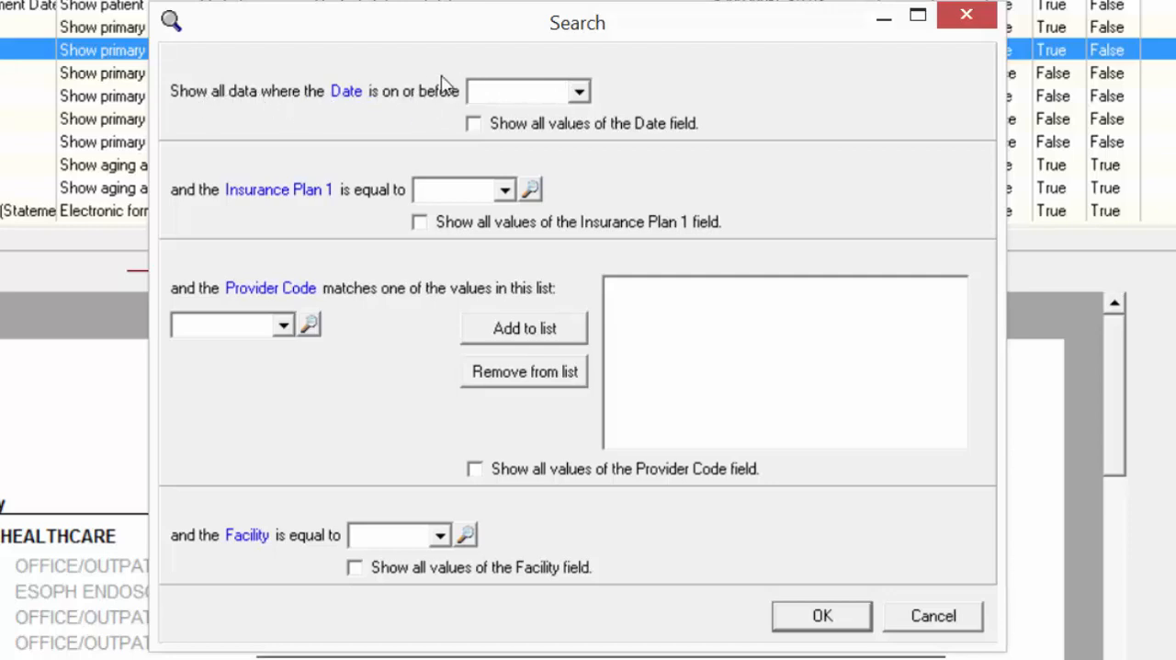
left_click(579, 91)
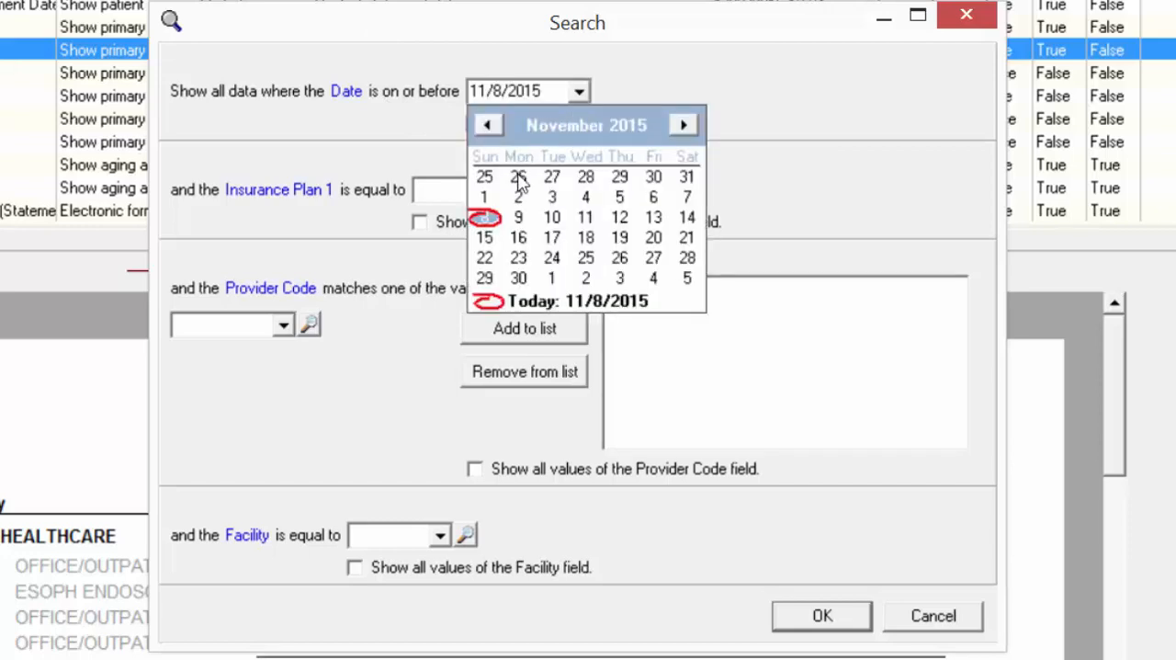
left_click(490, 125)
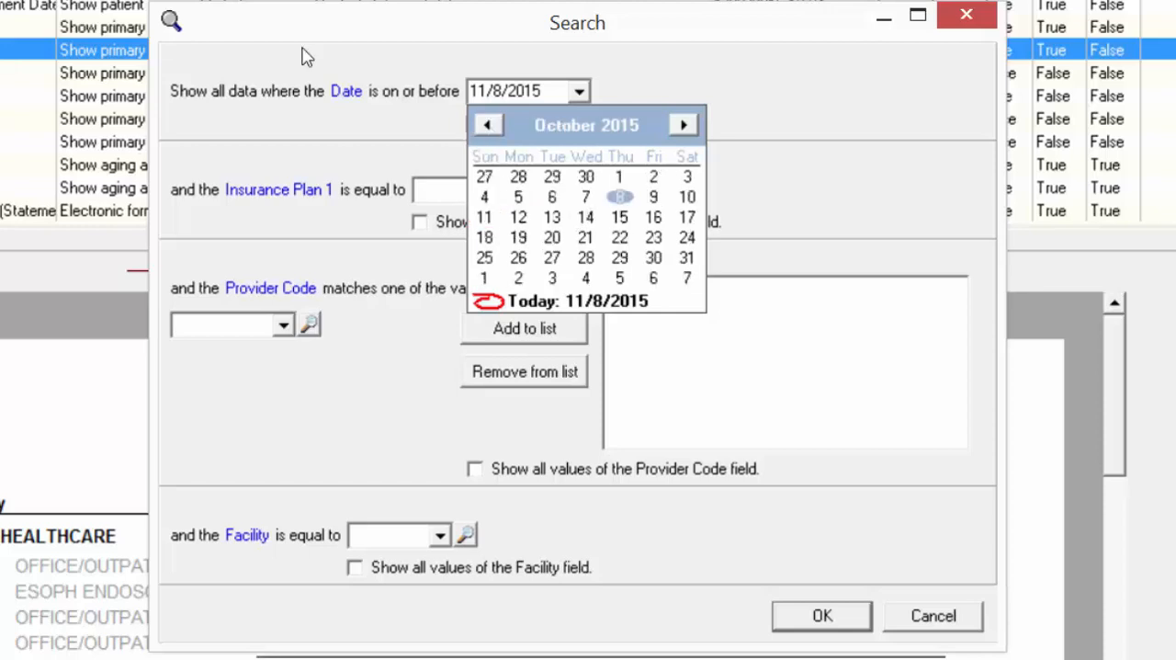
left_click(622, 197)
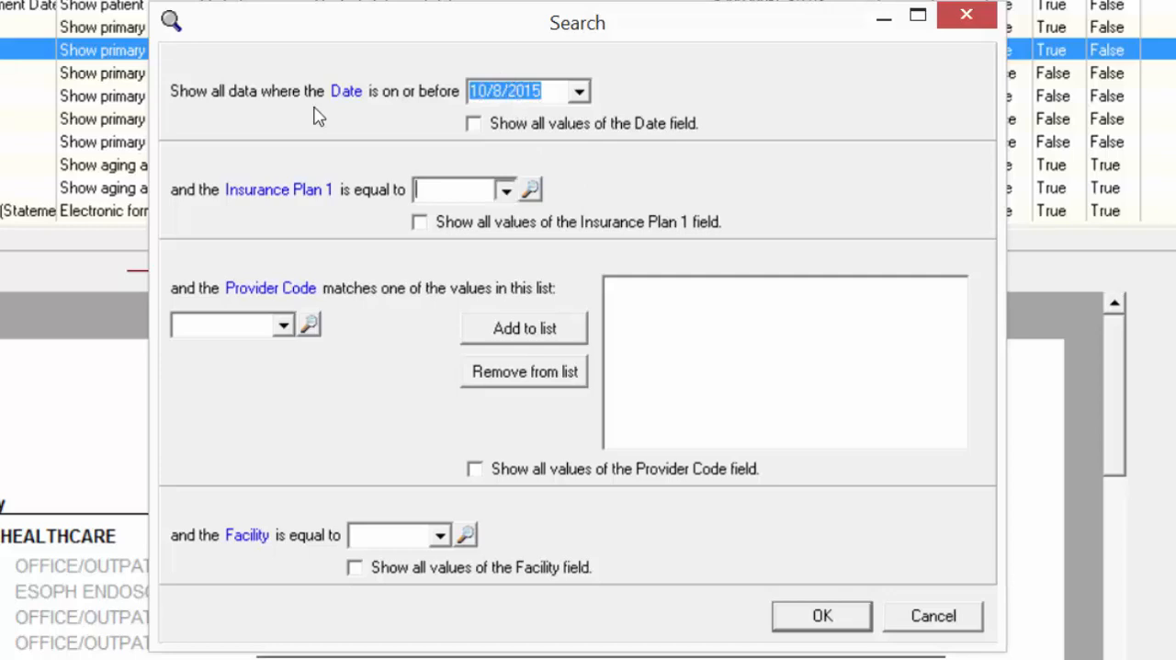
- View the choices available for the Insurance Plan 1 and Facility filters of the Primary Insurance Aging Detail report
key("Tab")
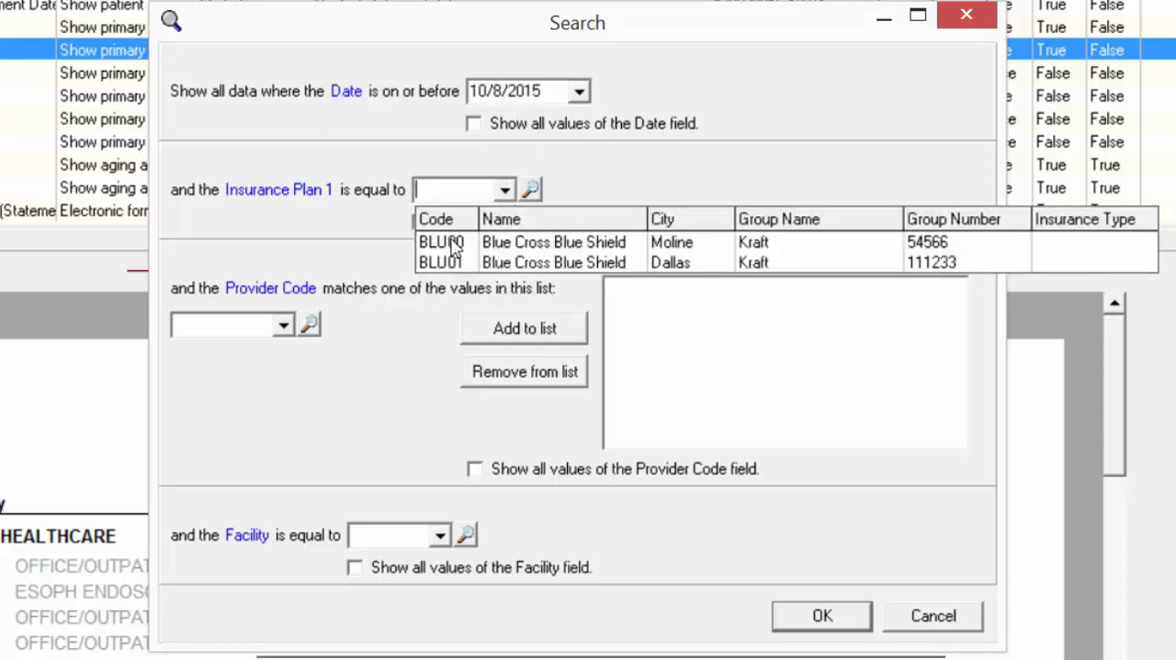
left_click(378, 223)
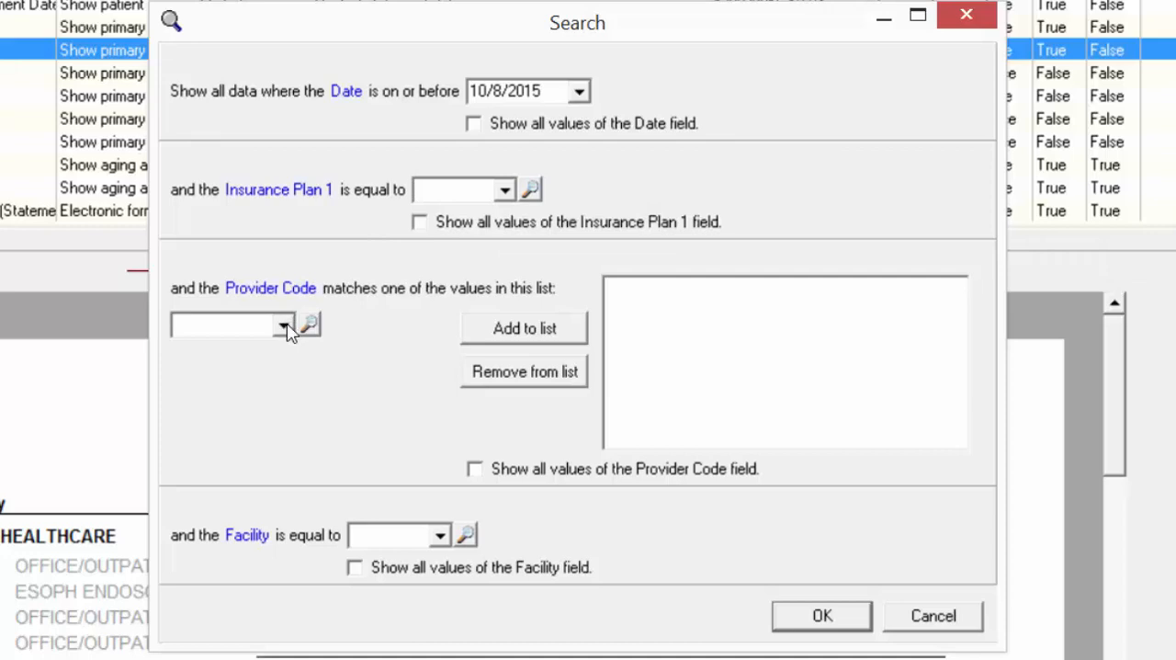
left_click(442, 535)
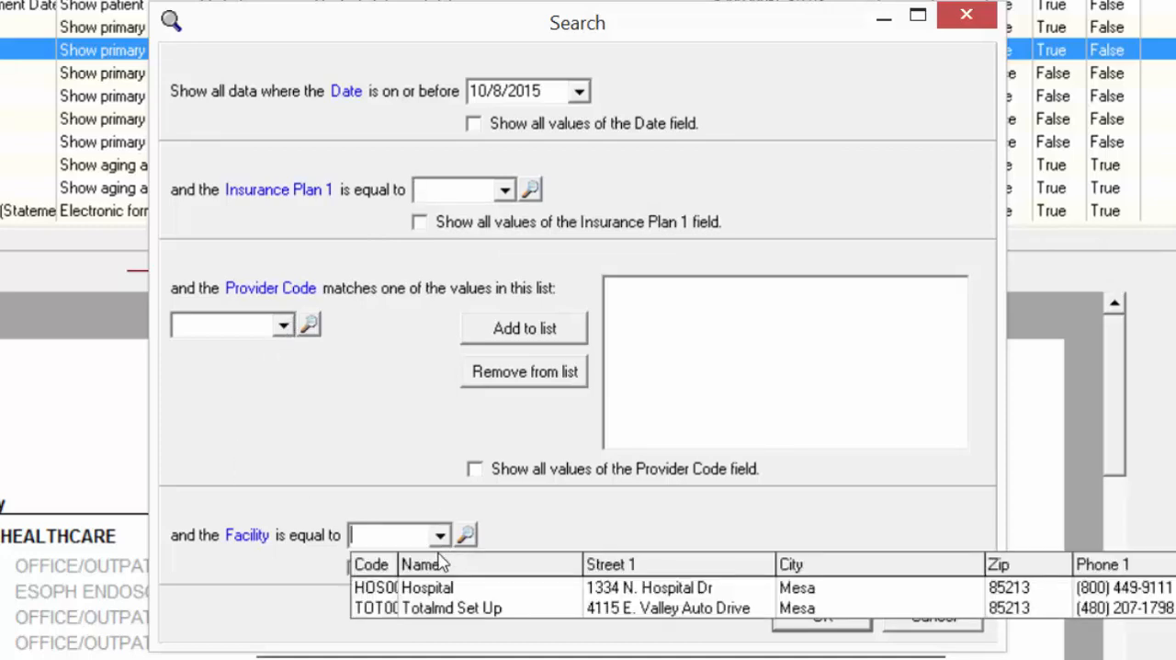
left_click(361, 536)
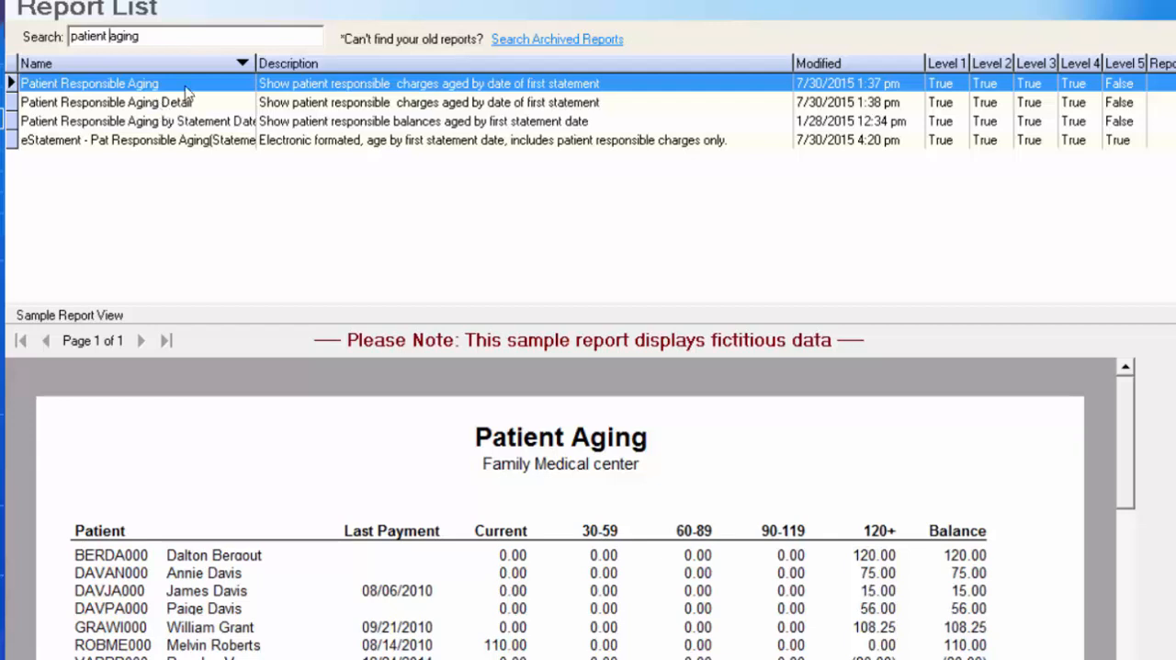
- Check the search criteria of Patient Responsible Aging, and compare its sample with the Detail and by Statement Date versions
double_click(106, 83)
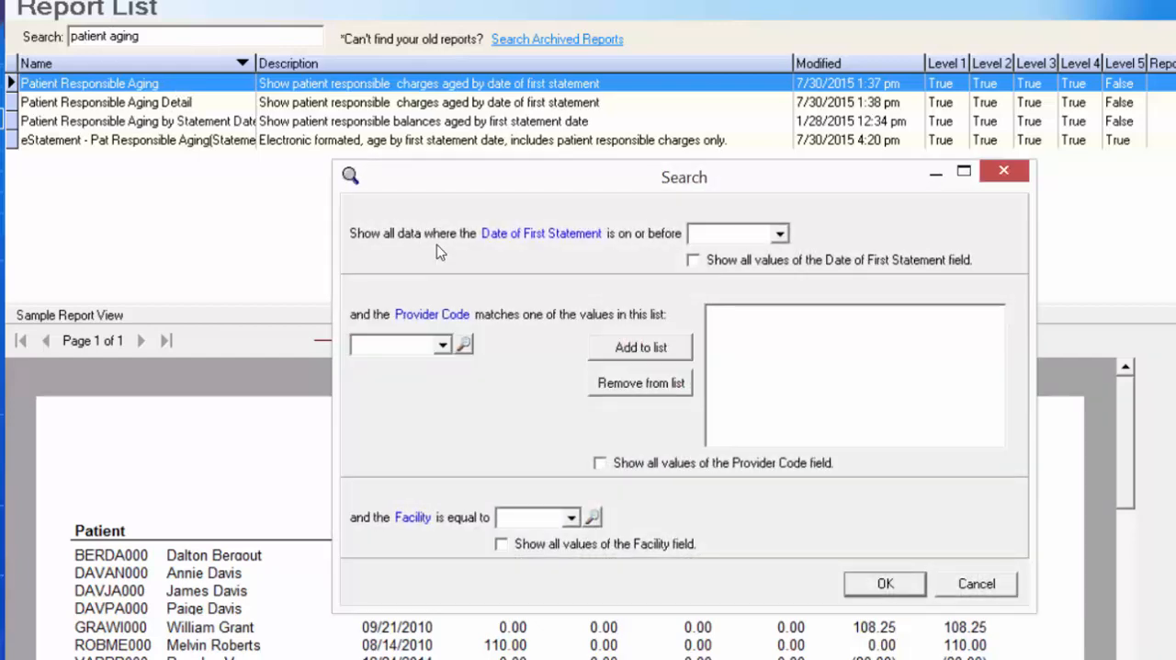
left_click(1002, 171)
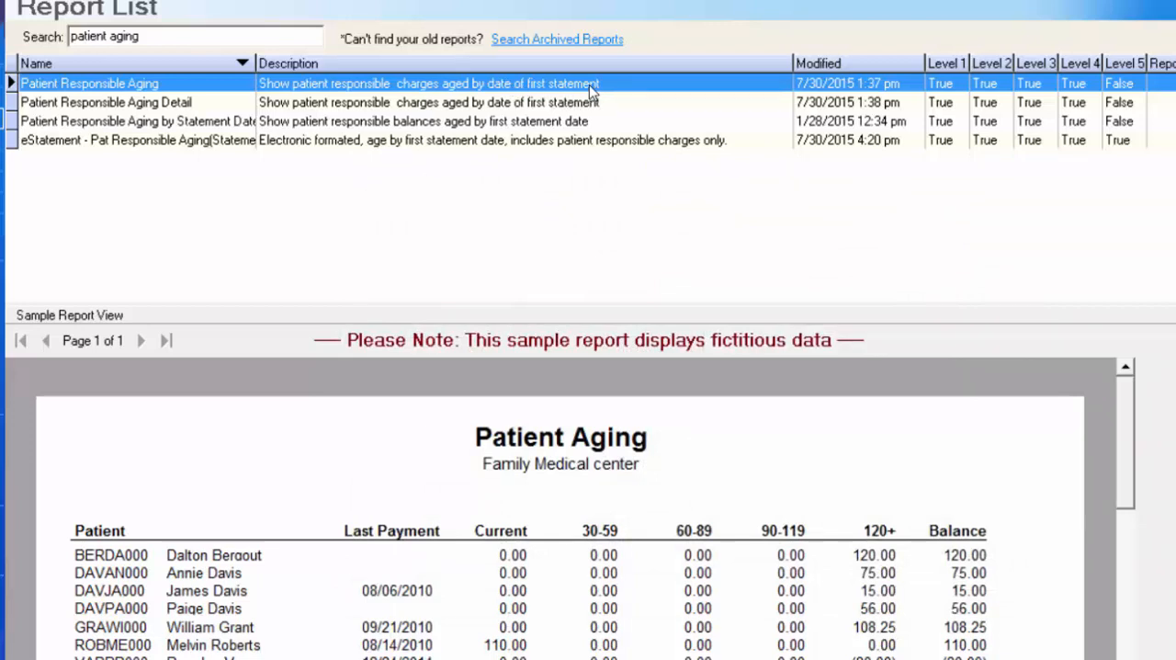
left_click(516, 106)
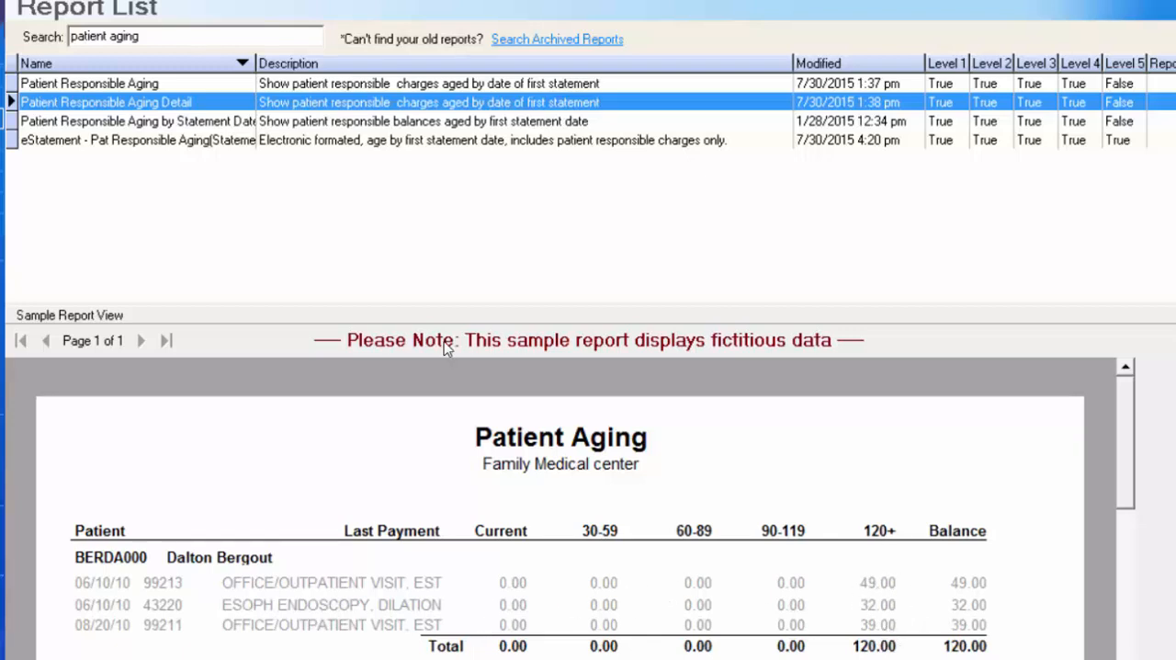
left_click(164, 85)
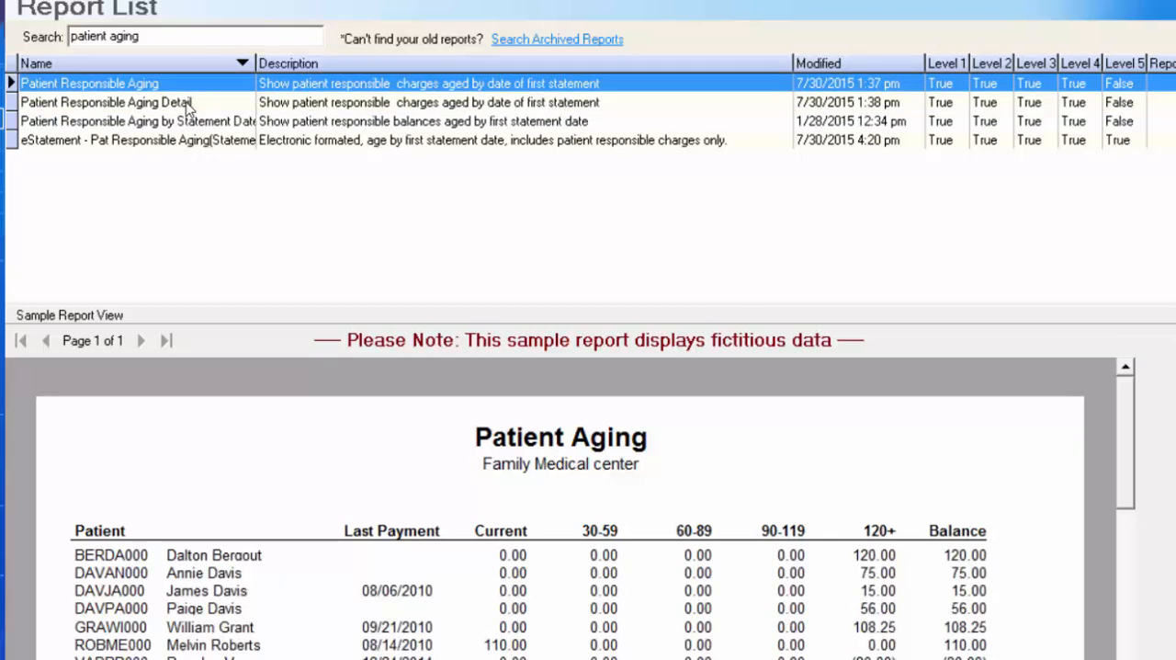
left_click(196, 123)
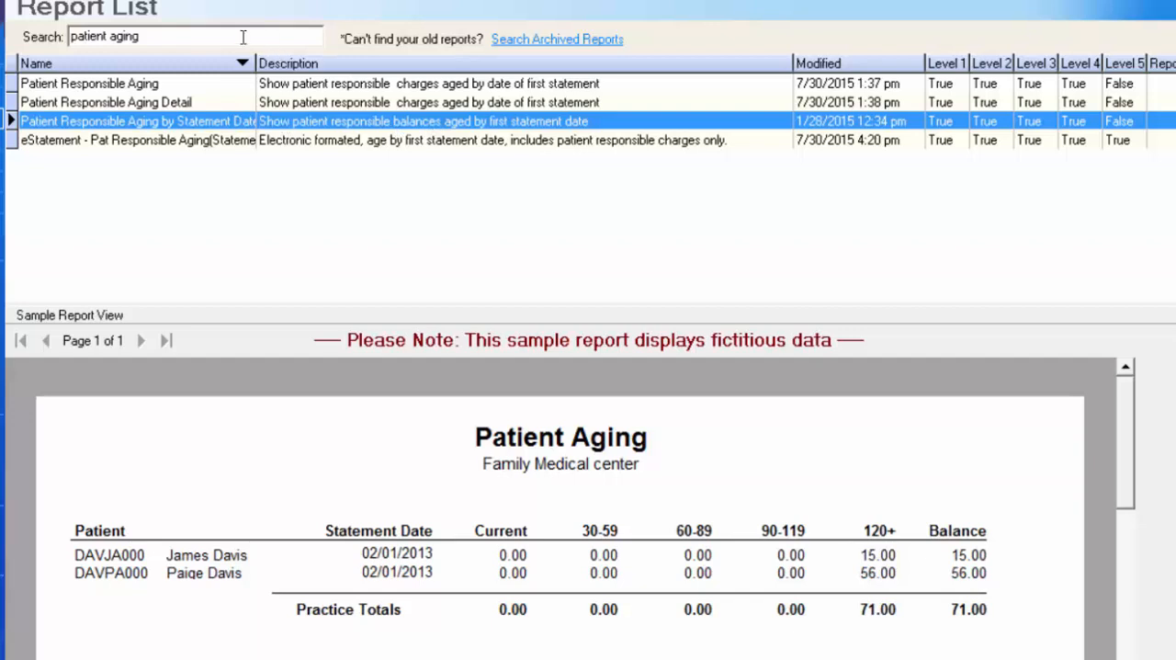
- Widen the Name column to fit the full report names, and go through the three Patient Responsible Aging samples again
double_click(257, 63)
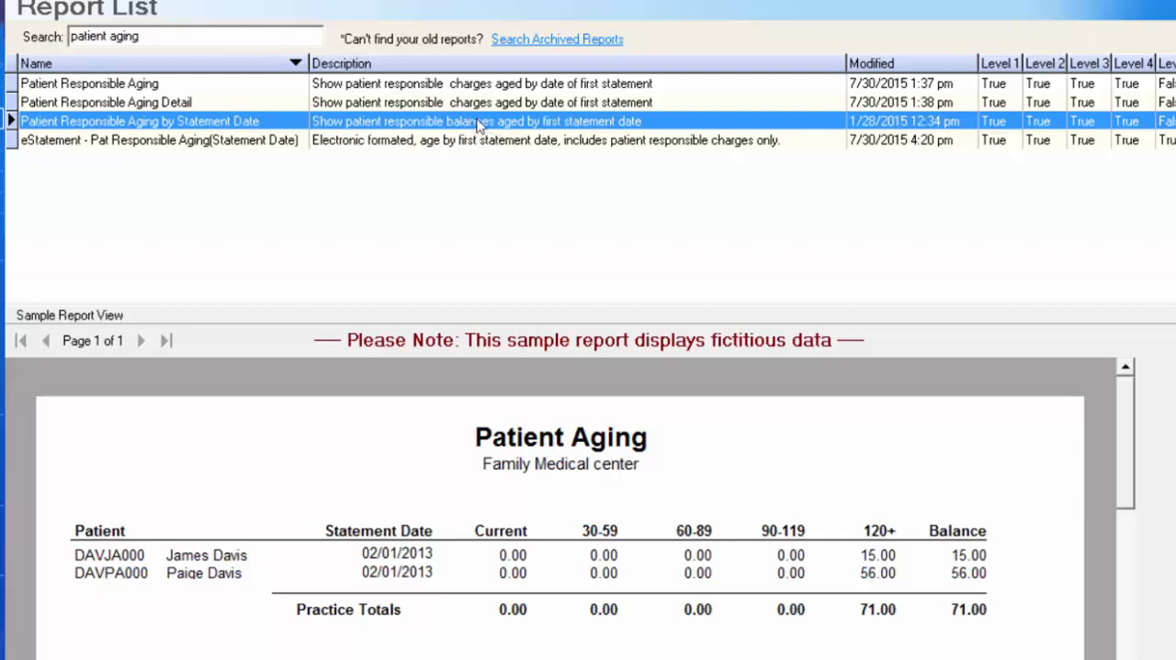
left_click(478, 86)
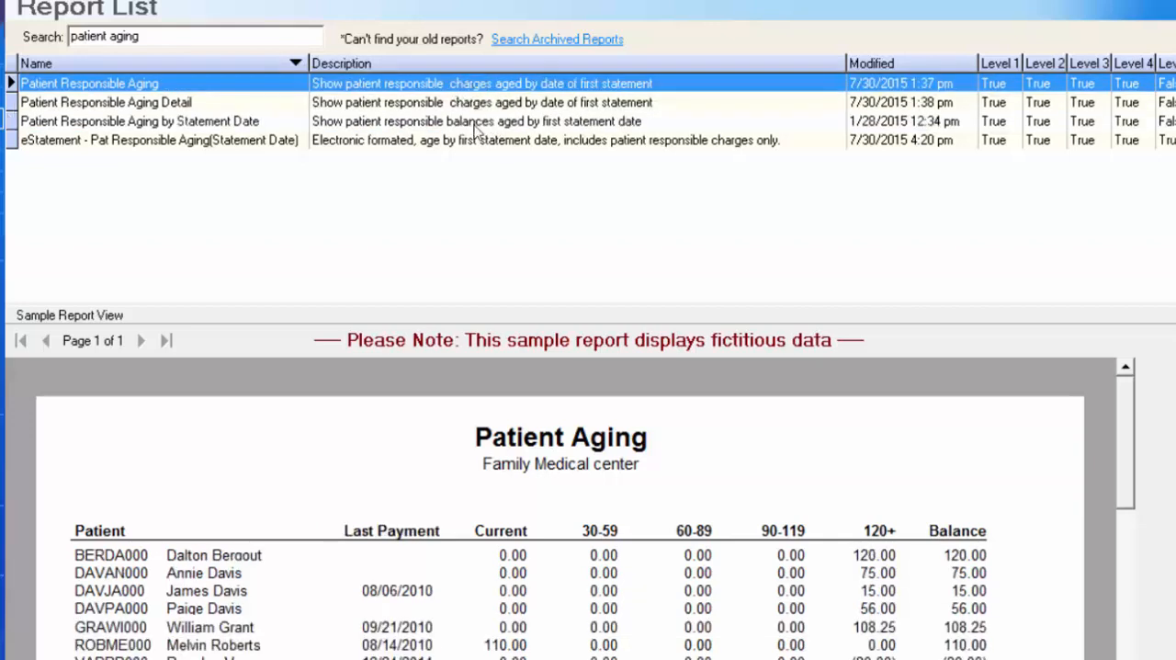
left_click(467, 103)
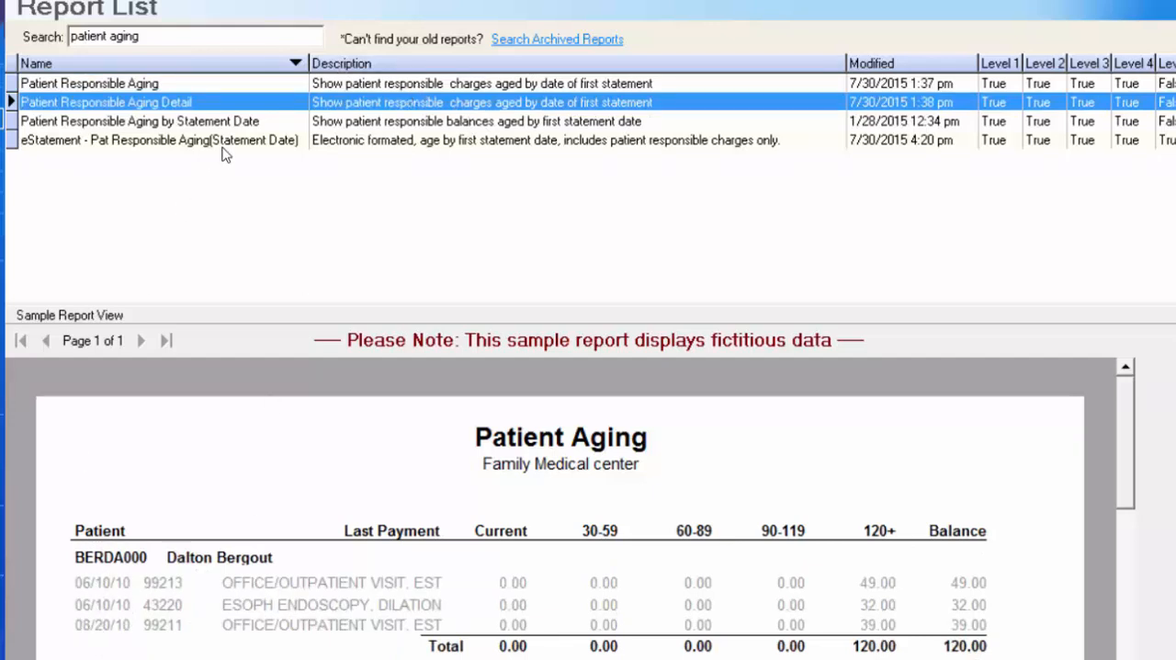
left_click(346, 121)
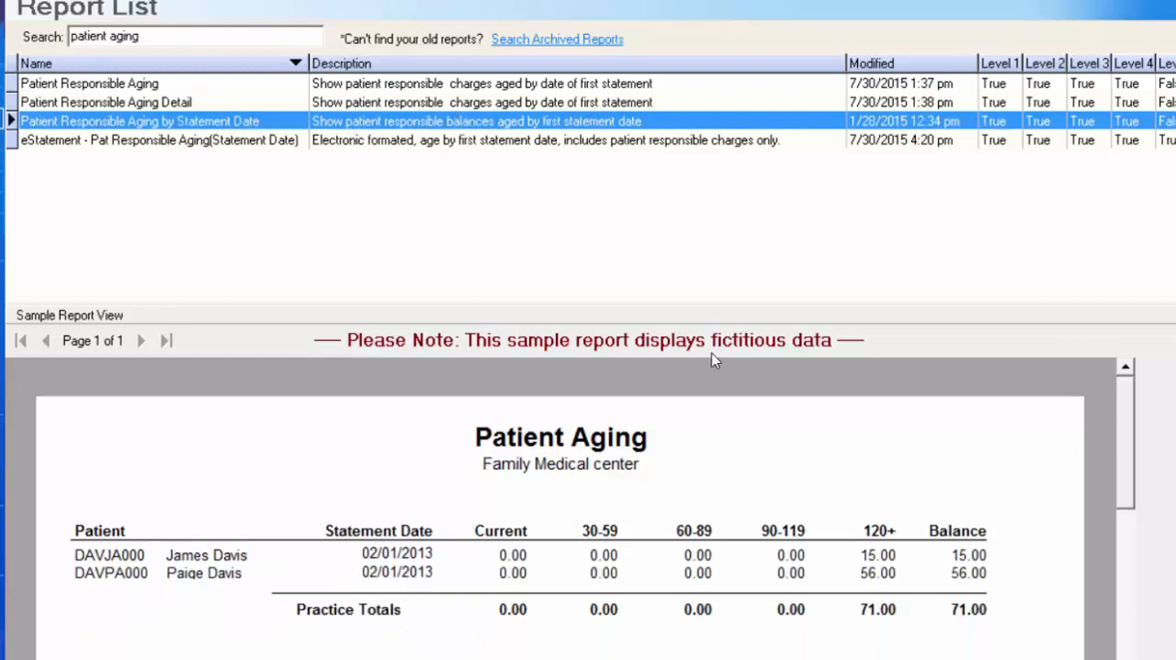
left_click_drag(1123, 441, 1048, 428)
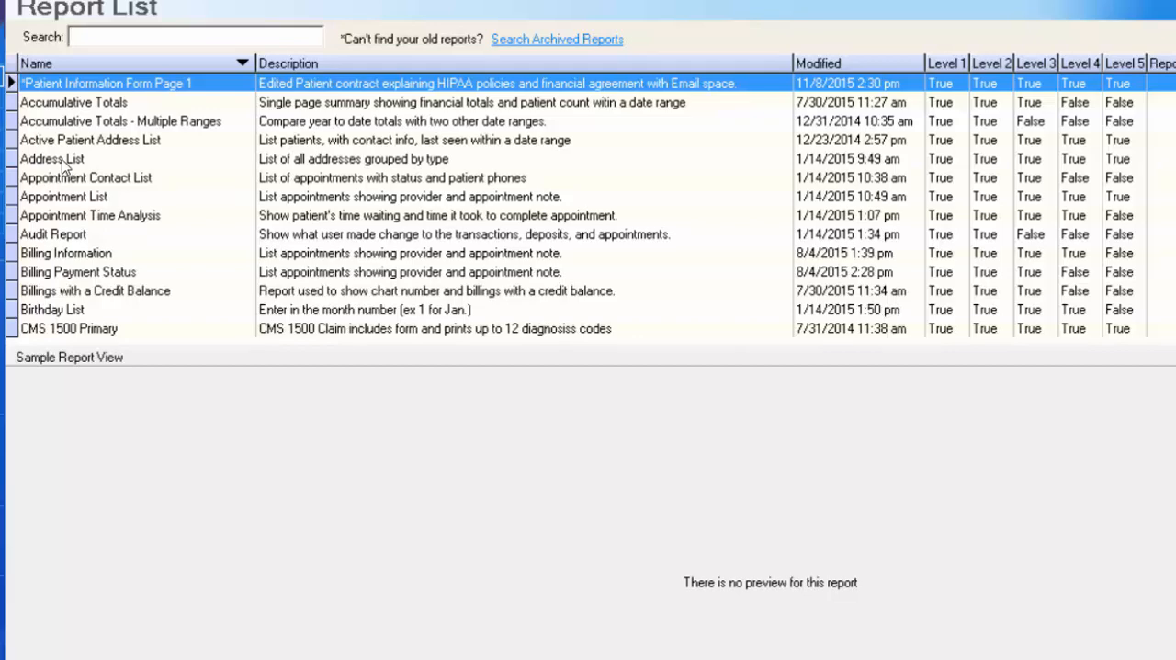
- Open the search criteria for the Appointment List report and choose 11/6/2015 as the start date
left_click(106, 197)
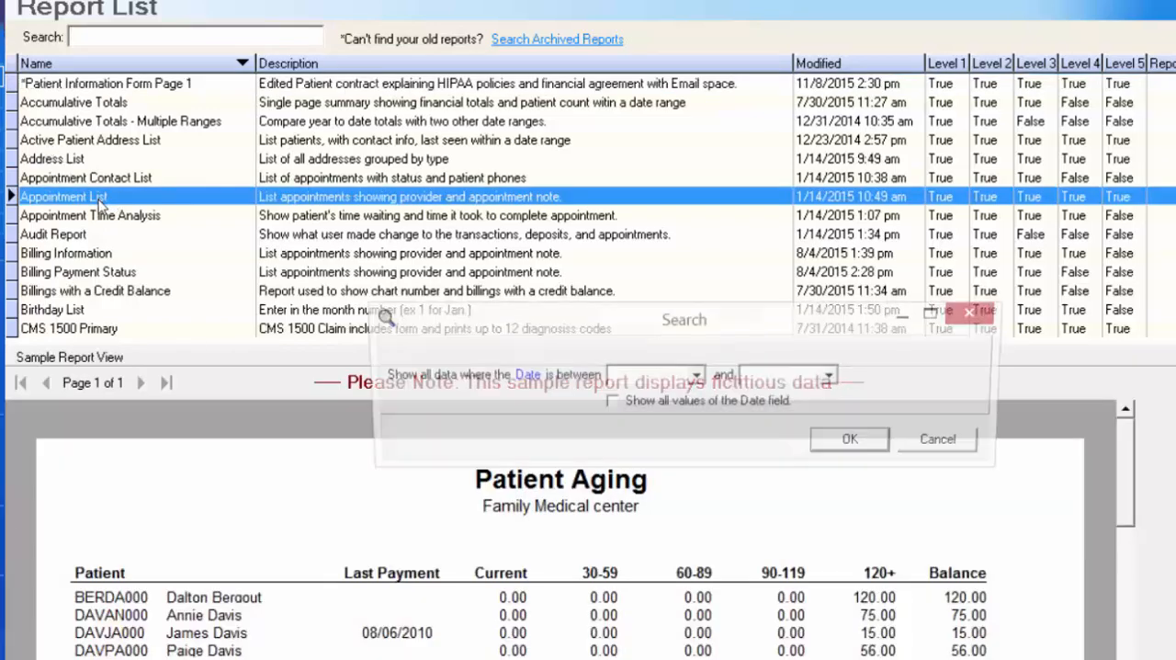
left_click(698, 378)
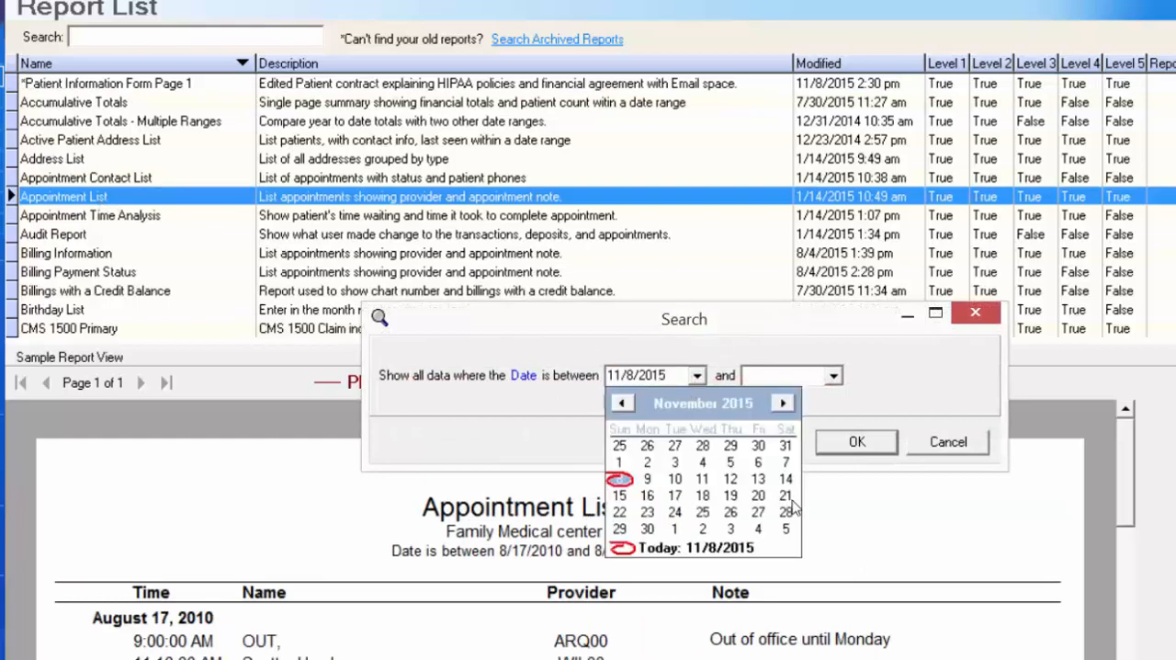
left_click(764, 460)
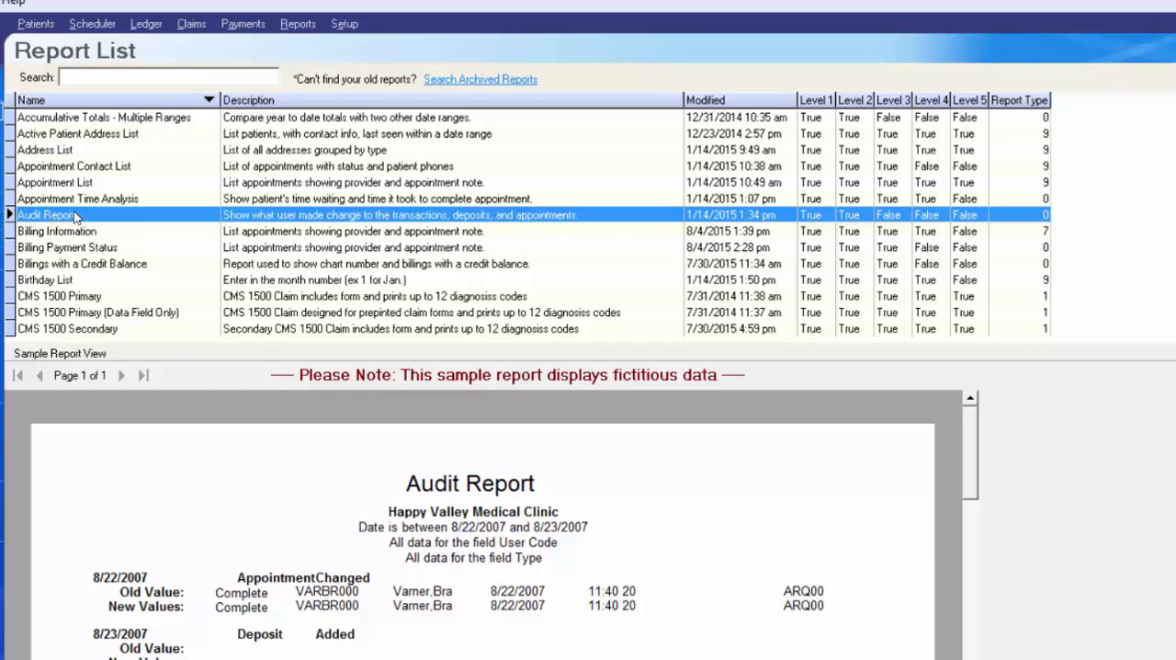
- Open the Audit Report's search criteria and examine the options for its User Code, Type and Action filters
double_click(149, 217)
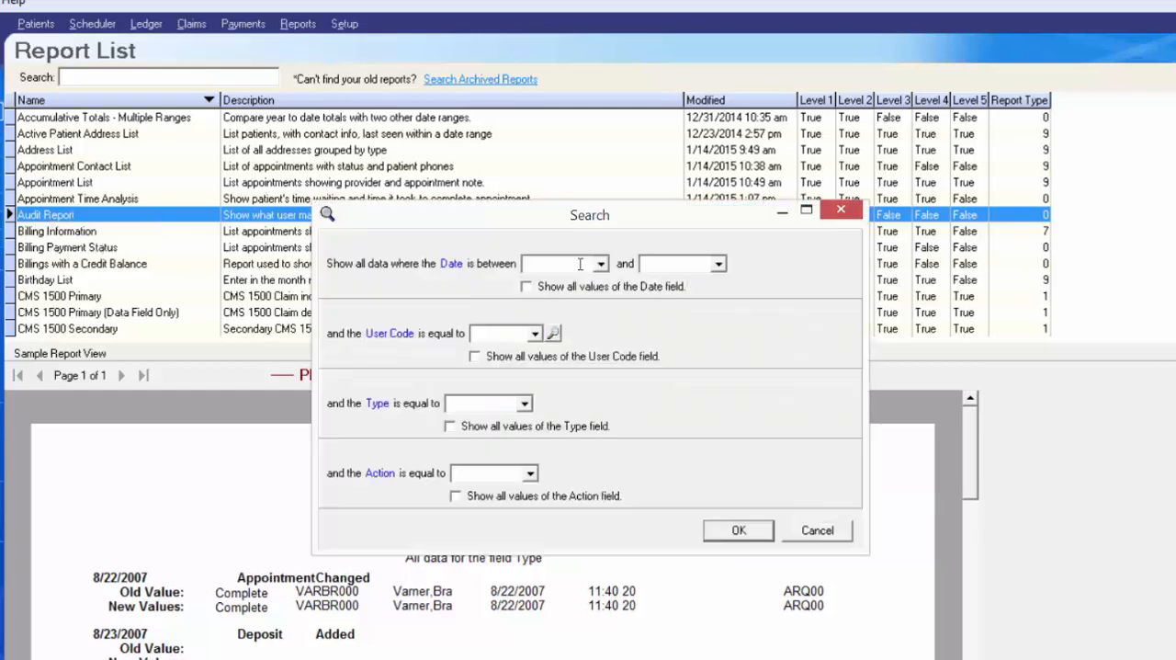
left_click(534, 334)
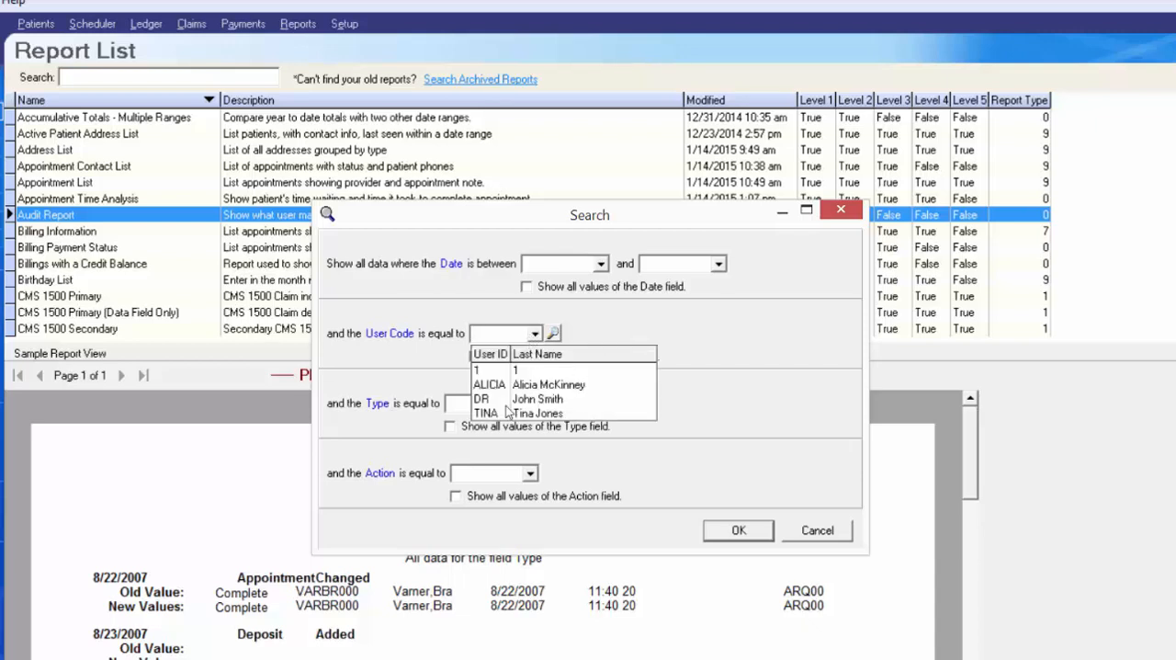
left_click(451, 368)
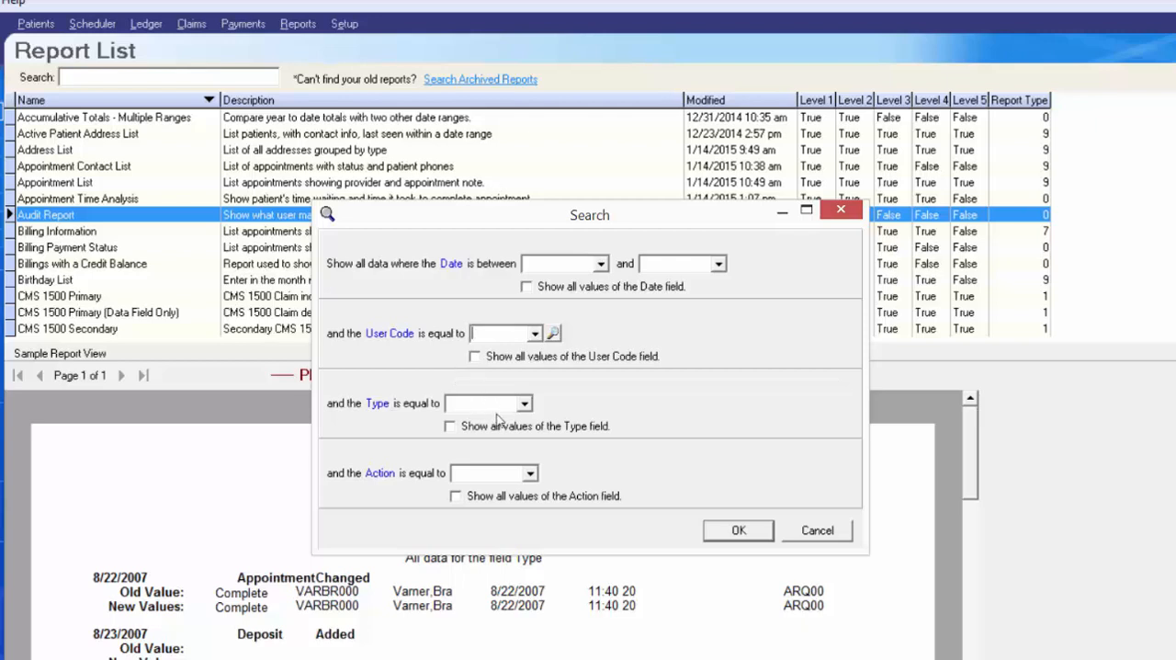
left_click(523, 404)
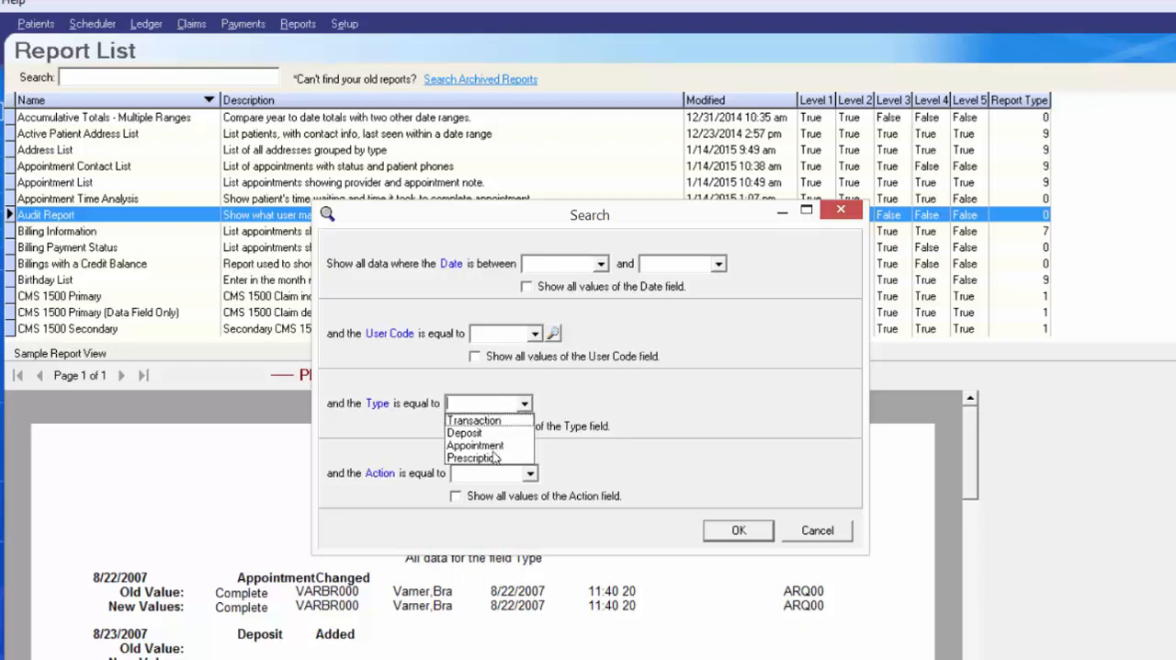
left_click(526, 474)
left_click(531, 473)
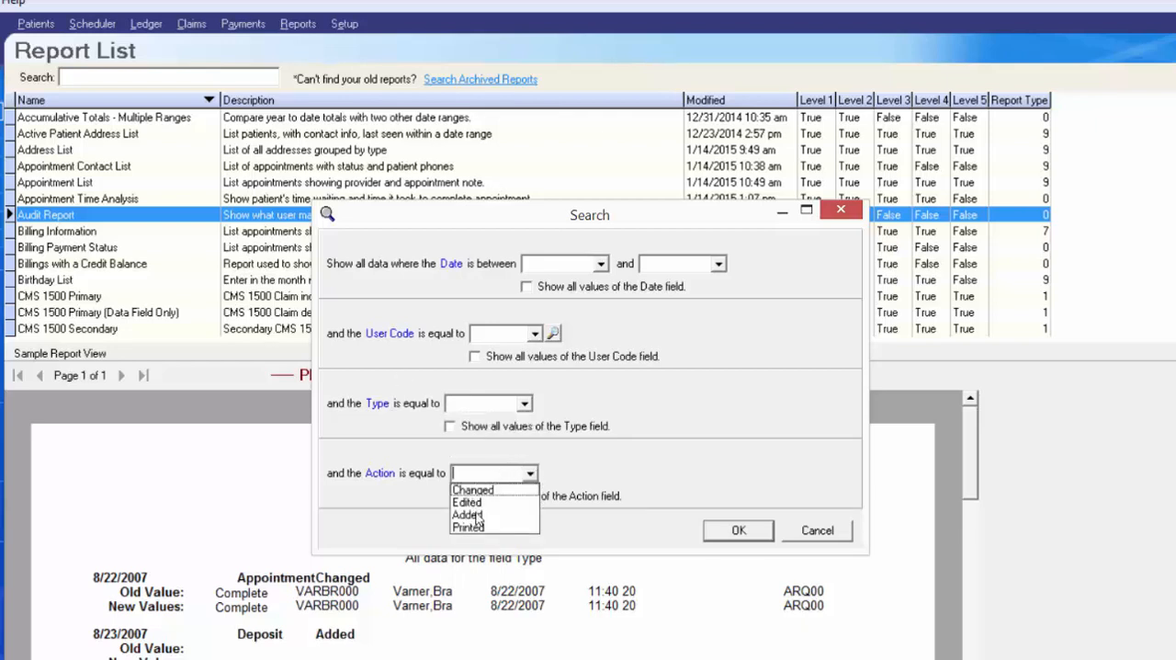
left_click(523, 404)
left_click(524, 404)
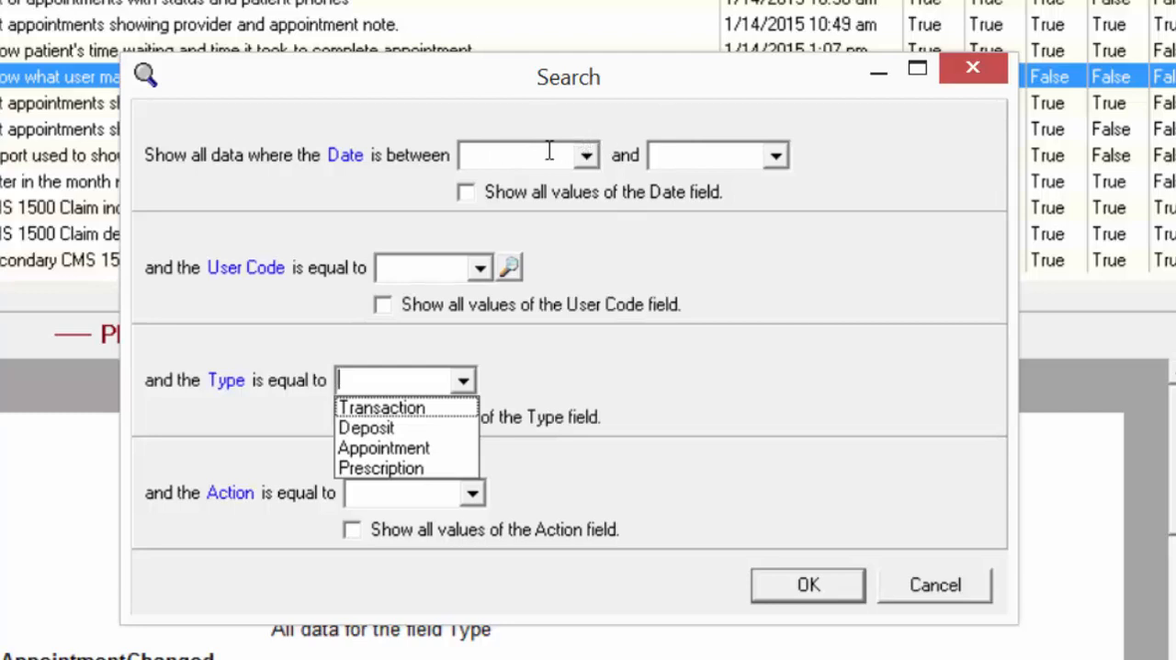
left_click(486, 270)
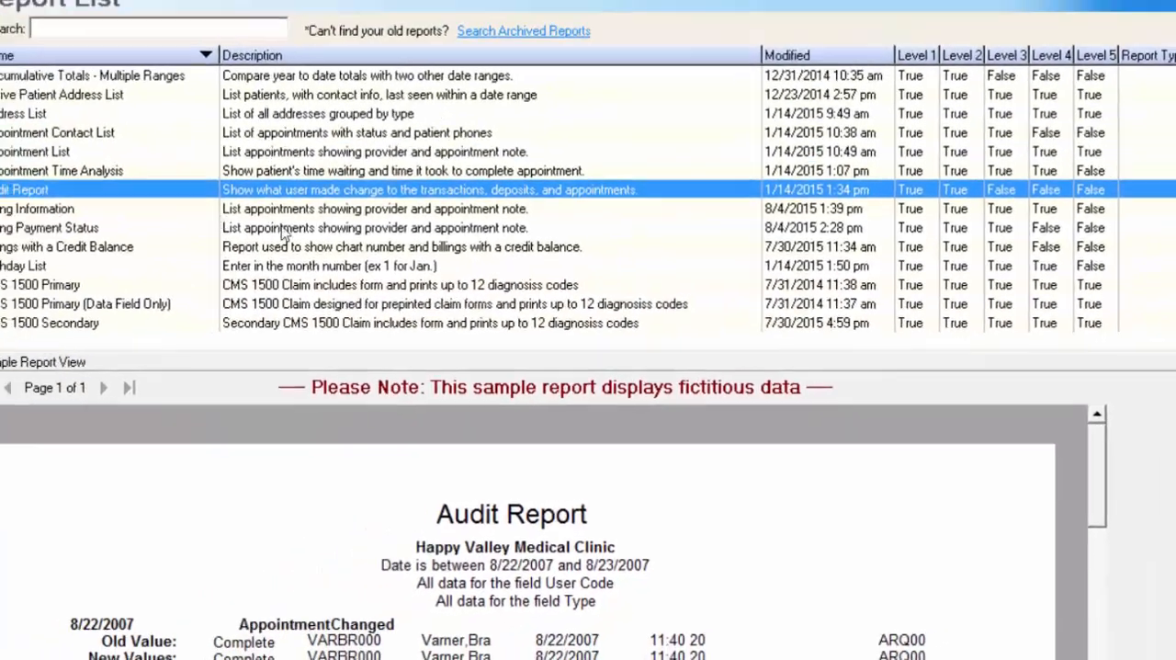
- Preview the Audit Report for 11/8/2015 to 11/8/2015 and review its logged transaction, deposit and appointment entries
double_click(53, 77)
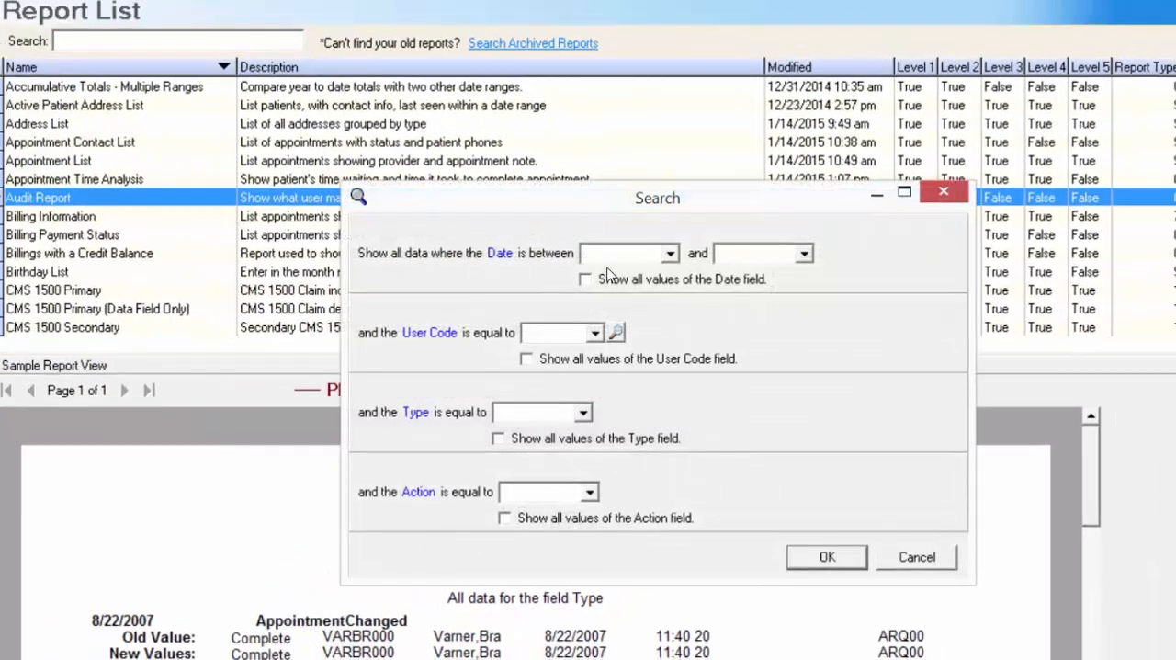
left_click(827, 556)
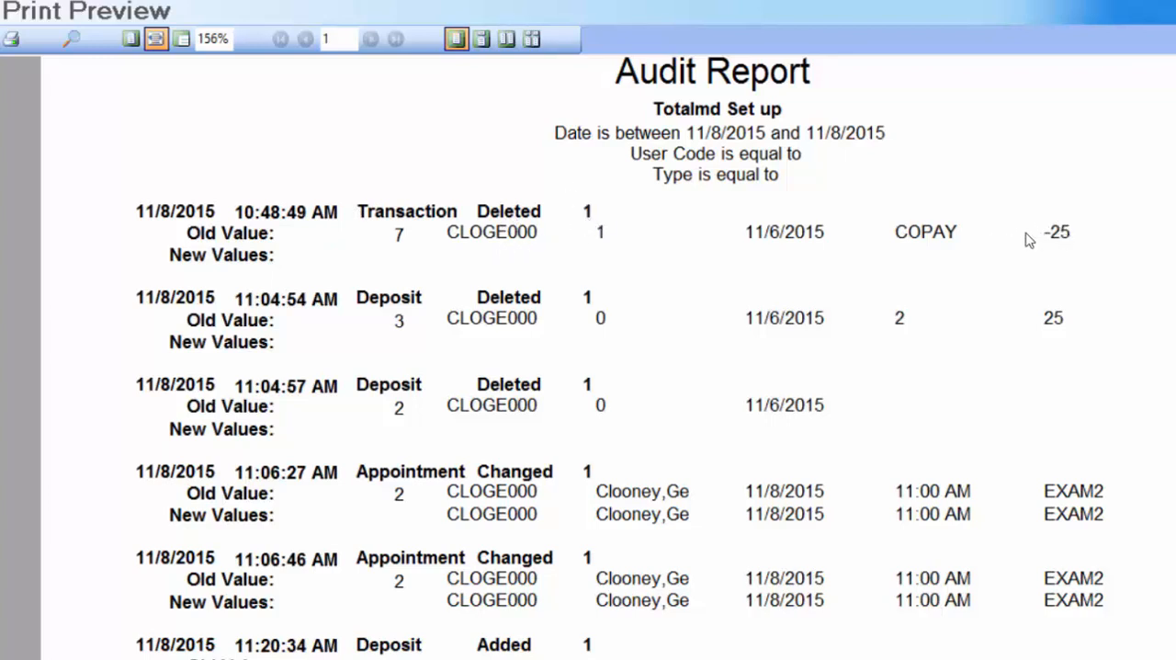
scroll(491, 237, "down", 3)
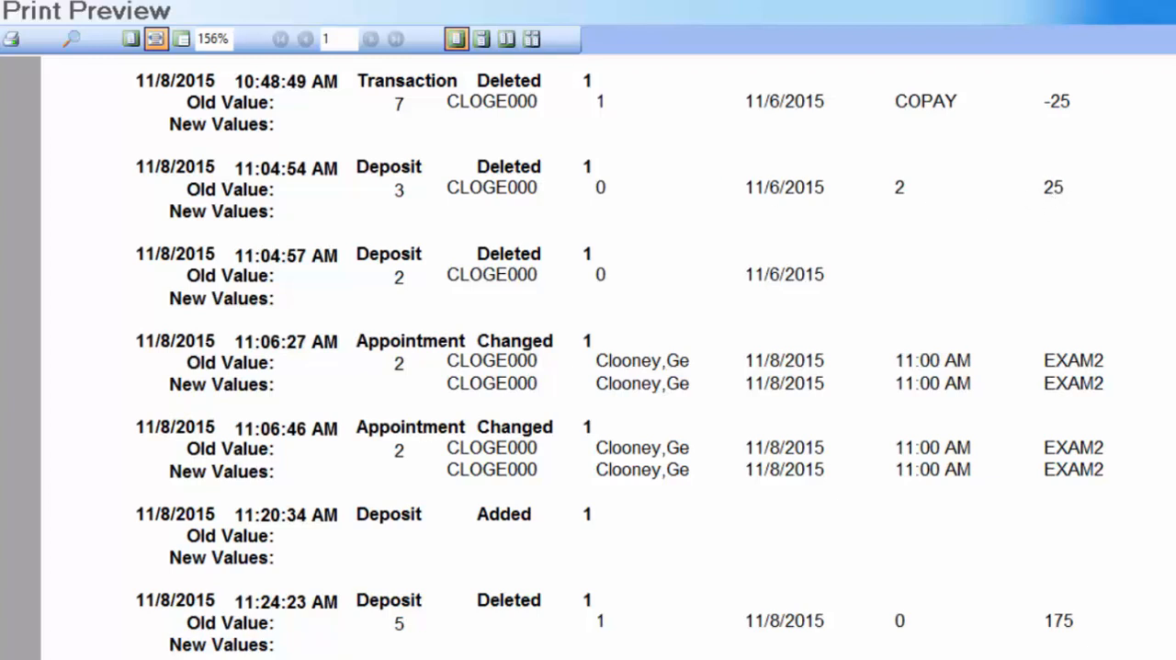
scroll(499, 147, "down", 2)
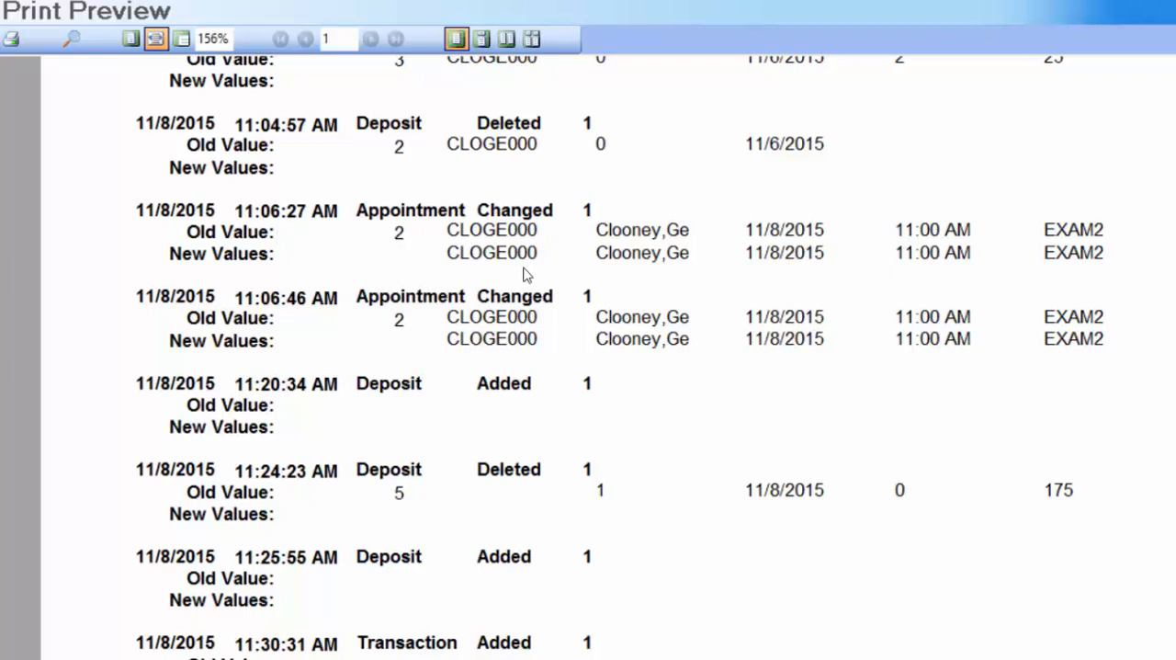
scroll(499, 266, "up", 3)
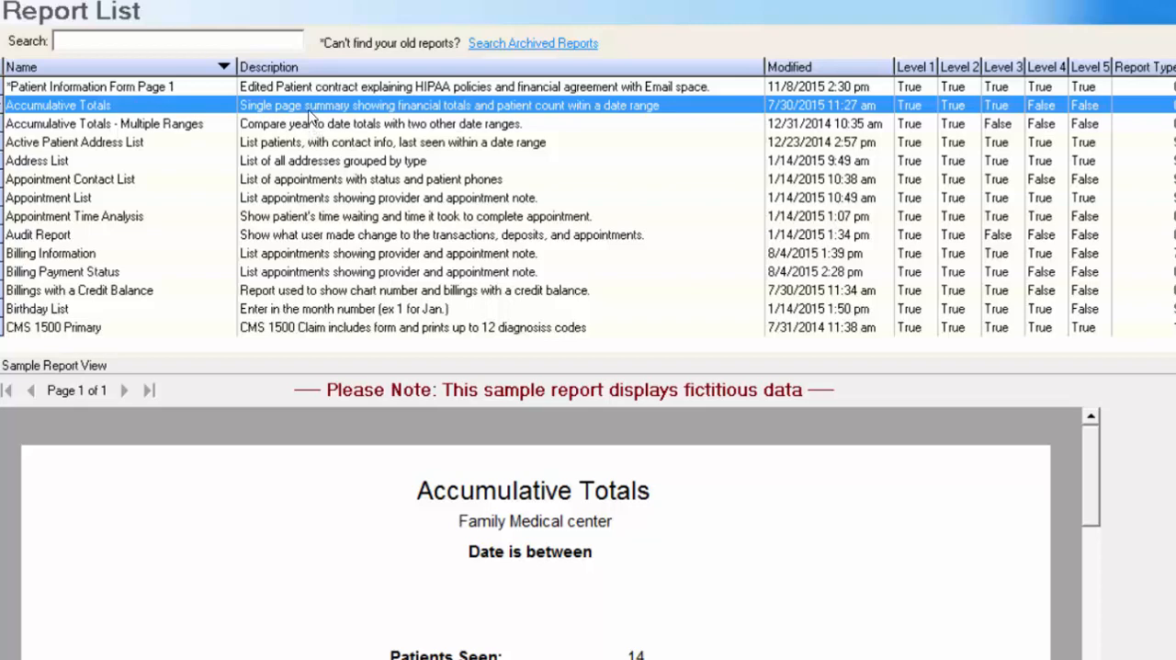
- Preview the Accumulative Totals report without limiting it to a date range
left_click(110, 2)
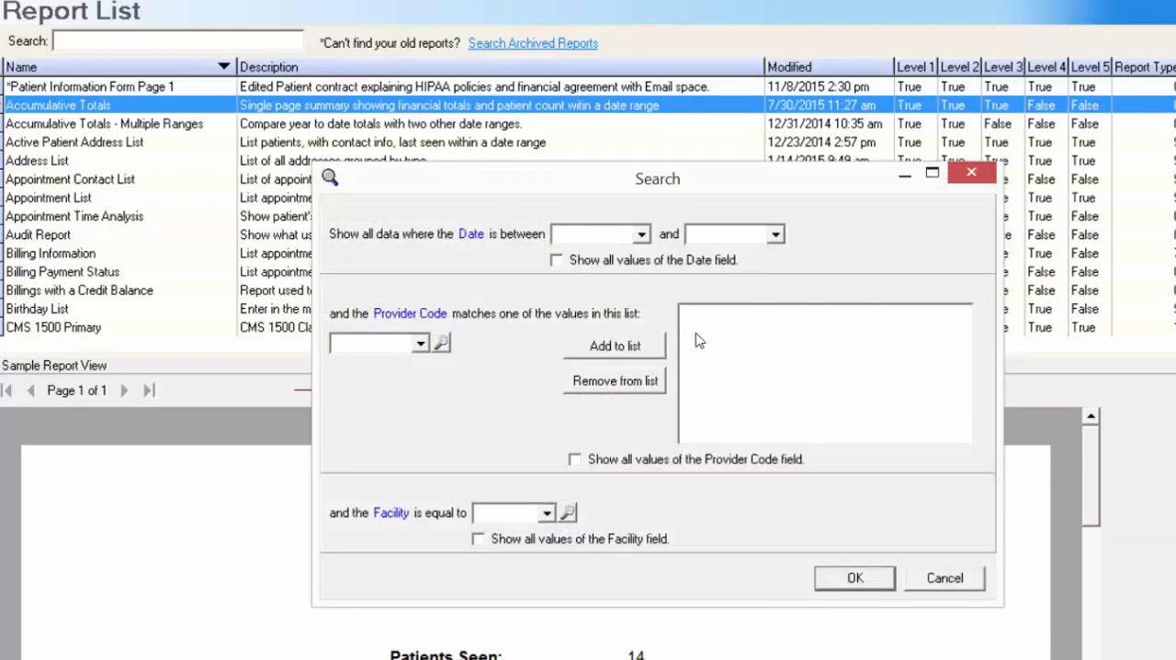
left_click(876, 584)
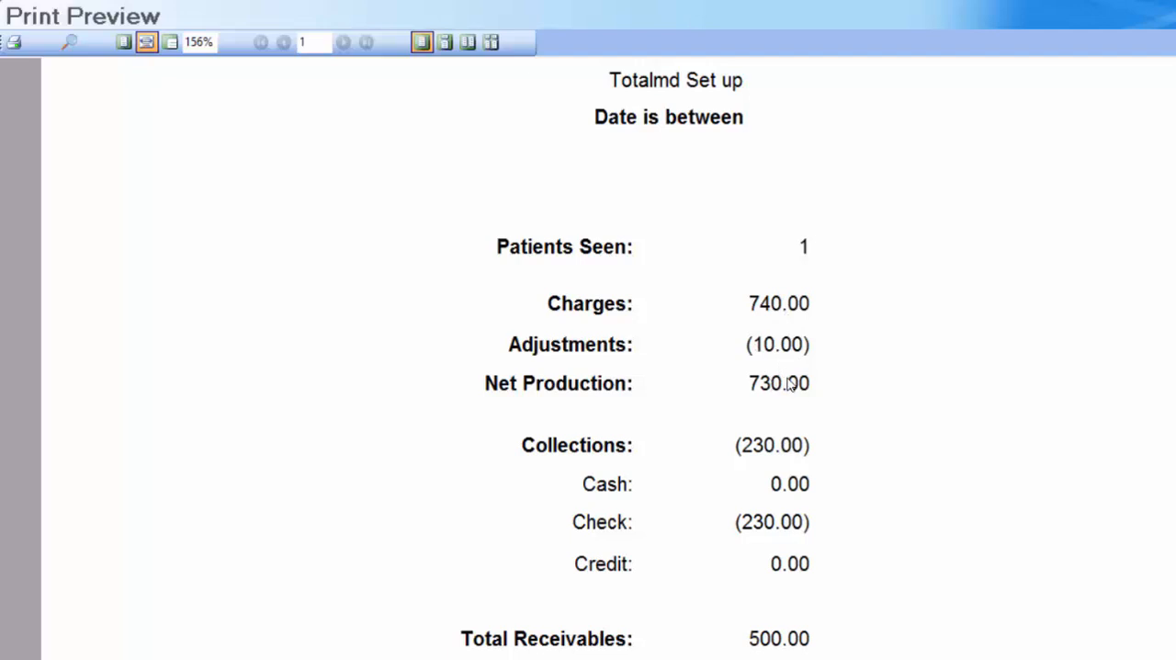
- Preview the Accumulative Totals - Multiple Ranges report, leaving the dates of both Range1 and Range2 unrestricted
scroll(792, 386, "down", 3)
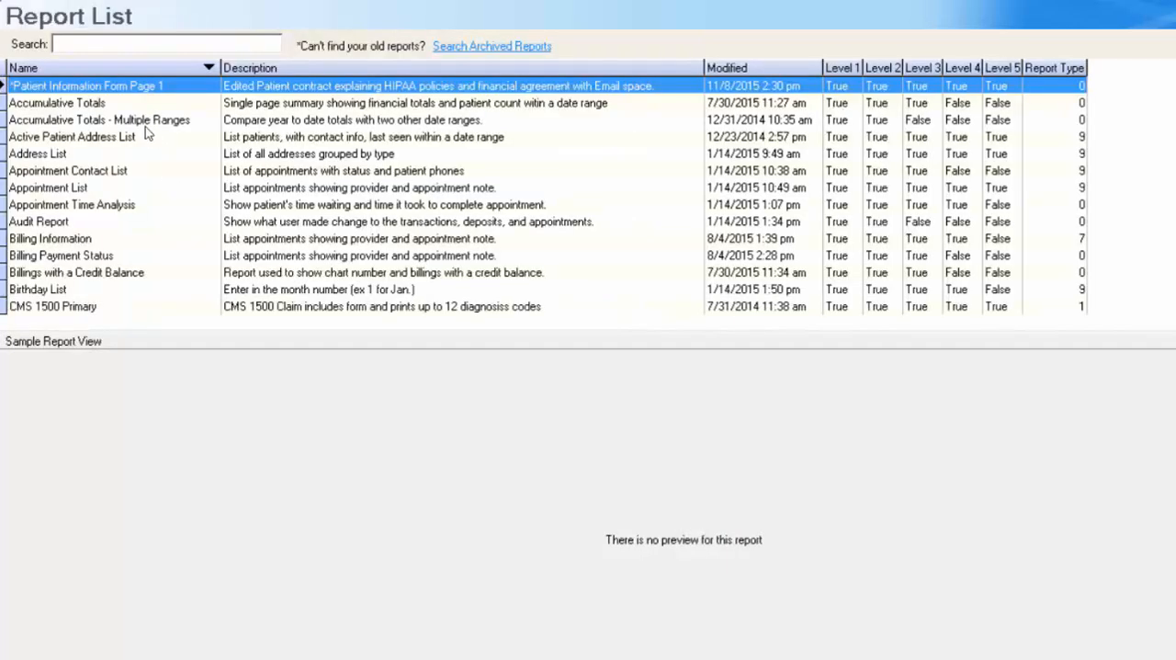
double_click(148, 122)
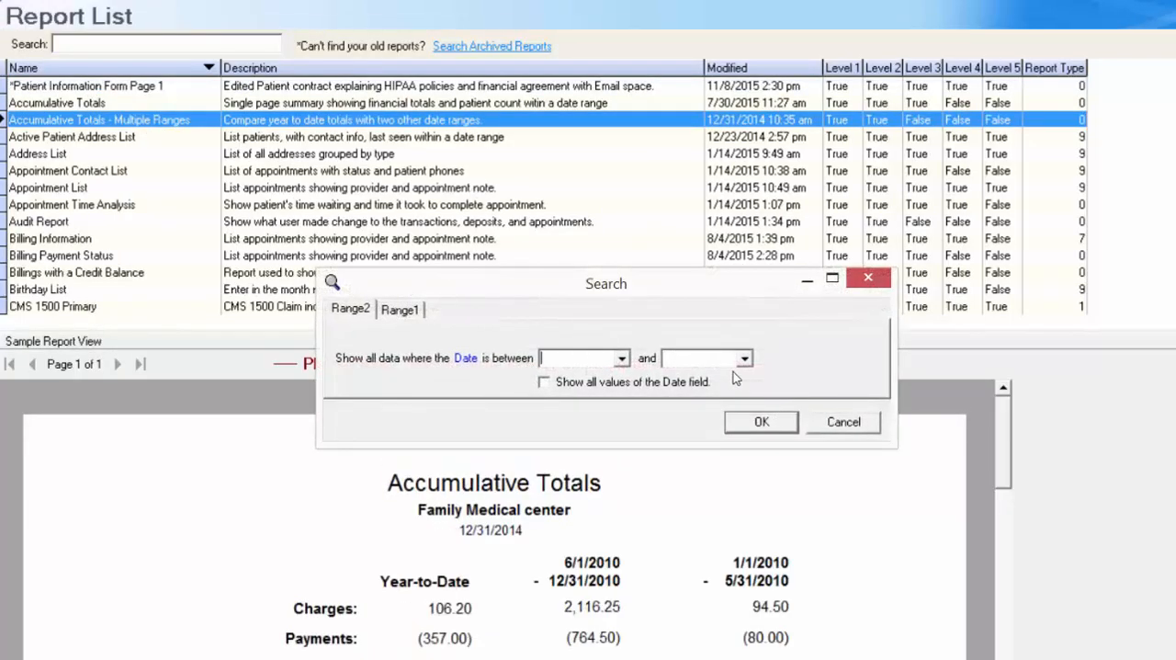
left_click(398, 309)
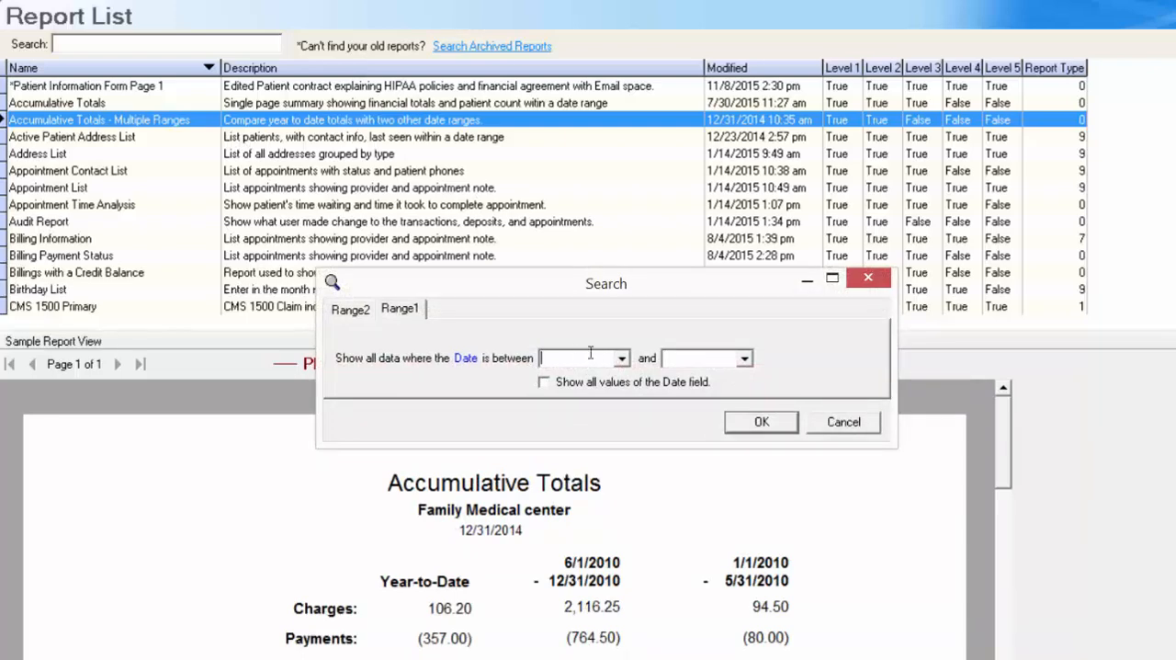
left_click(362, 308)
left_click(395, 312)
left_click(772, 421)
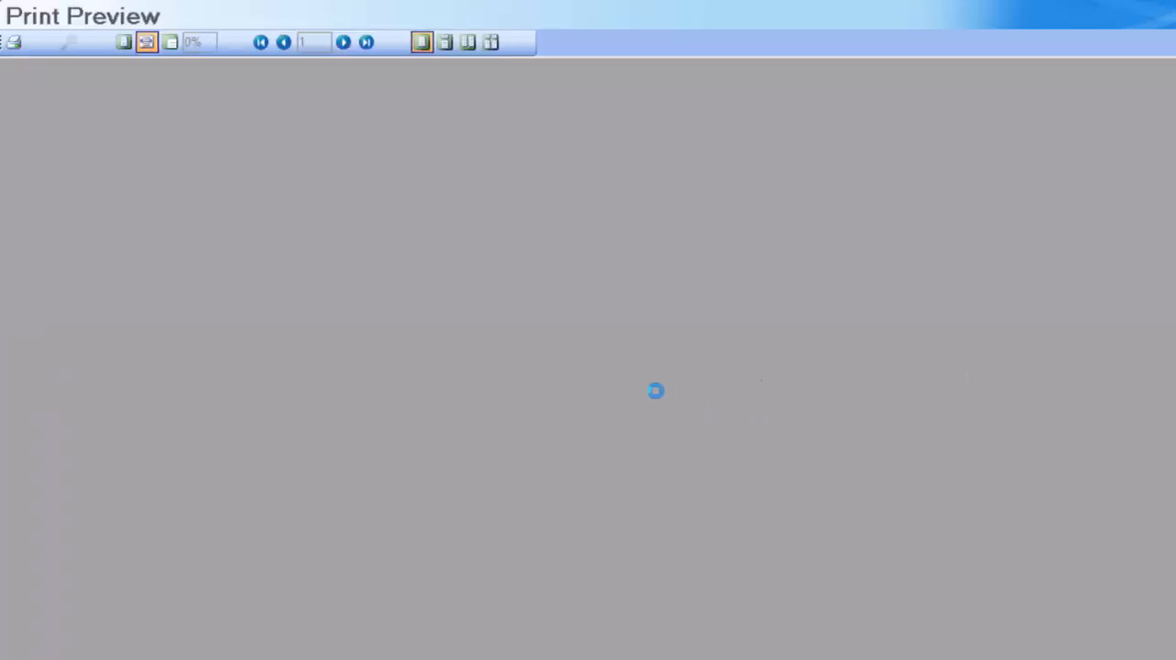
scroll(656, 392, "down", 3)
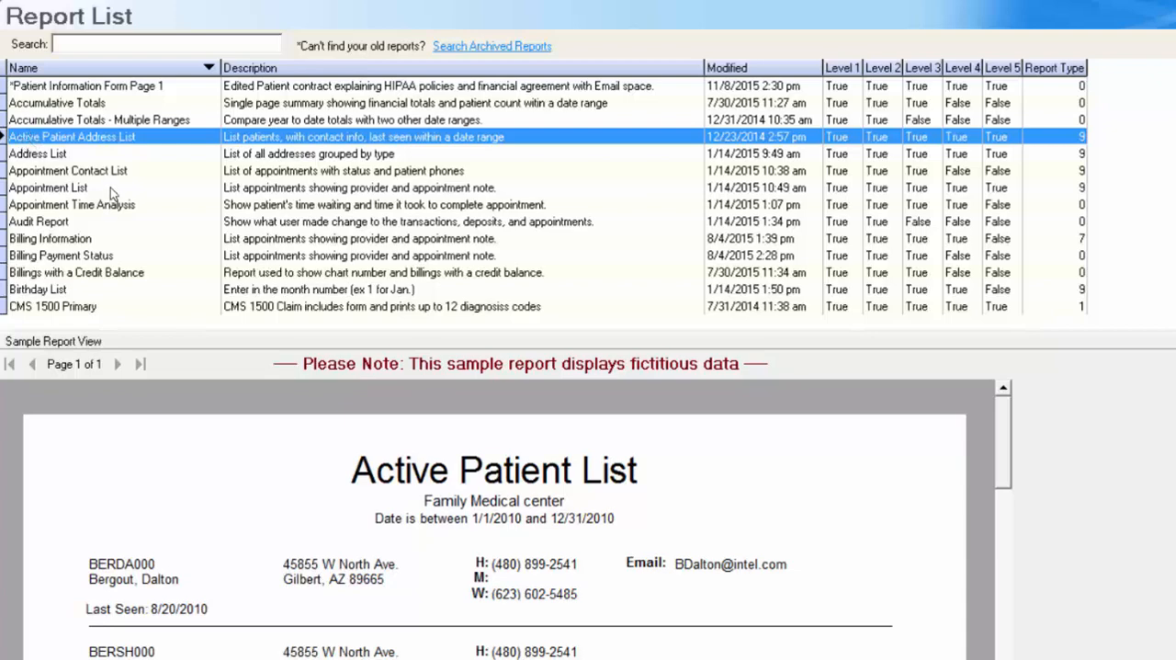
- Browse further through the report list and examine the sample view of Billings with a Credit Balance
scroll(111, 188, "down", 2)
left_click(136, 187)
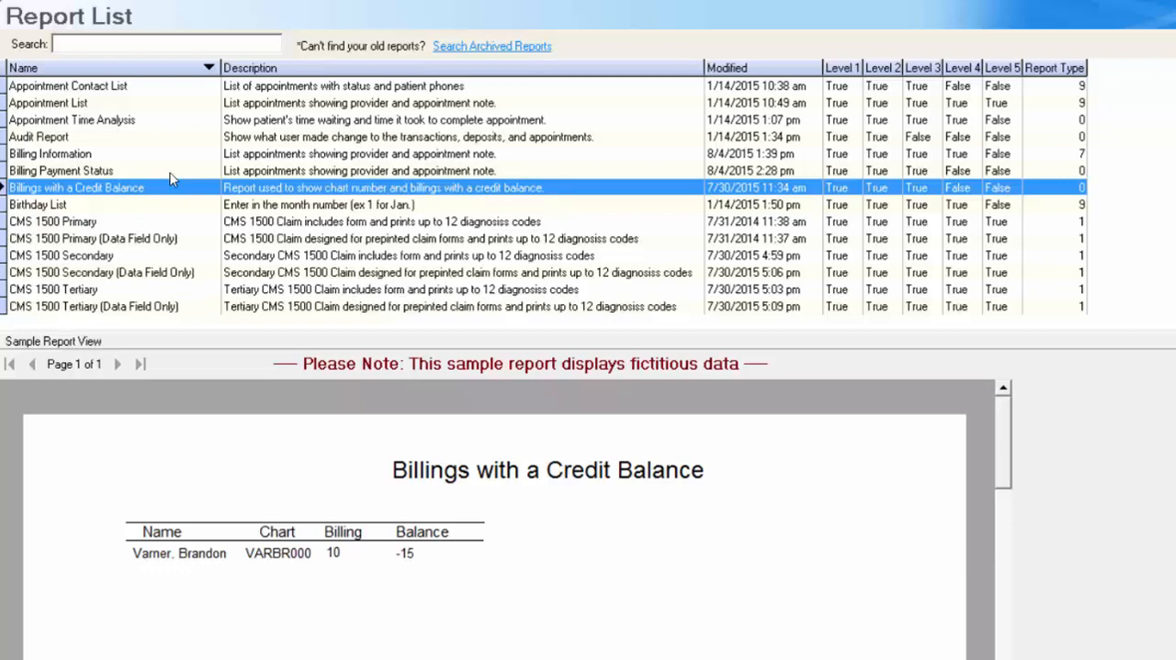
scroll(170, 179, "down", 3)
- Preview the Charges in a Date Range report for a single patient's chart number, dated 11/8/2015 to 11/8/2015
left_click(170, 184)
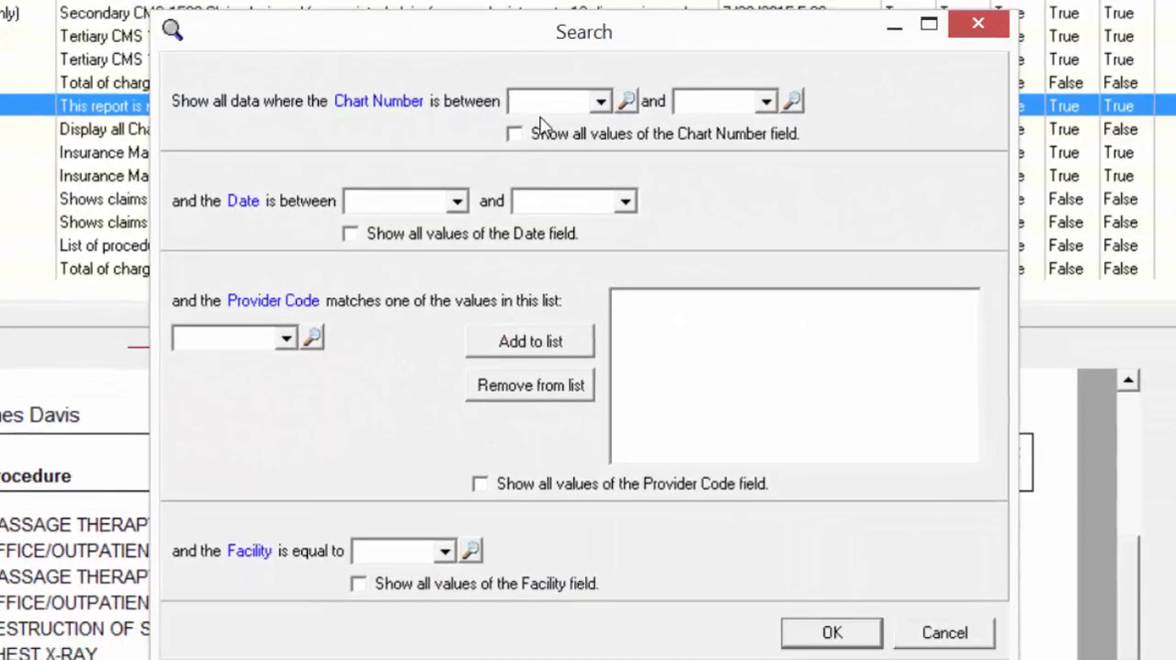
left_click(547, 103)
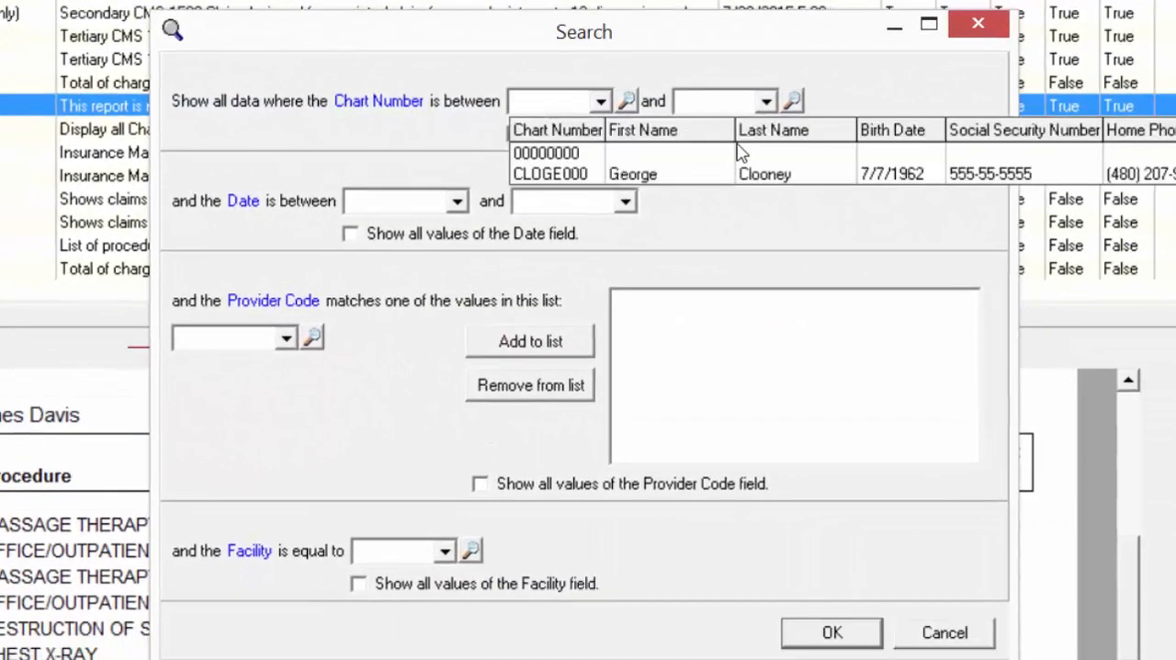
left_click(640, 177)
left_click(766, 101)
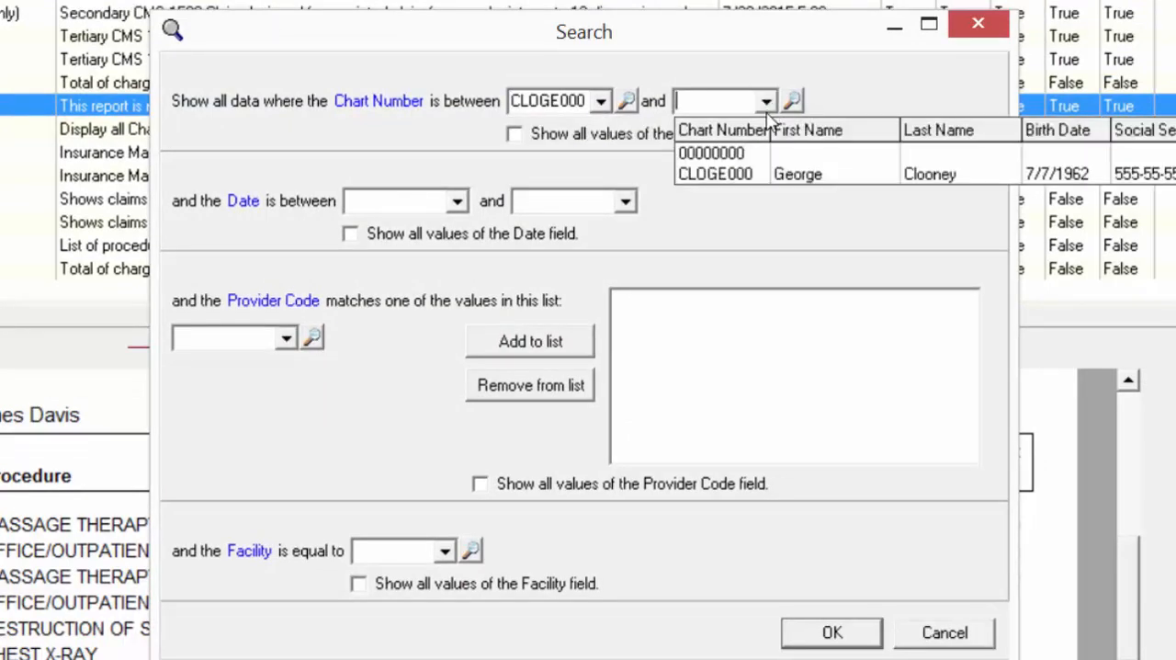
left_click(753, 181)
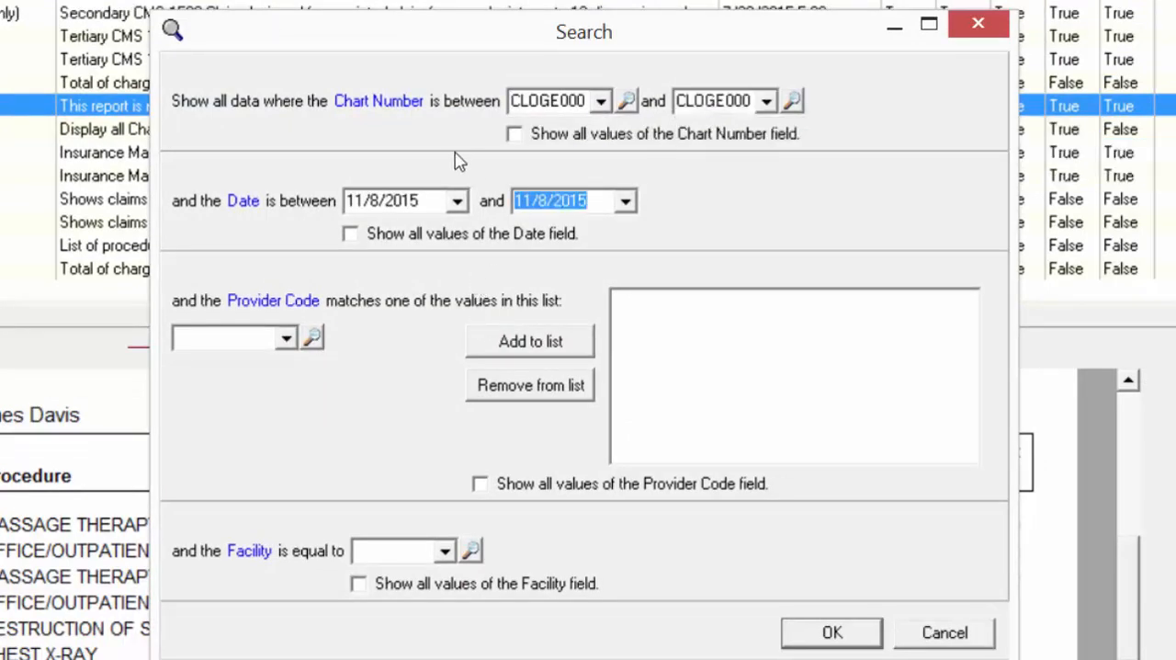
left_click(825, 636)
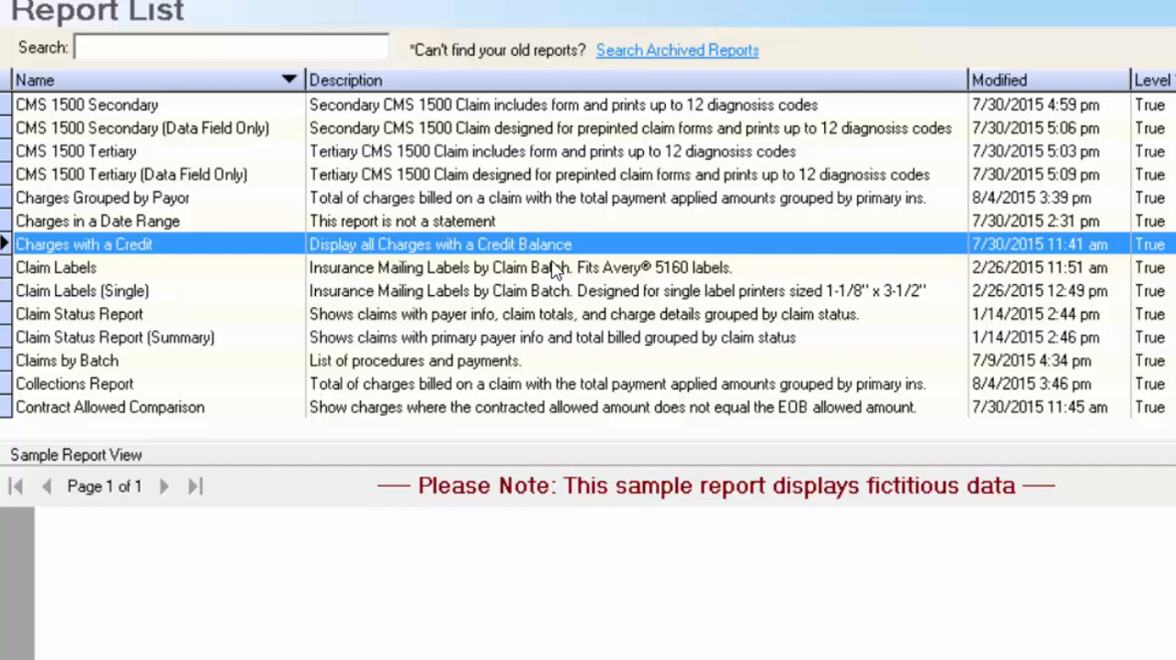
- Examine the sample views of the Claims by Batch and Contract Allowed Comparison reports
scroll(175, 301, "down", 5)
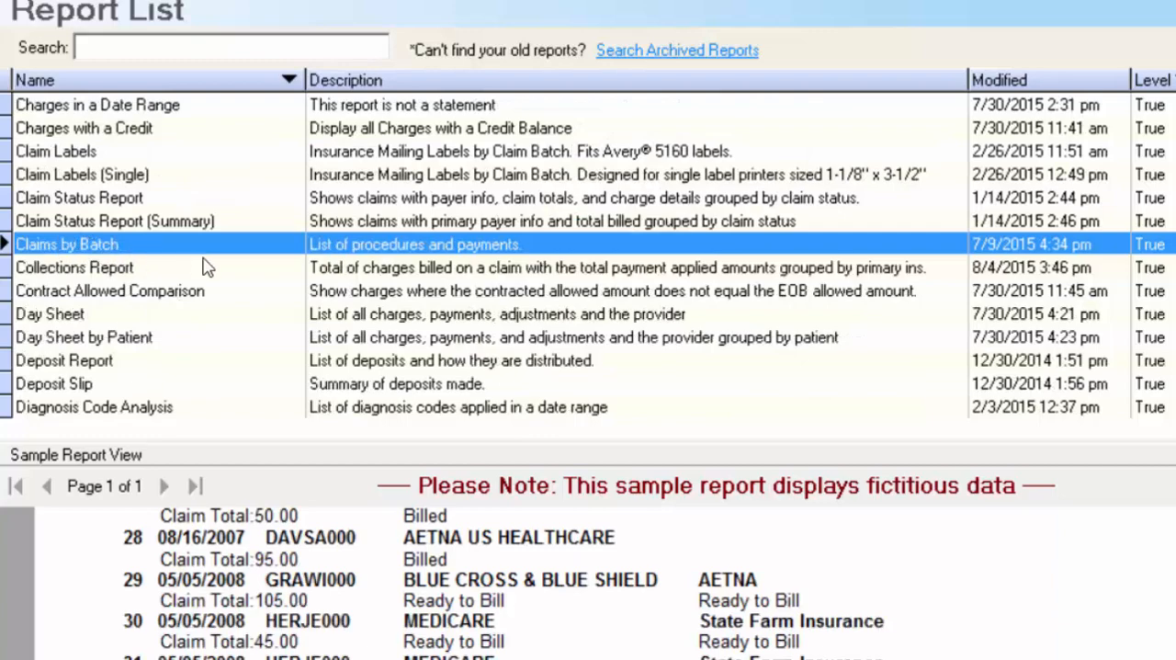
mouse_move(921, 518)
left_mouse_down()
mouse_move(920, 410)
mouse_move(928, 516)
left_mouse_up()
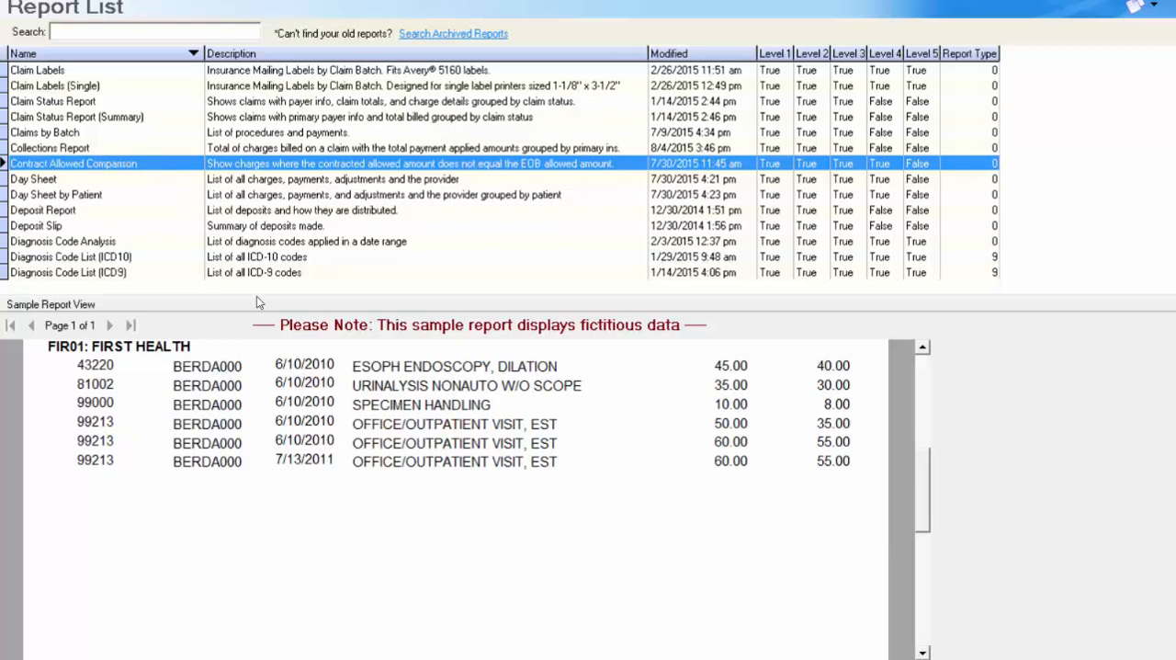
left_click_drag(926, 517, 898, 486)
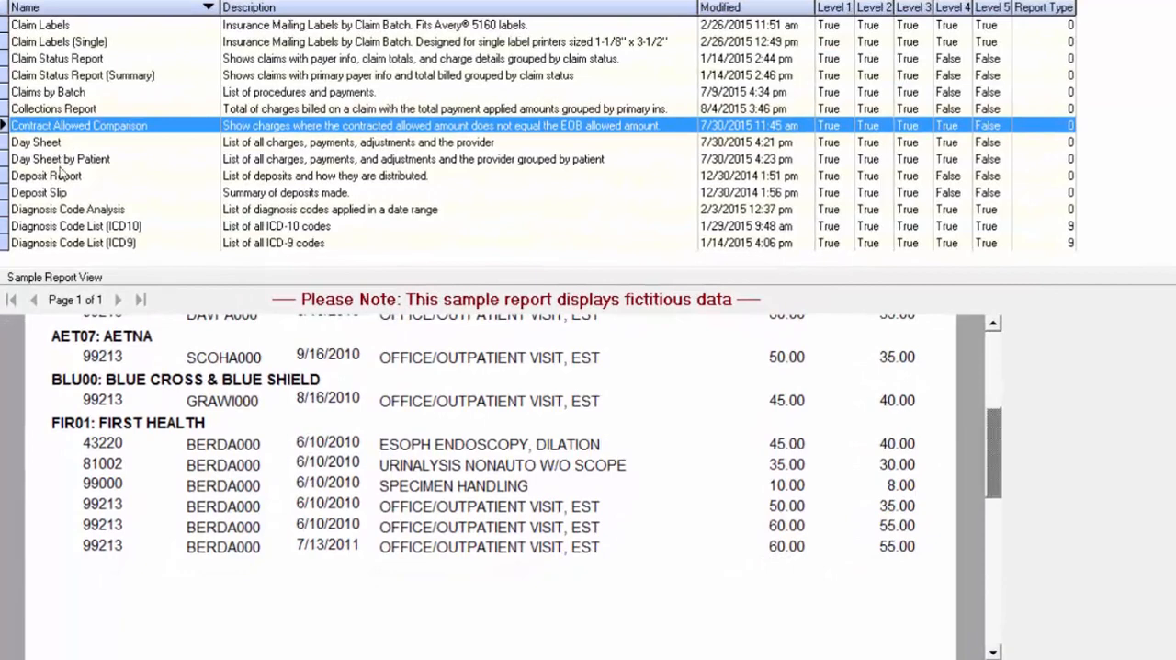
- Examine the sample views of the Deposit Slip and Procedures Not on a Claim reports
left_click(60, 193)
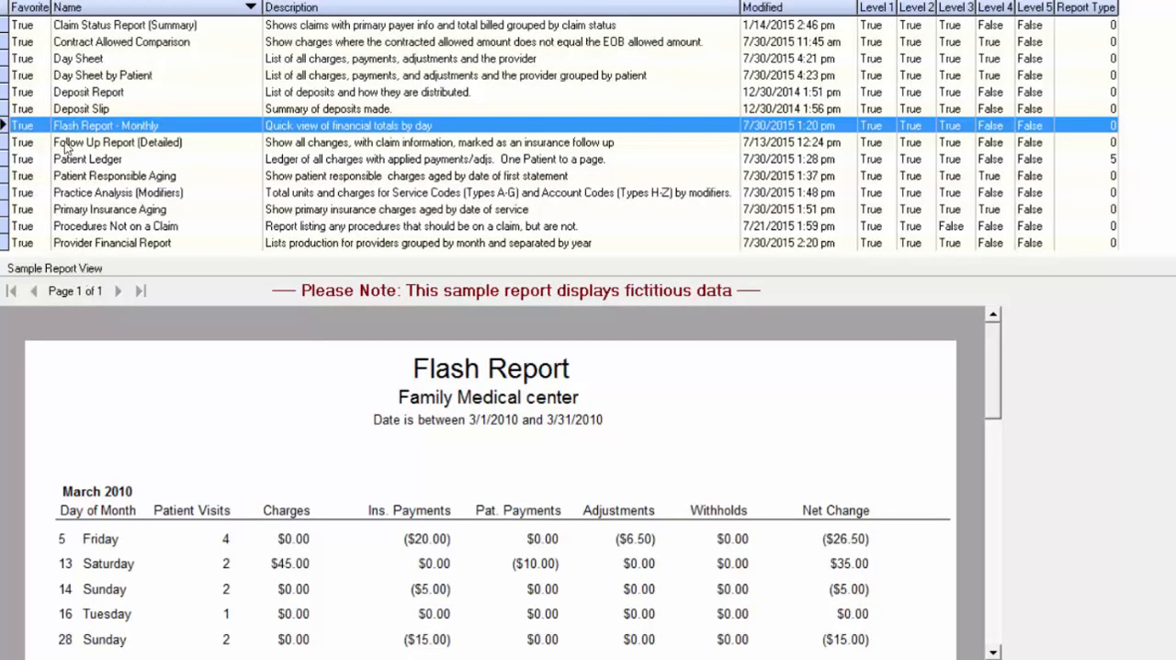
left_click(127, 230)
scroll(71, 162, "down", 2)
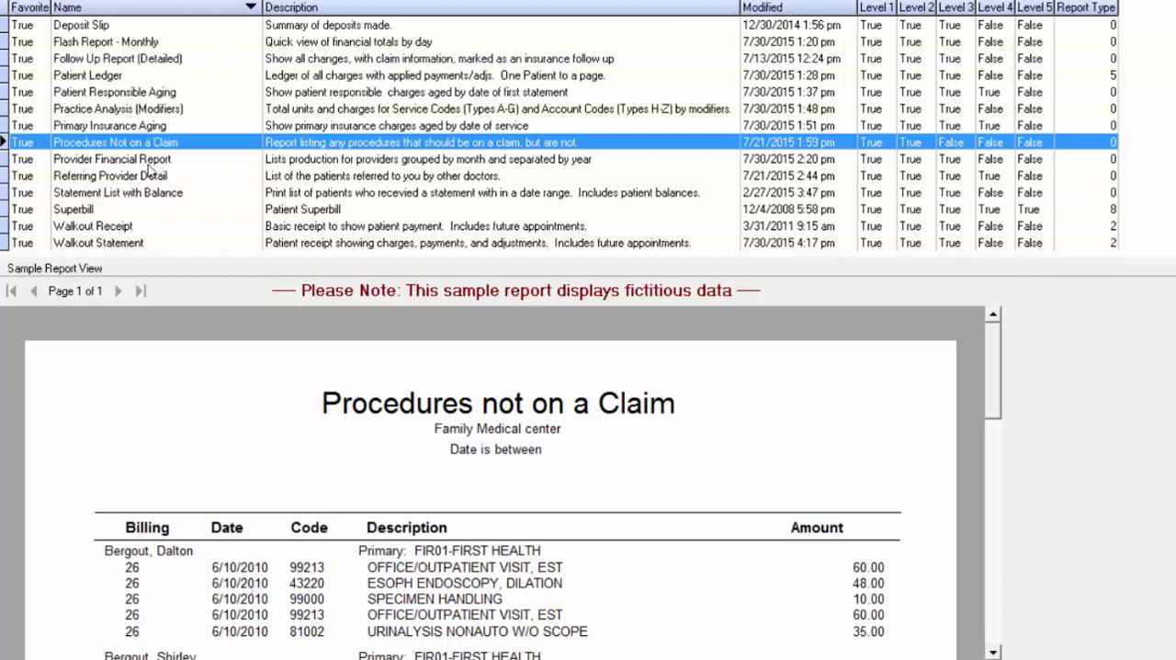
- Check the search criteria of the Provider Financial Report, close them without running it, and review its sample of monthly totals
key("Down")
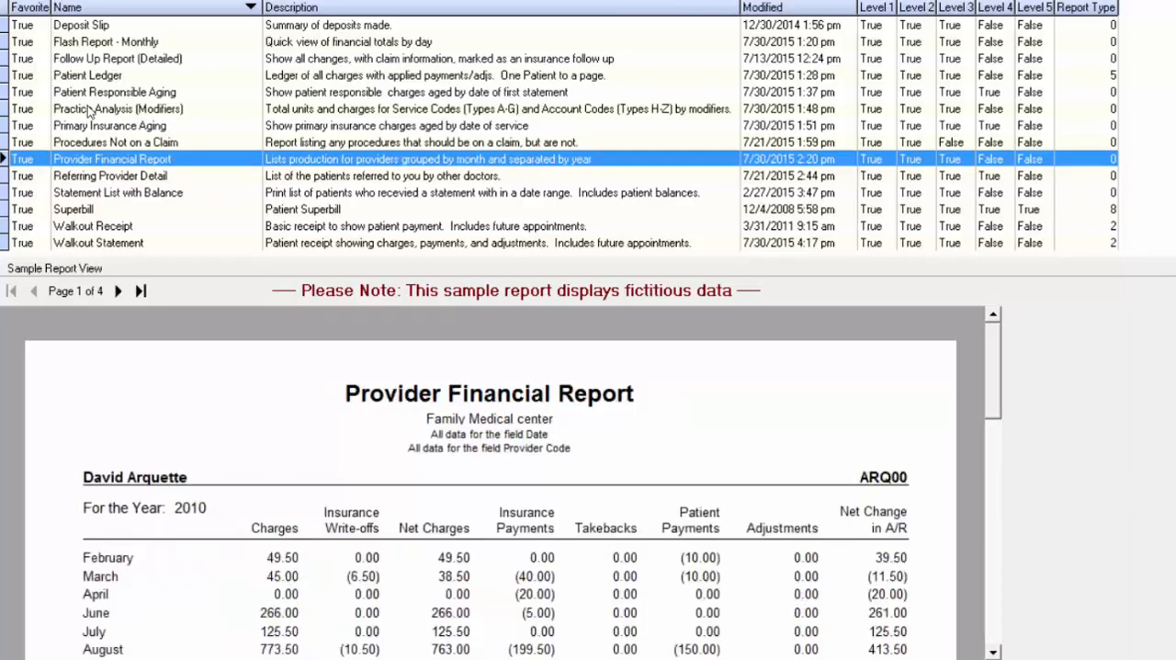
double_click(144, 164)
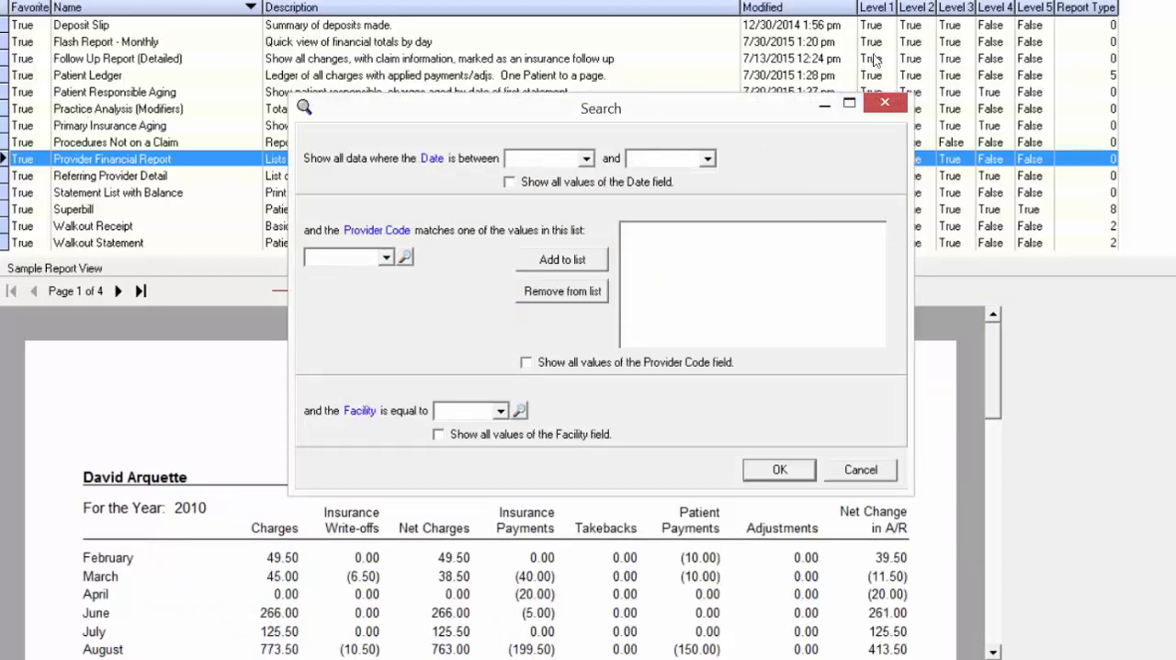
left_click(861, 470)
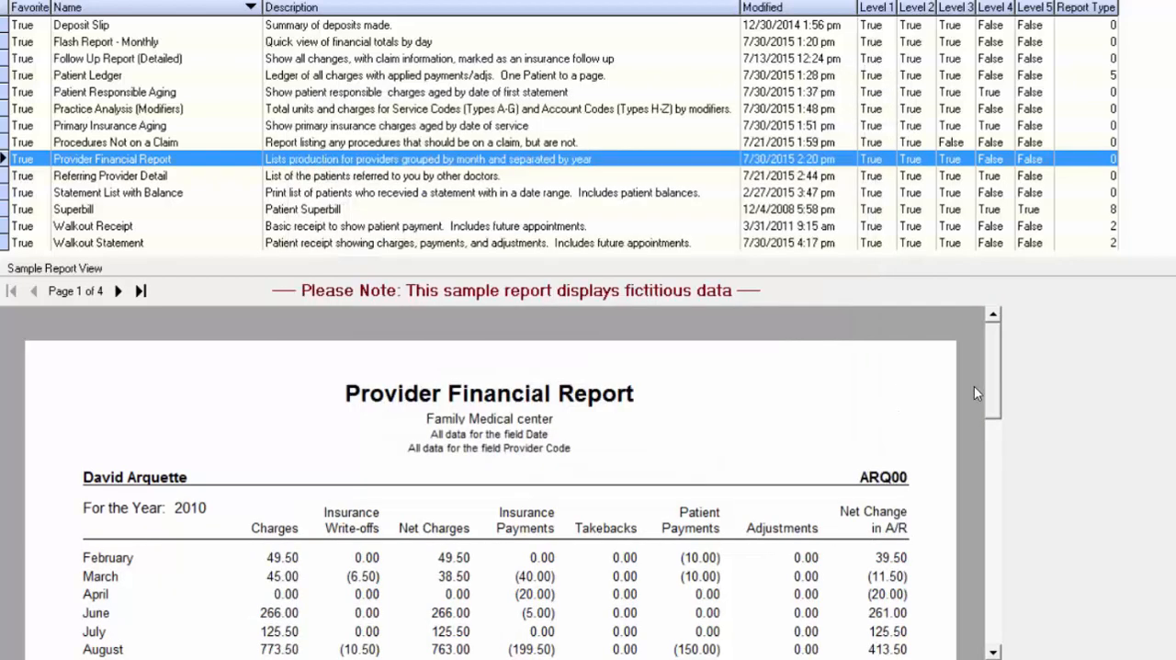
left_click_drag(991, 382, 986, 418)
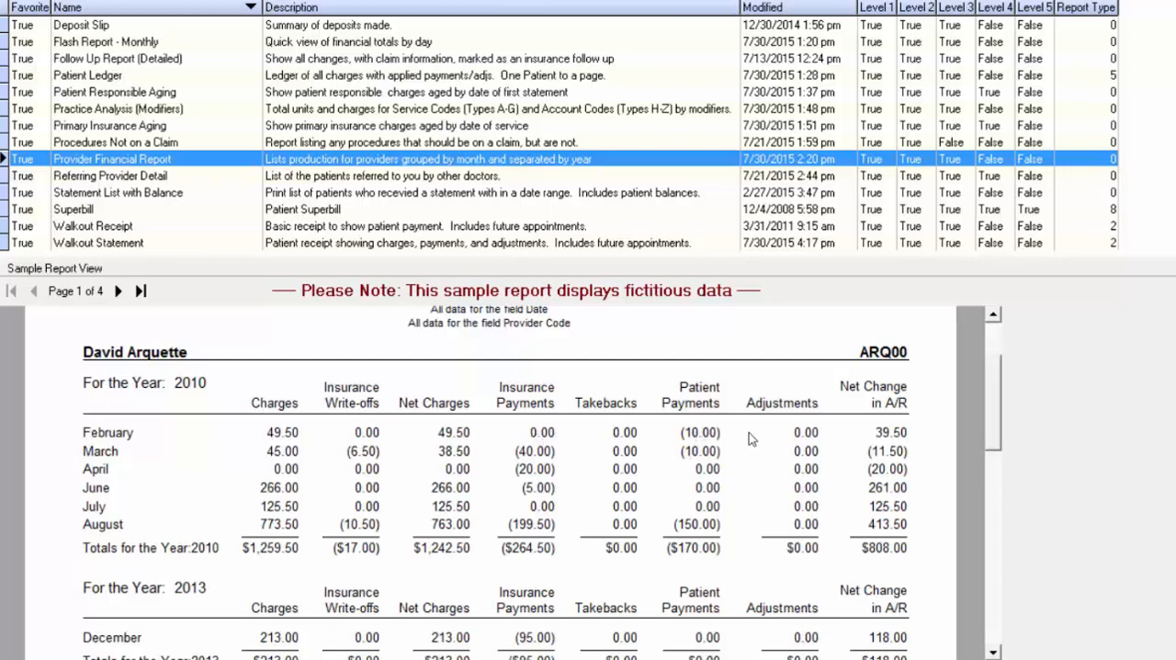
- Review the sample views of the Referring Provider Detail and Statement List with Balance reports
left_click(102, 177)
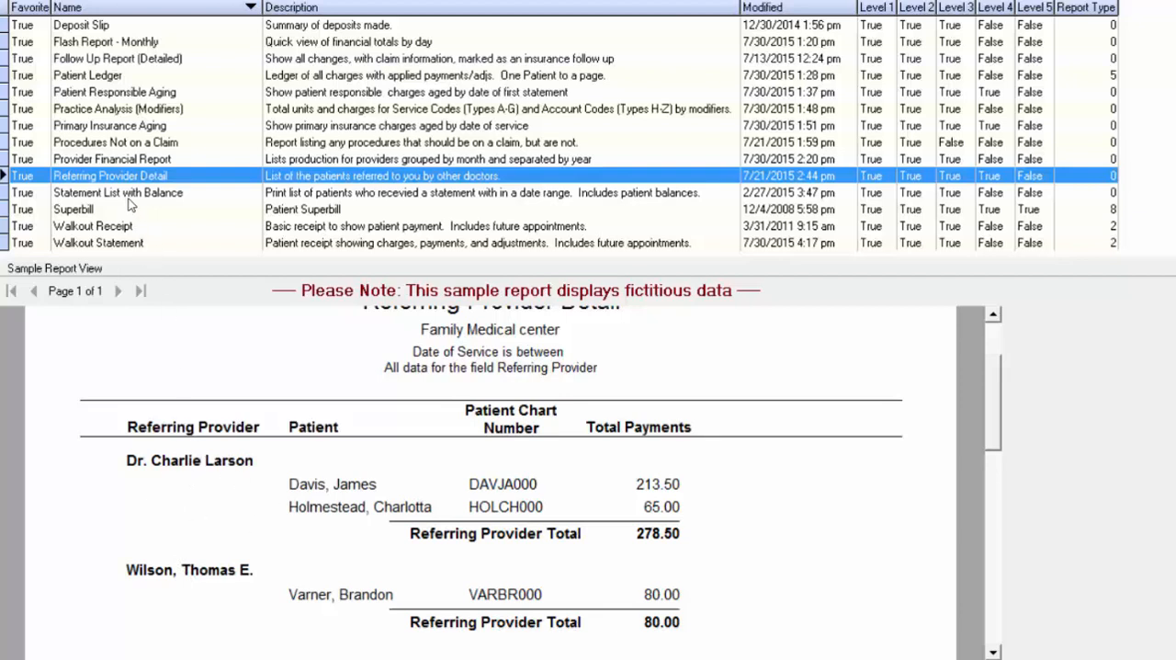
left_click(129, 196)
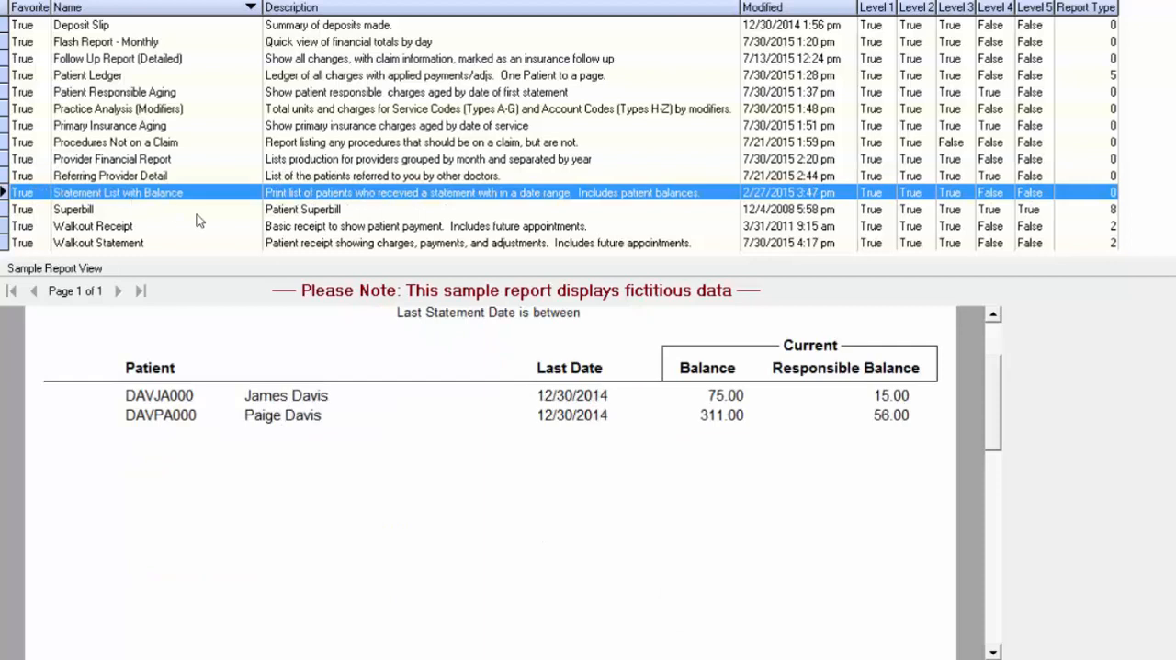
left_click_drag(998, 438, 995, 395)
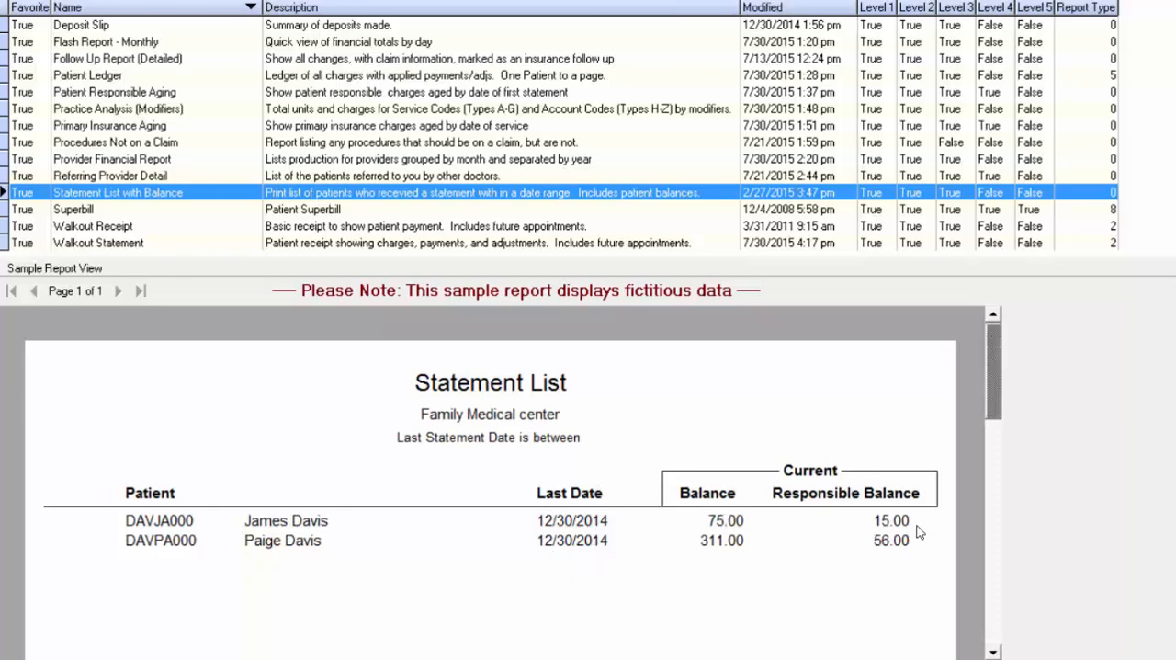
- Review the sample views of the Superbill, Walkout Receipt and Walkout Statement reports
left_click(268, 211)
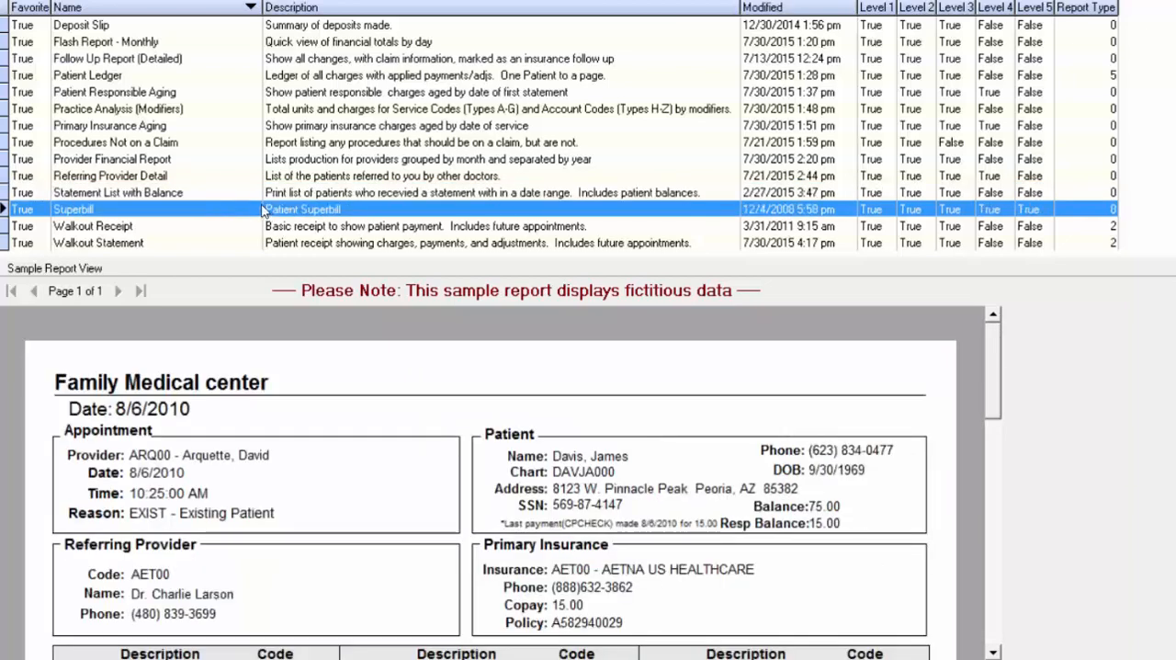
mouse_move(990, 386)
left_mouse_down()
mouse_move(986, 588)
mouse_move(988, 363)
left_mouse_up()
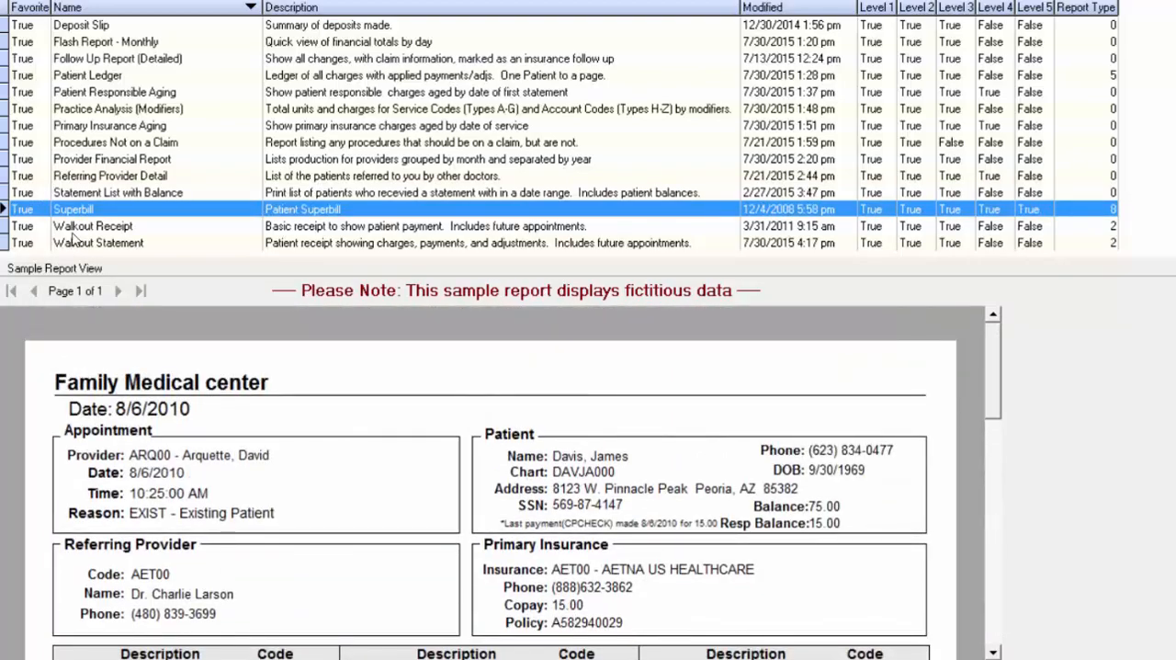
left_click(74, 230)
left_click(94, 244)
left_click(93, 231)
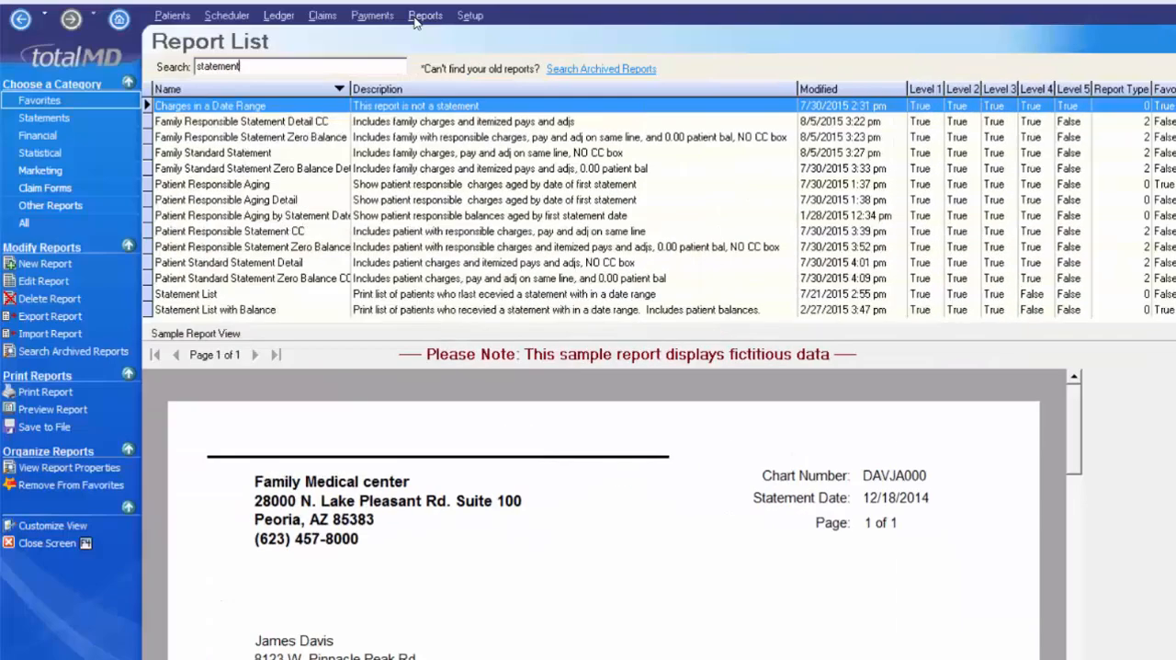
- List the Statements category and examine the Family Responsible Statement Detail CC, Patient Responsible Statement Zero Balance and Family Standard Statement Zero Balance samples
left_click(41, 118)
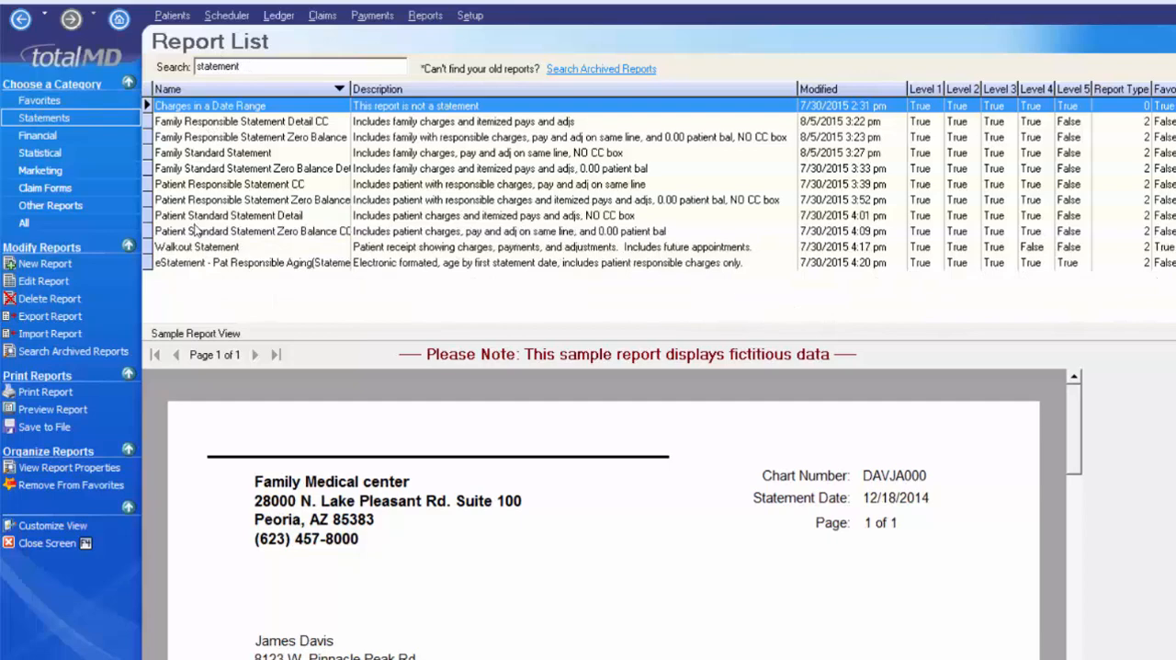
left_click(235, 125)
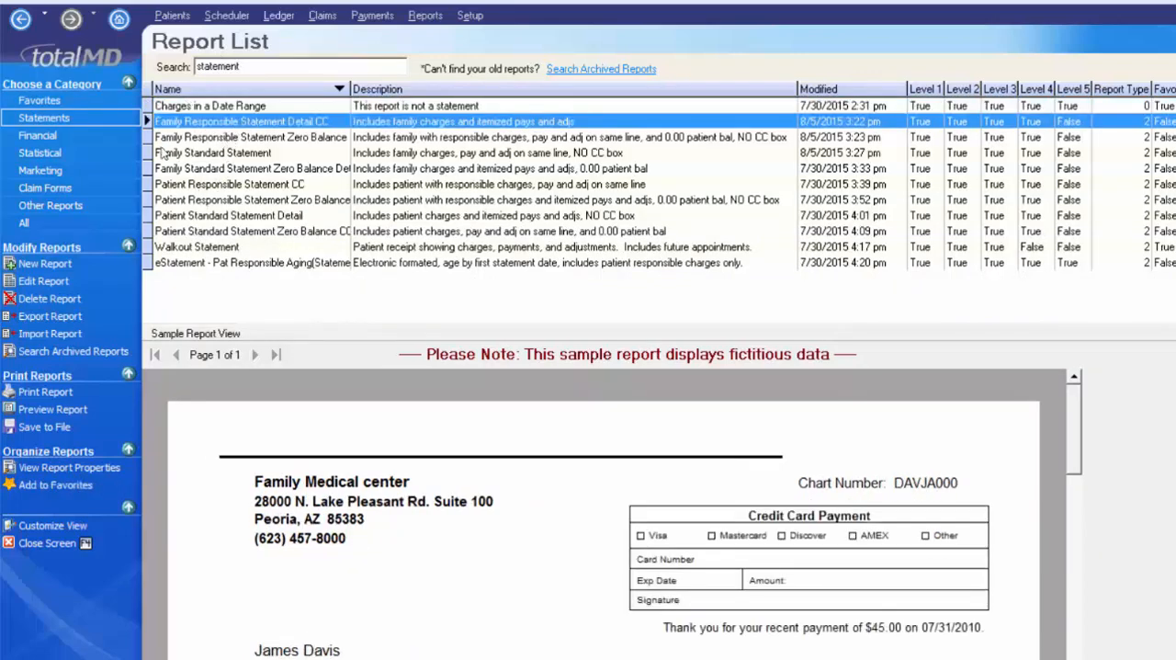
left_click(204, 200)
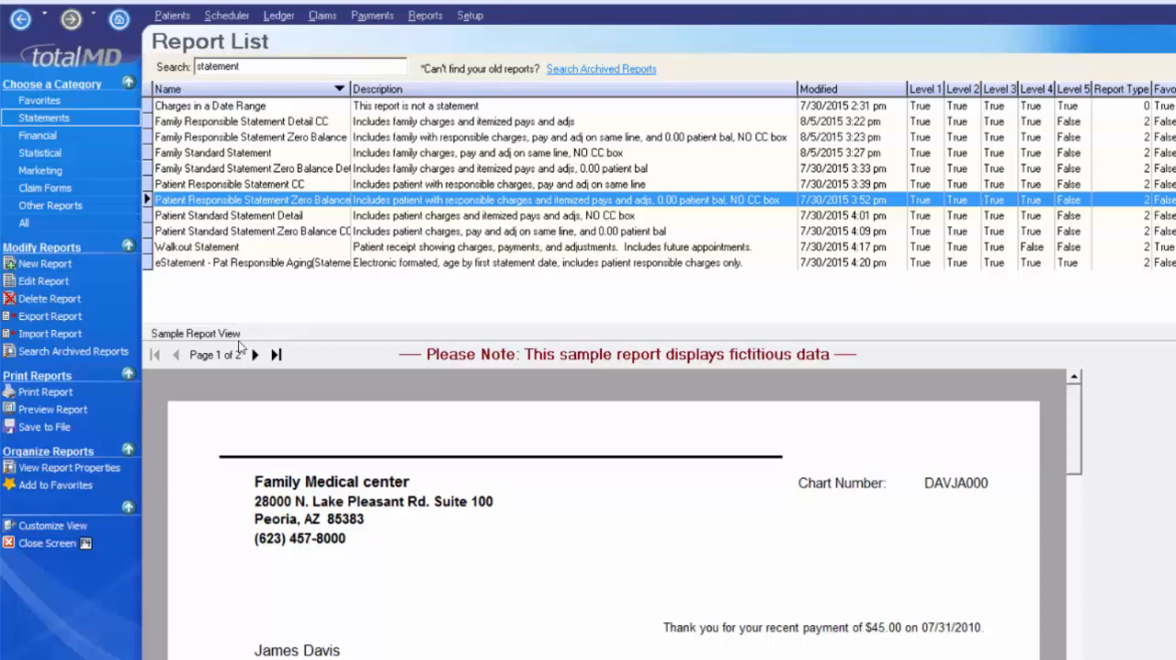
left_click(200, 170)
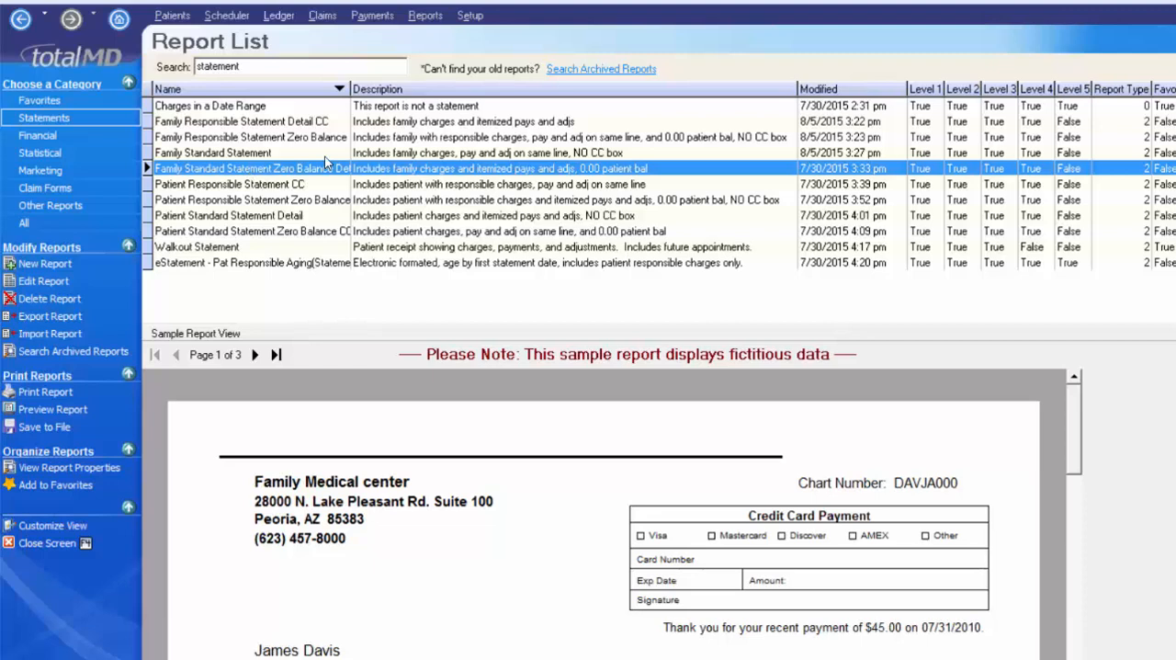
- Compare the Family Standard Statement sample with the Family Standard Zero Balance and Family Responsible Zero Balance statement samples
key("Up")
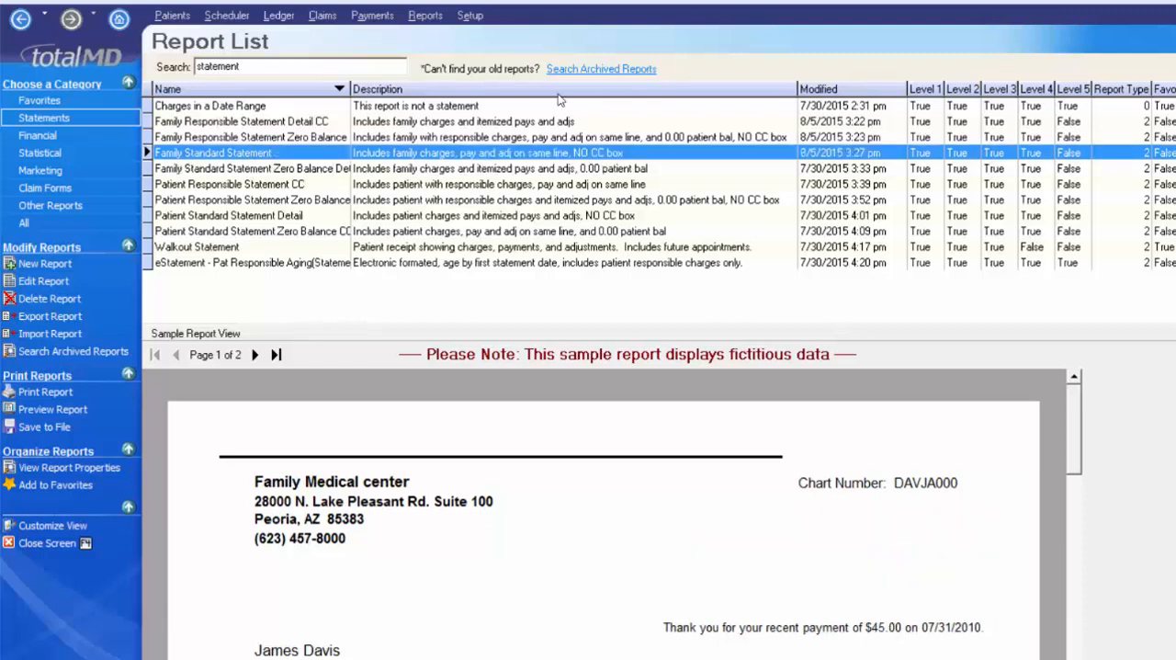
left_click(395, 171)
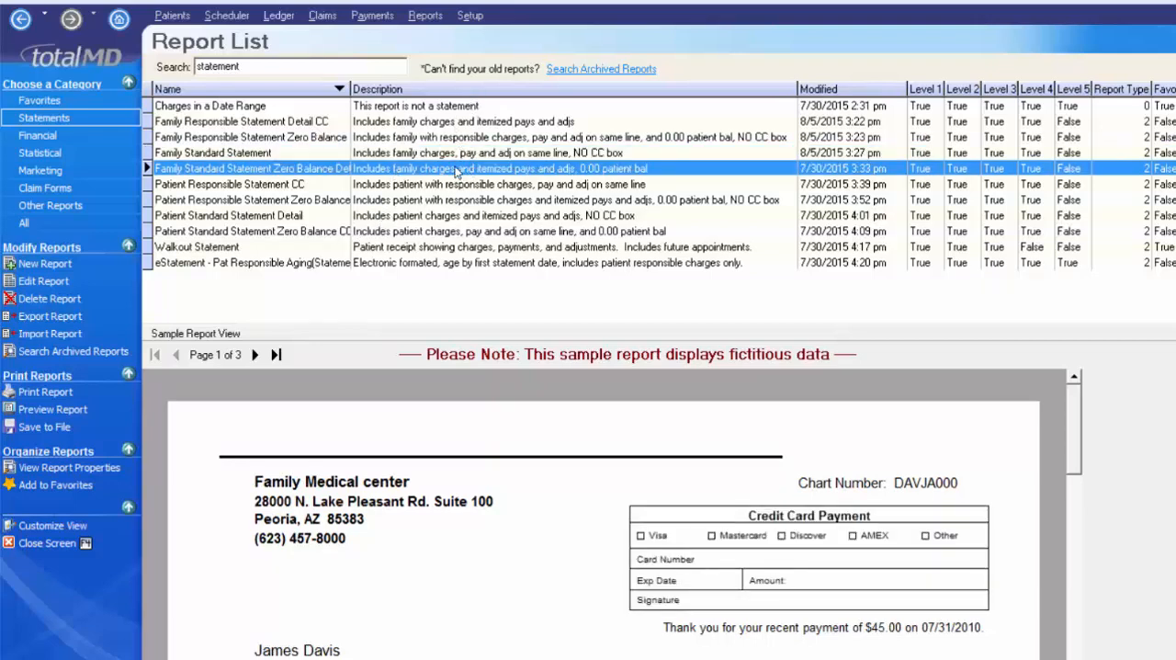
left_click(406, 153)
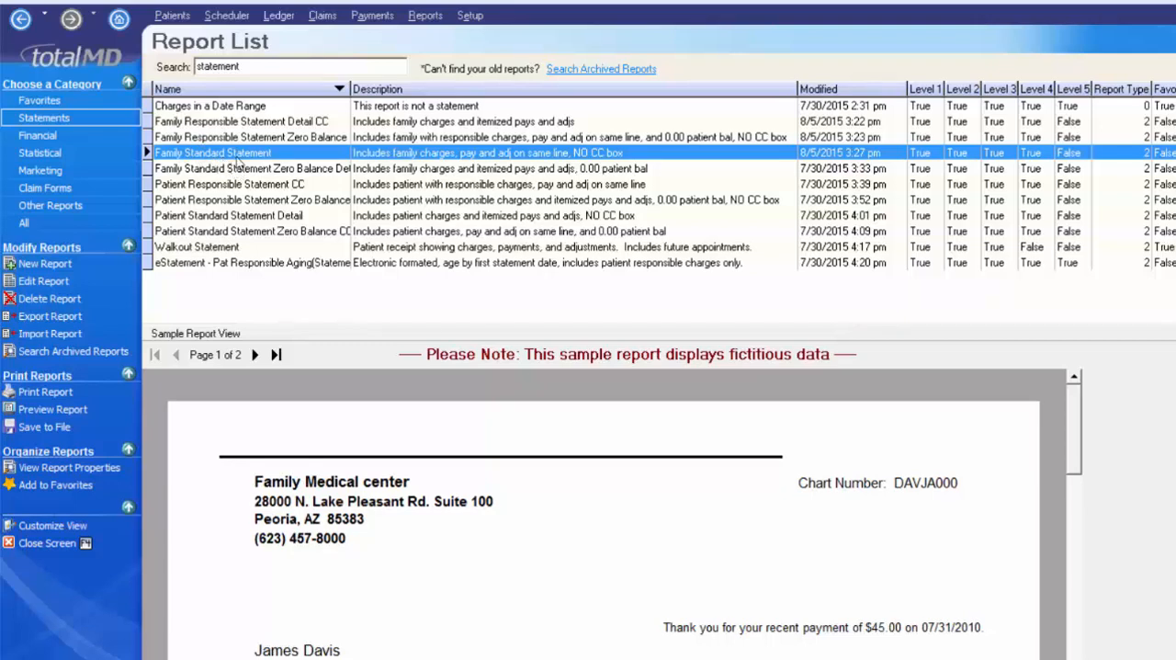
left_click(219, 138)
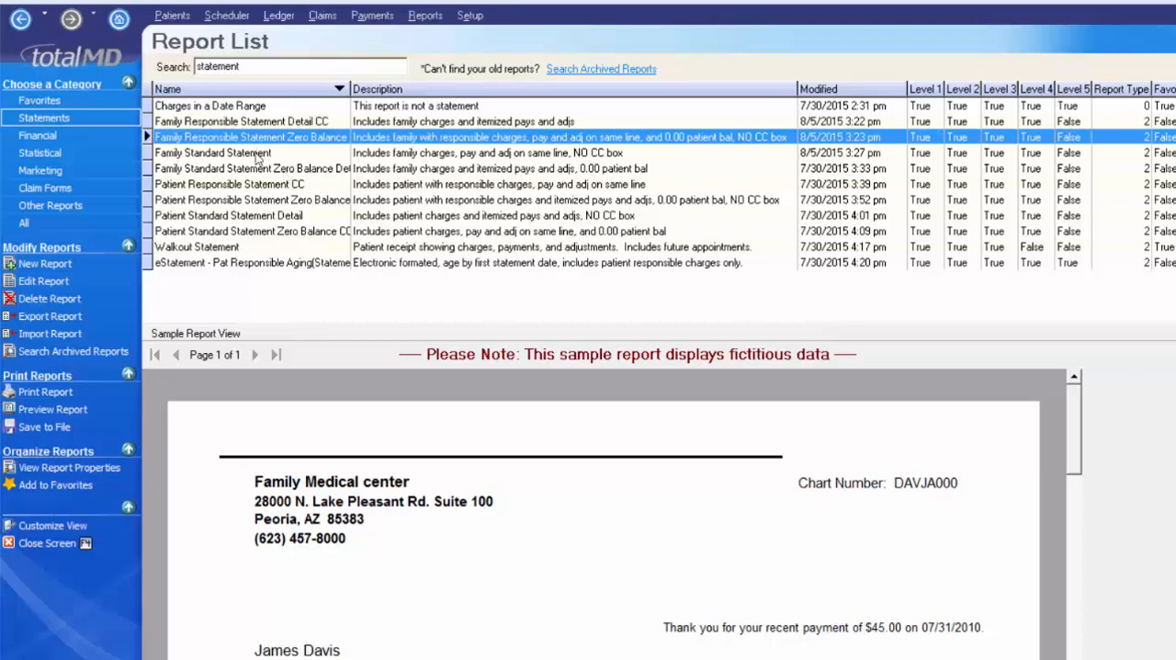
left_click(270, 152)
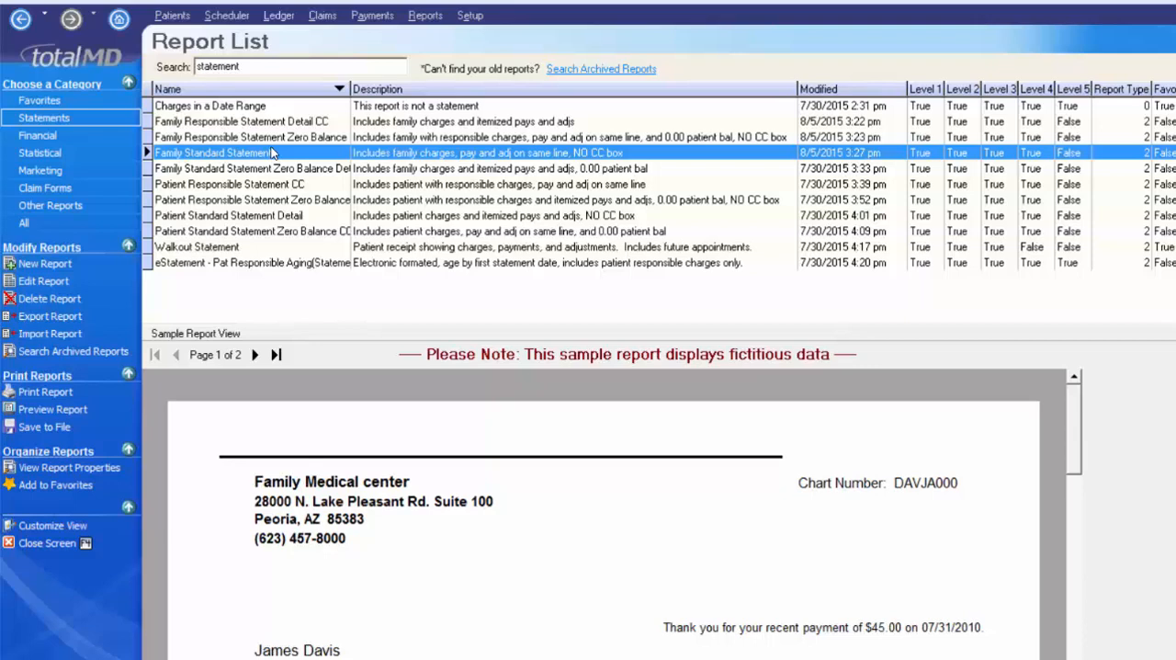
- Check the Family Responsible Zero Balance and Detail CC samples, and preview the Family Standard Statement without any search filters
left_click(277, 138)
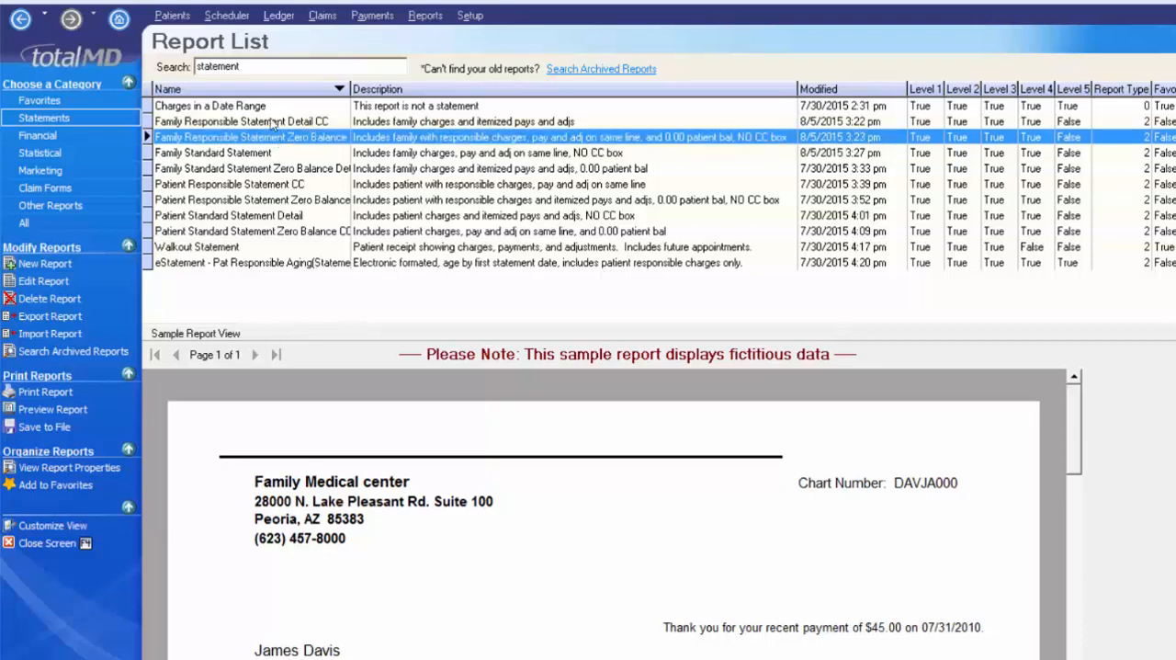
left_click(281, 125)
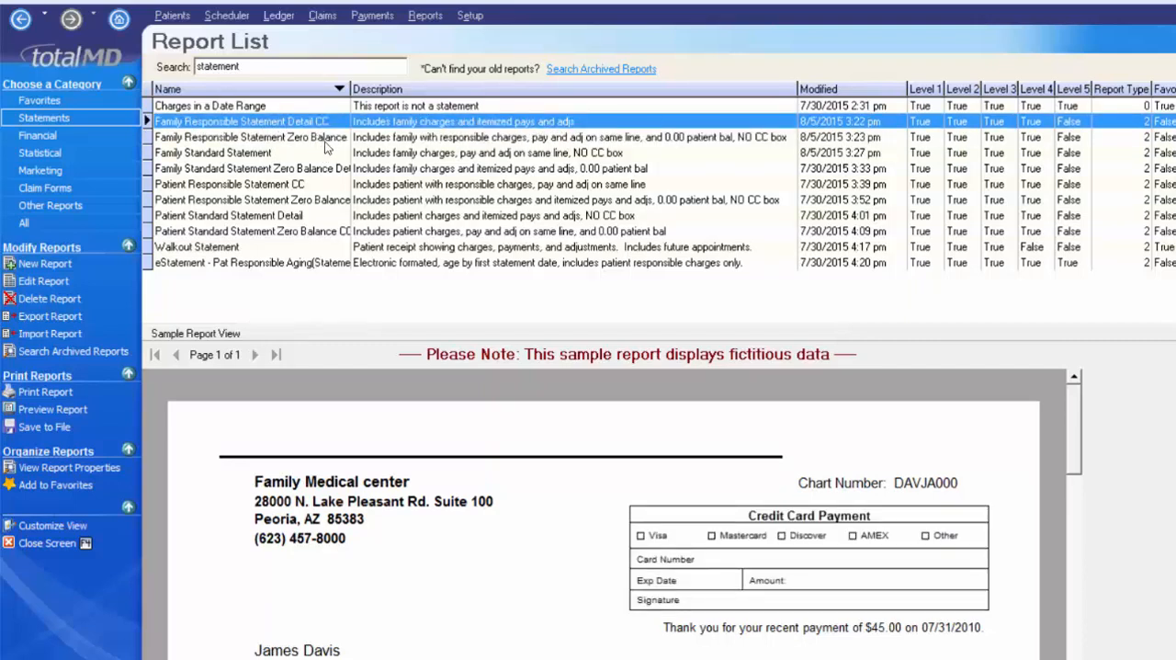
double_click(225, 154)
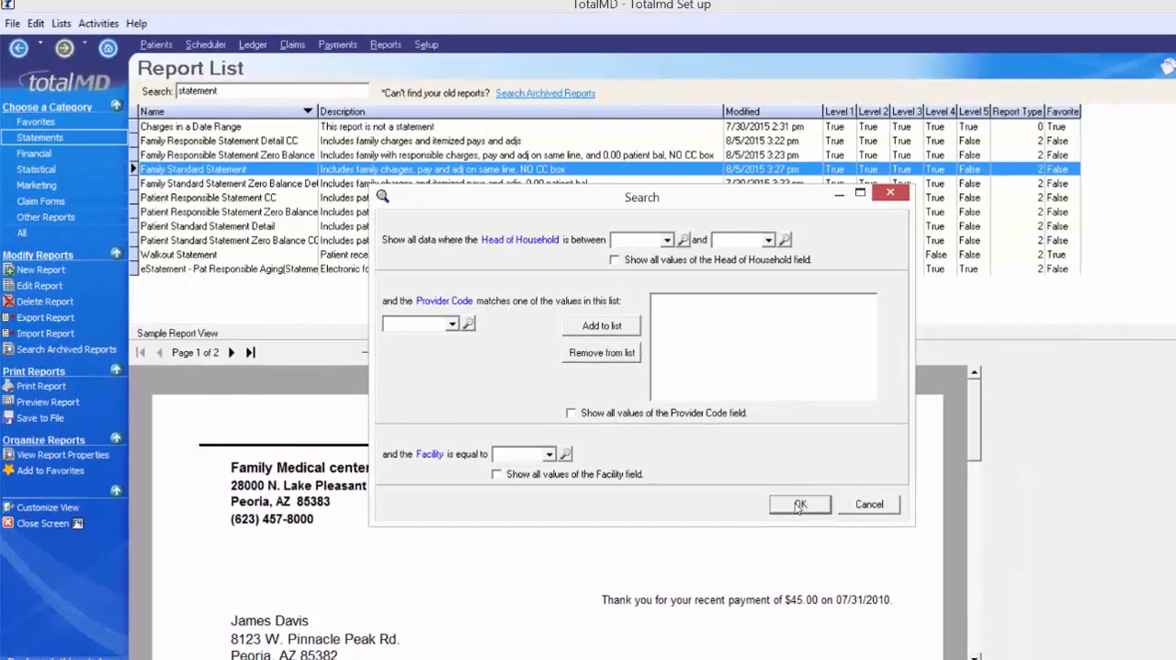
left_click(883, 523)
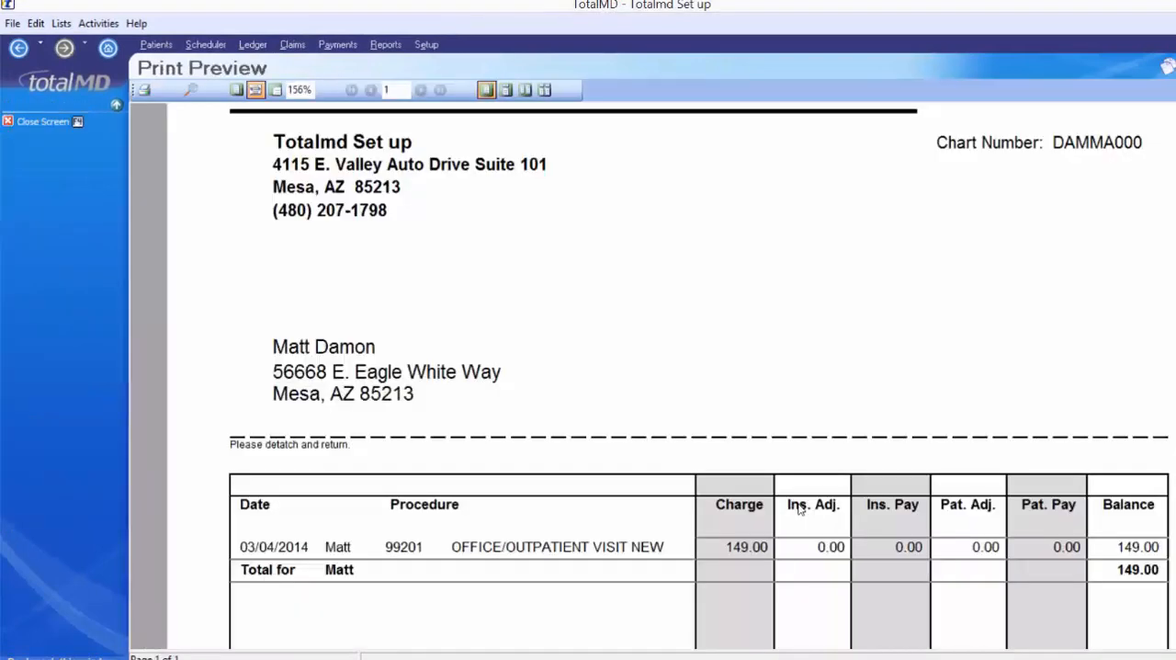
- Examine the previewed Family Standard Statement from its address block and charge columns down to the aging totals and footer message
scroll(761, 508, "down", 2)
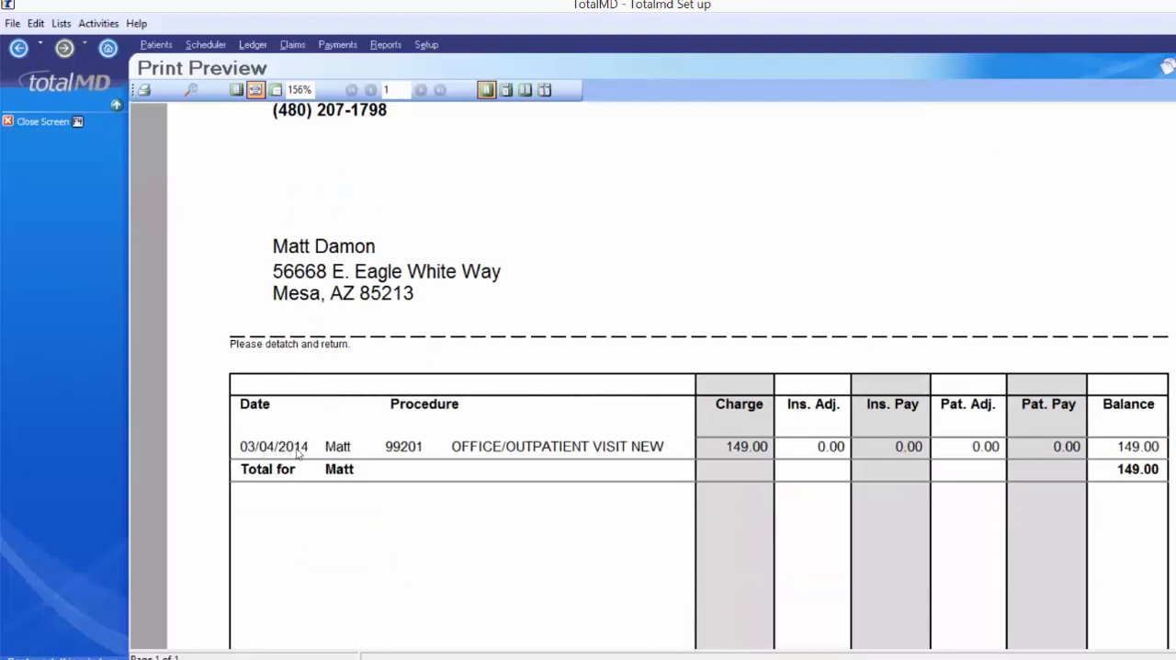
scroll(709, 370, "down", 4)
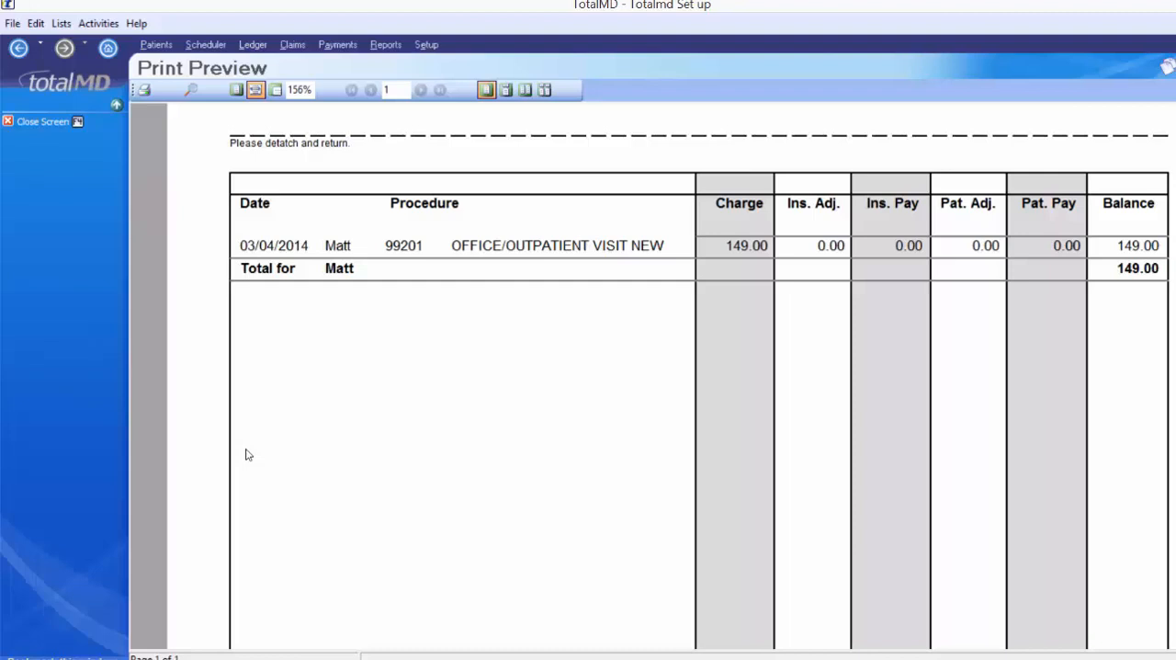
scroll(271, 420, "down", 5)
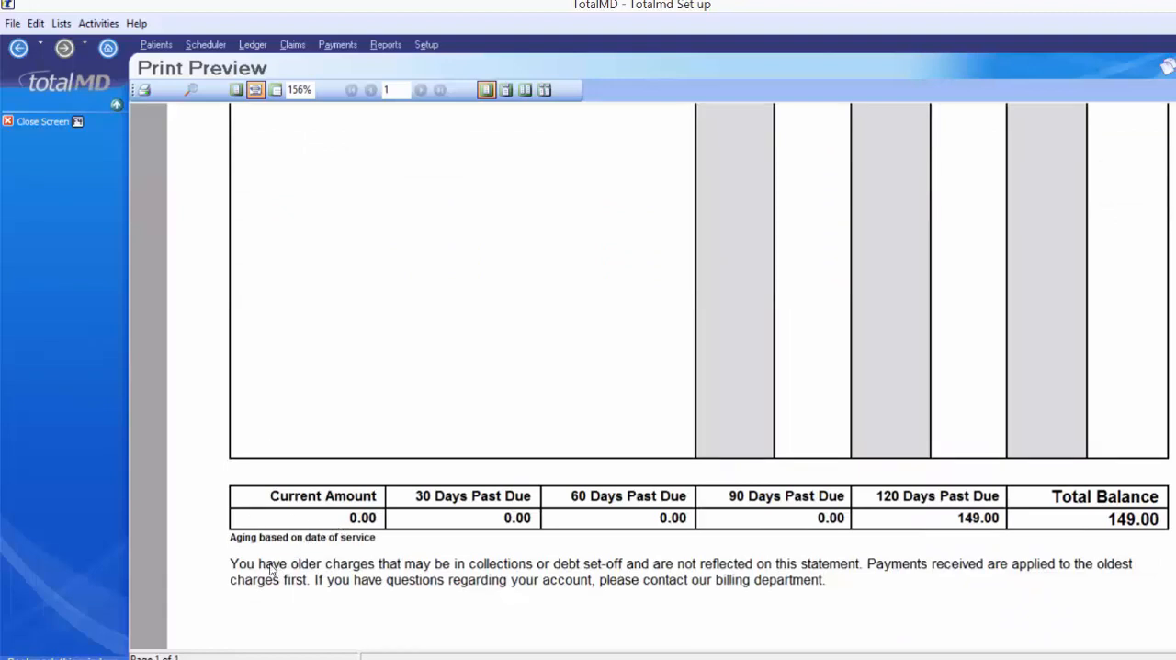
scroll(272, 568, "up", 5)
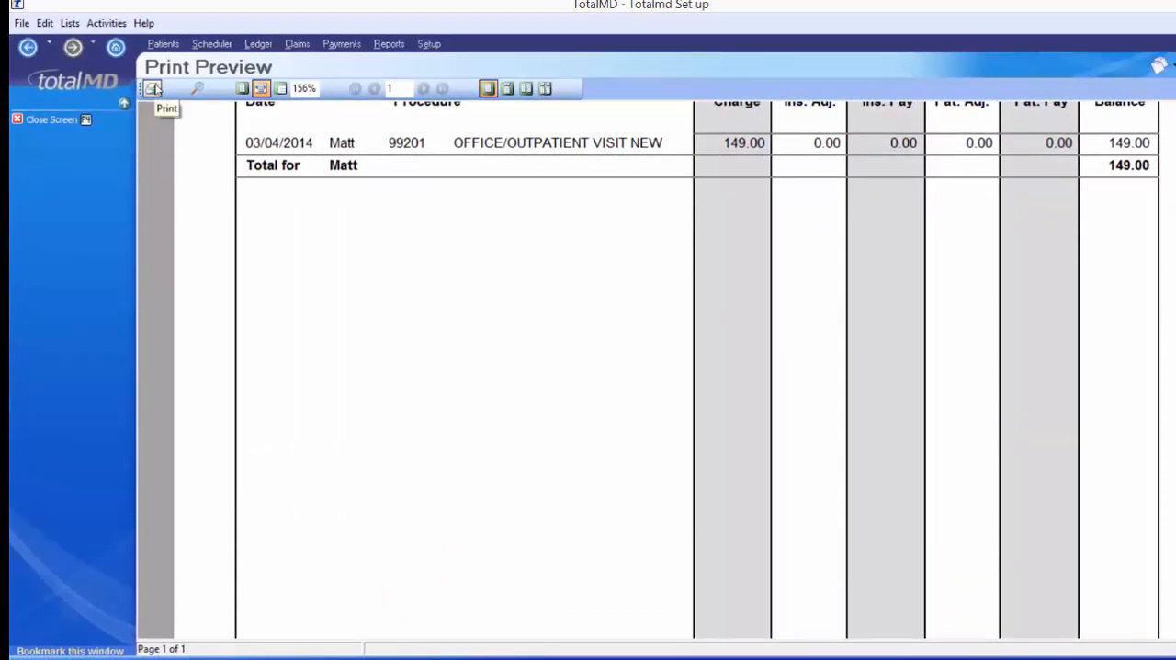
scroll(485, 352, "up", 3)
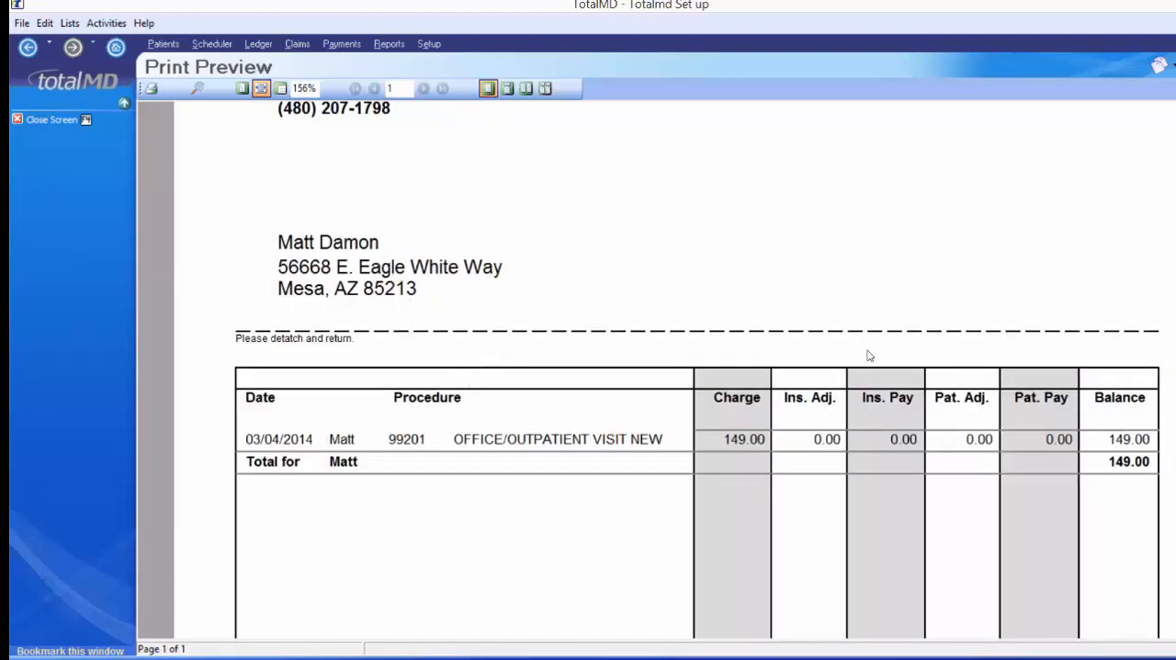
scroll(864, 364, "down", 3)
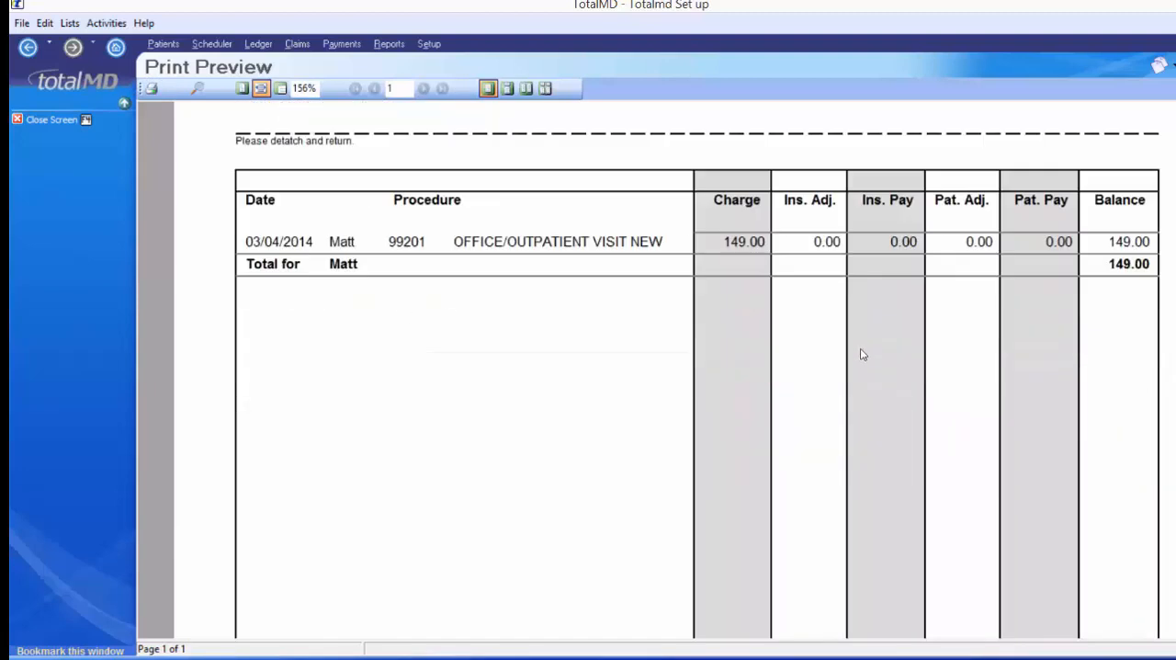
scroll(860, 349, "down", 3)
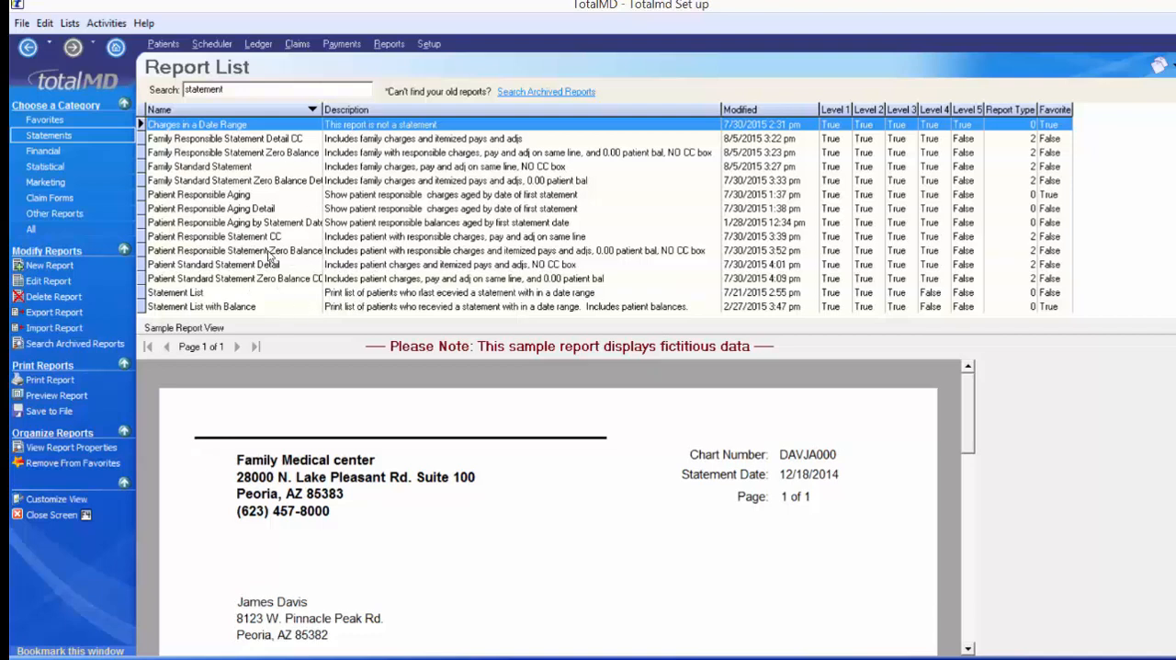
- Set the report list to all categories and return to the home page
left_click(67, 228)
left_click(27, 228)
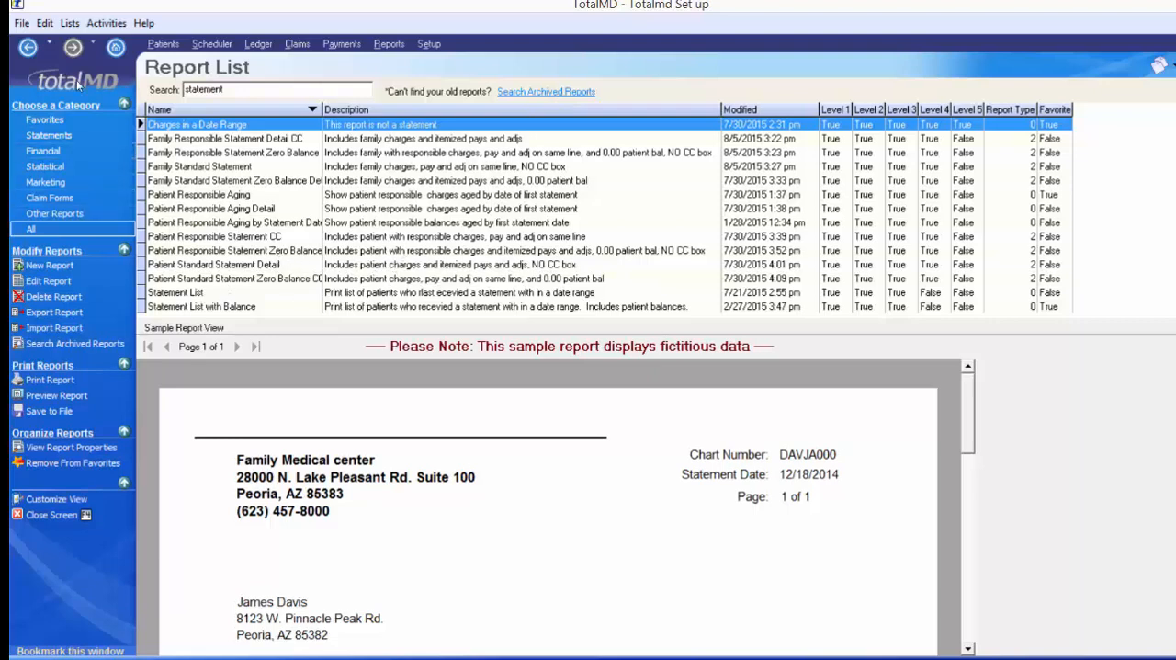
left_click(28, 46)
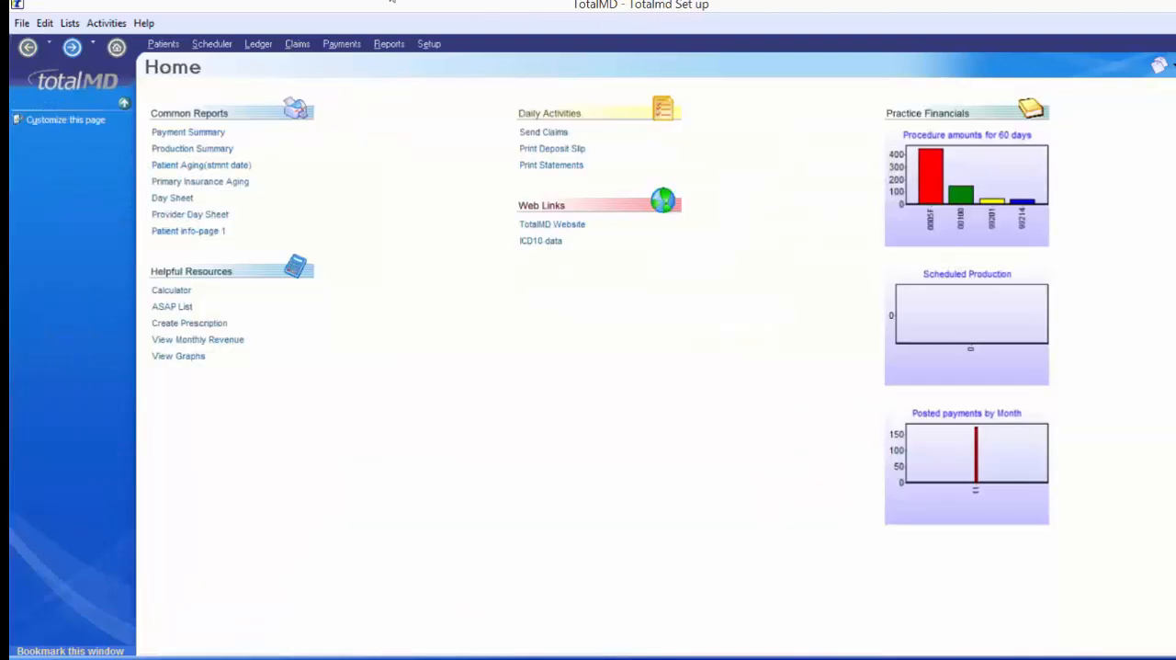
- Open the patient list and select each of the two named patient records in turn
left_click(163, 44)
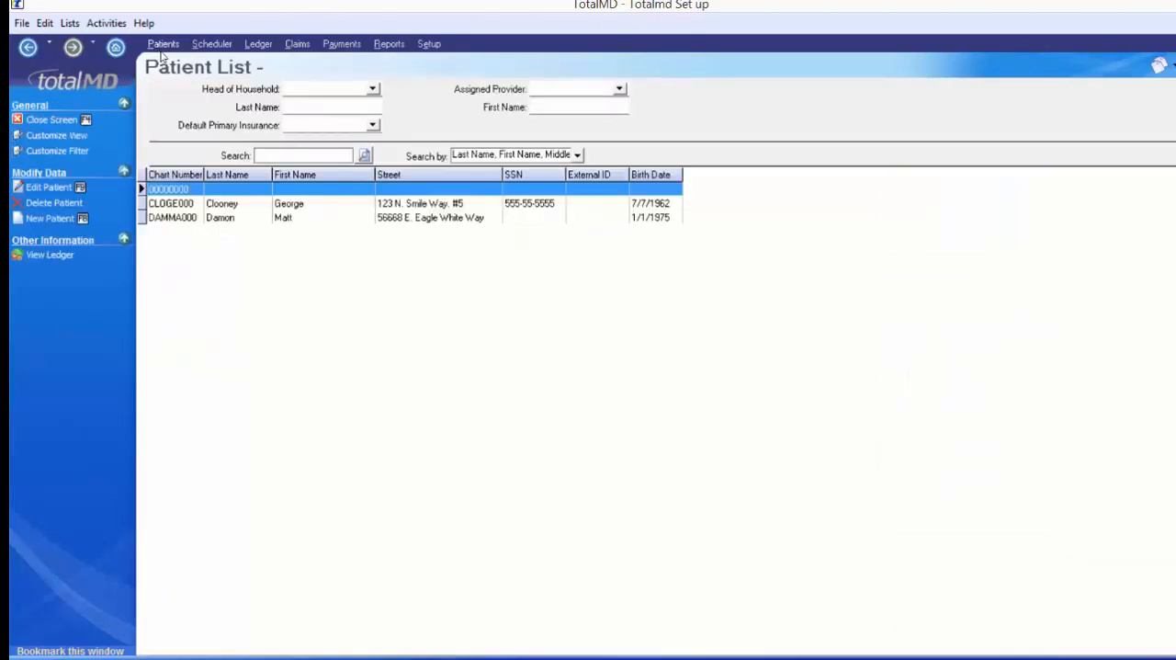
left_click(222, 205)
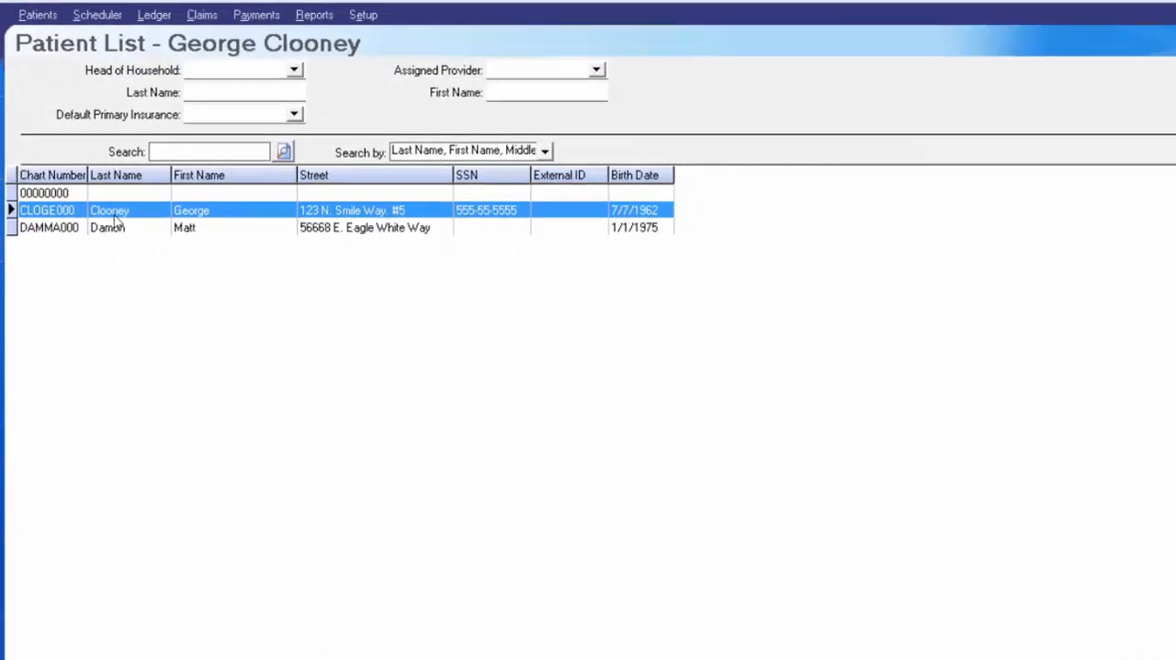
left_click(188, 229)
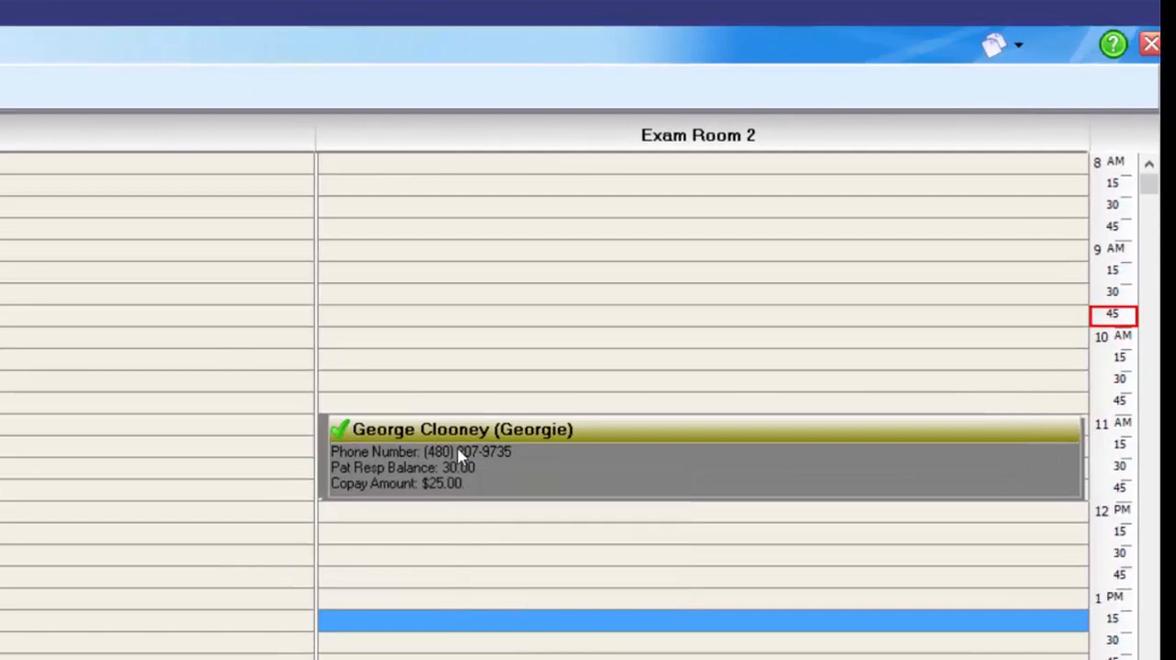
- Open the ID Card documents for the patient booked at 11 AM in Exam Room 2 and check the sorting options
left_click(460, 457)
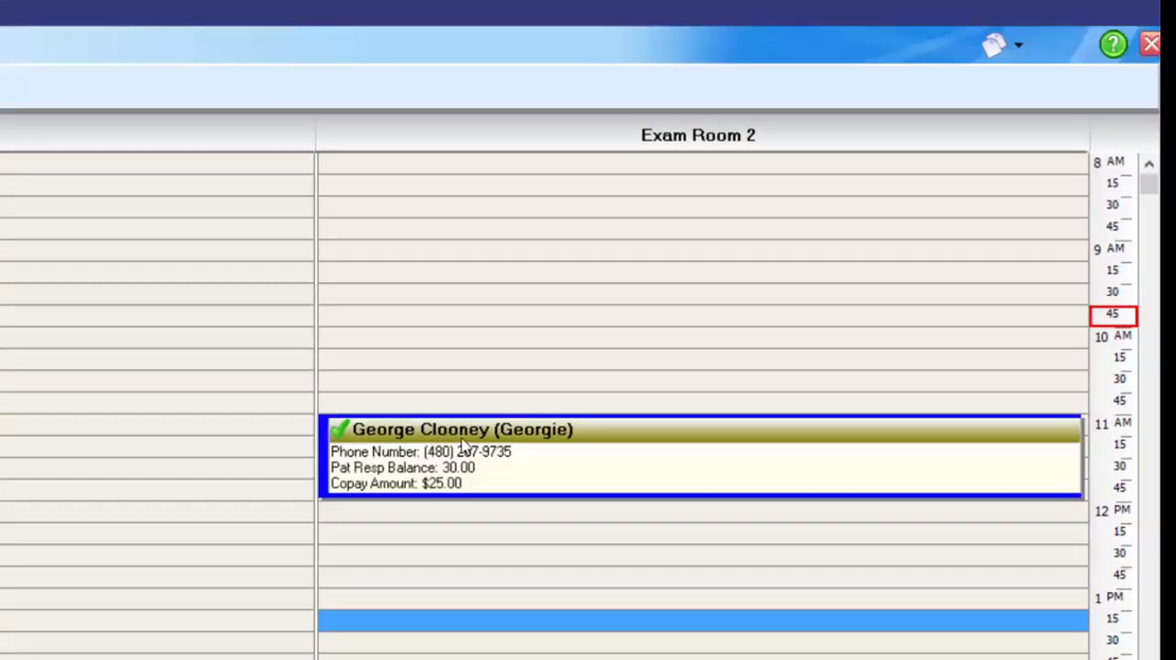
left_click(1020, 46)
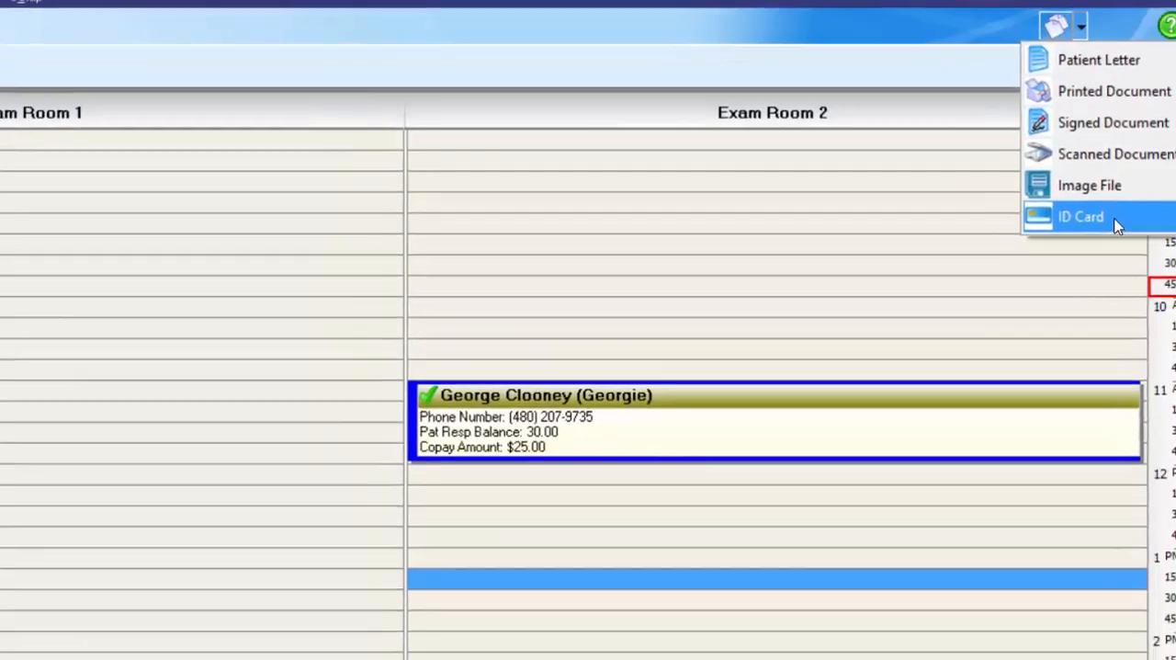
left_click(1052, 244)
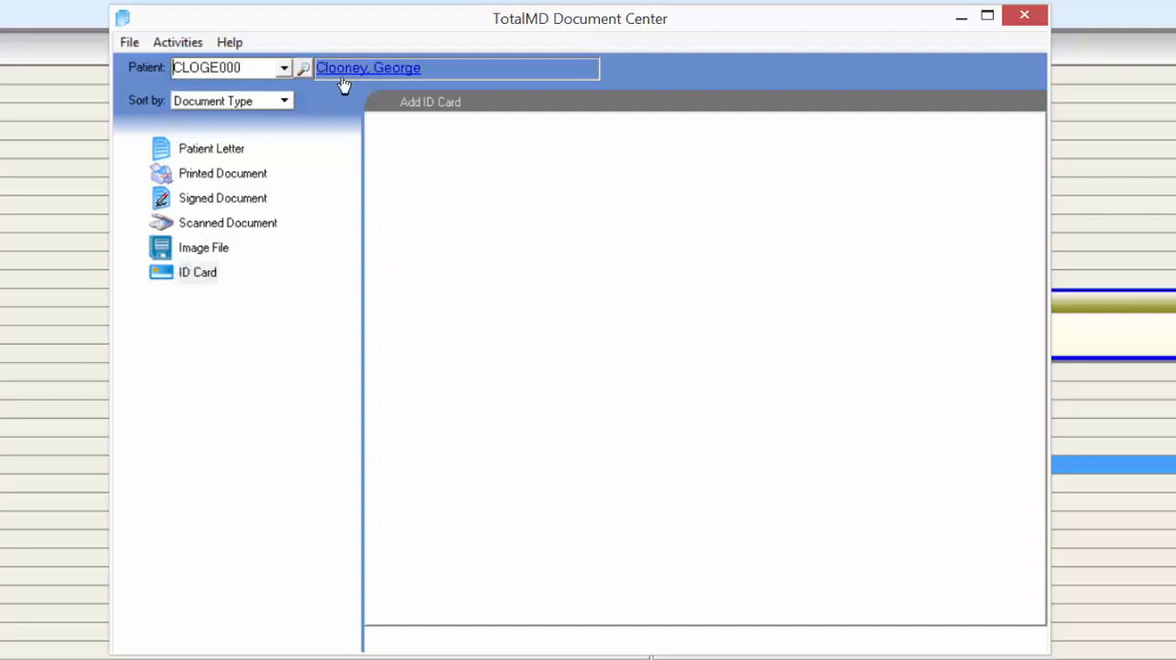
left_click(256, 101)
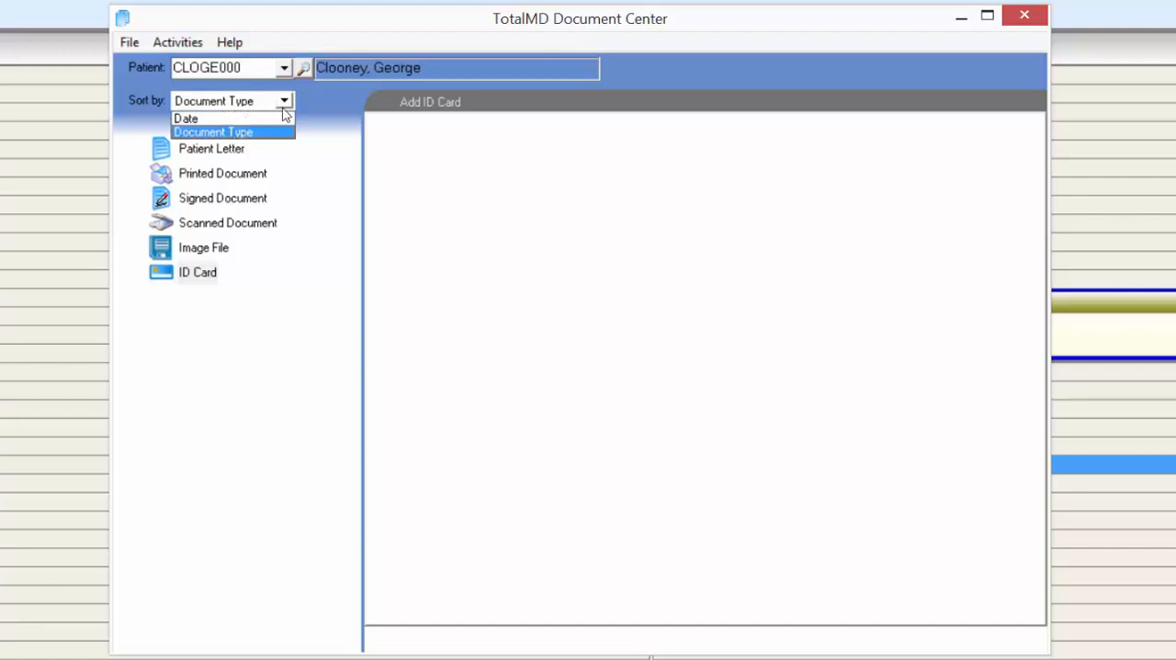
left_click(186, 70)
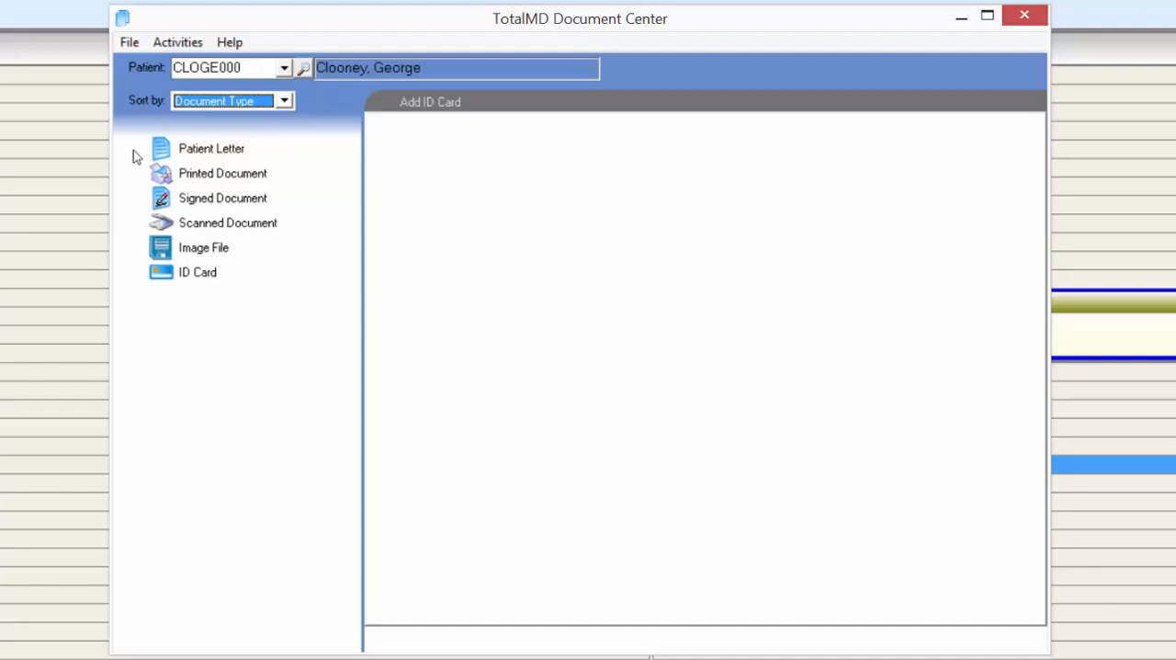
- Start a new document type named EOB's in the program preferences, with Device as its source
left_click(128, 42)
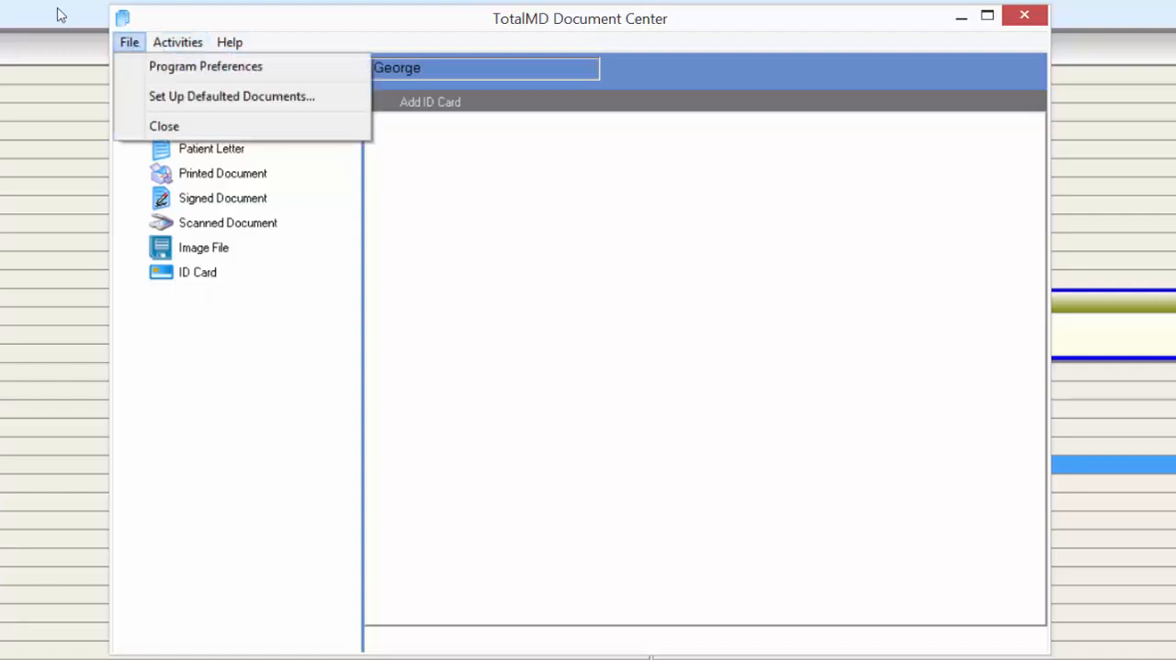
left_click(147, 72)
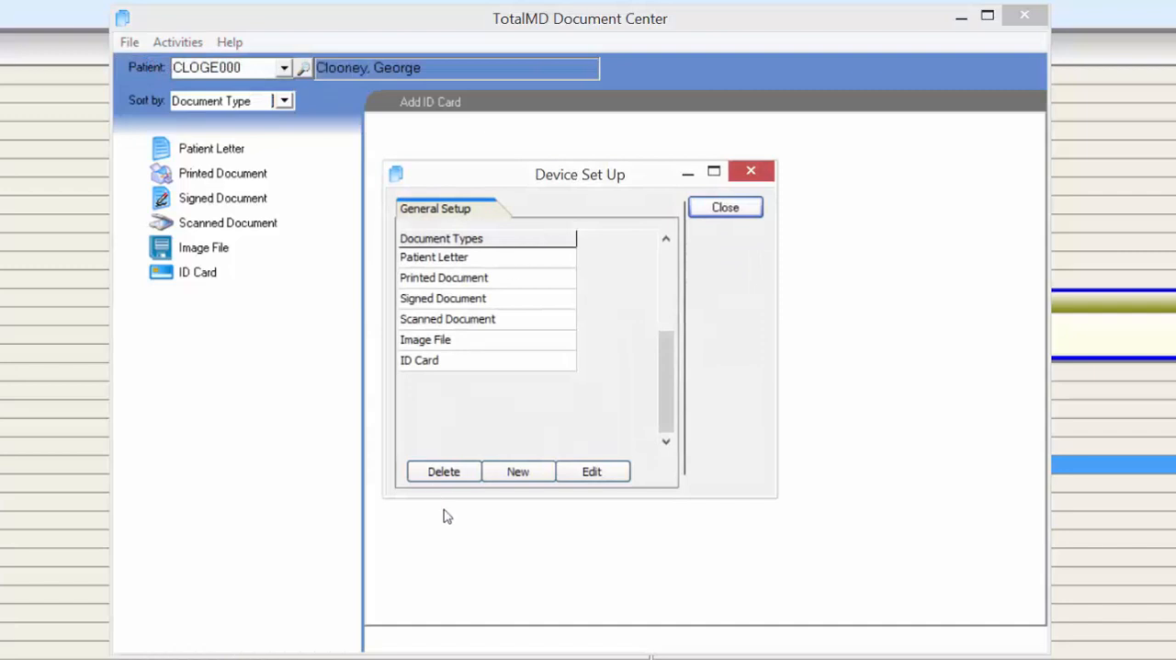
left_click(526, 472)
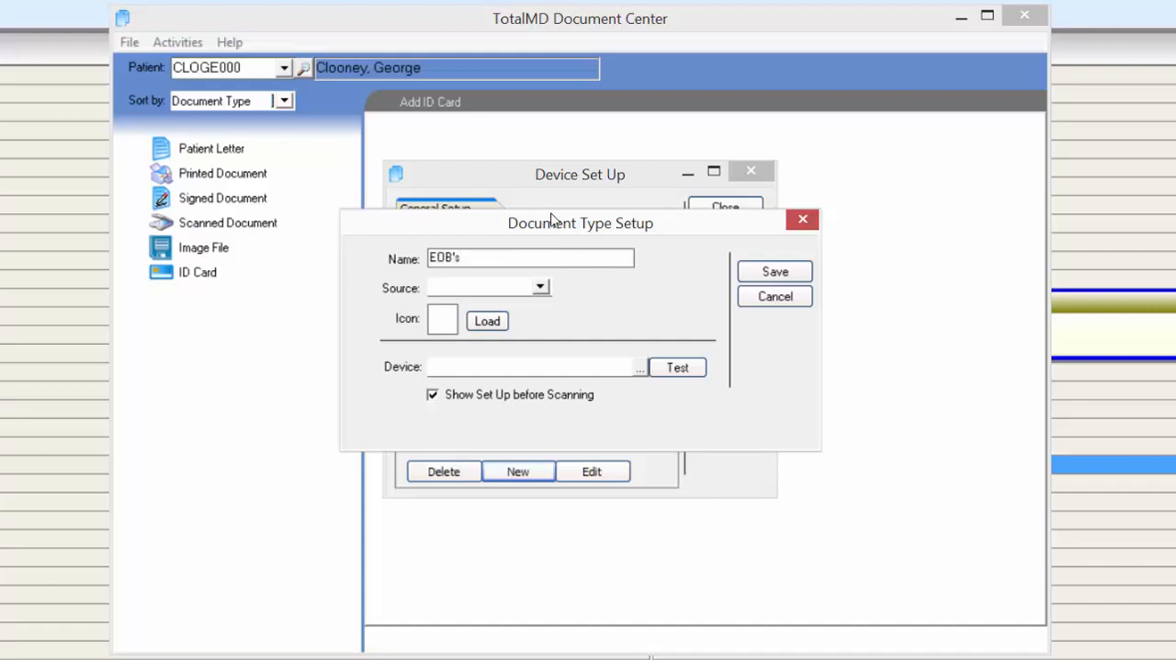
left_click(542, 288)
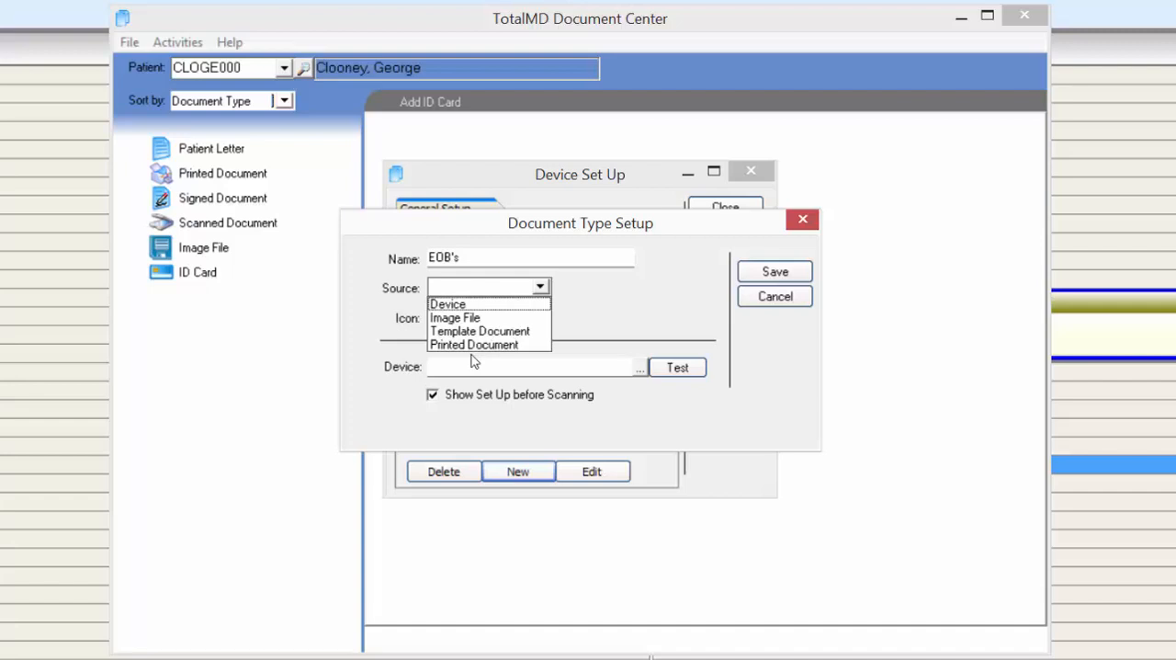
left_click(450, 304)
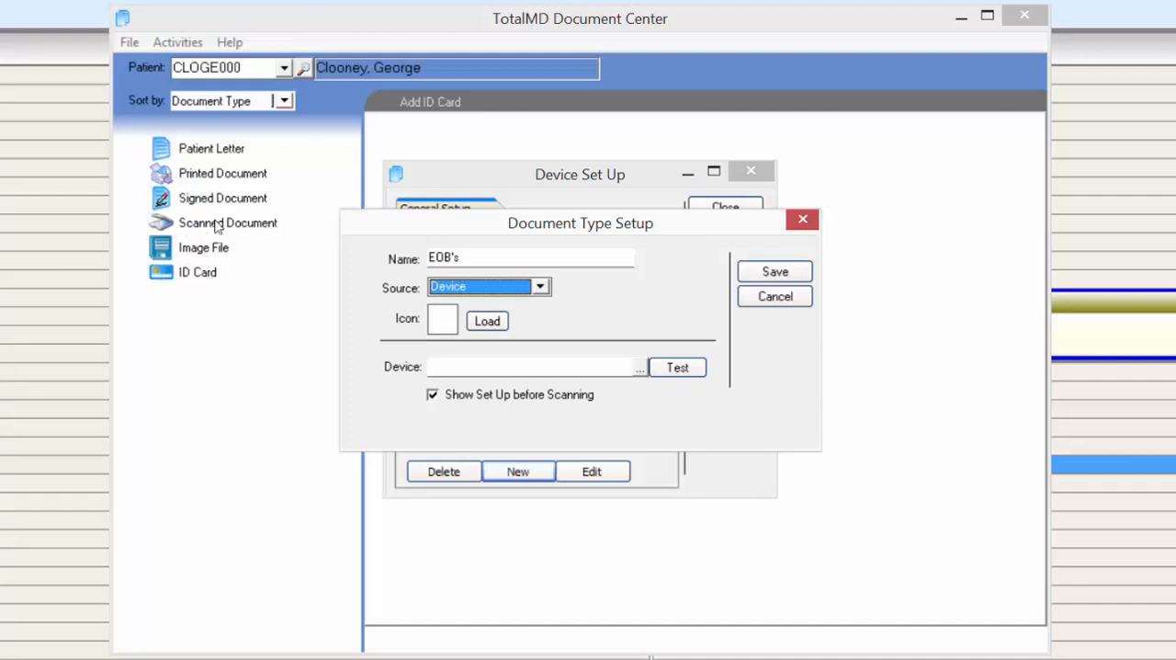
- Assign the Neat Mobile Scanner to the EOB's document type, save it and close the device setup
left_click(448, 321)
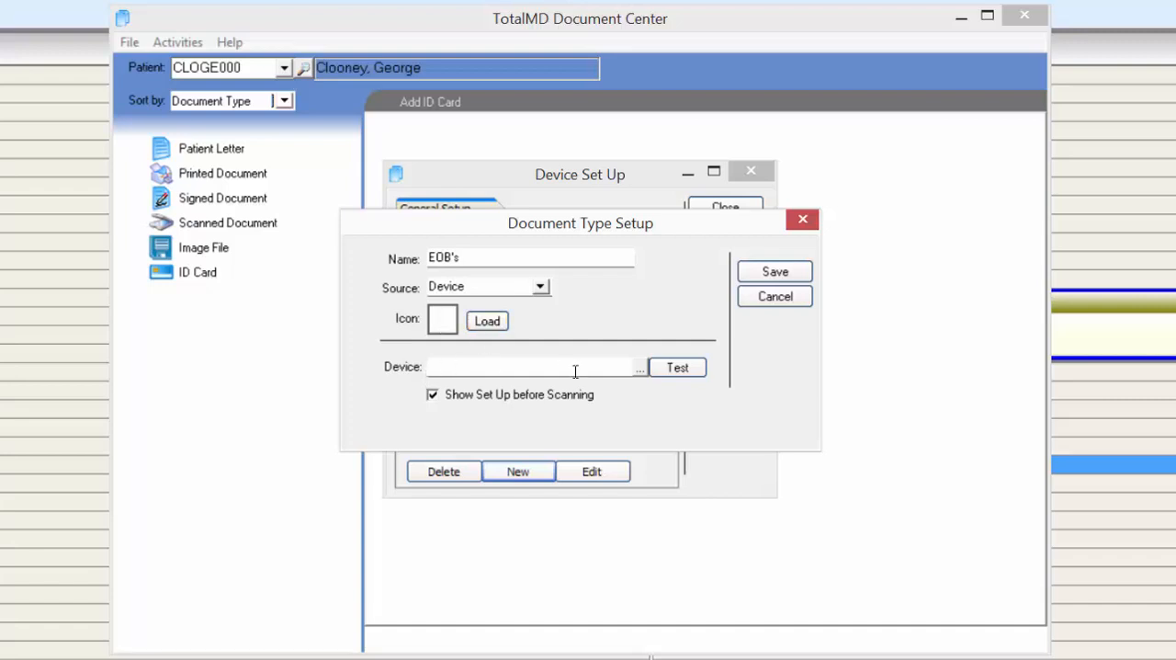
left_click_drag(528, 192, 759, 209)
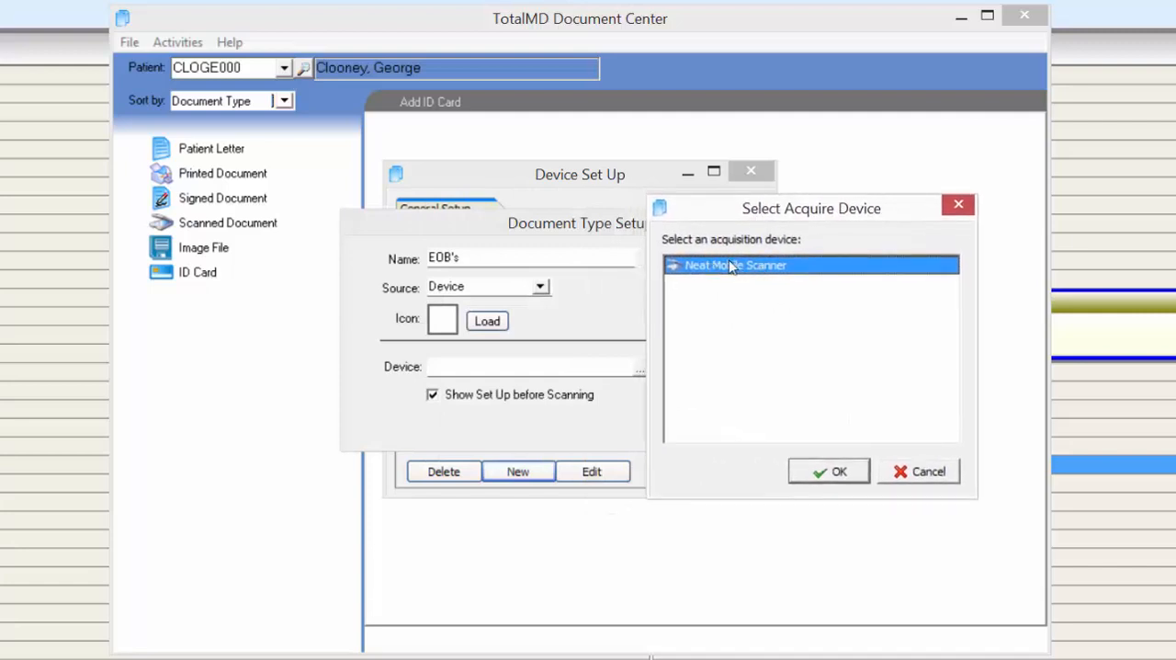
left_click(829, 472)
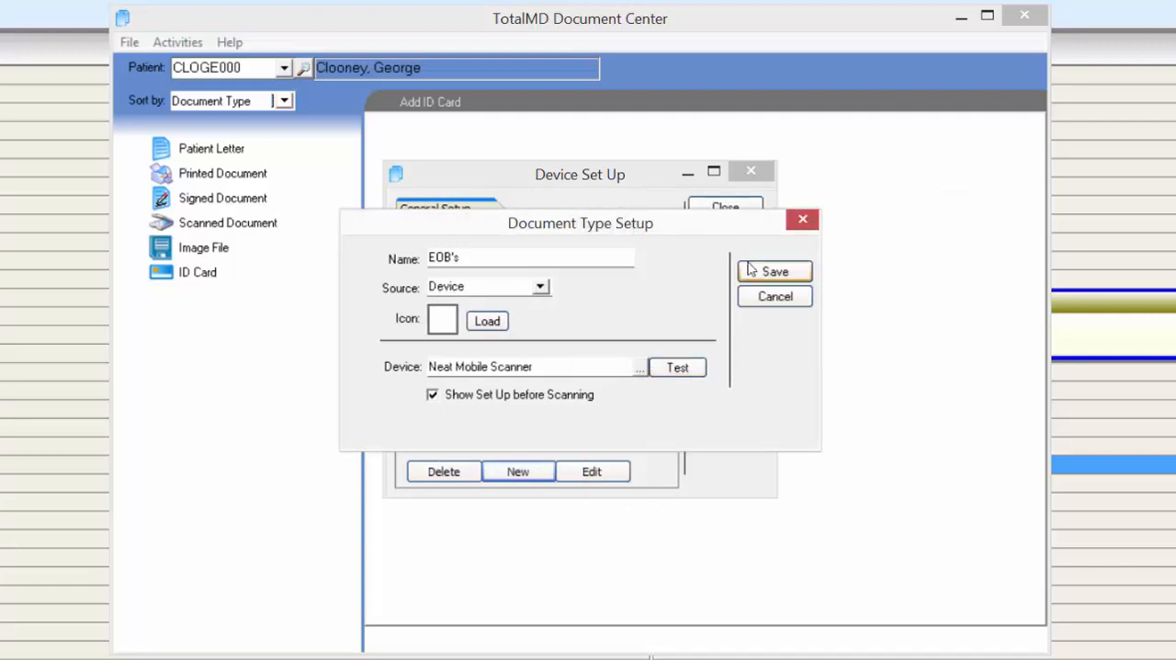
left_click(764, 274)
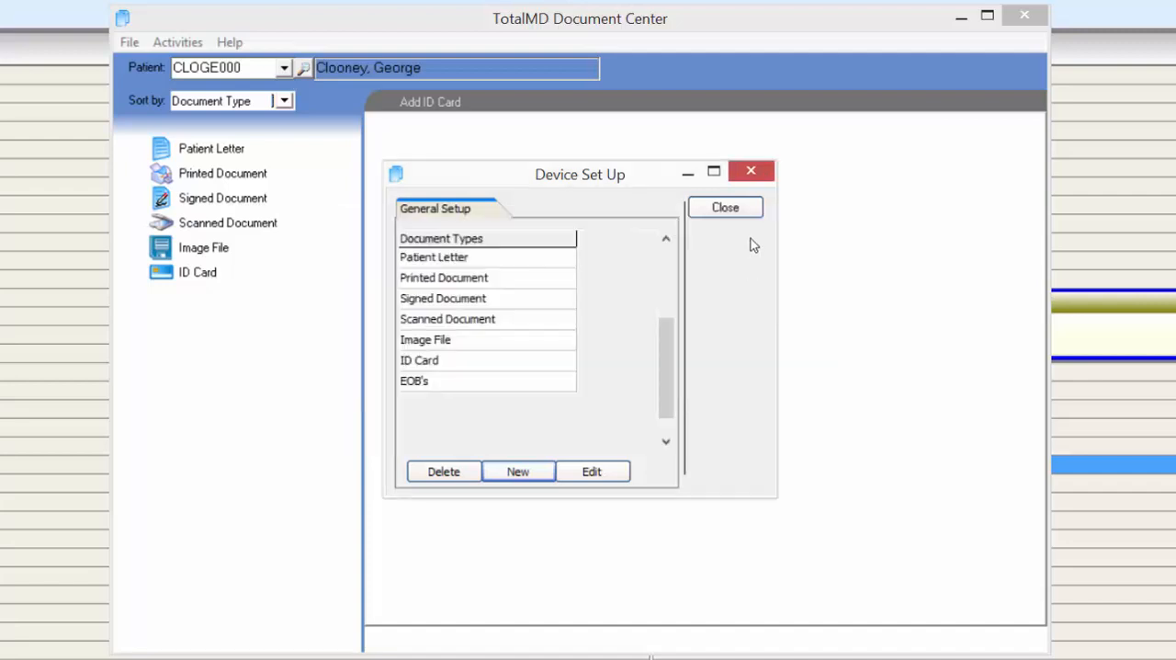
left_click(713, 206)
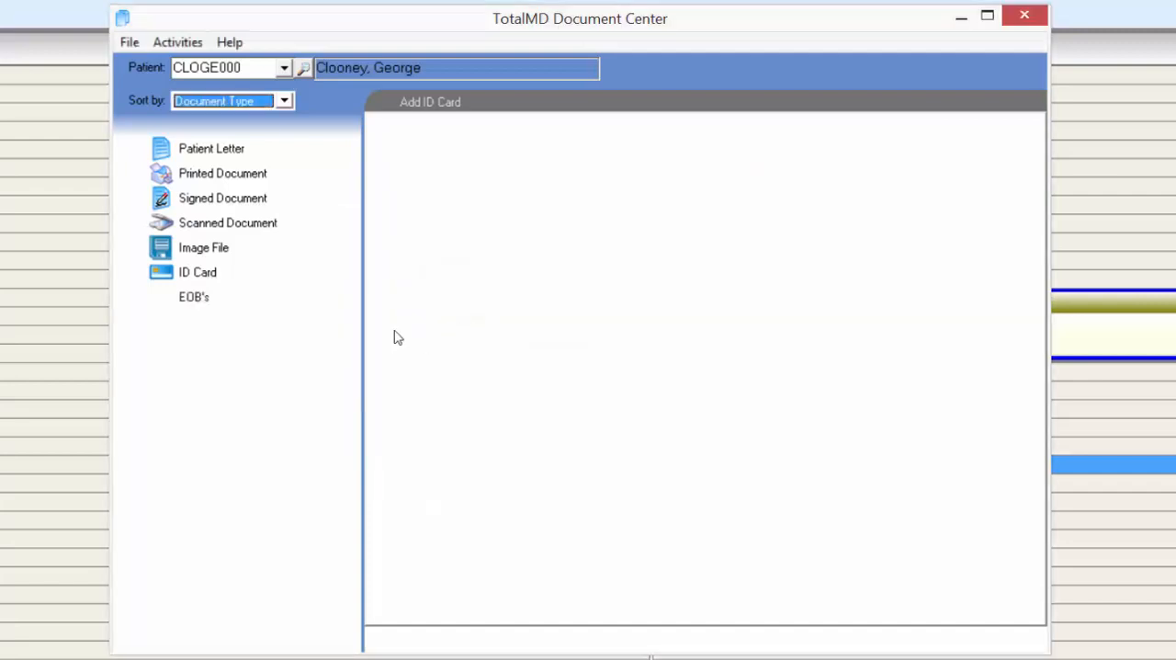
- Check the EOB's and Scanned Document types, and start adding a new ID Card document from the scanner
left_click(197, 298)
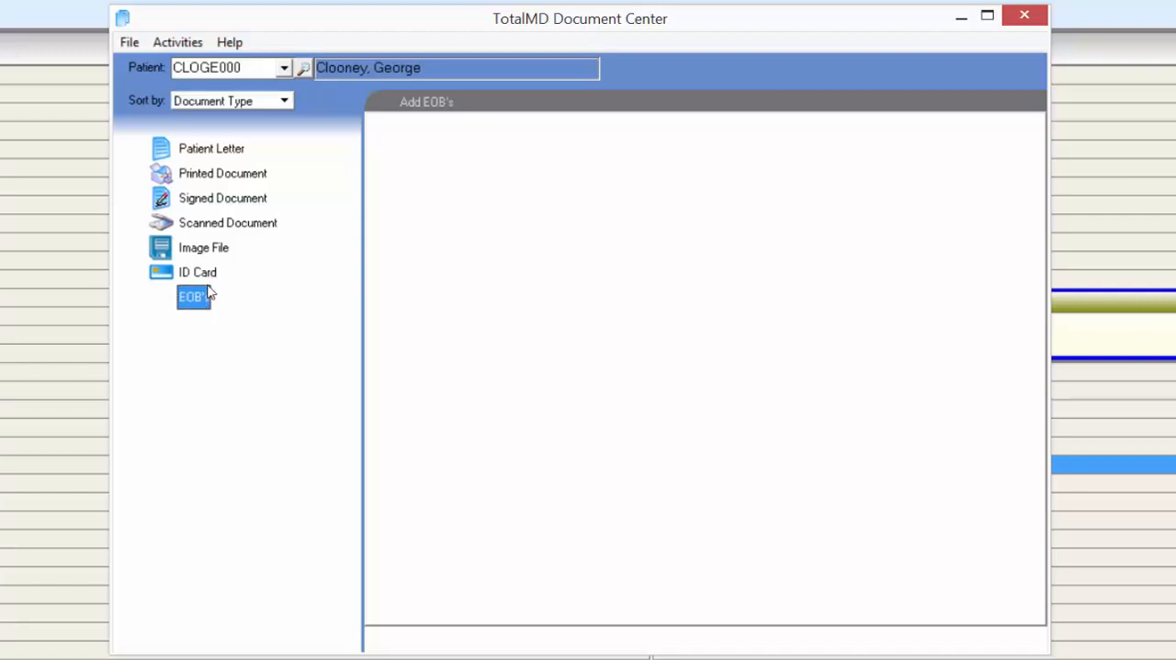
left_click(204, 232)
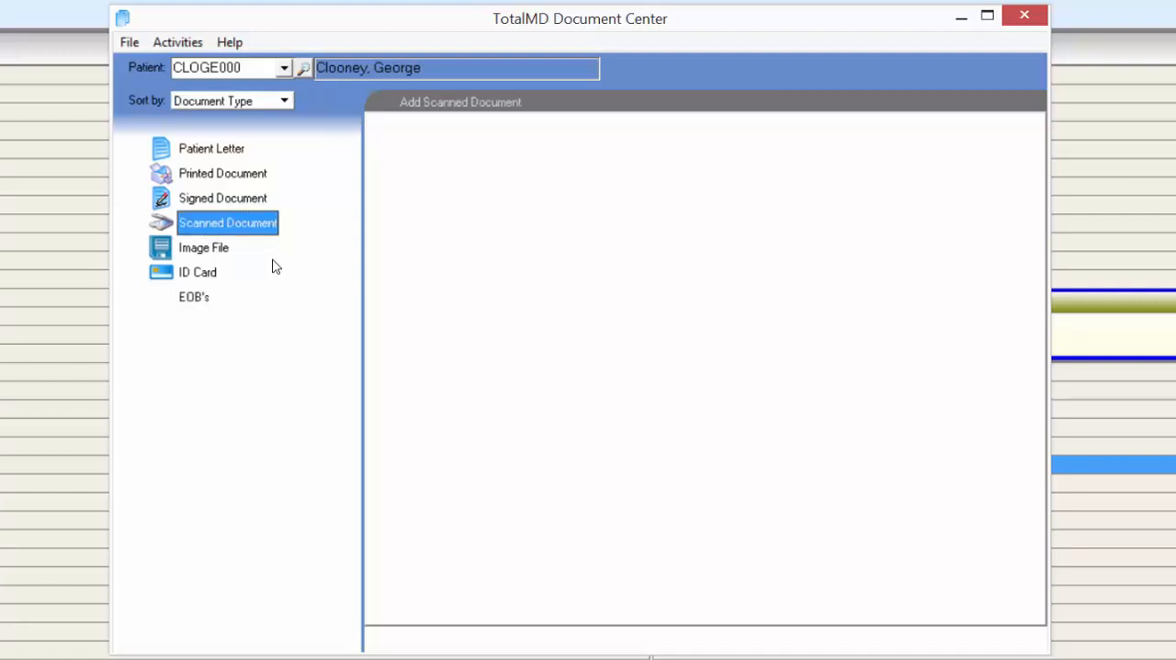
left_click(202, 278)
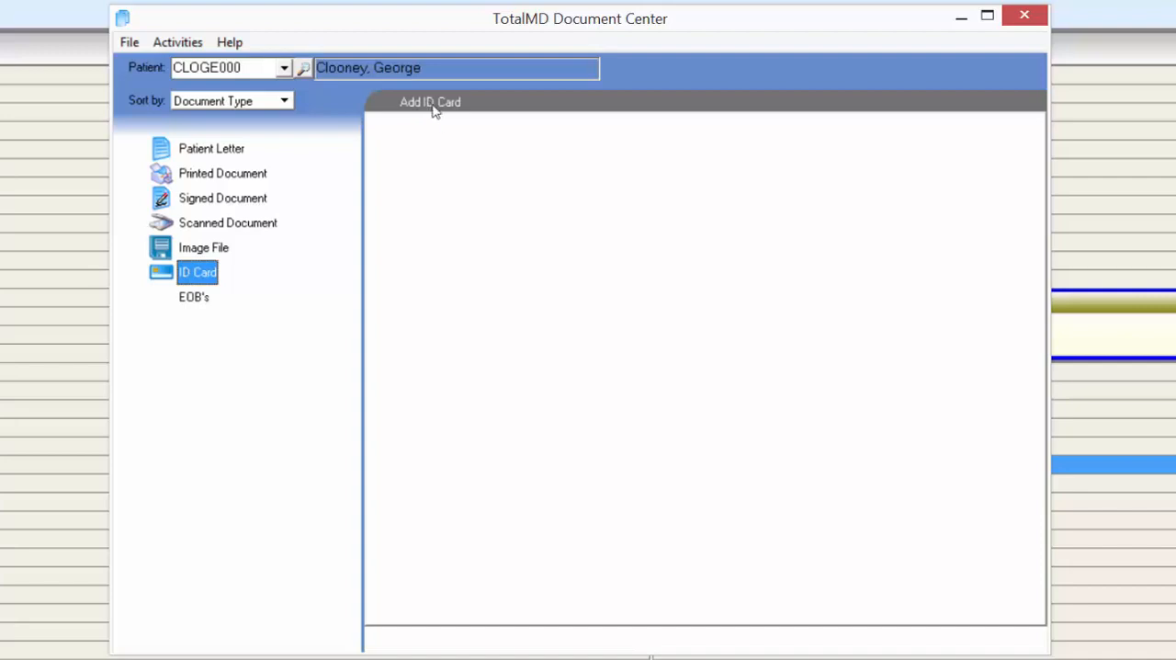
left_click(304, 68)
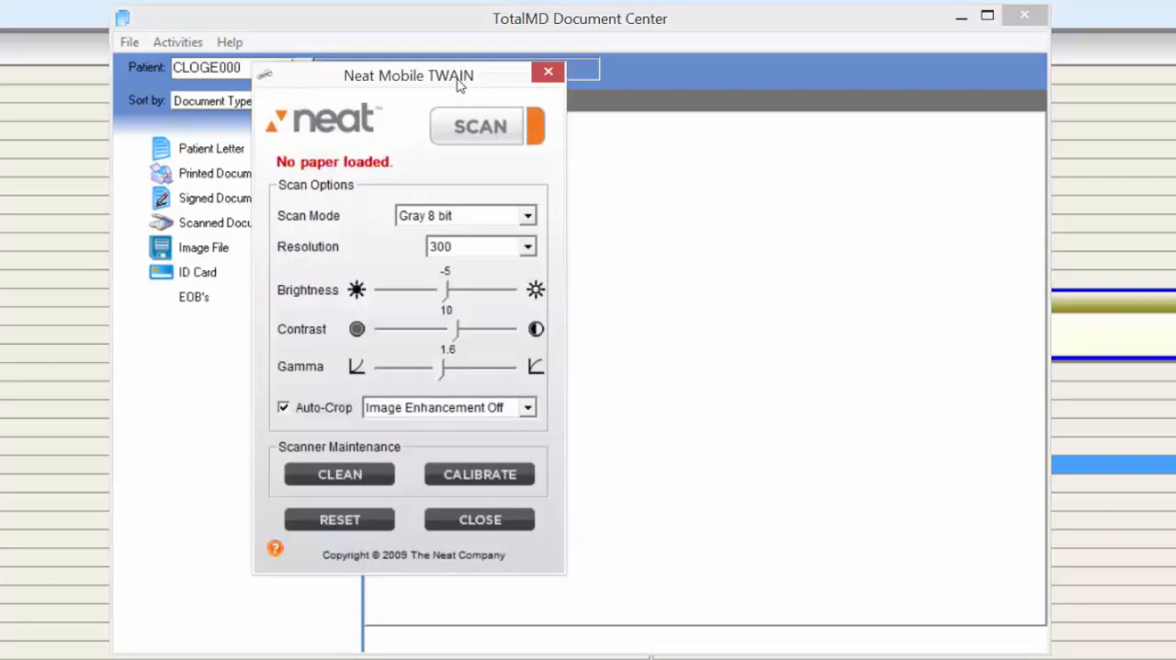
left_click_drag(461, 87, 671, 114)
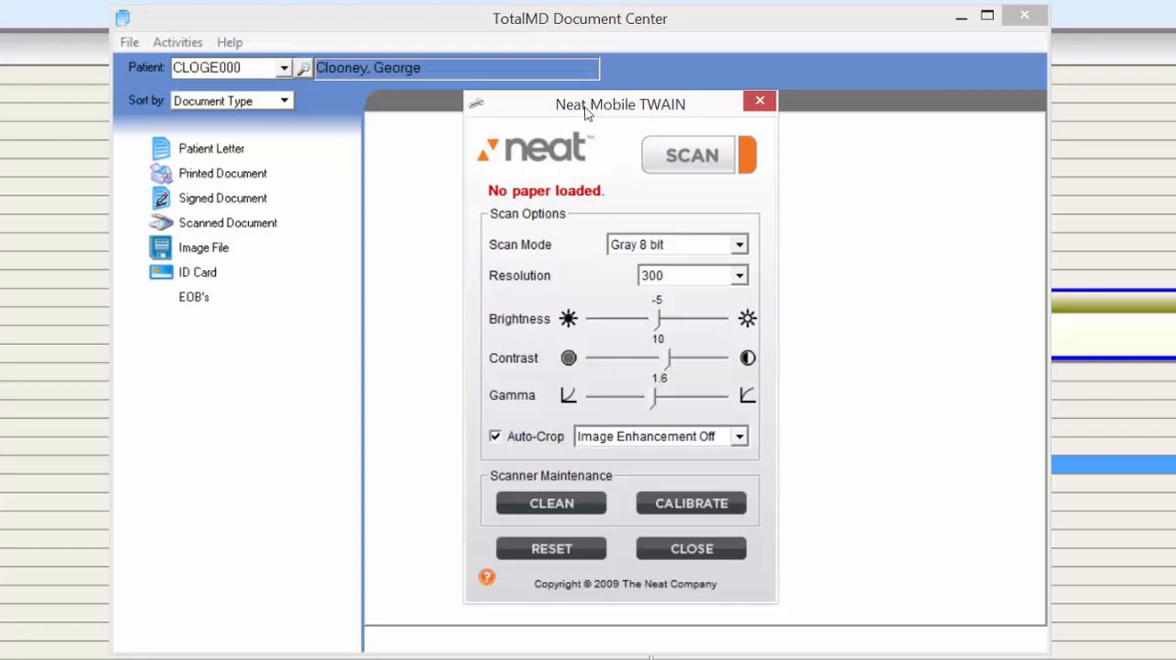
- Scan the loaded card with scan mode Gray 8 bit and resolution 300
left_click(741, 247)
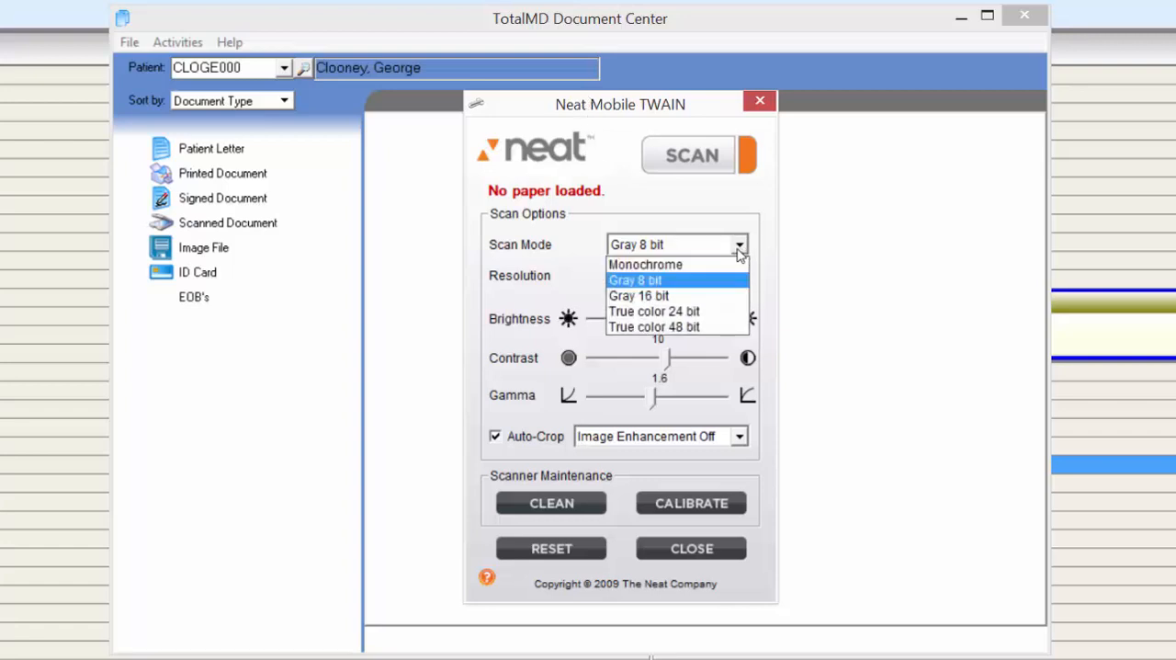
left_click(691, 280)
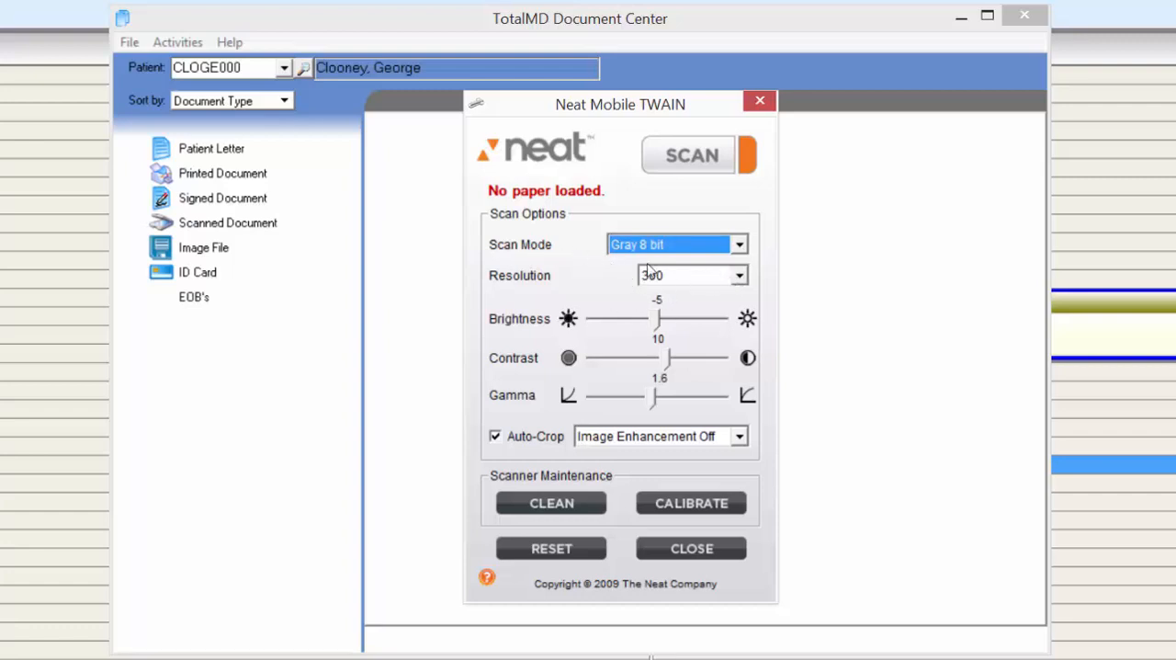
left_click(741, 275)
left_click(684, 325)
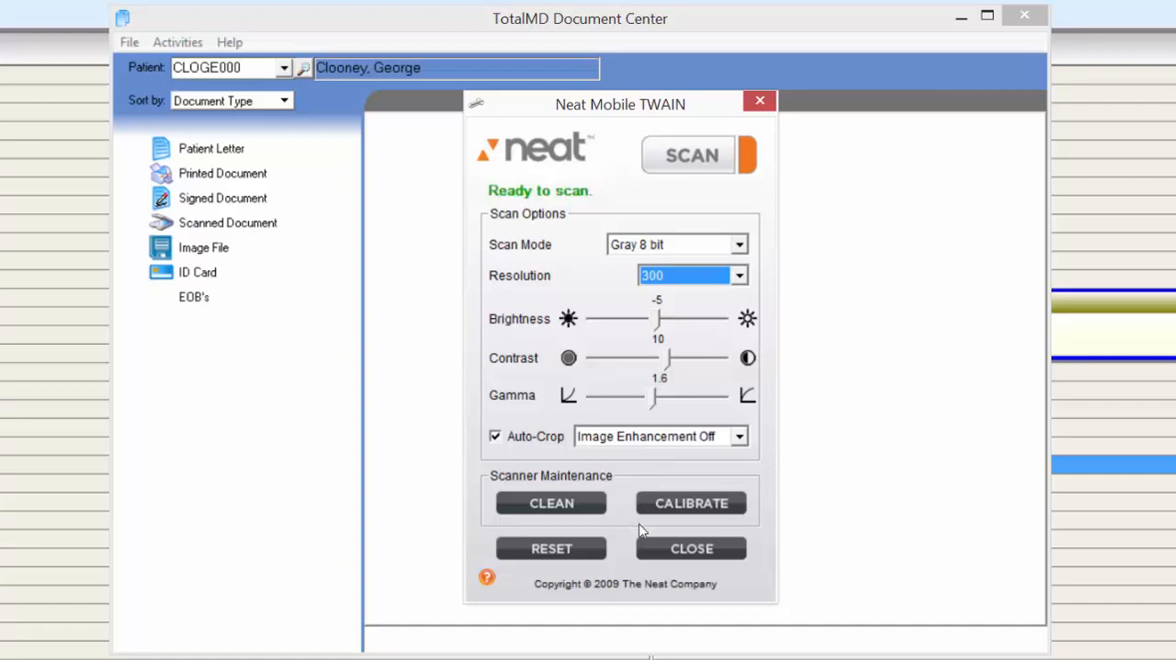
left_click(680, 154)
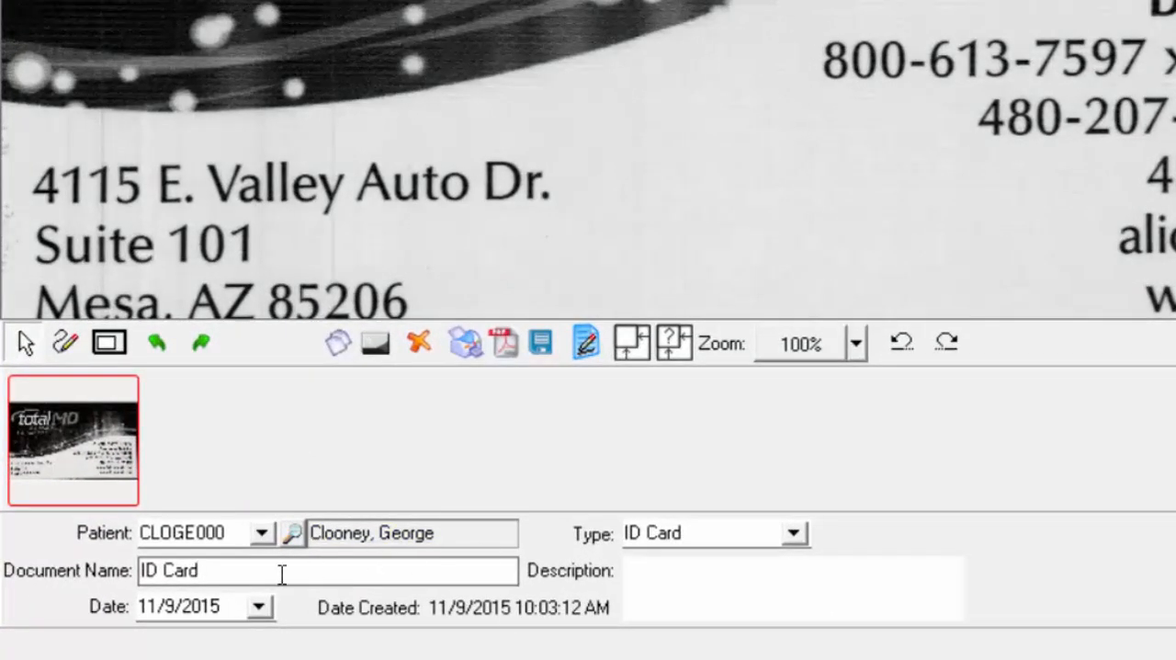
- Name the scanned document Business card, give it the description TMD trainer and save it
left_click_drag(282, 572, 17, 542)
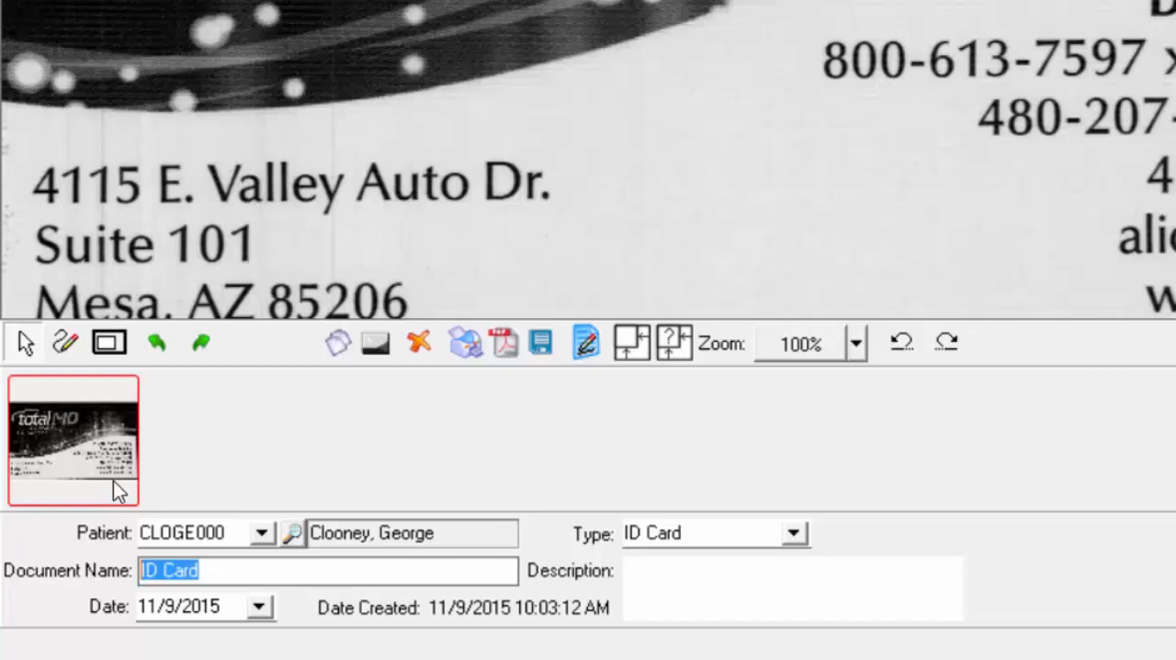
key("BackSpace")
type("Busine")
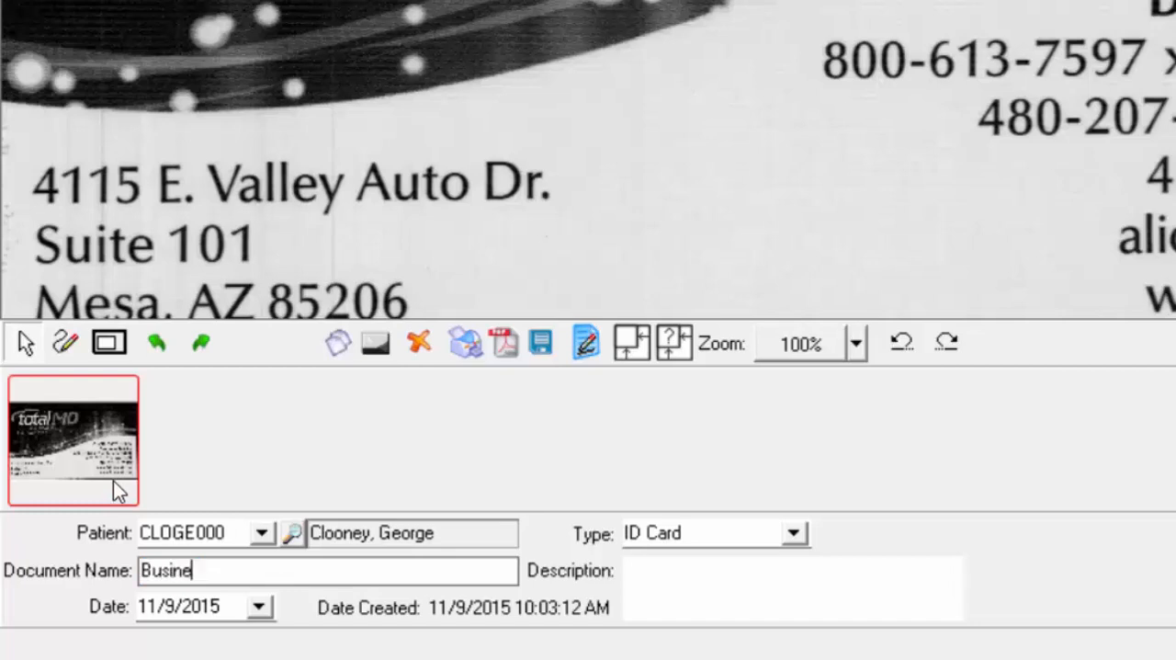
type("ss card")
left_click(708, 570)
type("TMD")
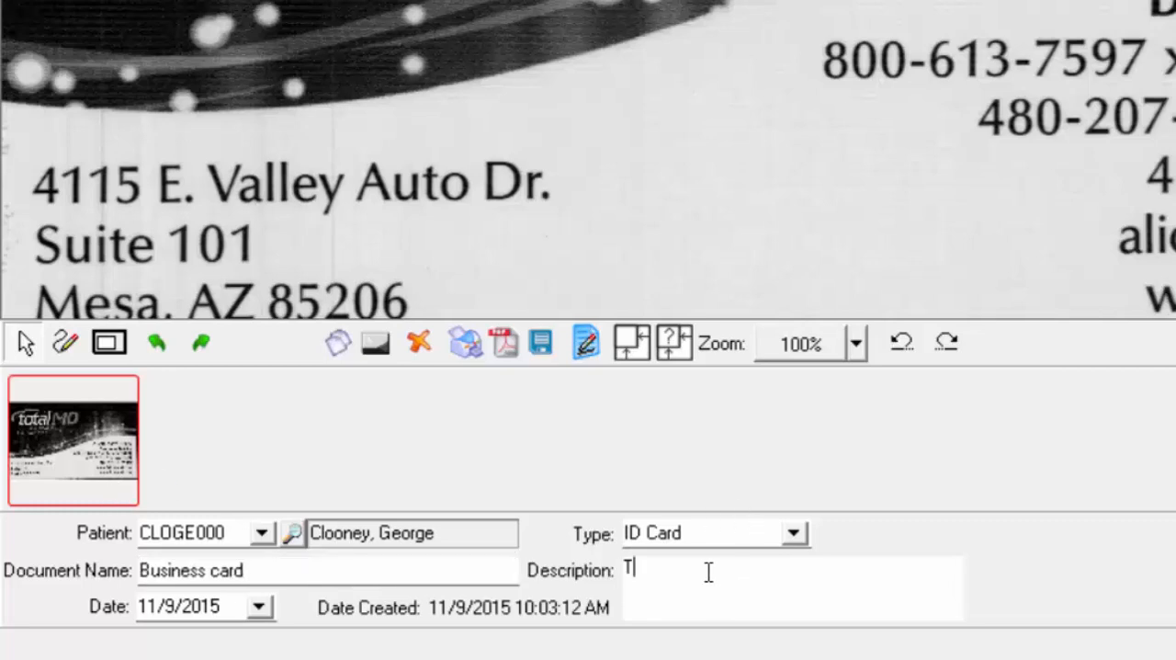
type(" trainer")
left_click(857, 343)
left_click(989, 395)
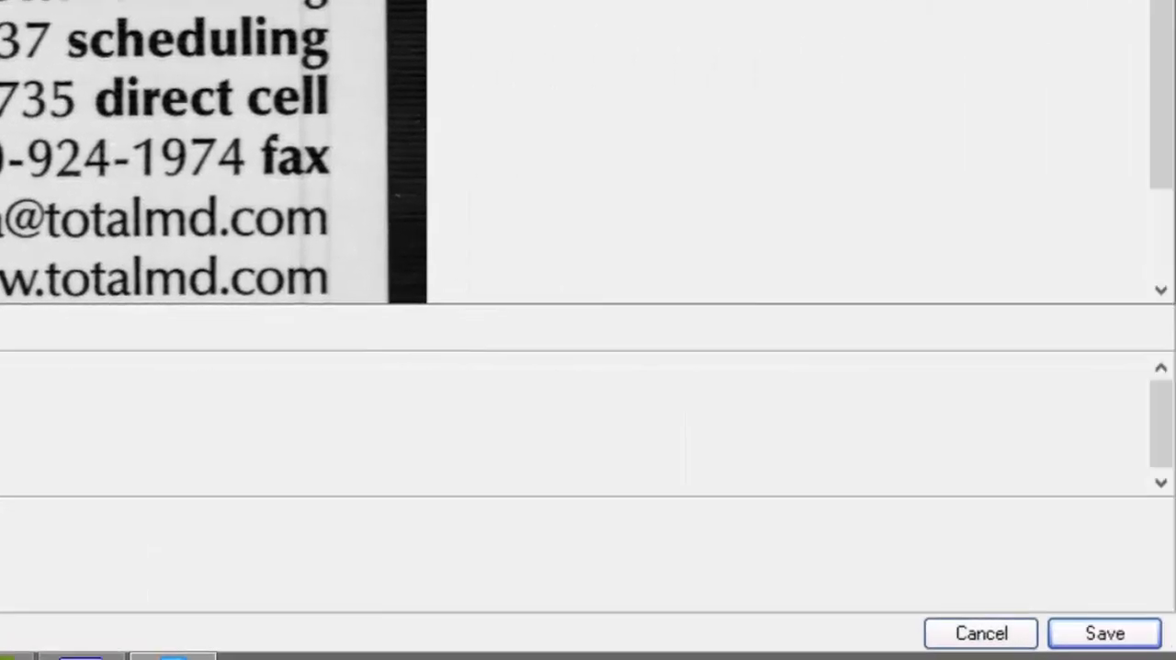
left_click(1143, 641)
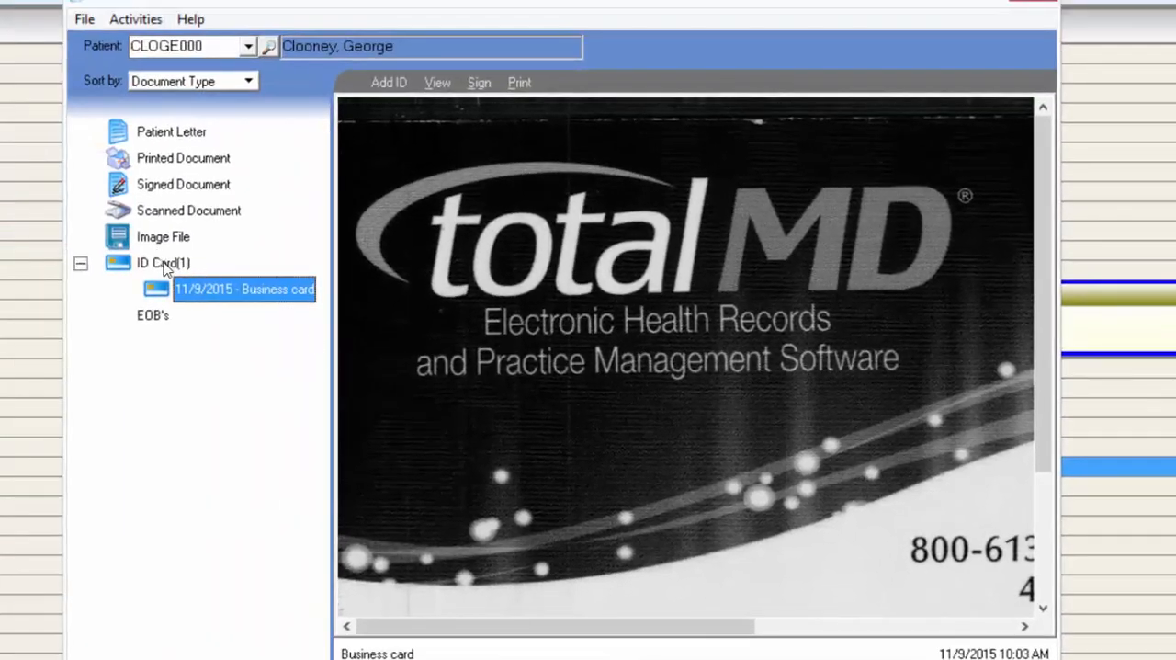
- View the saved Business card scan and look through the EOB's, ID Card and Scanned Document types
left_click(113, 242)
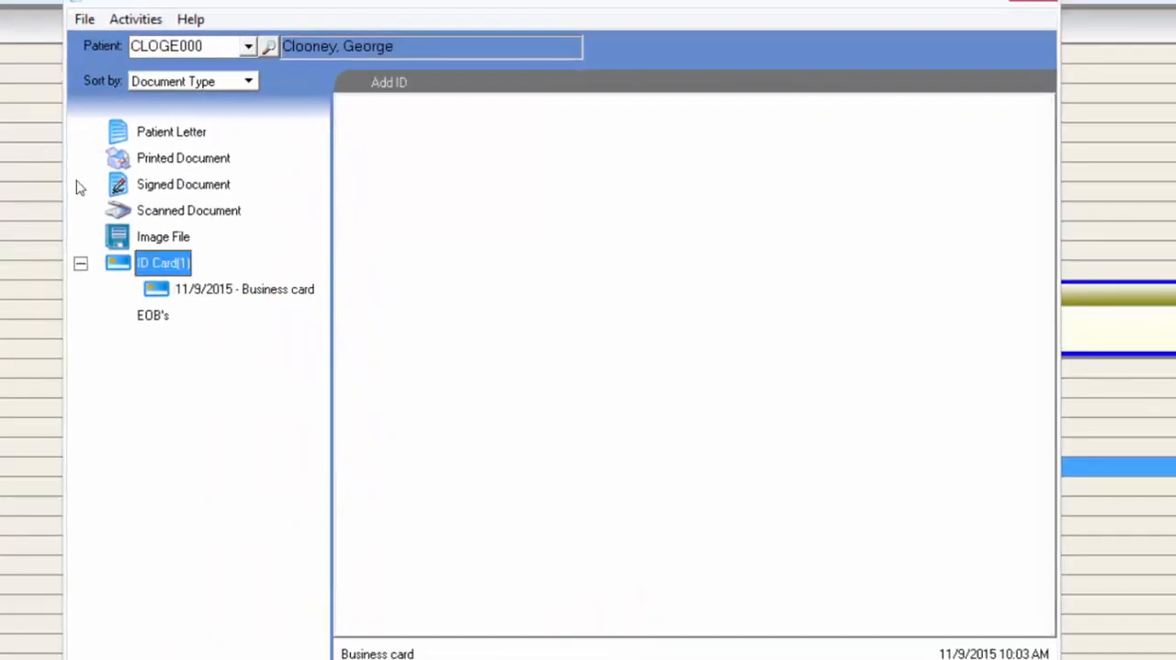
left_click(224, 292)
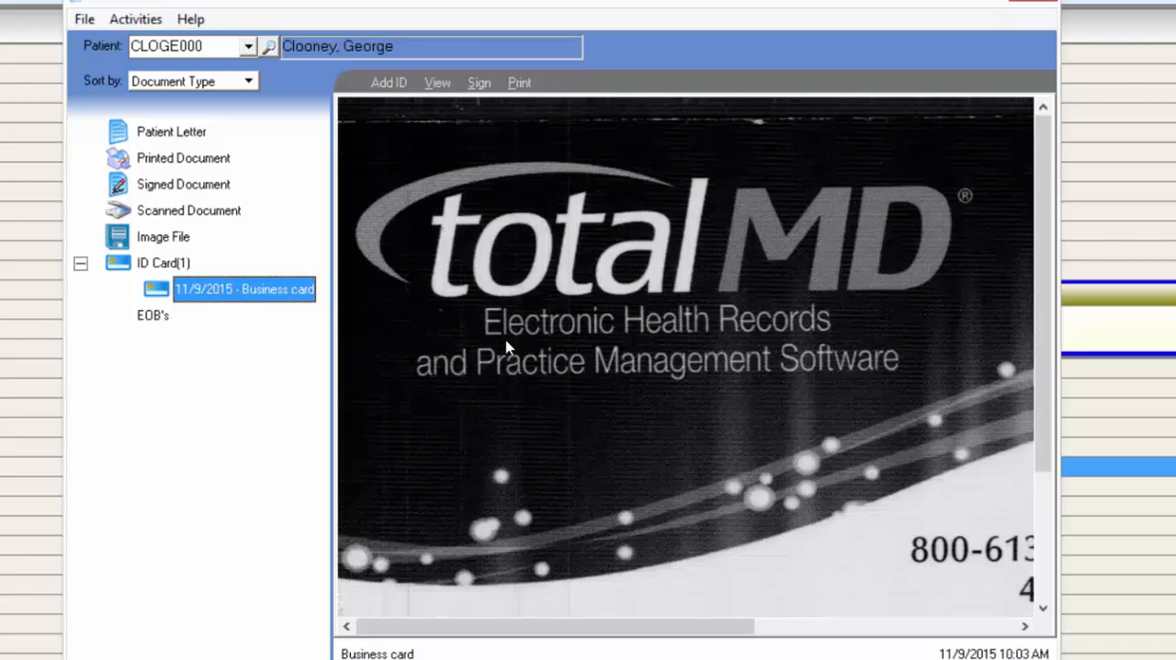
left_click(155, 317)
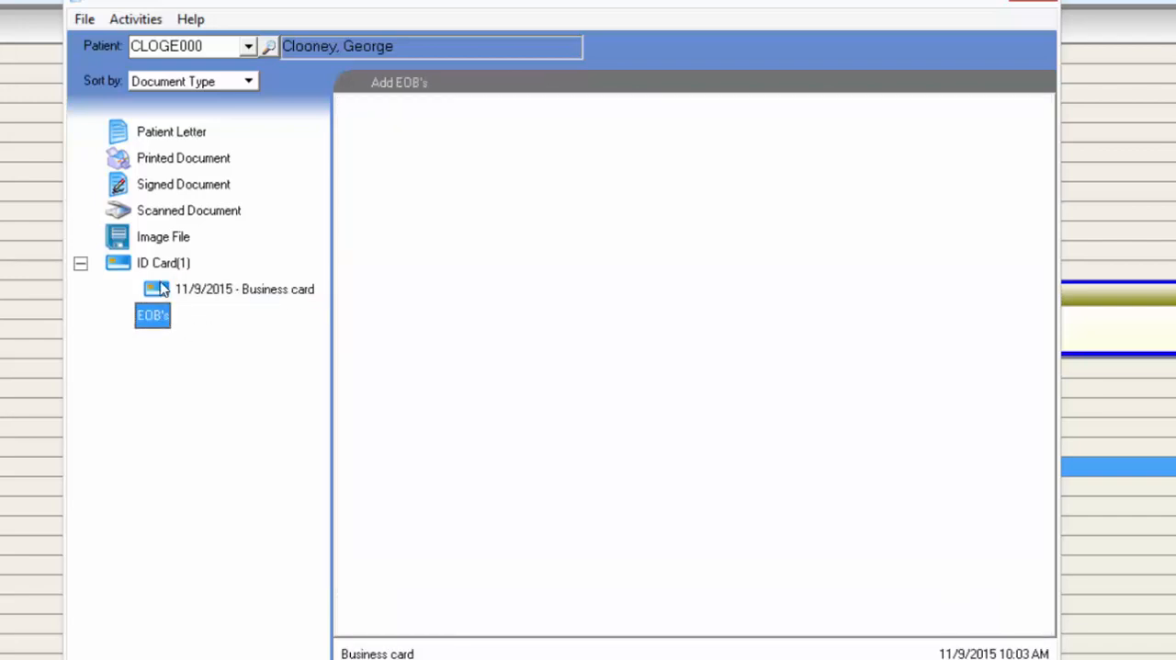
left_click(166, 266)
left_click(188, 210)
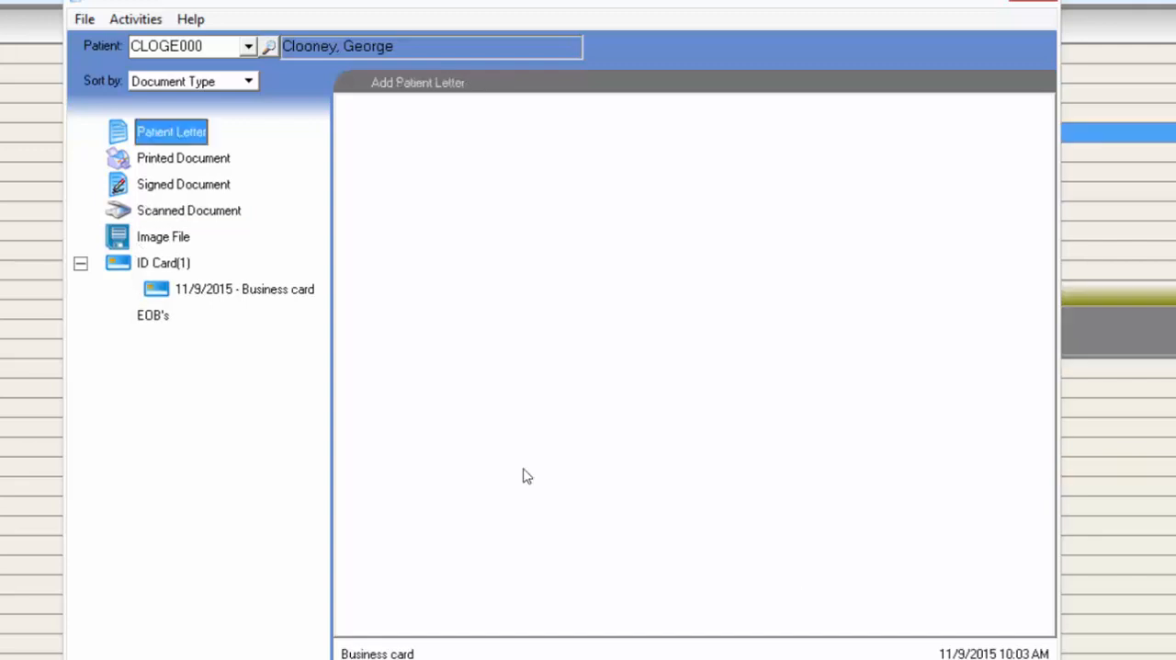
- Add the Report_1 image from the Desktop as an Image File document, keeping All Compatible Images as the file type
left_click(166, 240)
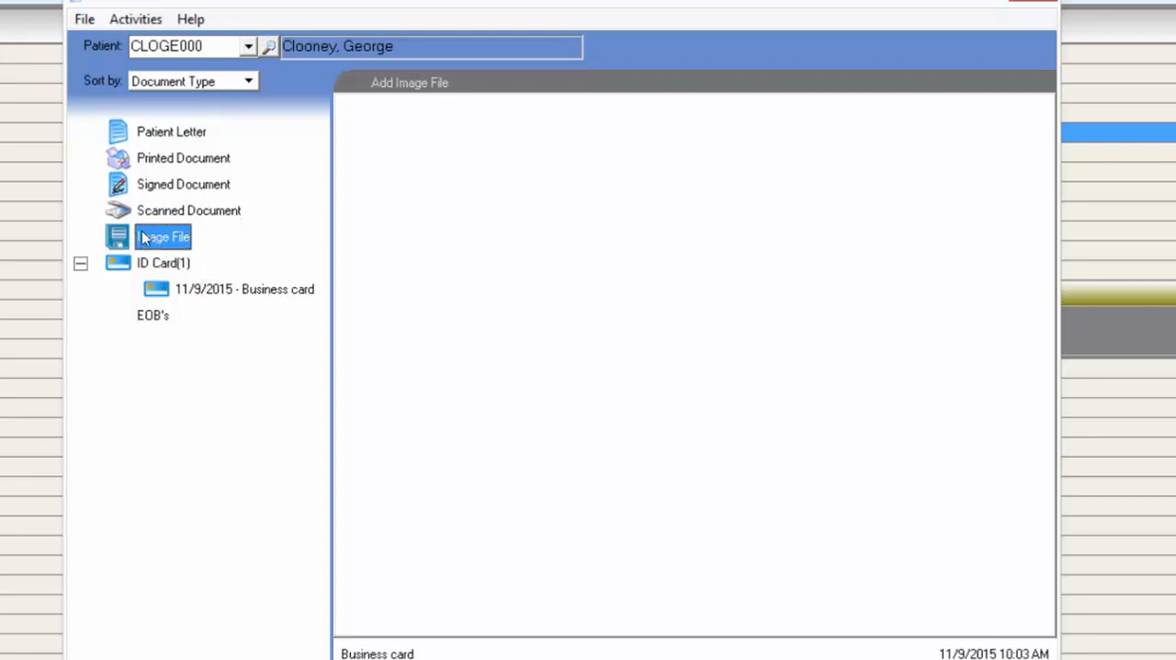
left_click(411, 84)
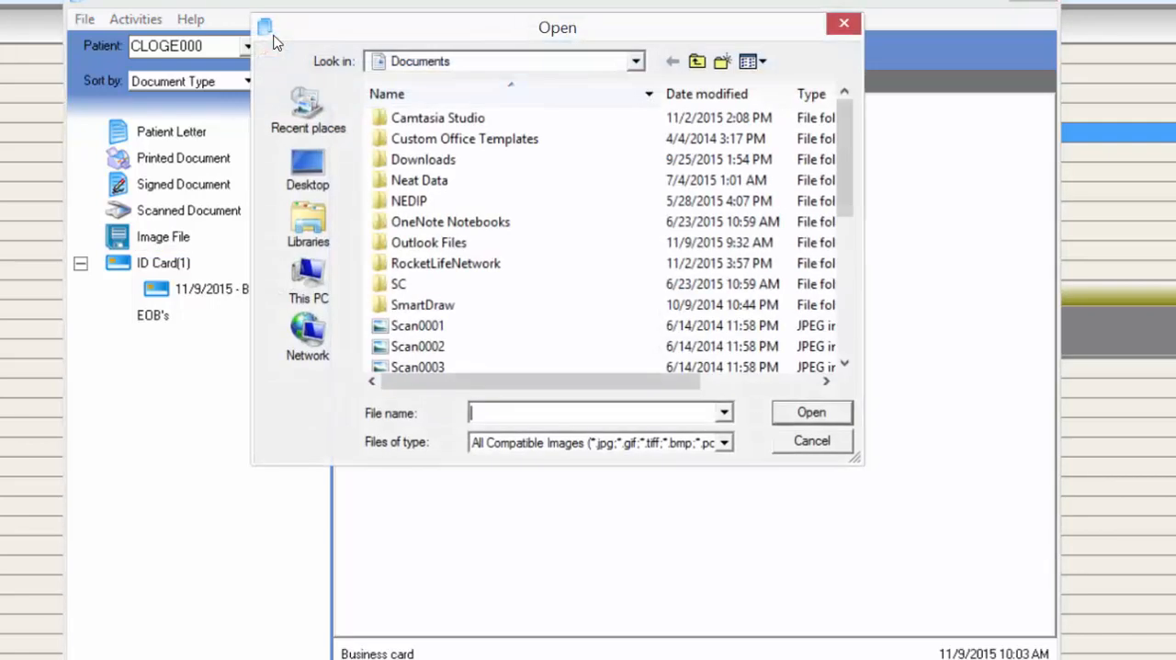
left_click(309, 171)
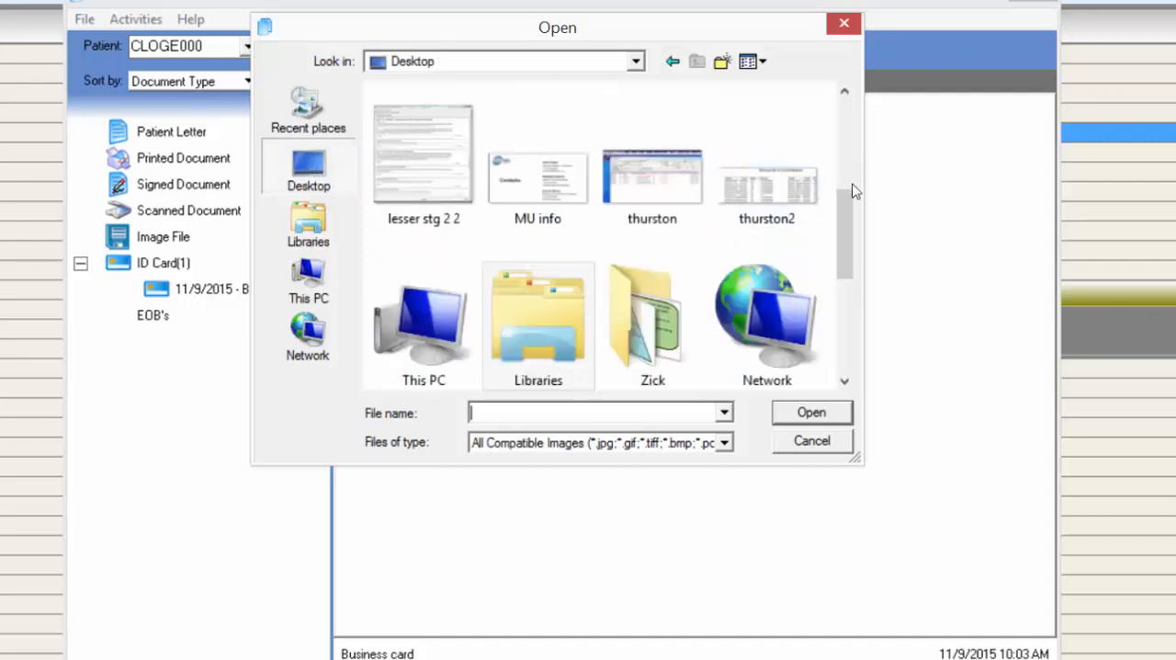
left_click_drag(845, 241, 855, 409)
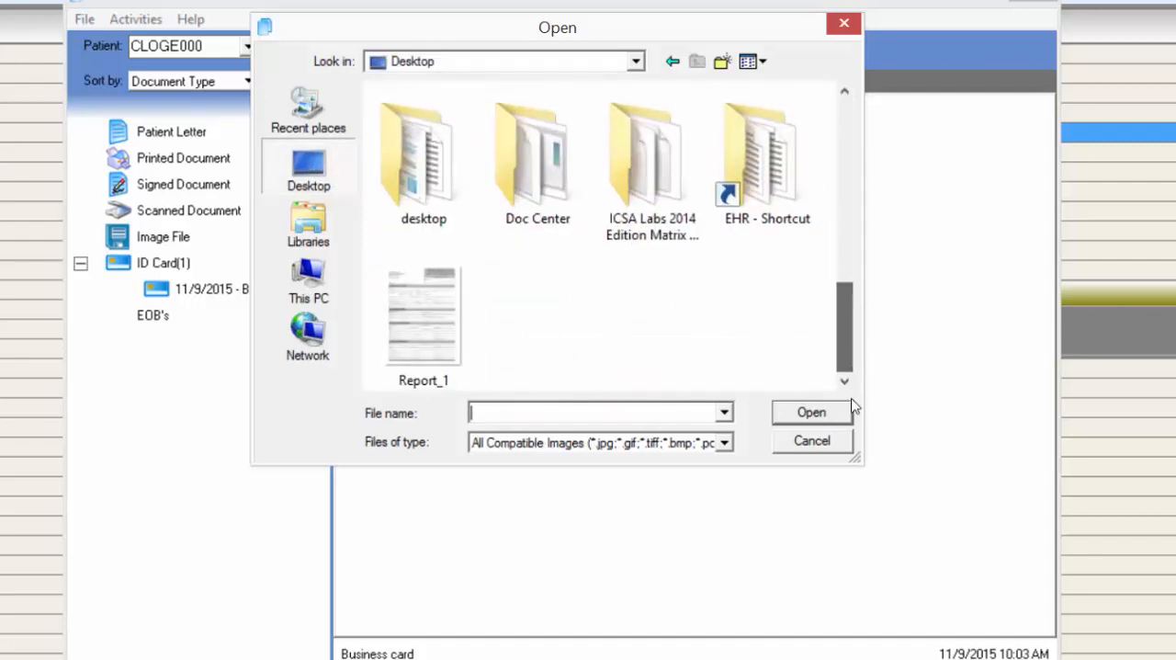
left_click(405, 315)
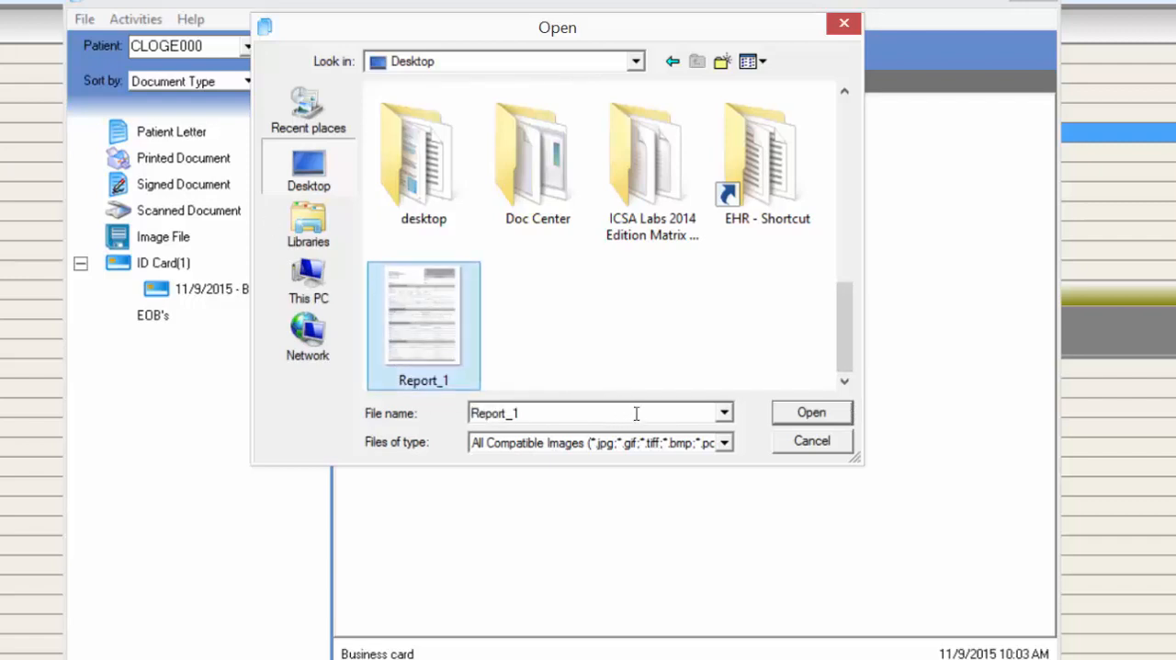
left_click(726, 443)
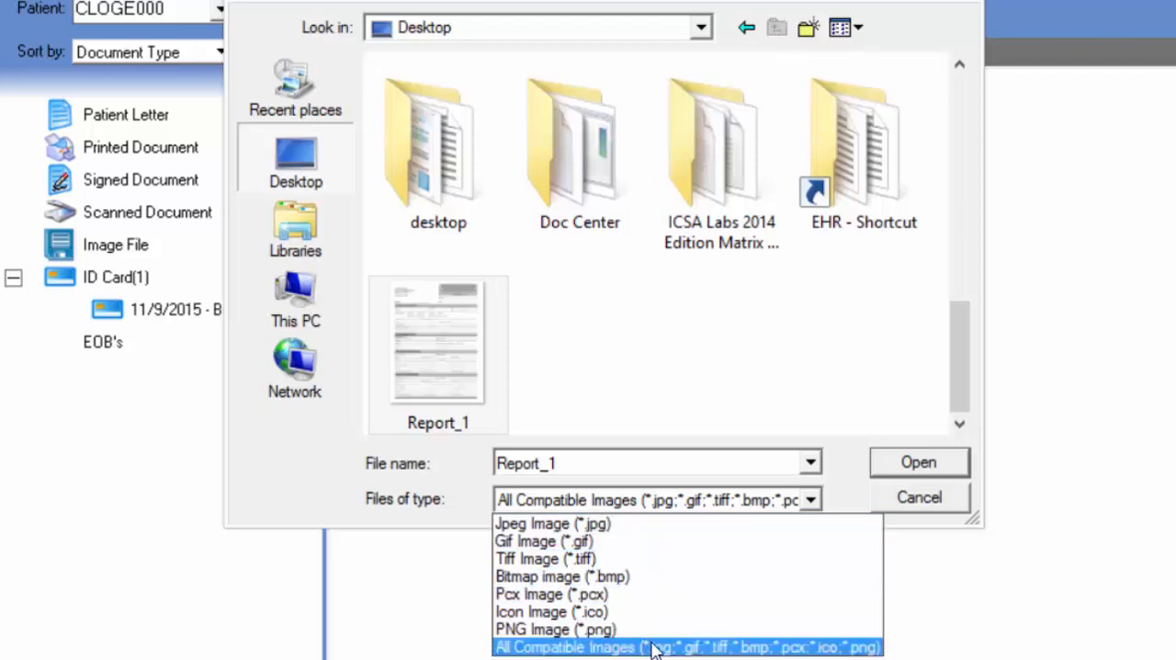
left_click(465, 475)
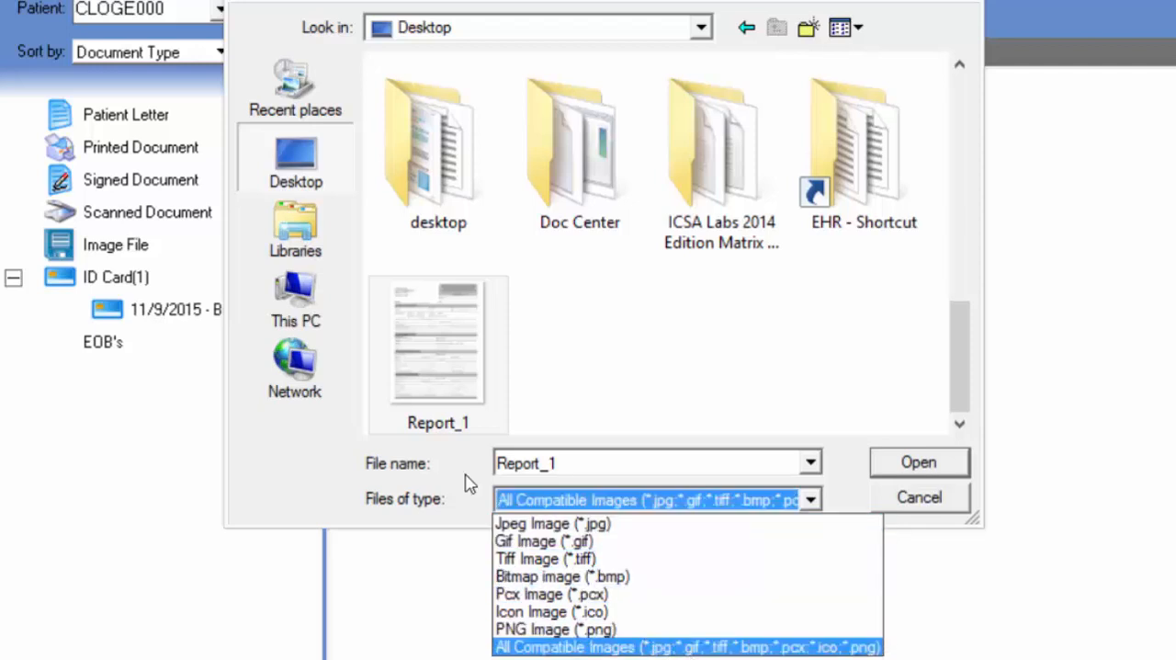
left_click(928, 471)
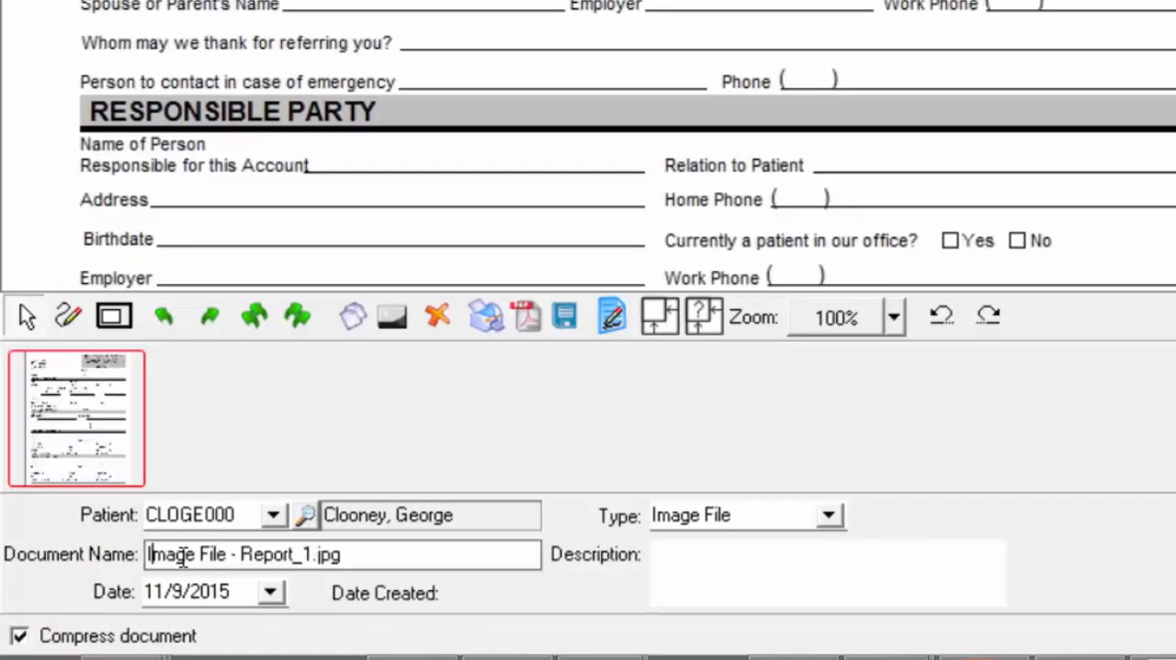
- Rename the imported image document as Patient info report, keep its type as Image File and save it
left_click_drag(182, 556, 397, 558)
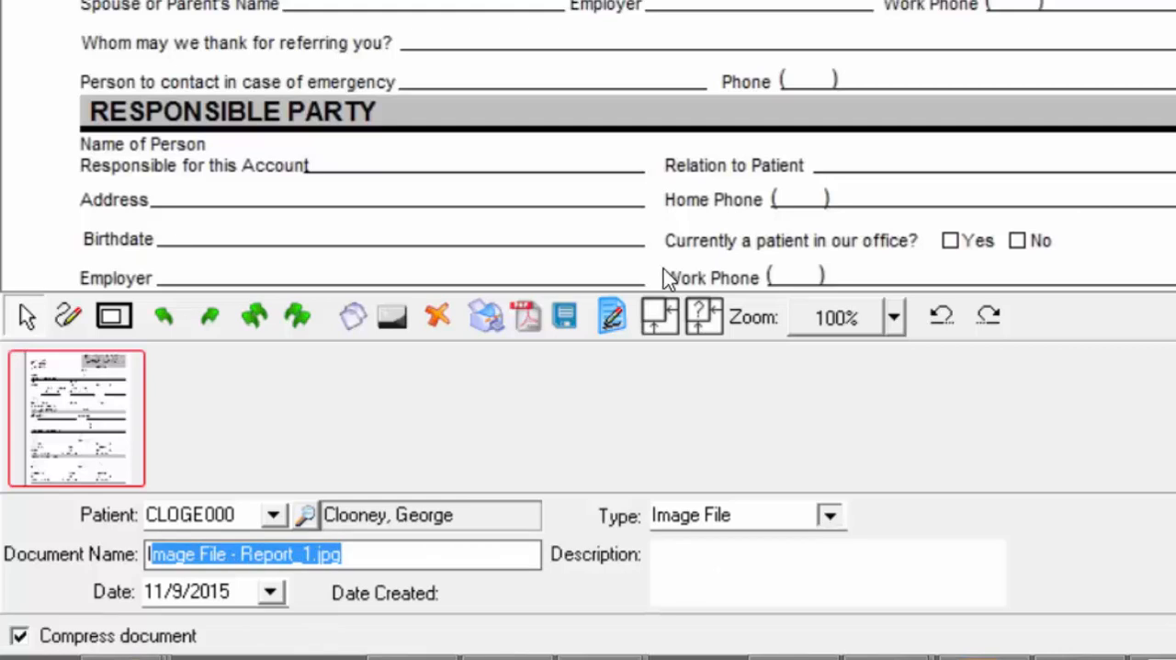
left_click(829, 515)
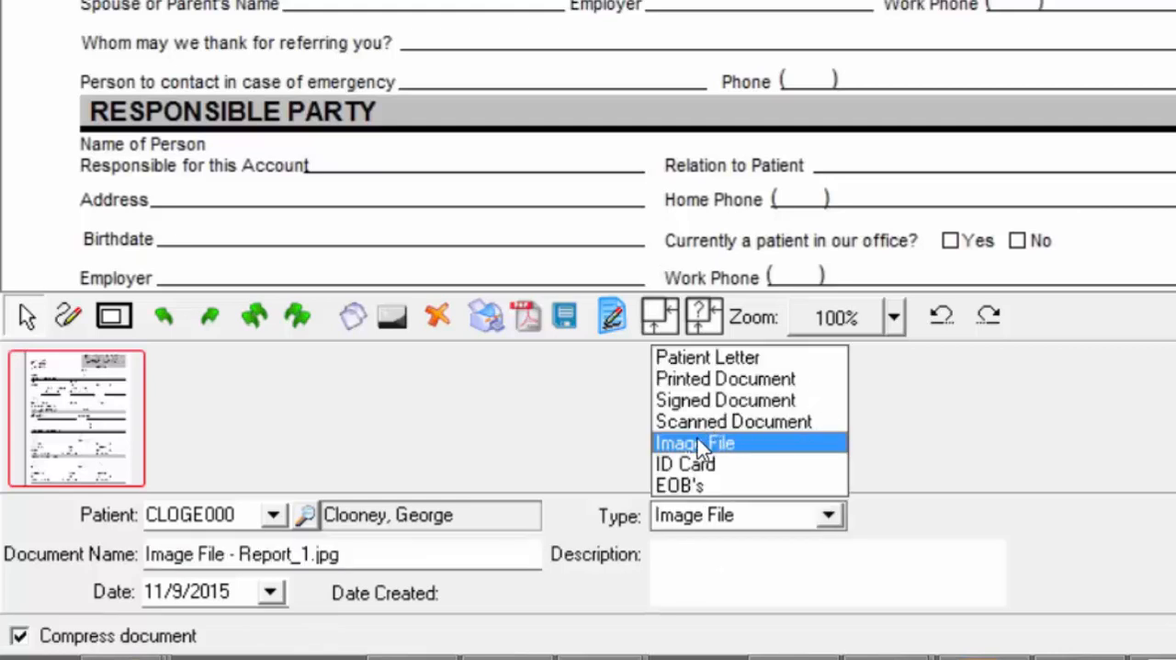
left_click(557, 212)
left_click_drag(357, 553, 18, 523)
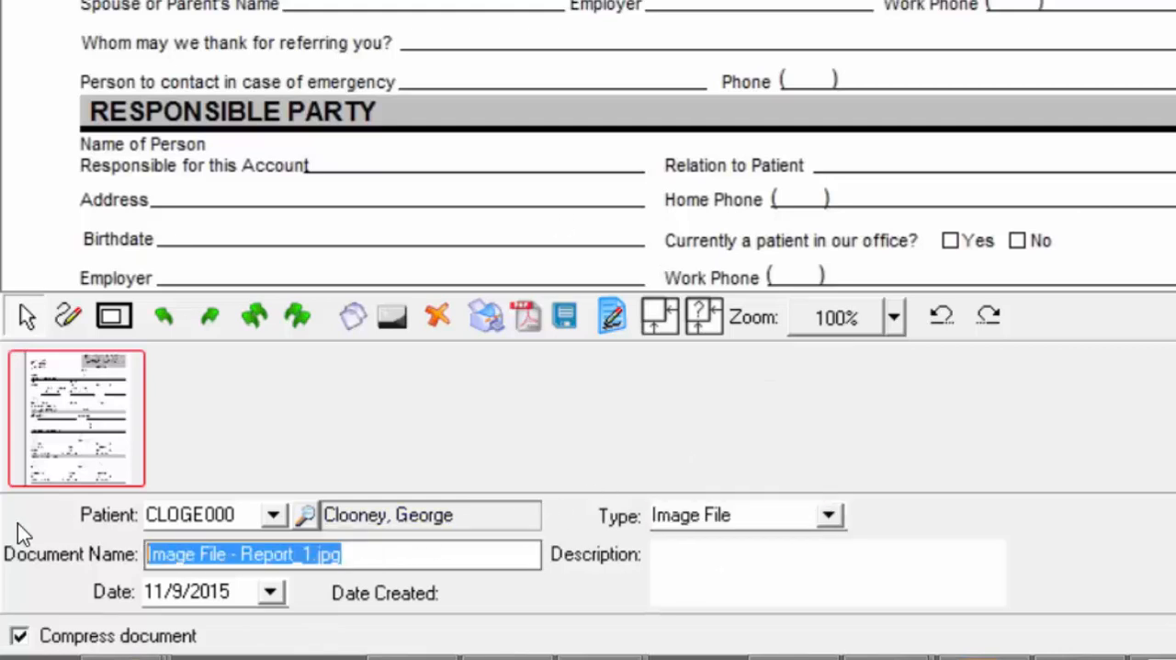
key("BackSpace")
type("Patient in")
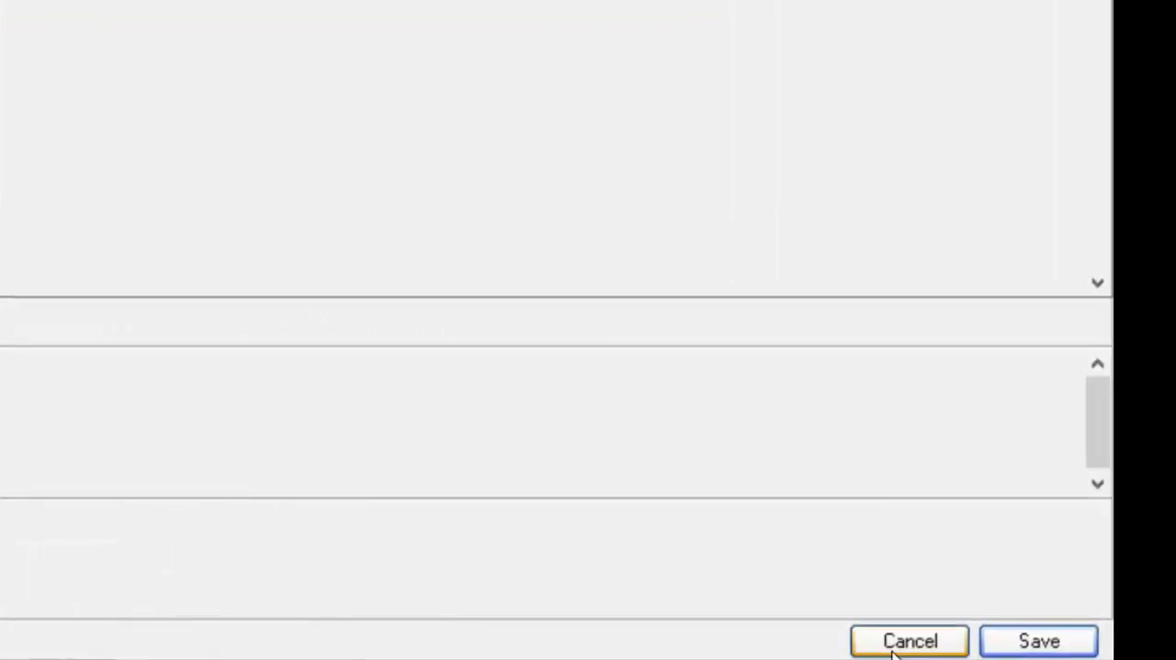
left_click(1076, 643)
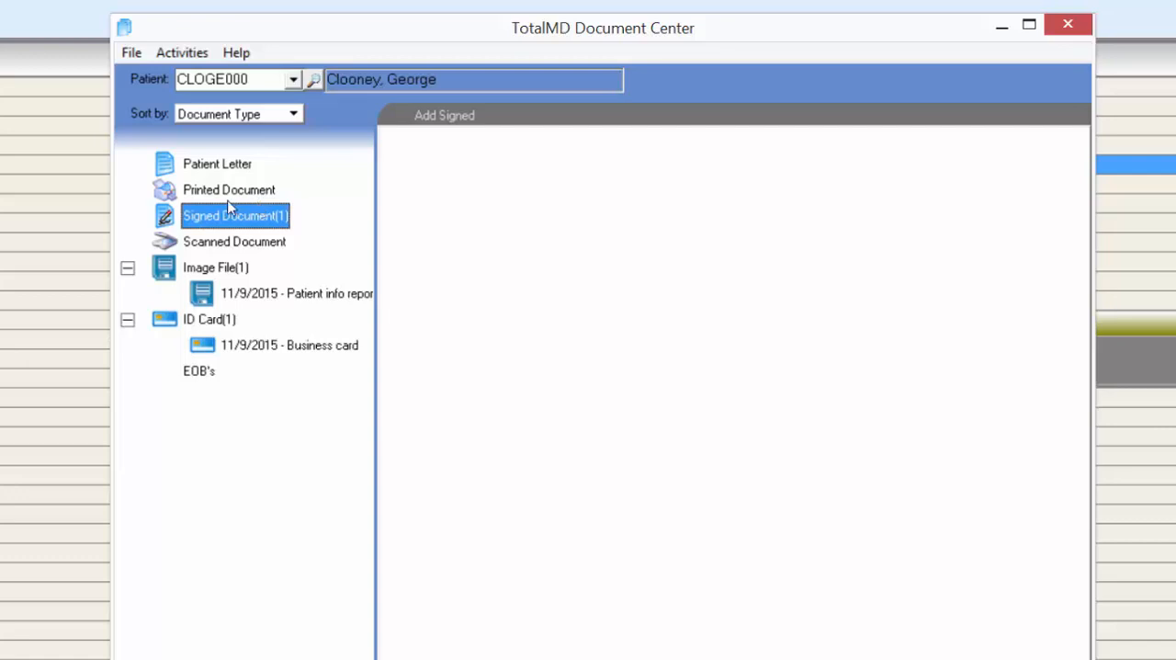
- Start adding a signed document and look through the Other and Treatment Consent categories, including the category options
left_click(445, 117)
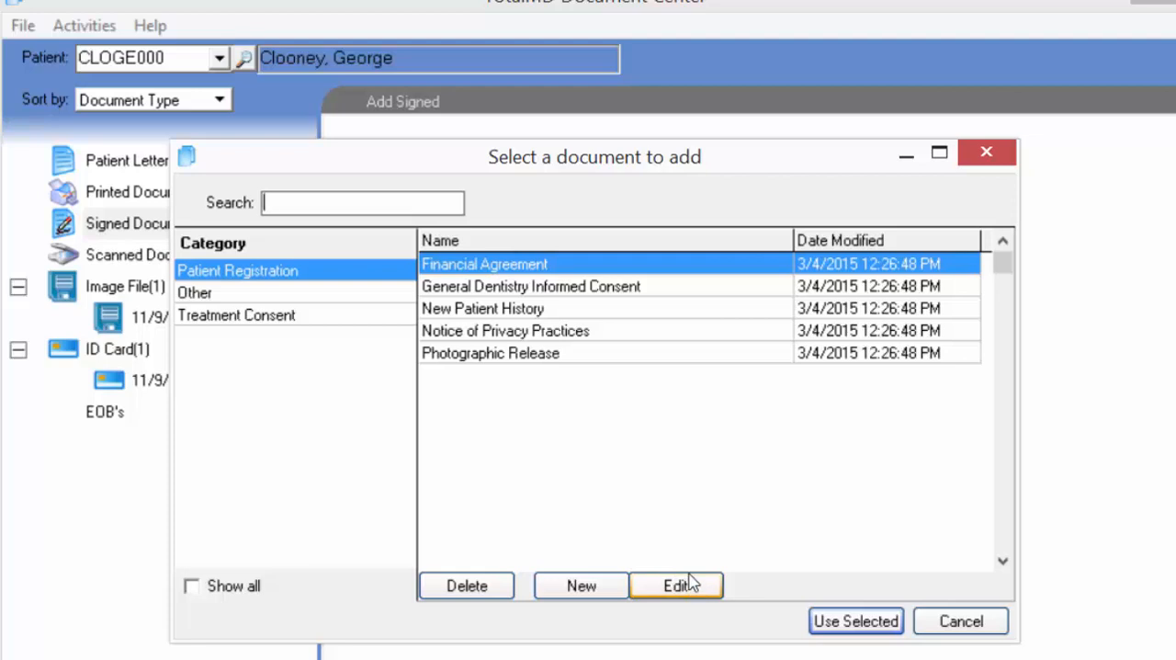
left_click(214, 295)
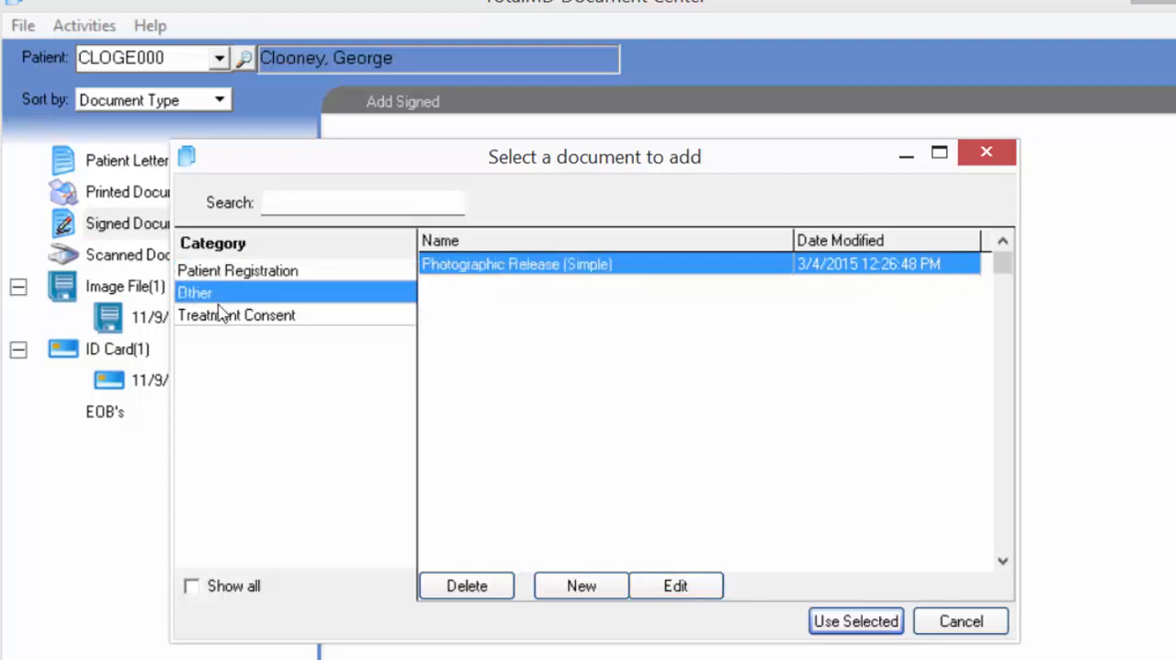
left_click(234, 315)
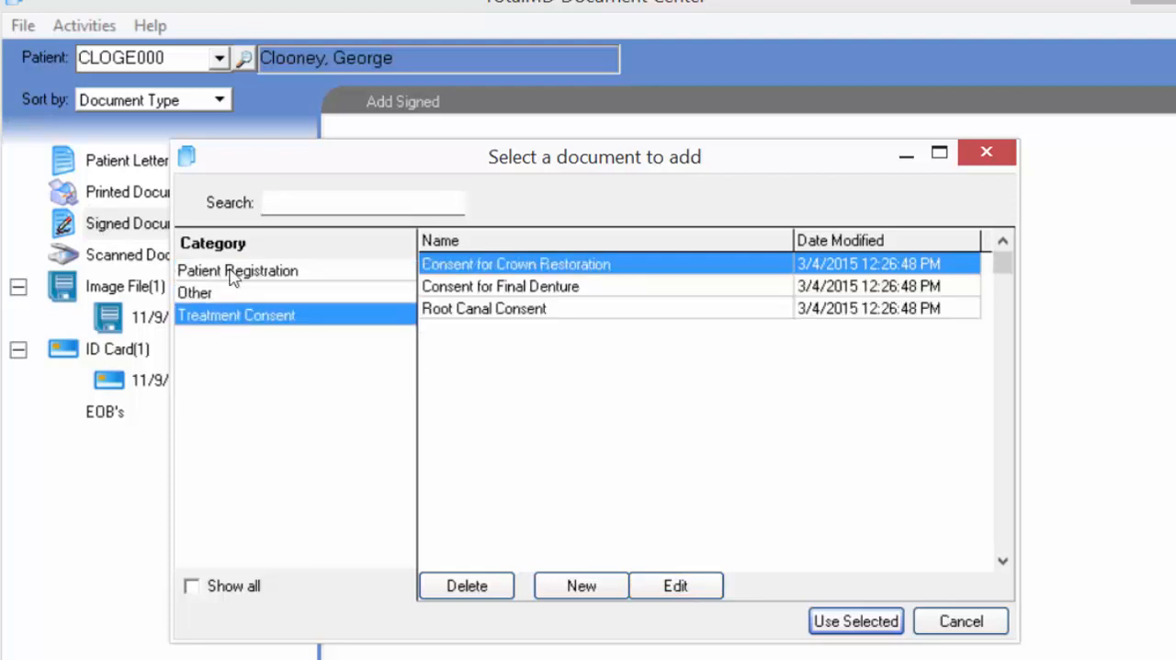
right_click(240, 366)
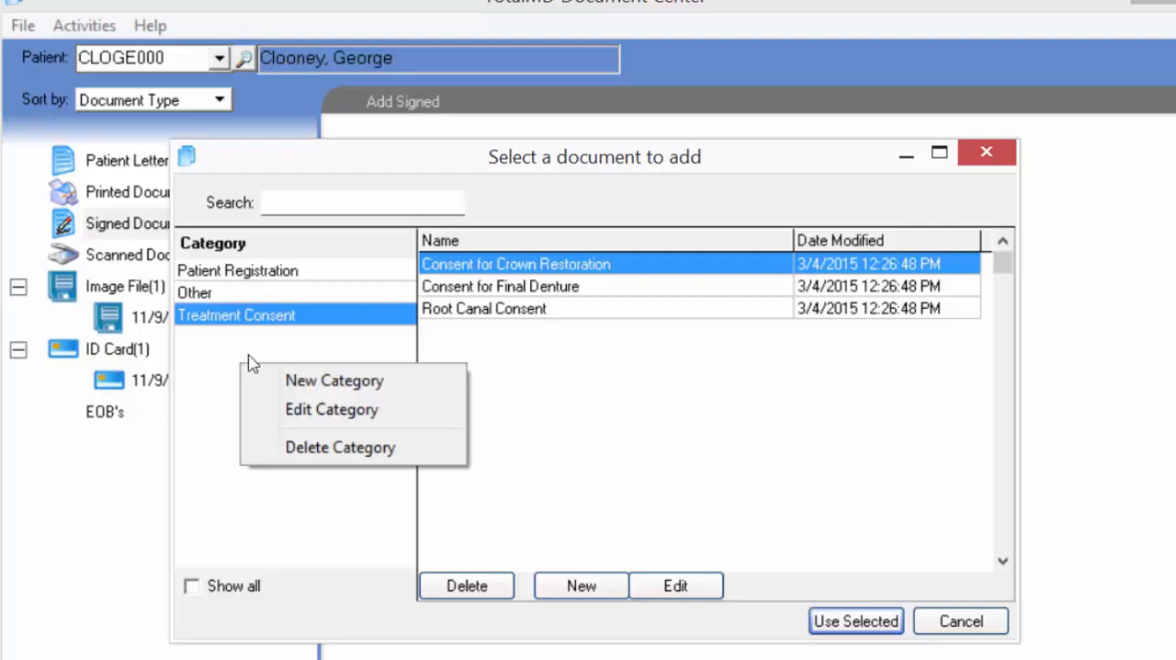
left_click(336, 384)
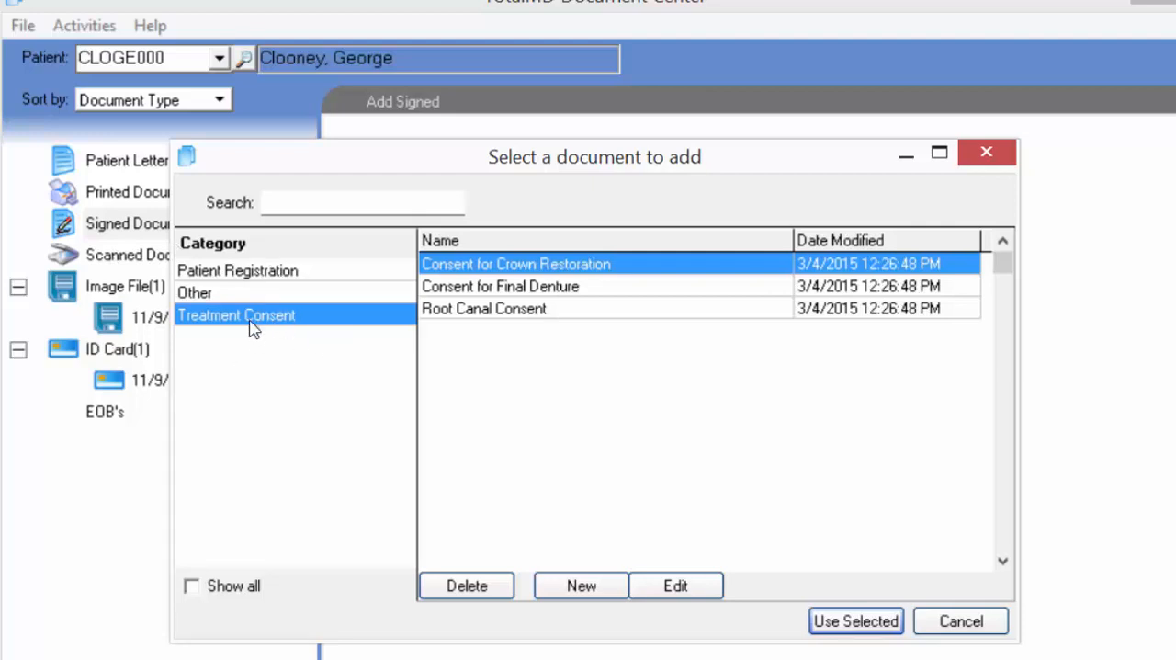
left_click(540, 309)
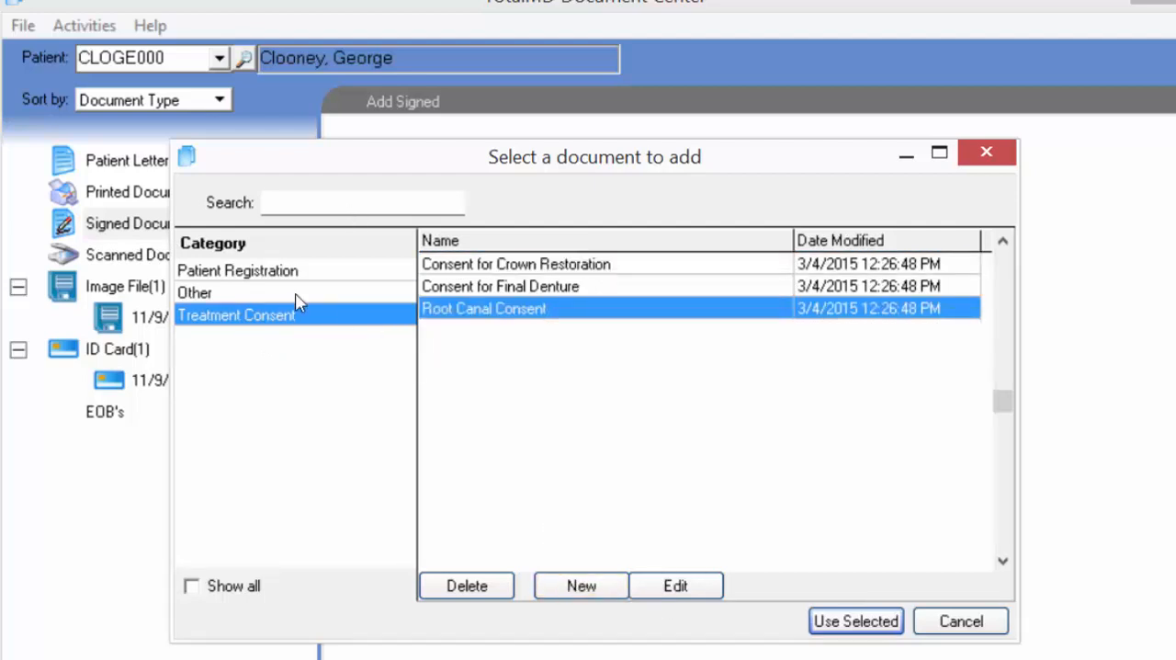
- Add the Financial Agreement from the Patient Registration category as a signed document and read down to its signature area
left_click(266, 280)
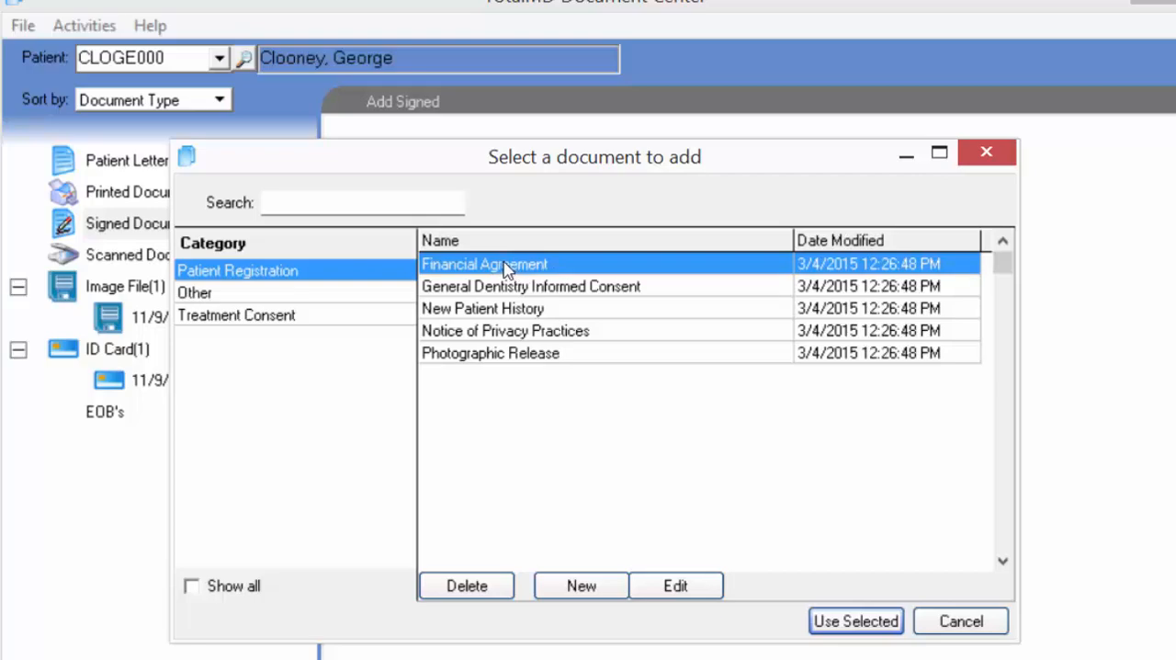
left_click(836, 625)
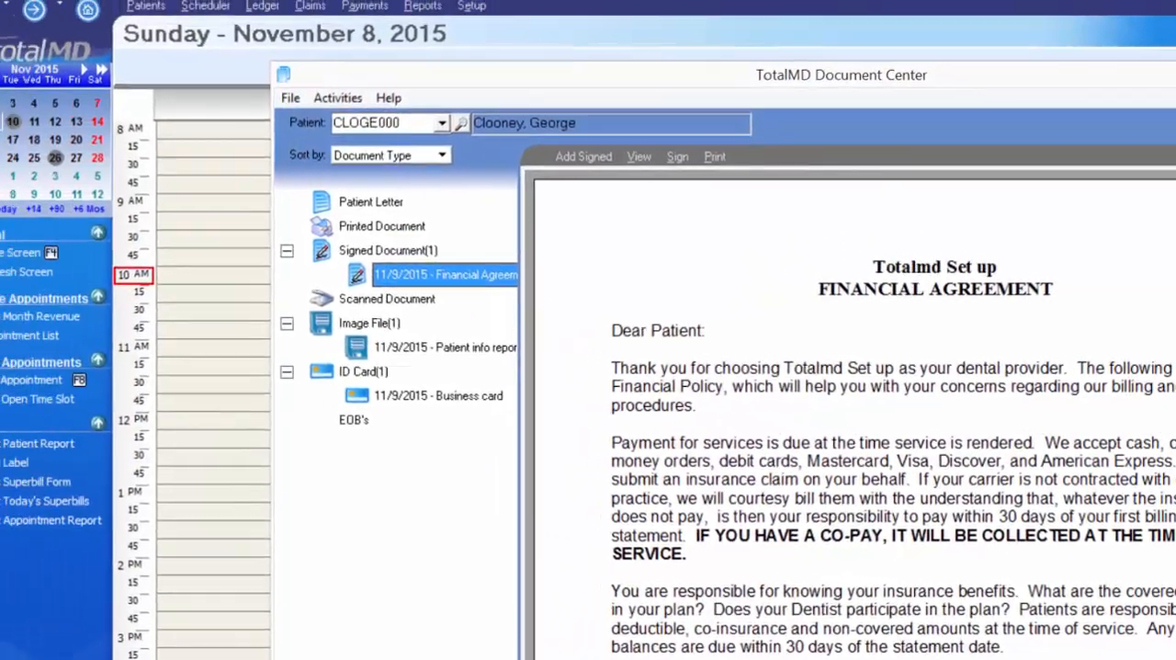
scroll(610, 499, "down", 5)
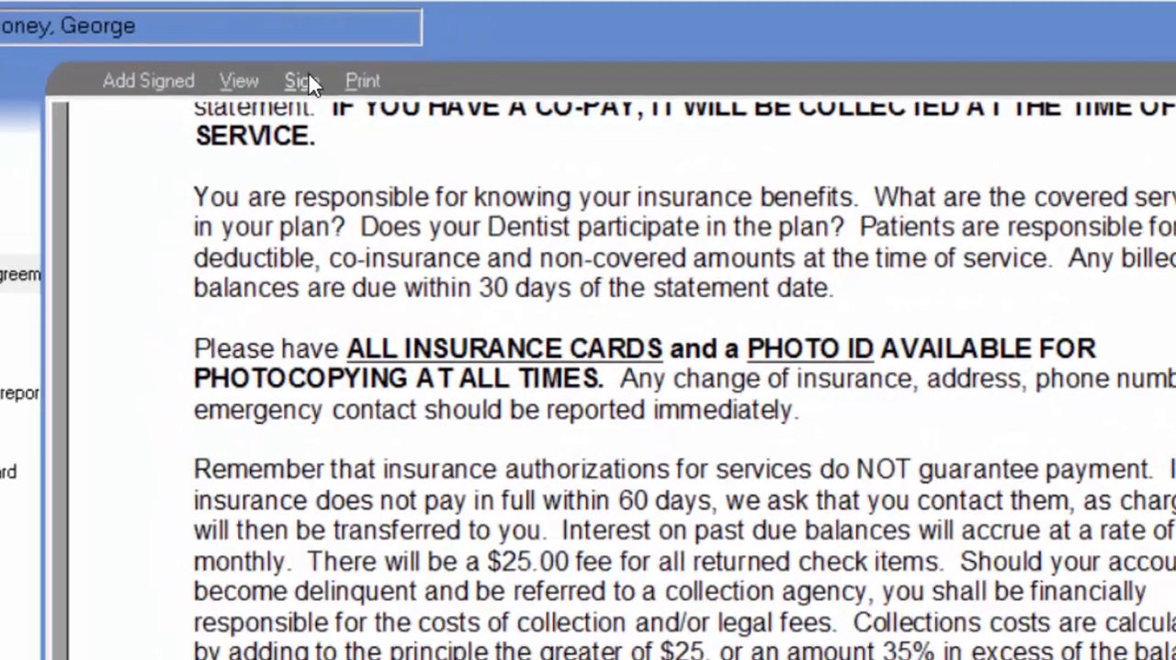
- Sign the Financial Agreement with the patient's and doctor's signatures, save it and check the signature area
left_click(303, 83)
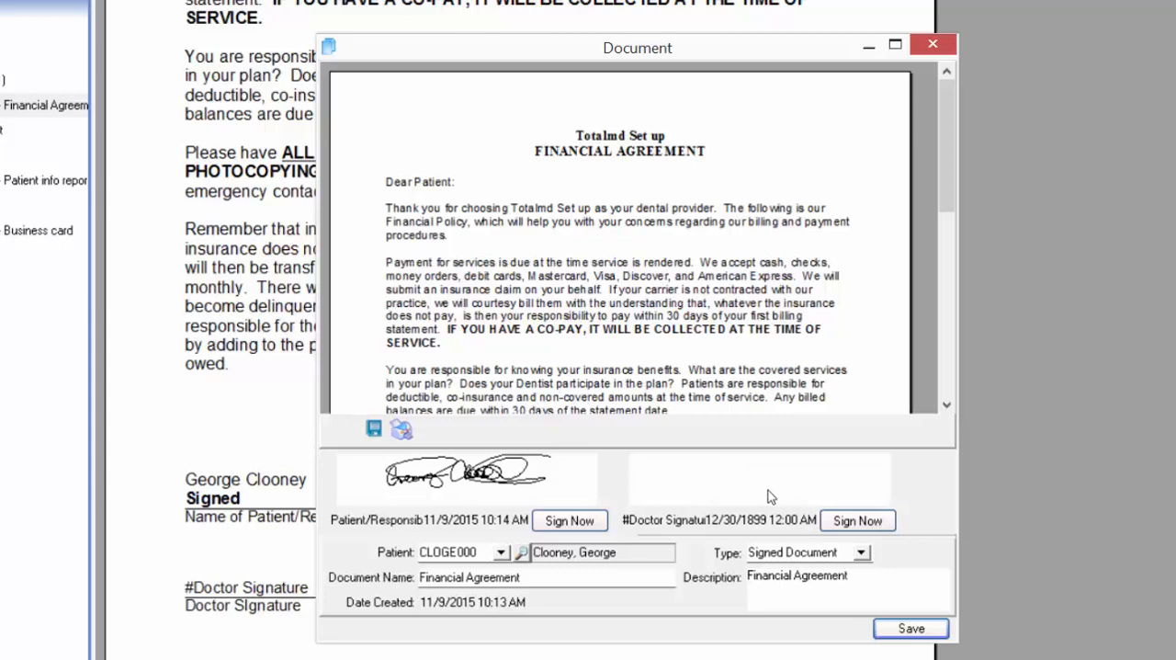
left_click(892, 522)
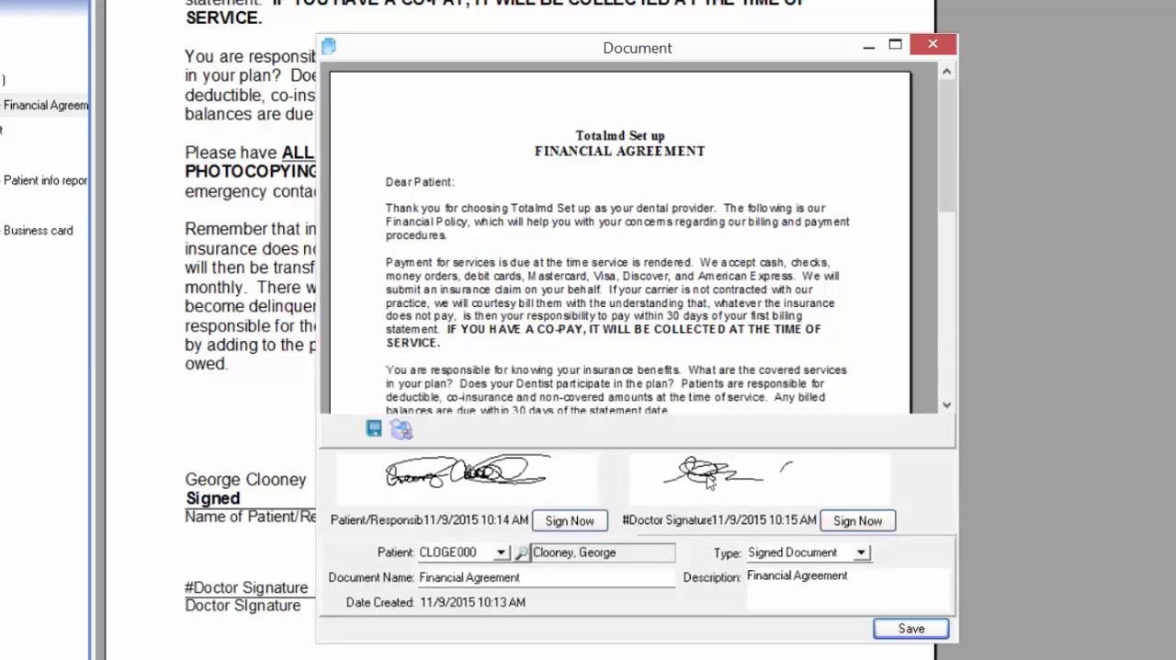
left_click(912, 629)
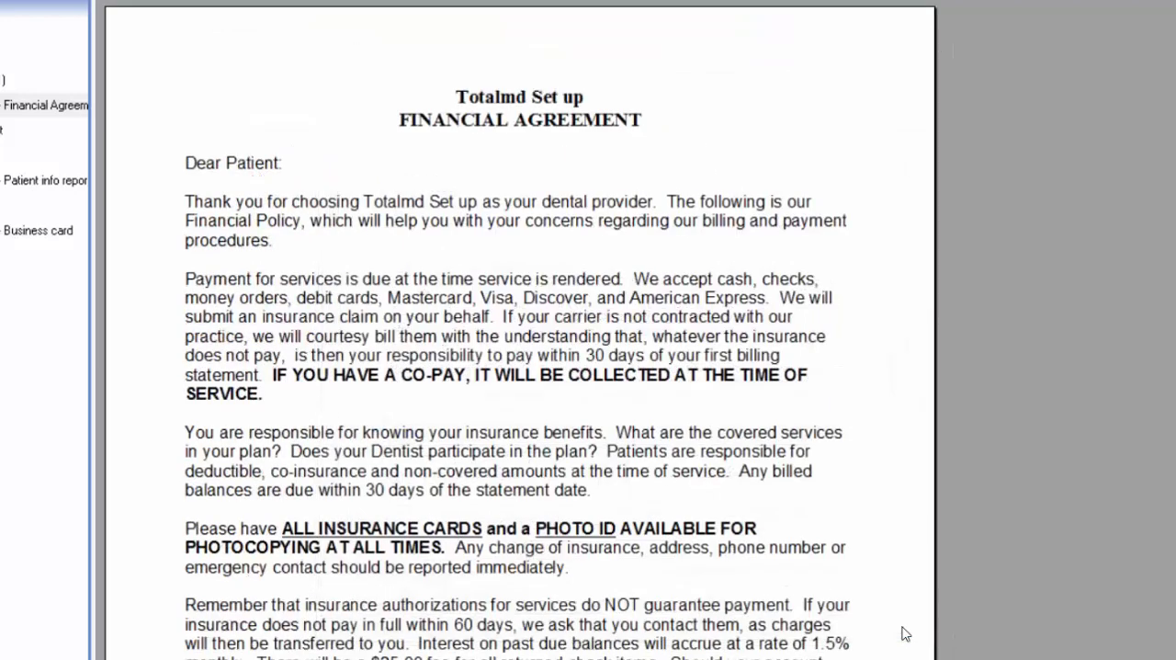
scroll(678, 491, "down", 5)
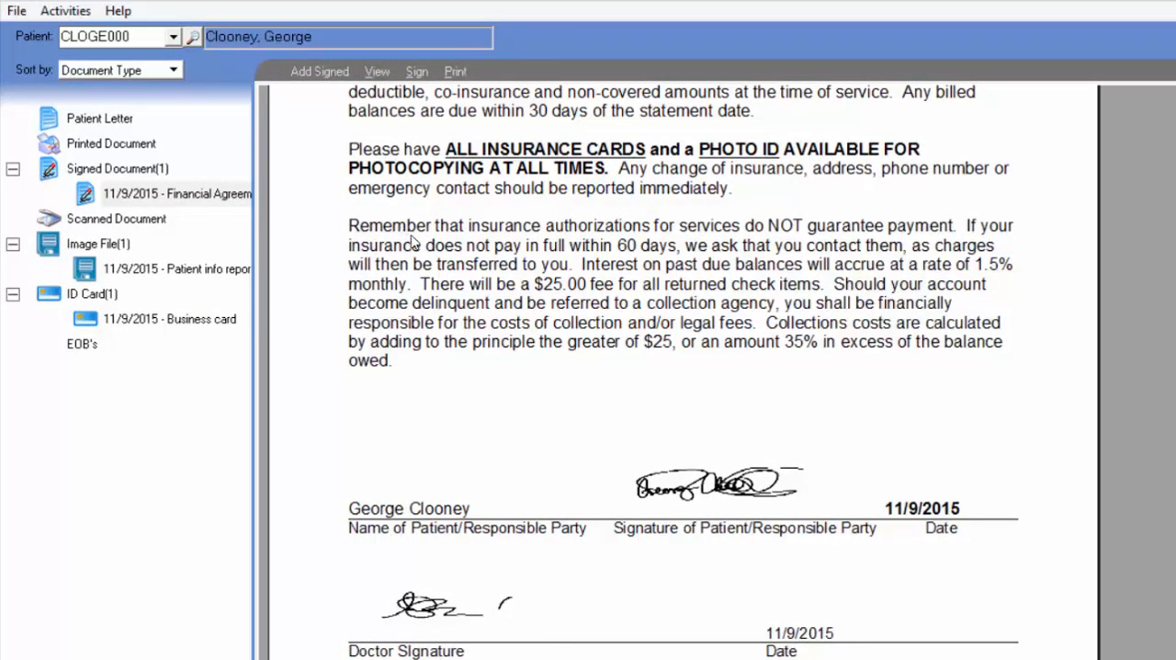
- Look over the Patient Registration templates available for another signed document, such as Photographic Release
left_click(129, 173)
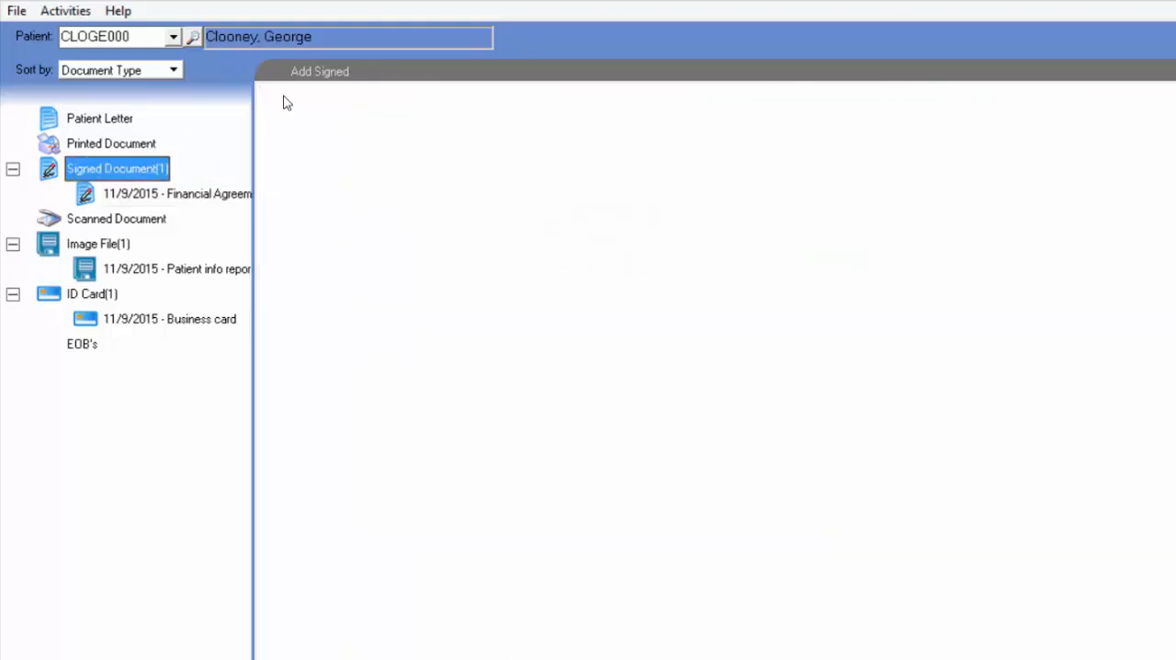
left_click(303, 73)
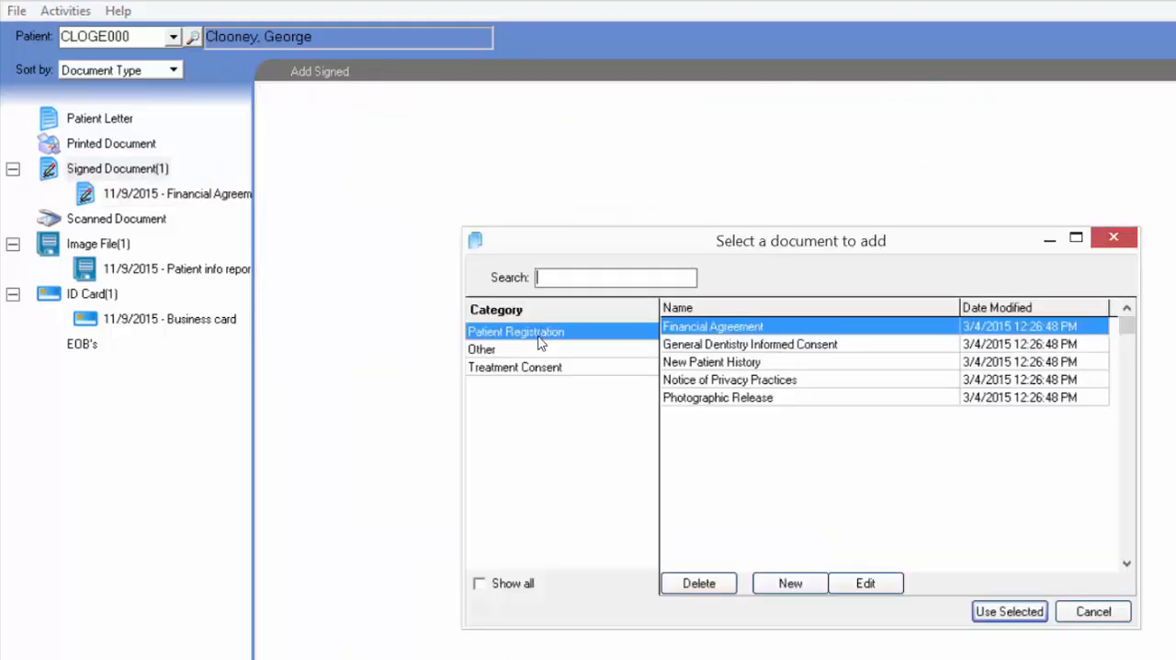
left_click(713, 399)
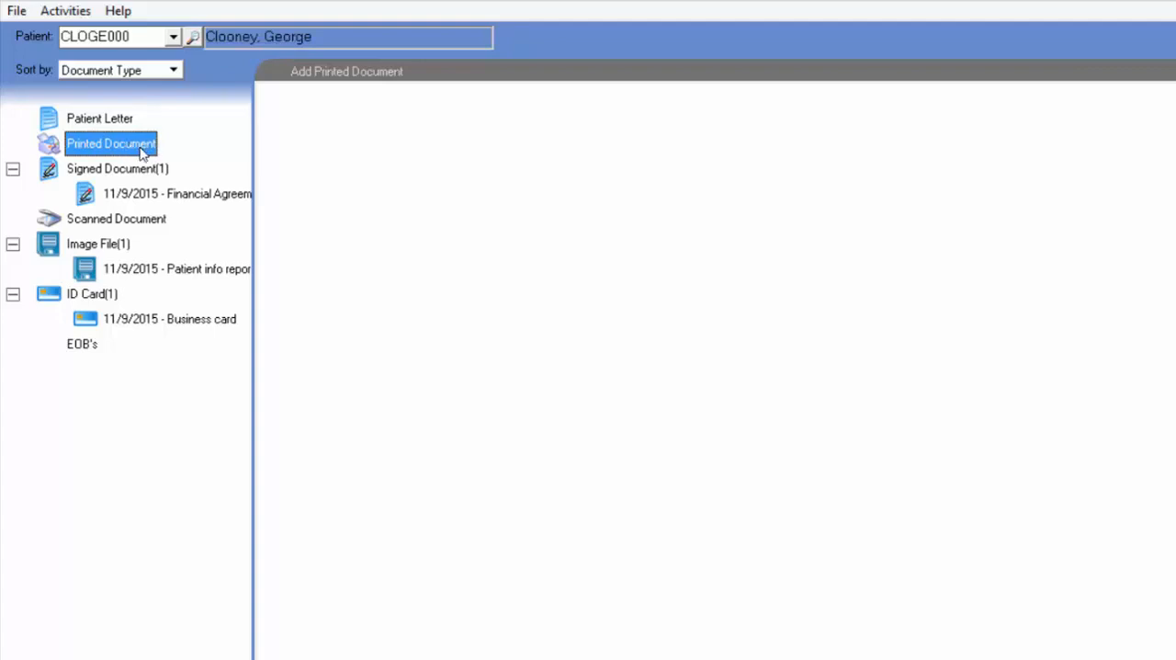
- Add the Notice of Privacy Practices from the Patient Registration category as a patient letter
left_click(111, 122)
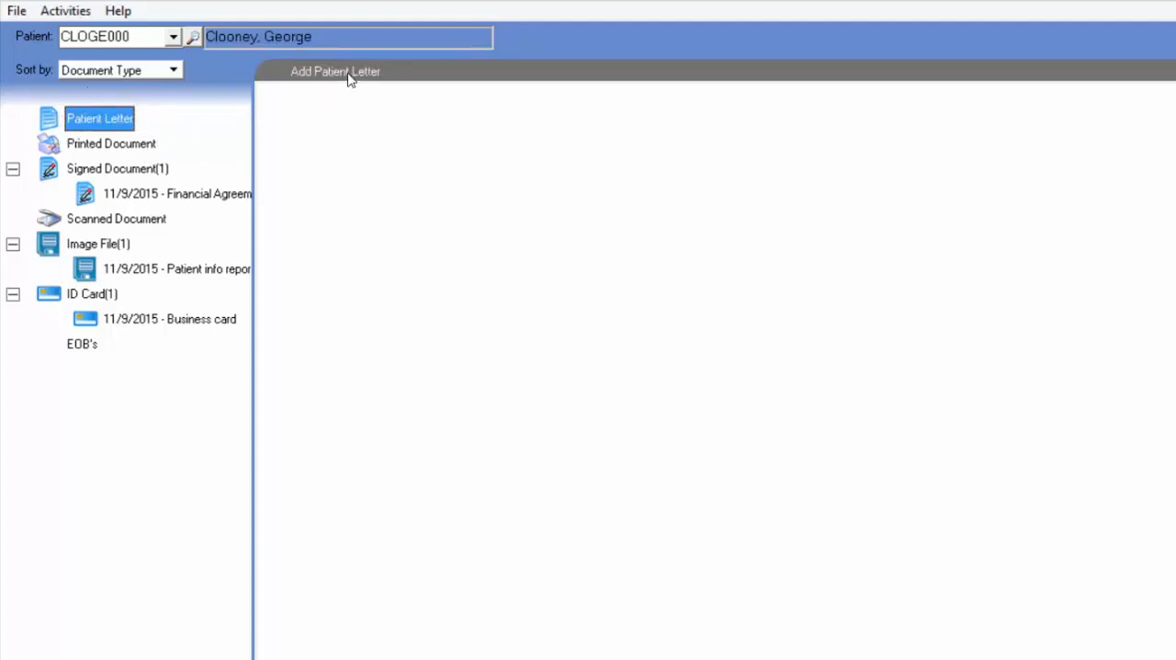
left_click(319, 74)
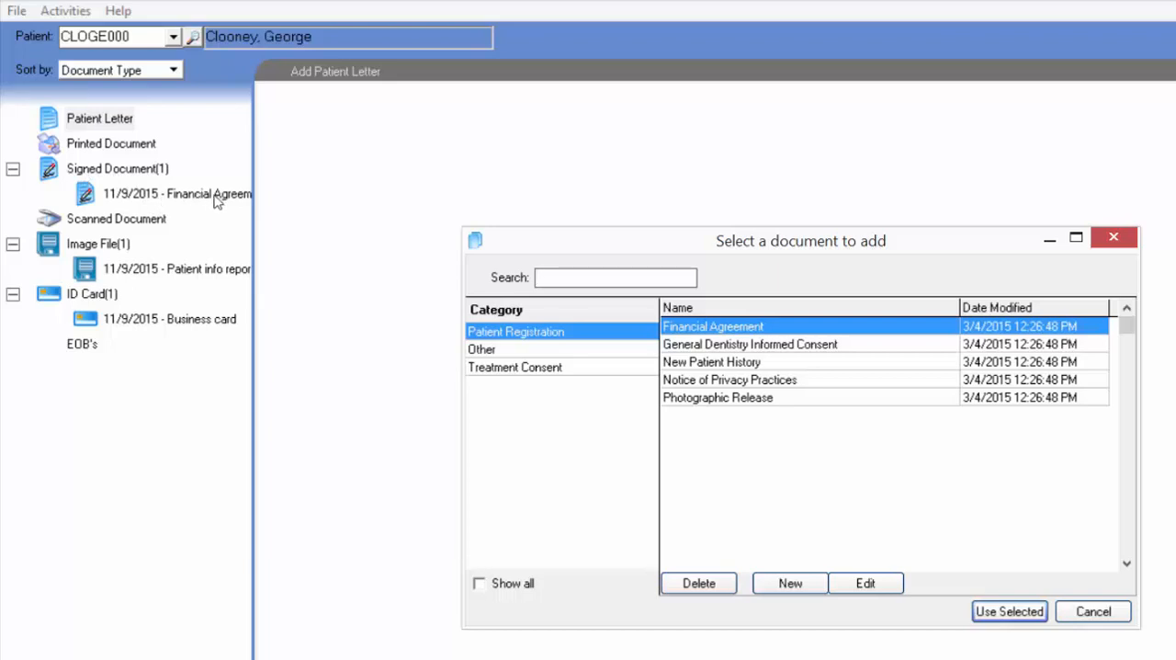
left_click(731, 384)
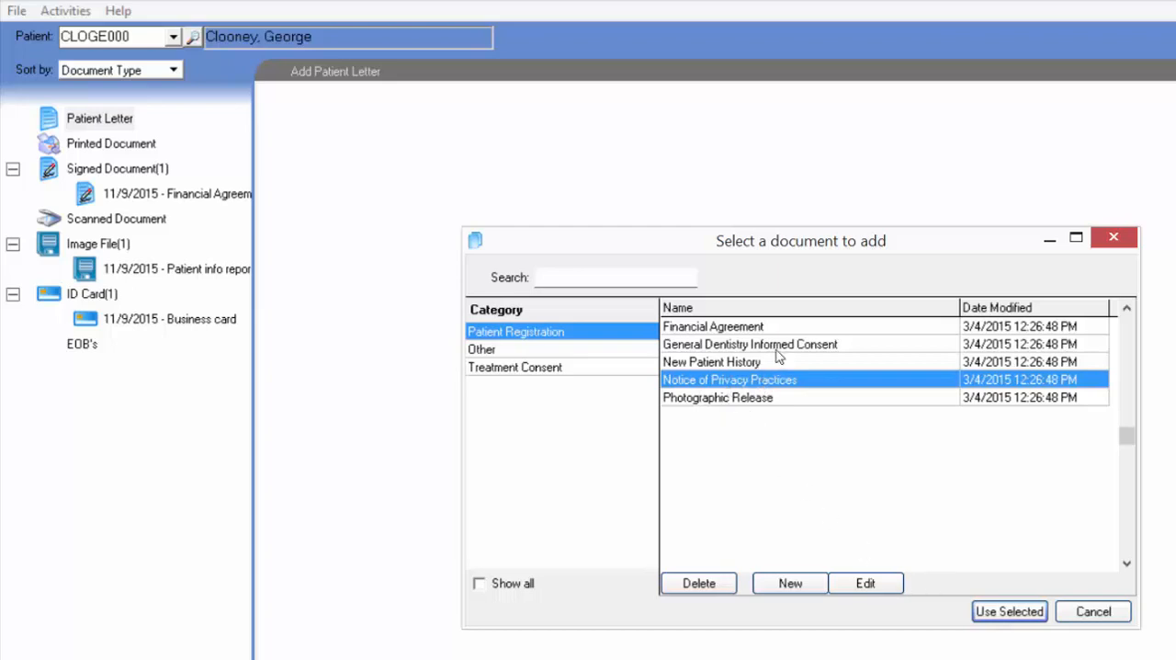
left_click(1008, 612)
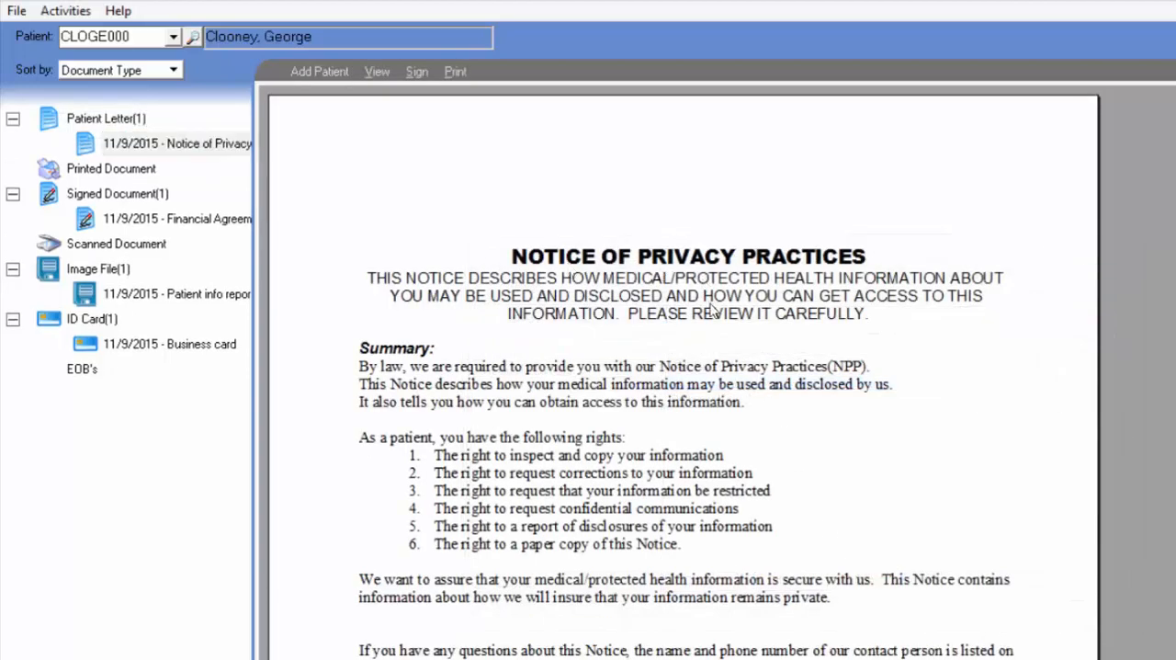
- Reopen the Notice of Privacy Practices patient letter and read through to its acknowledgement section
scroll(688, 441, "down", 4)
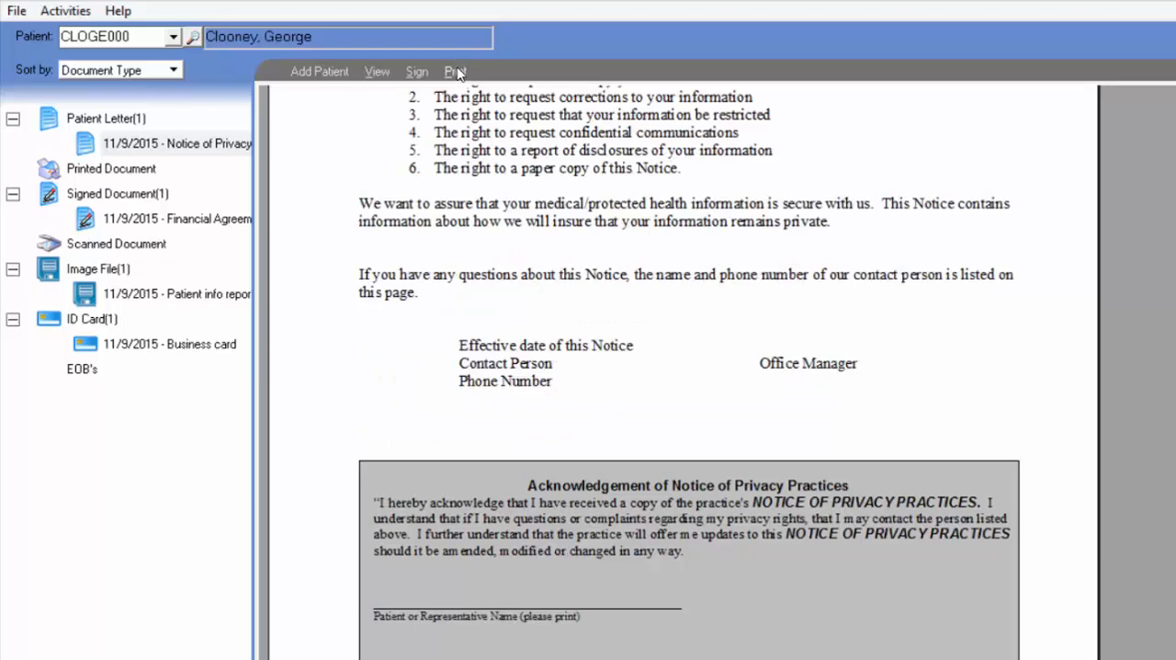
left_click(138, 121)
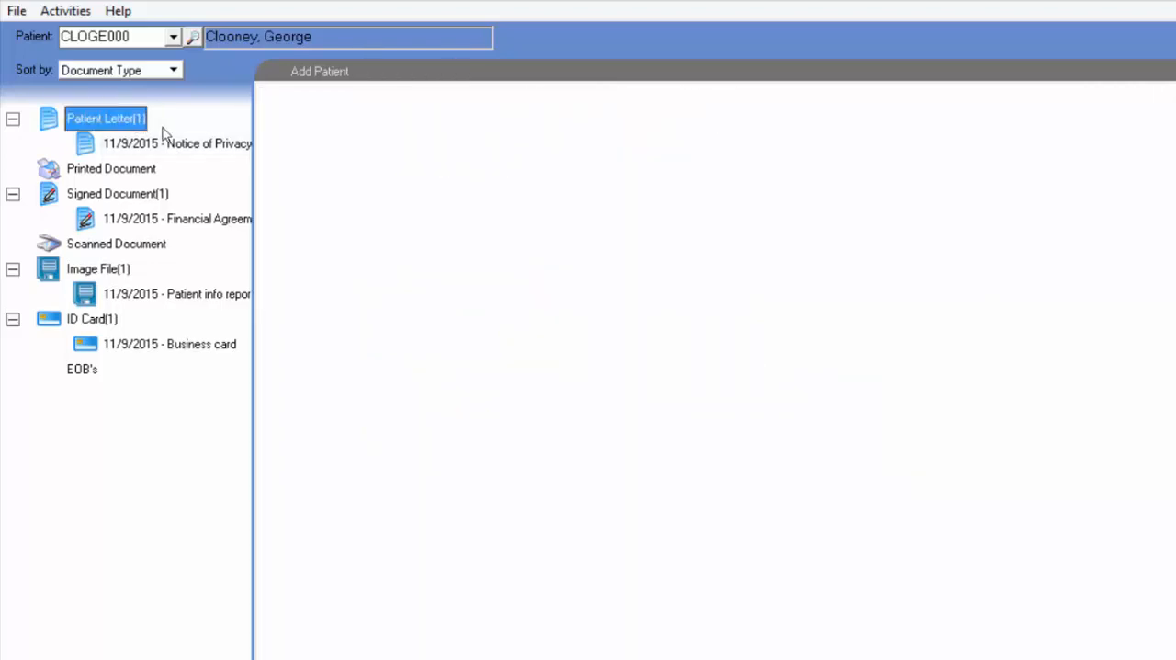
left_click(168, 145)
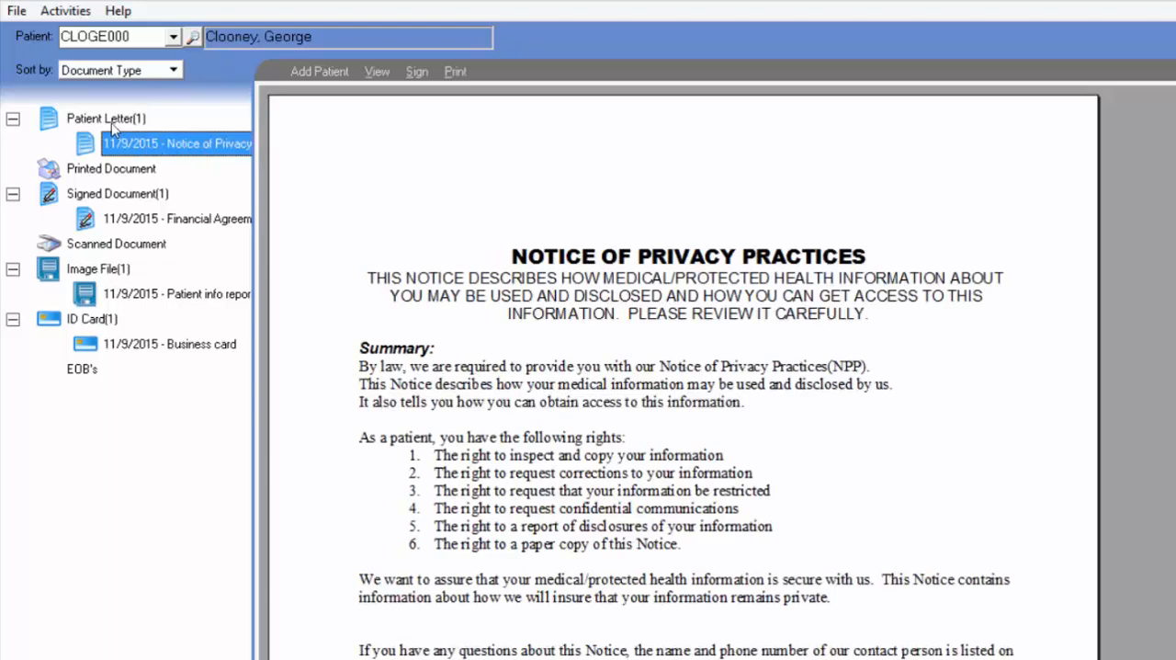
left_click(116, 123)
left_click(169, 144)
left_click(625, 376)
scroll(624, 377, "down", 5)
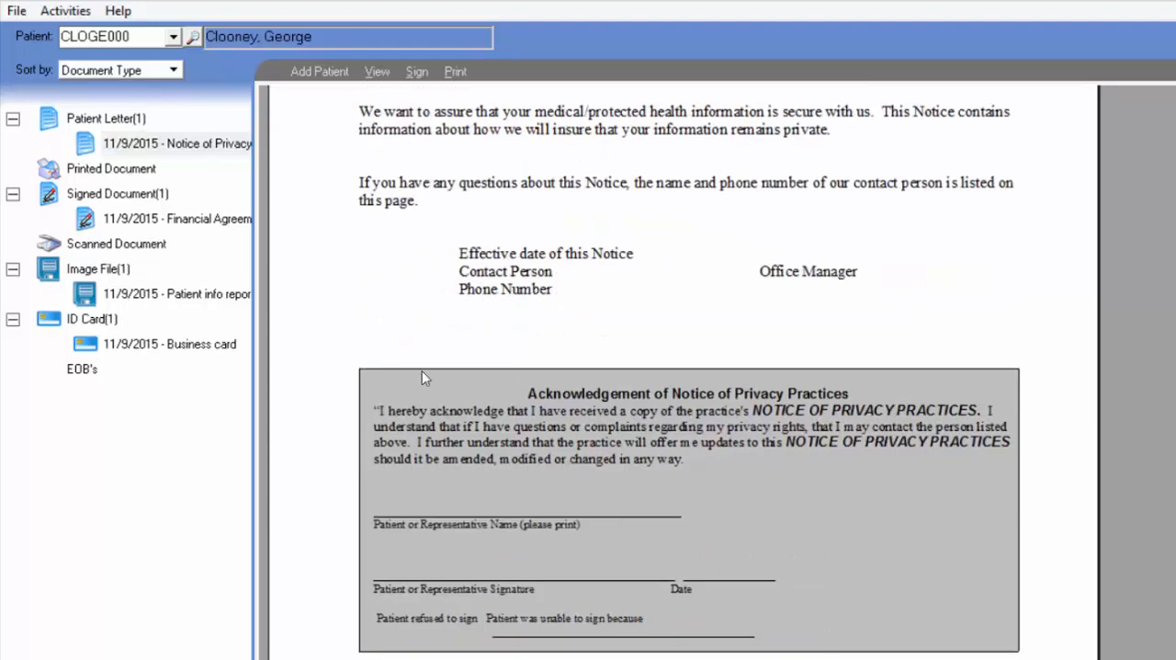
- Open the Notice of Privacy Practices template from the Patient Registration category for editing
left_click(101, 195)
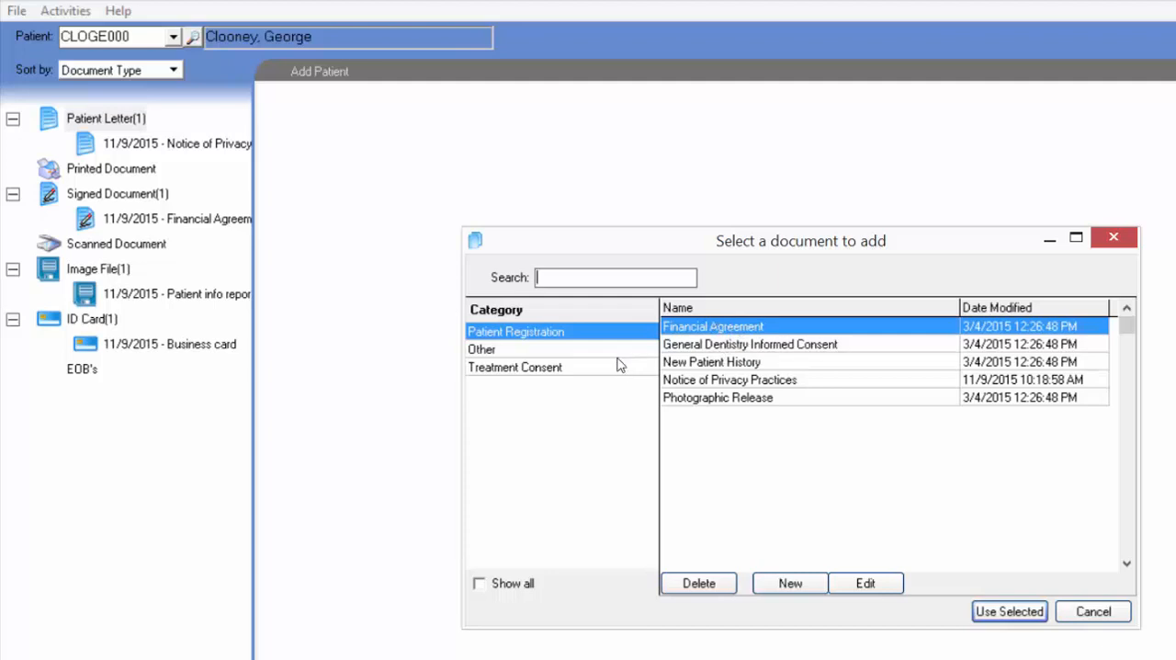
left_click(731, 381)
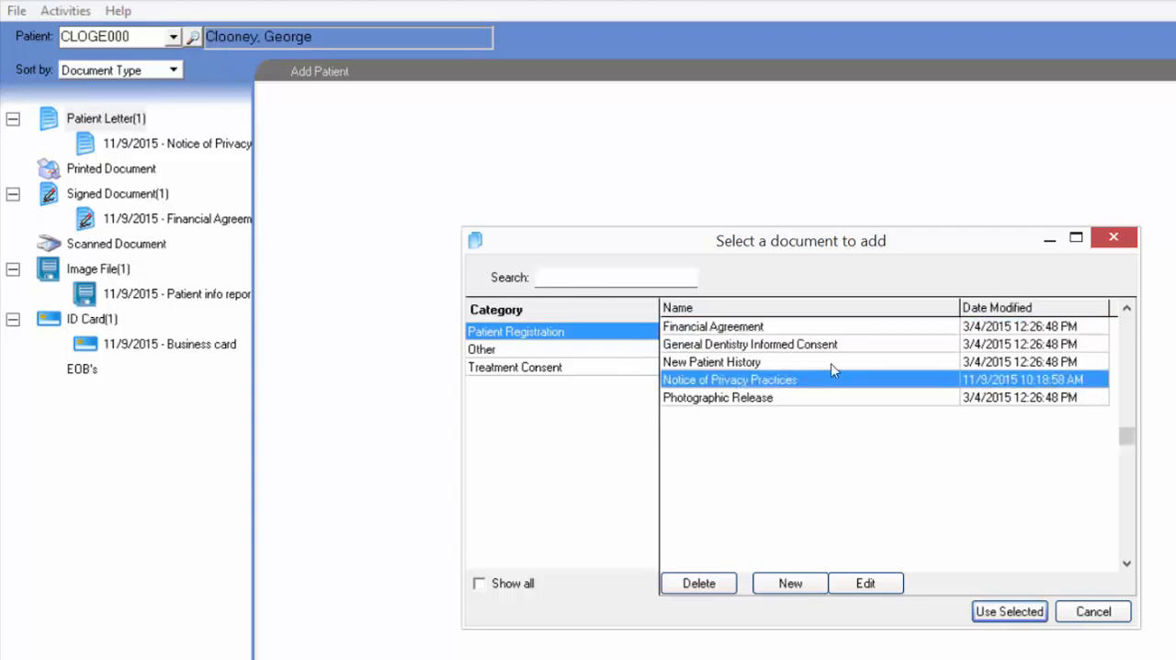
left_click(890, 588)
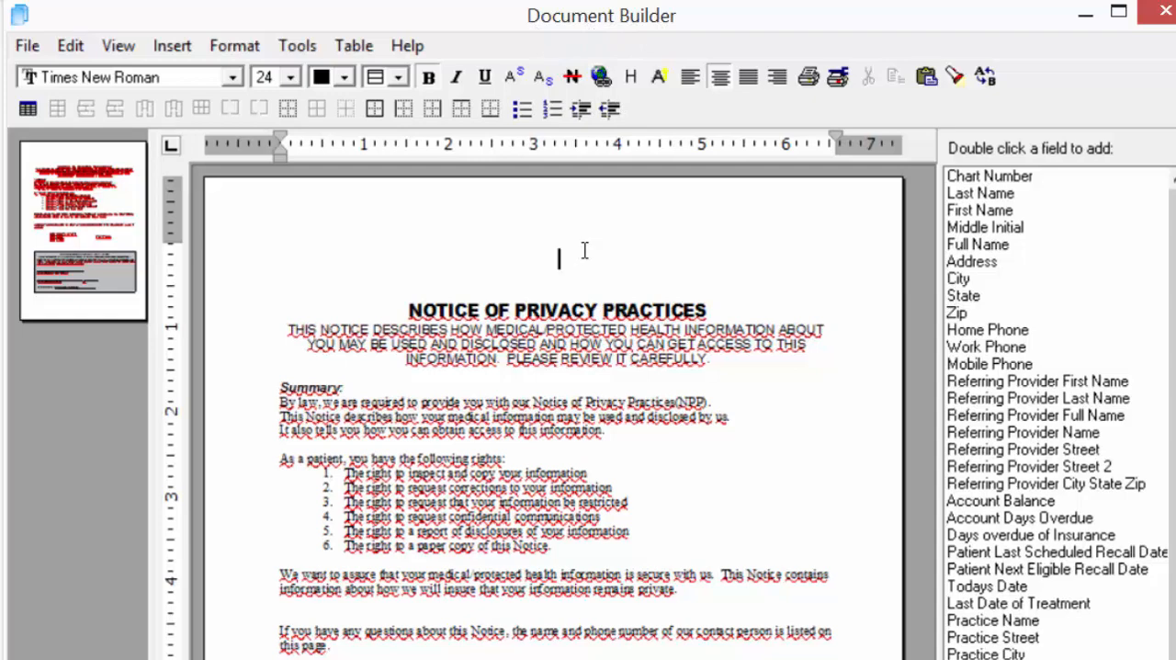
type("fhbjfh")
key("BackSpace")
key("BackSpace")
key("BackSpace")
key("BackSpace")
key("BackSpace")
key("BackSpace")
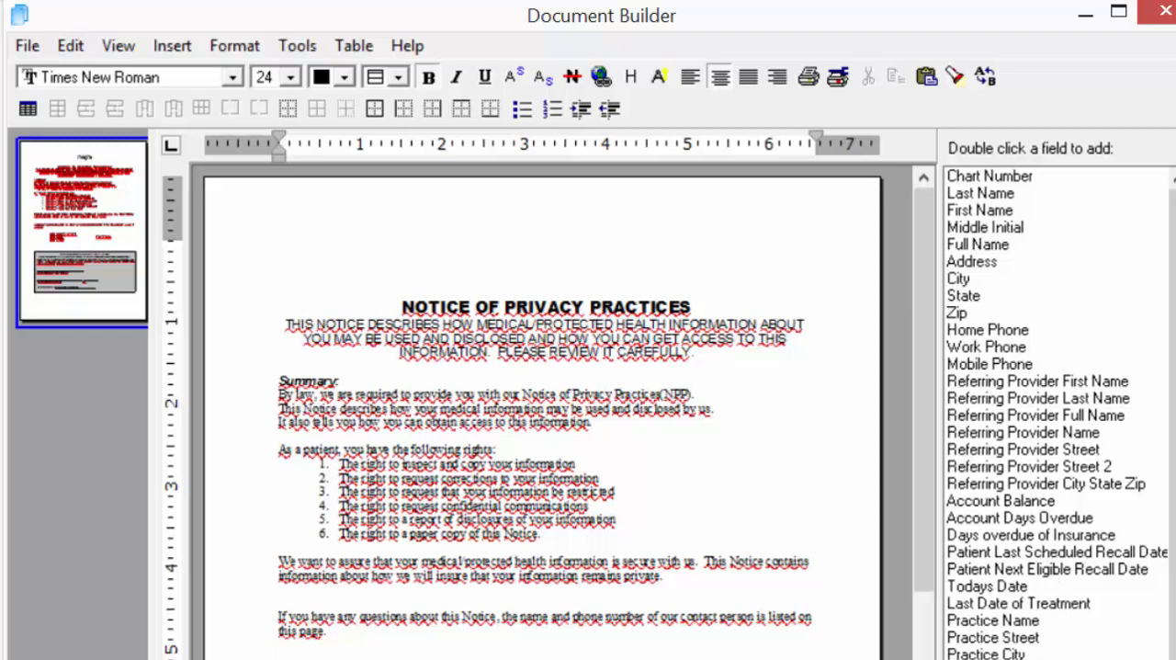
- Insert the Practice Name field above the Notice of Privacy Practices title, then save and close the template
left_click(1016, 623)
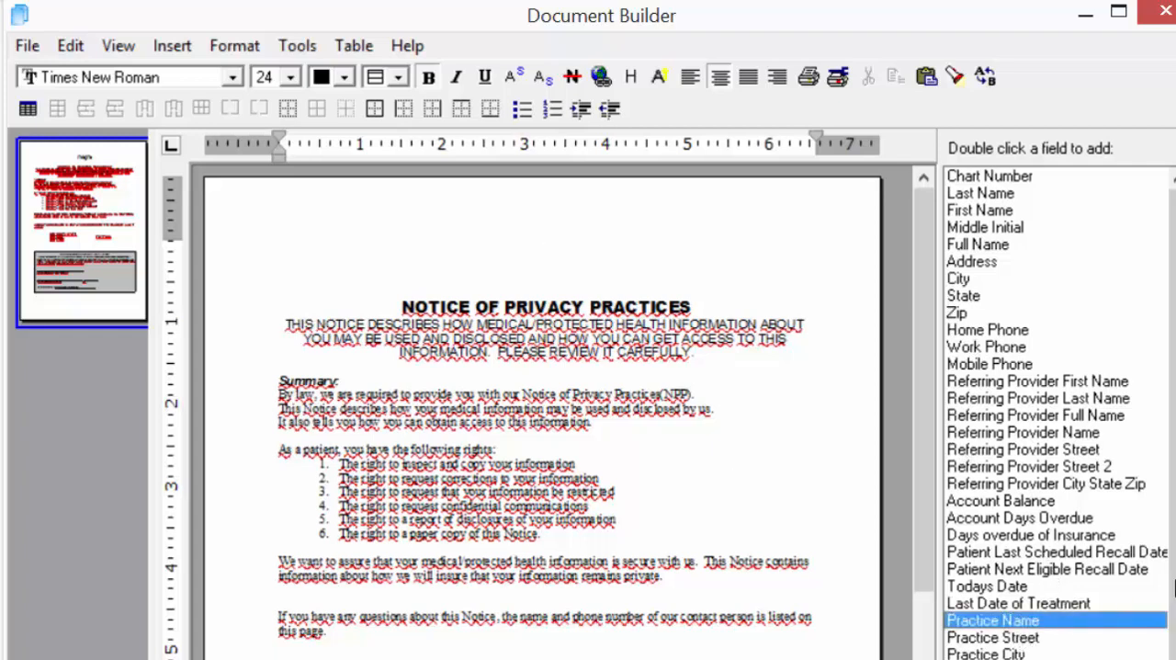
scroll(1011, 625, "down", 1)
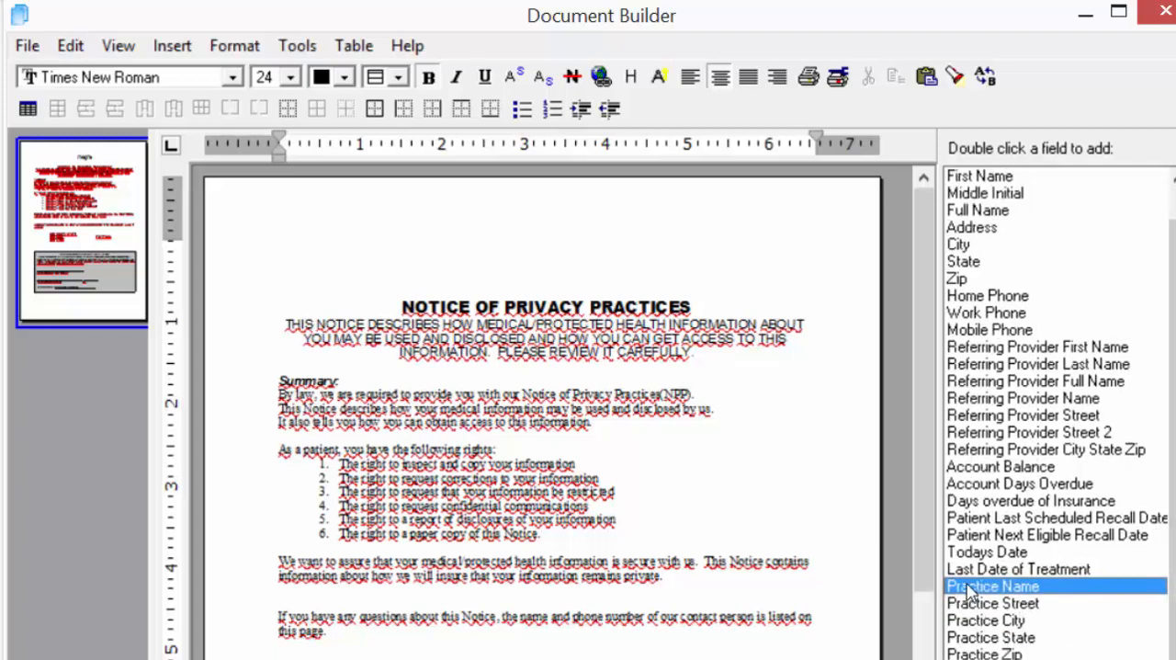
double_click(1020, 589)
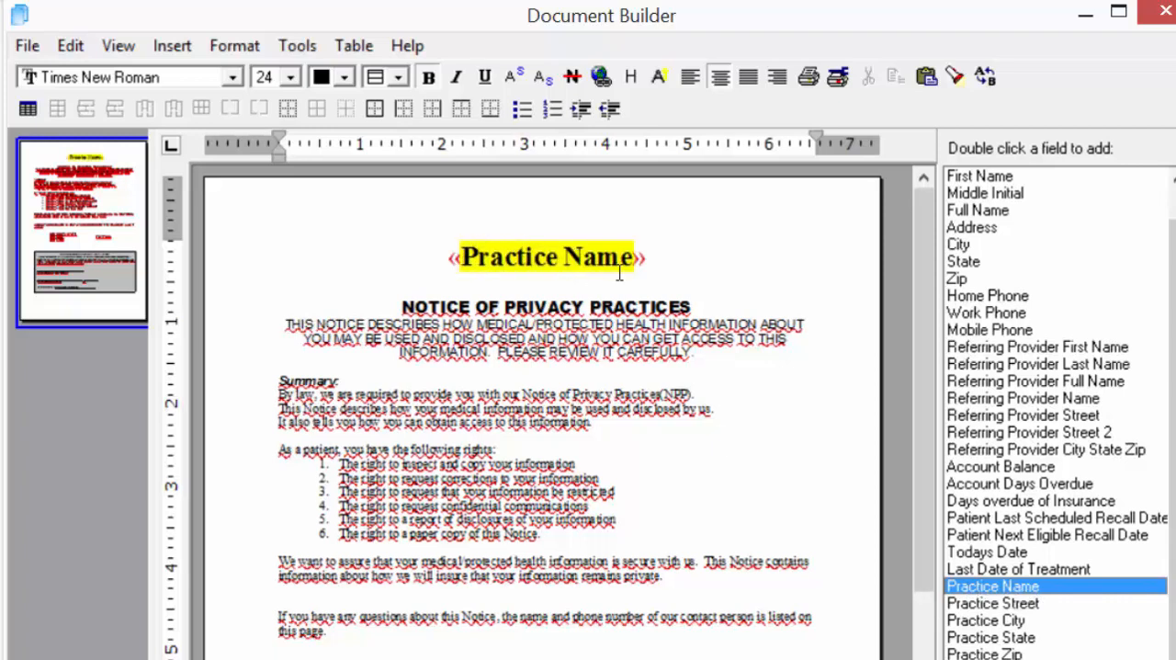
left_click(27, 46)
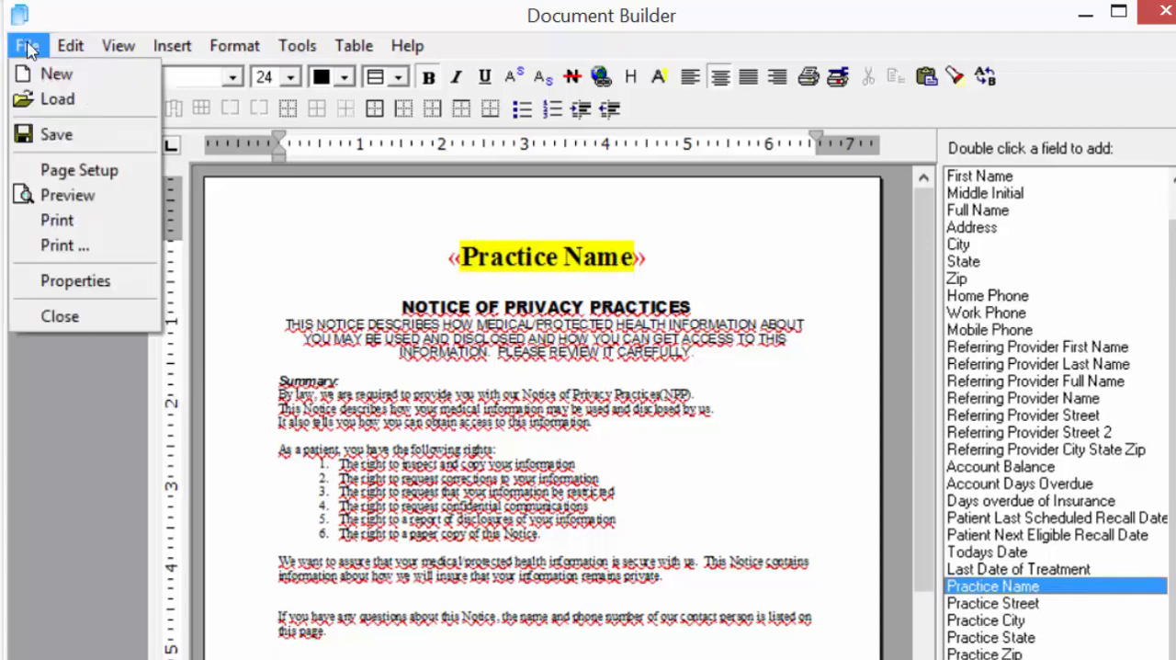
left_click(56, 136)
left_click(1155, 13)
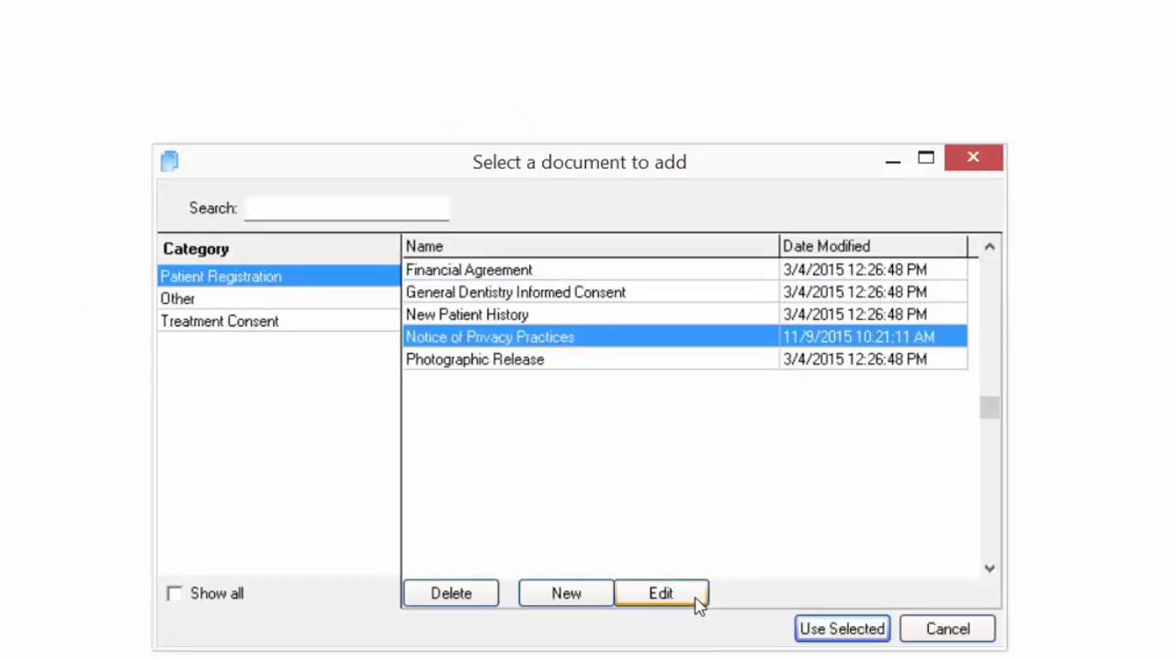
- Reopen the Notice of Privacy Practices template for editing and review it down to the acknowledgement section
left_click(689, 597)
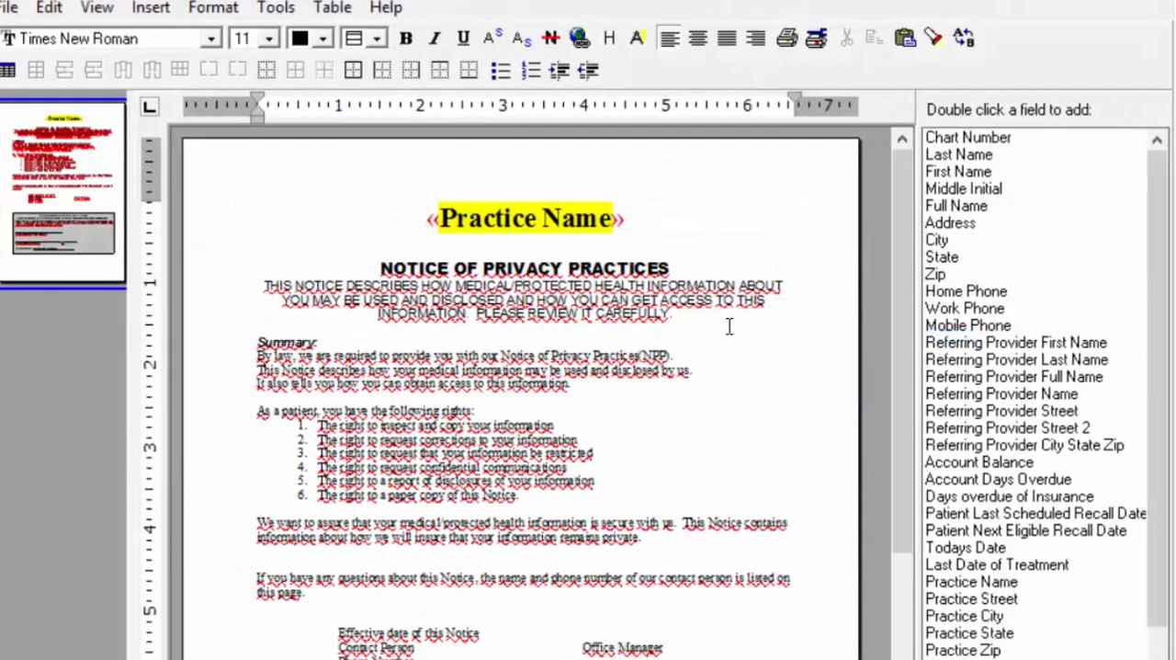
left_click(667, 220)
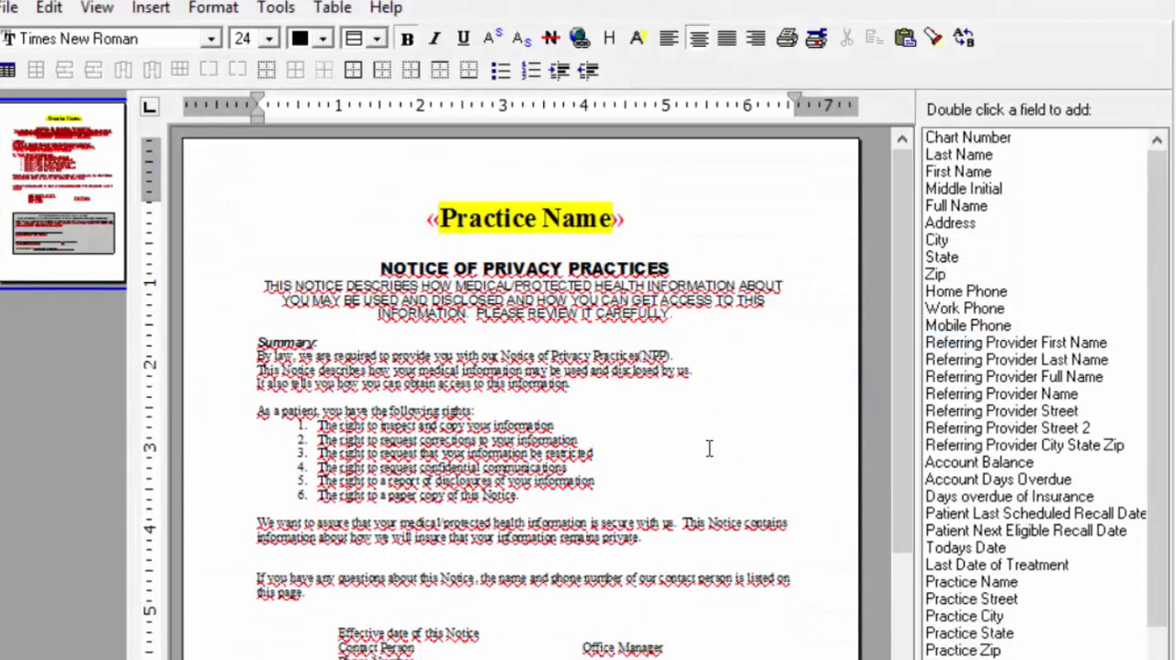
scroll(712, 441, "down", 3)
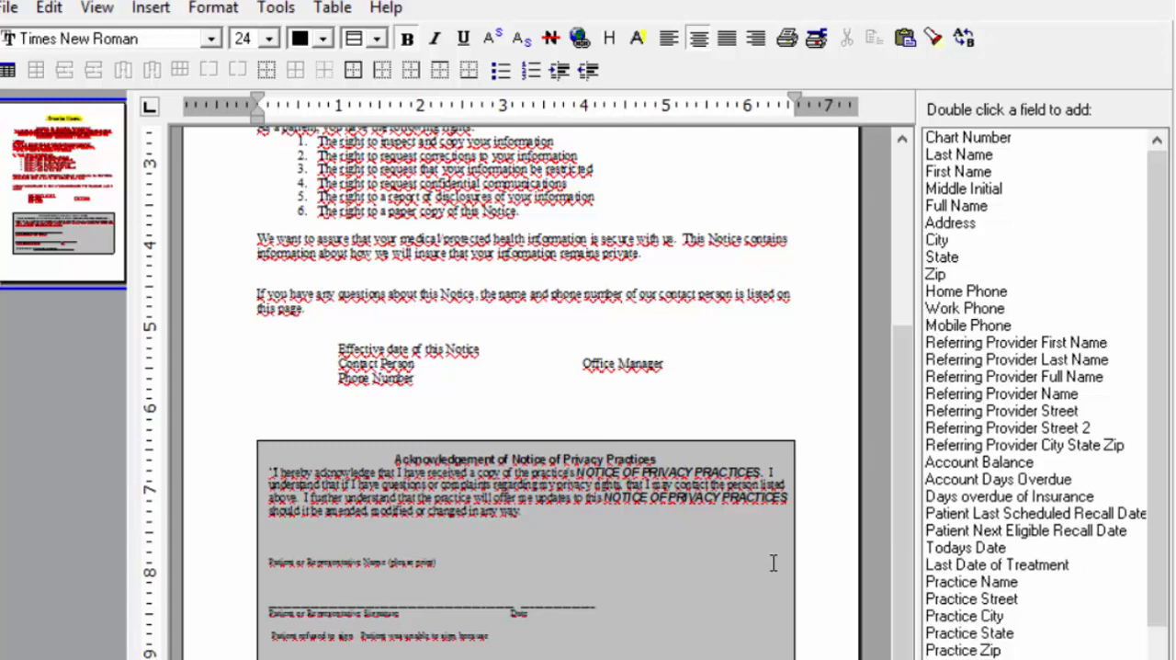
scroll(676, 303, "up", 3)
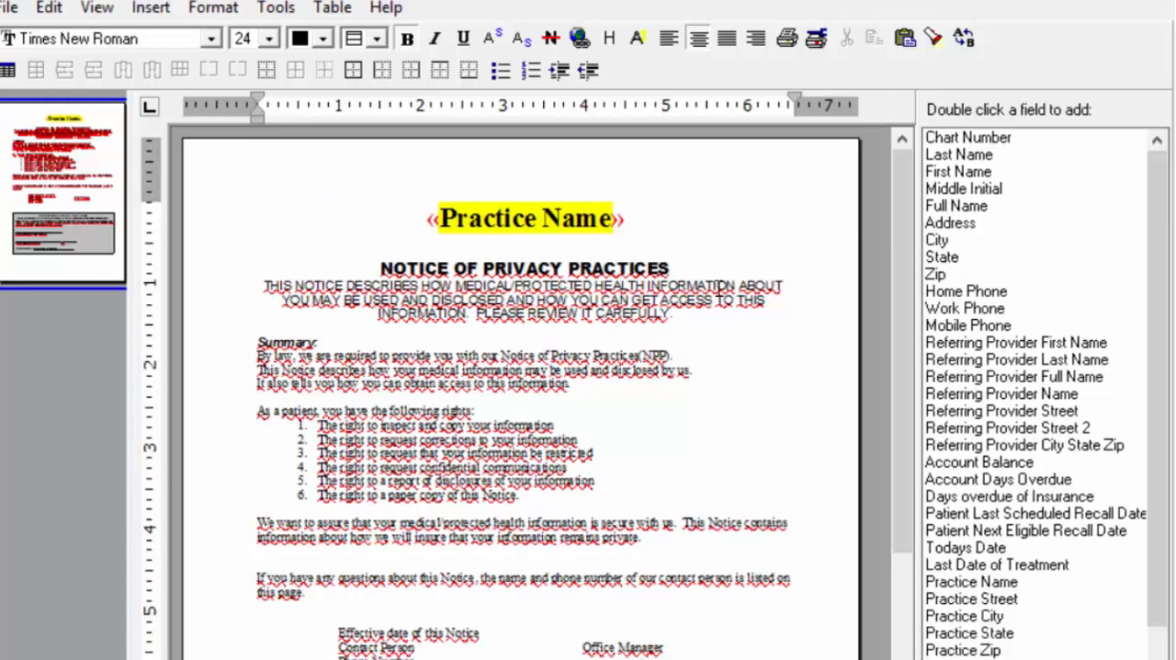
- Try out adding and removing blank lines between the Practice Name field and the notice title, and close the template without saving
key("Return")
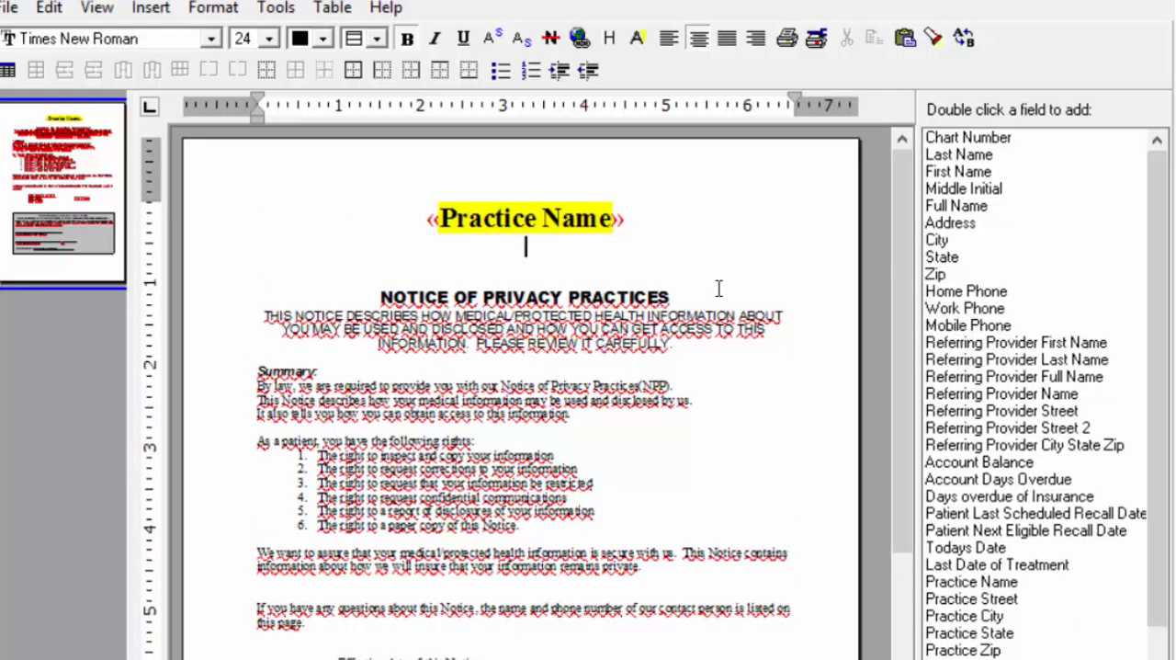
key("Delete")
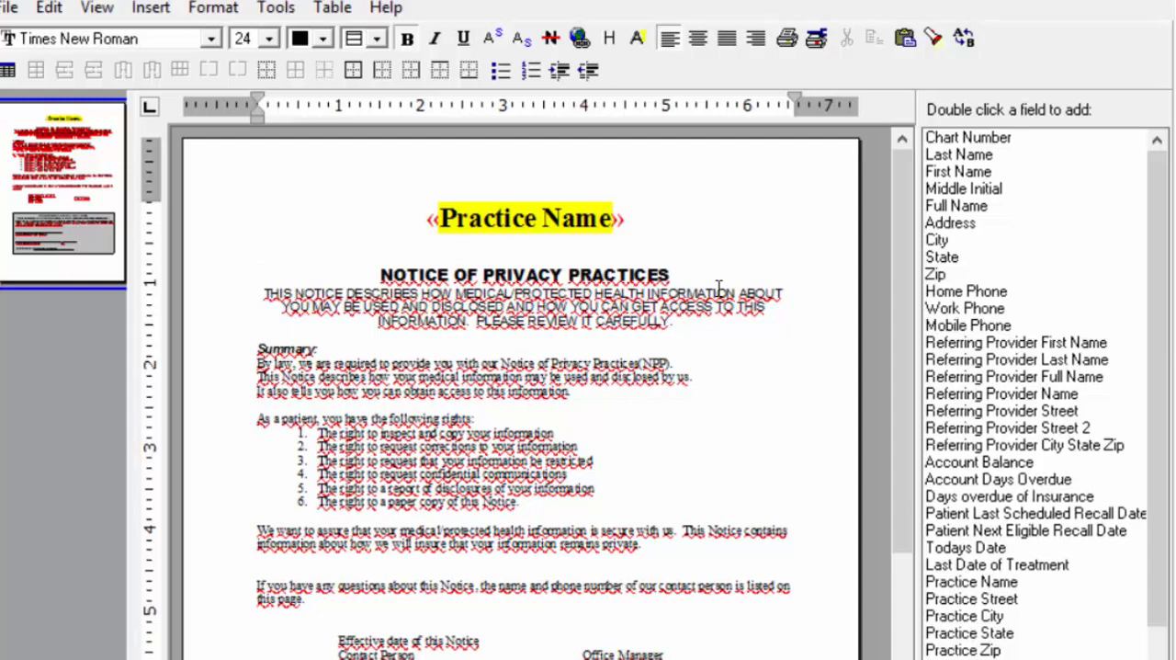
type("dear")
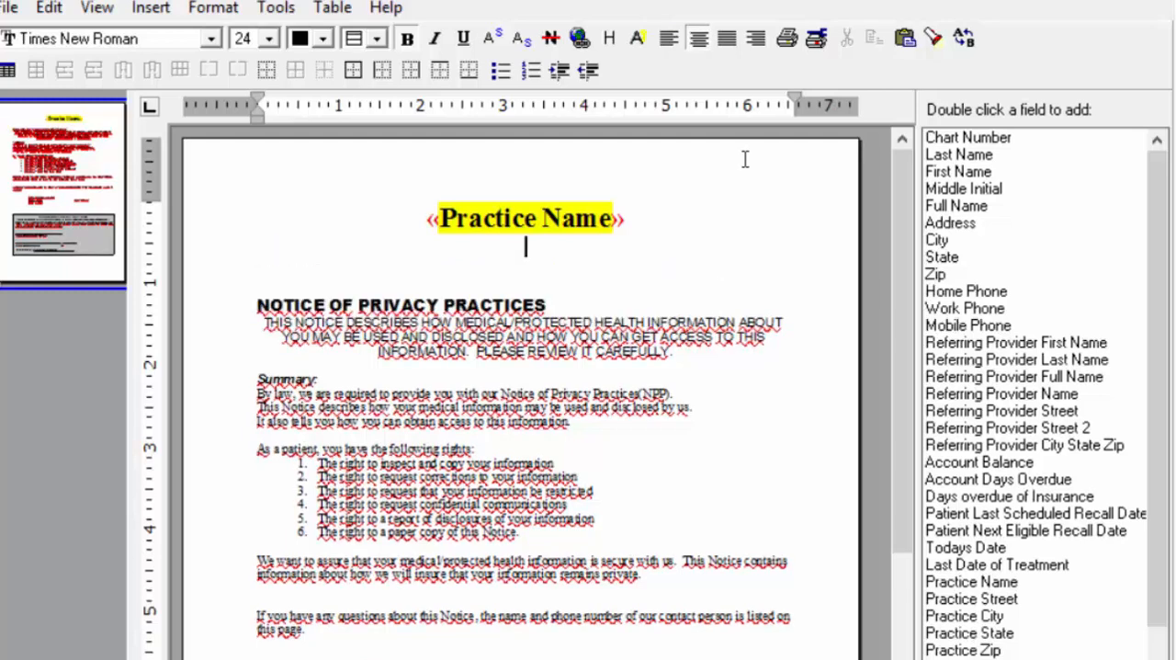
key("BackSpace")
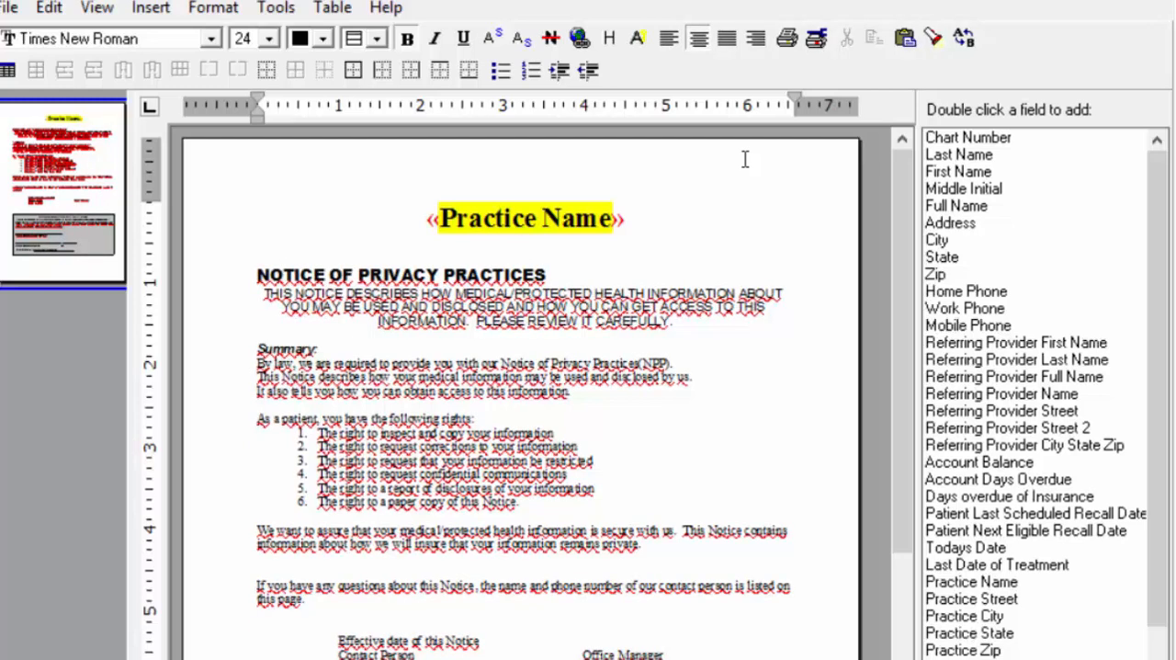
key("BackSpace")
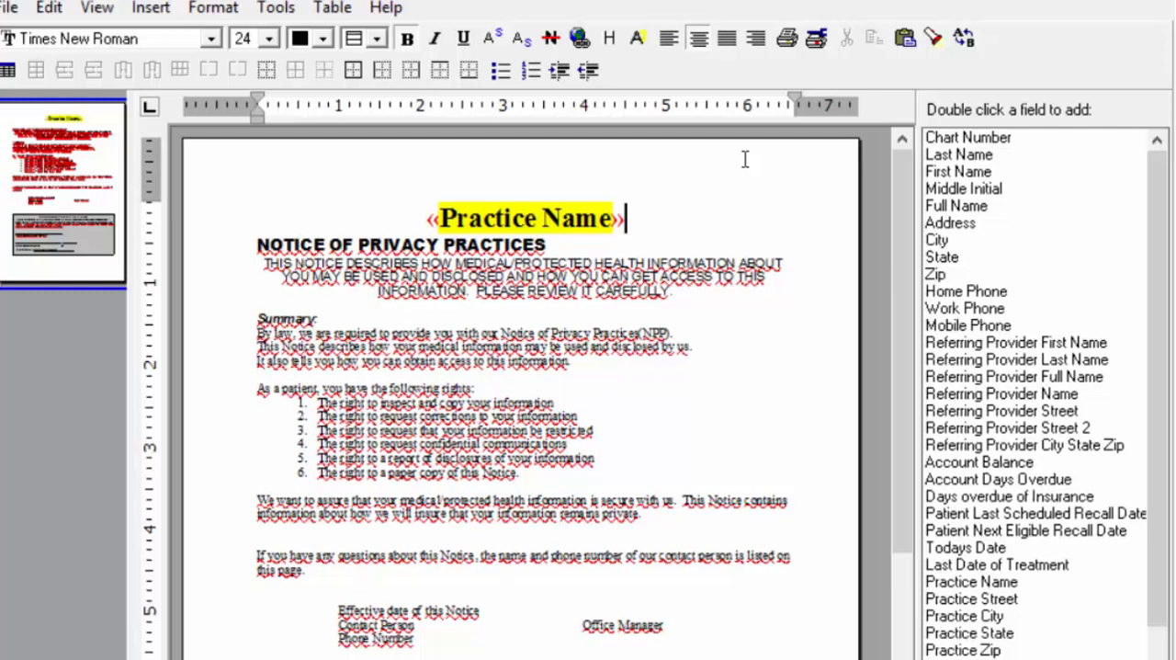
key("Return")
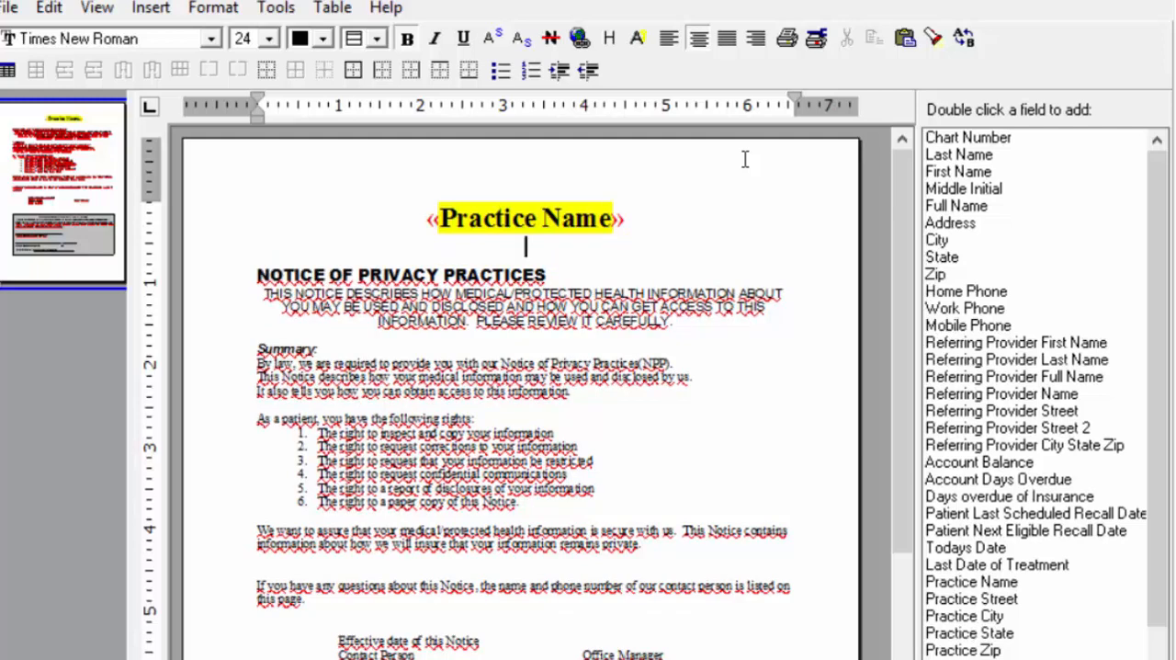
key("Return")
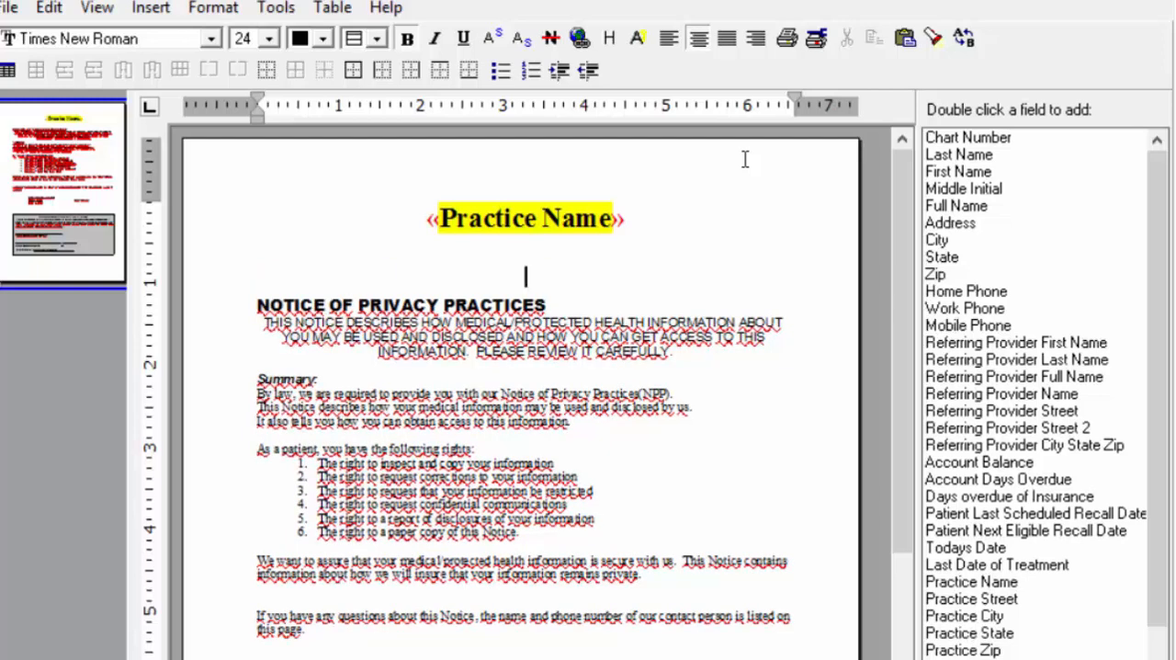
key("Return")
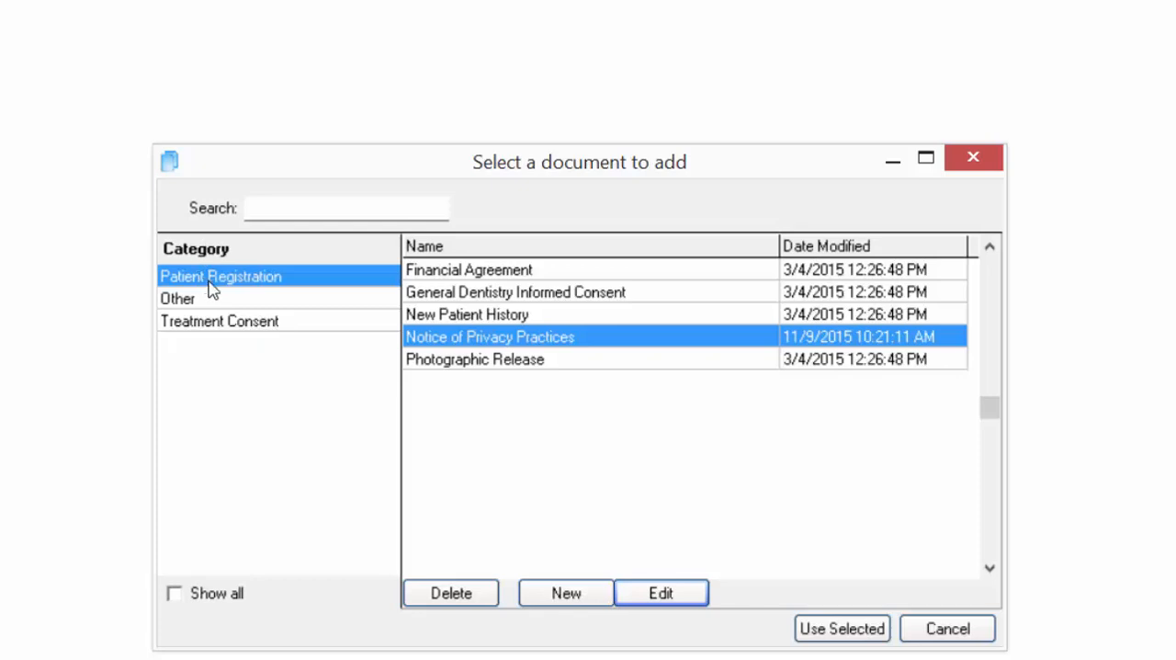
- Create a new document named New Patient Phone Slip in the Patient Registration category
left_click(578, 607)
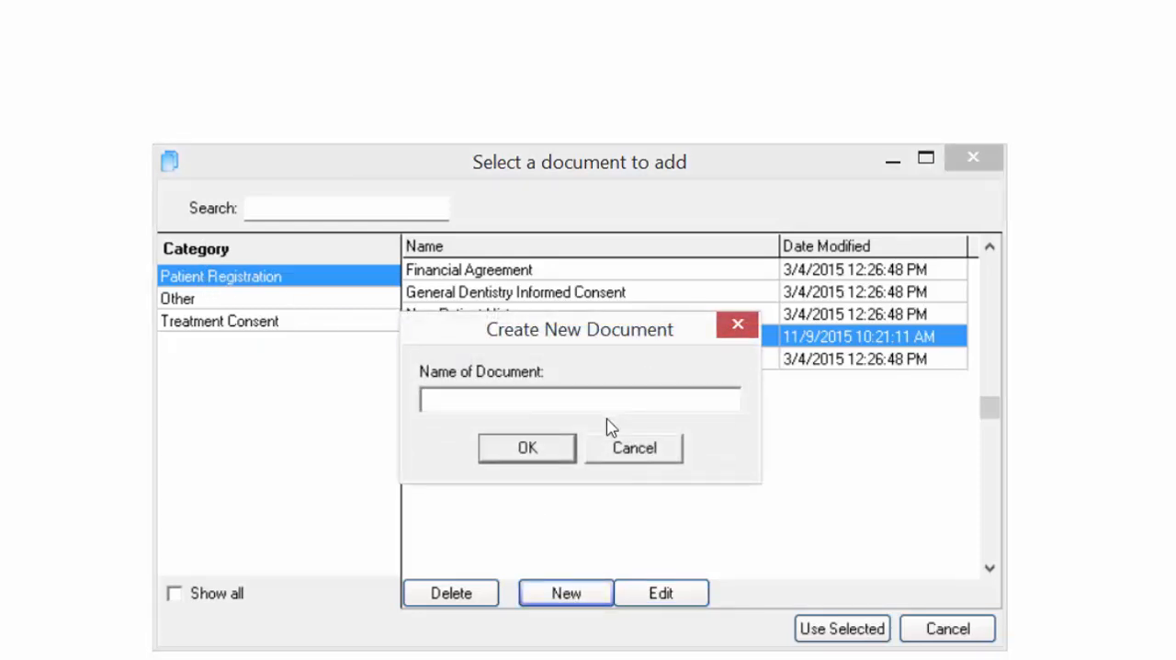
type("New Patient Phone Slip")
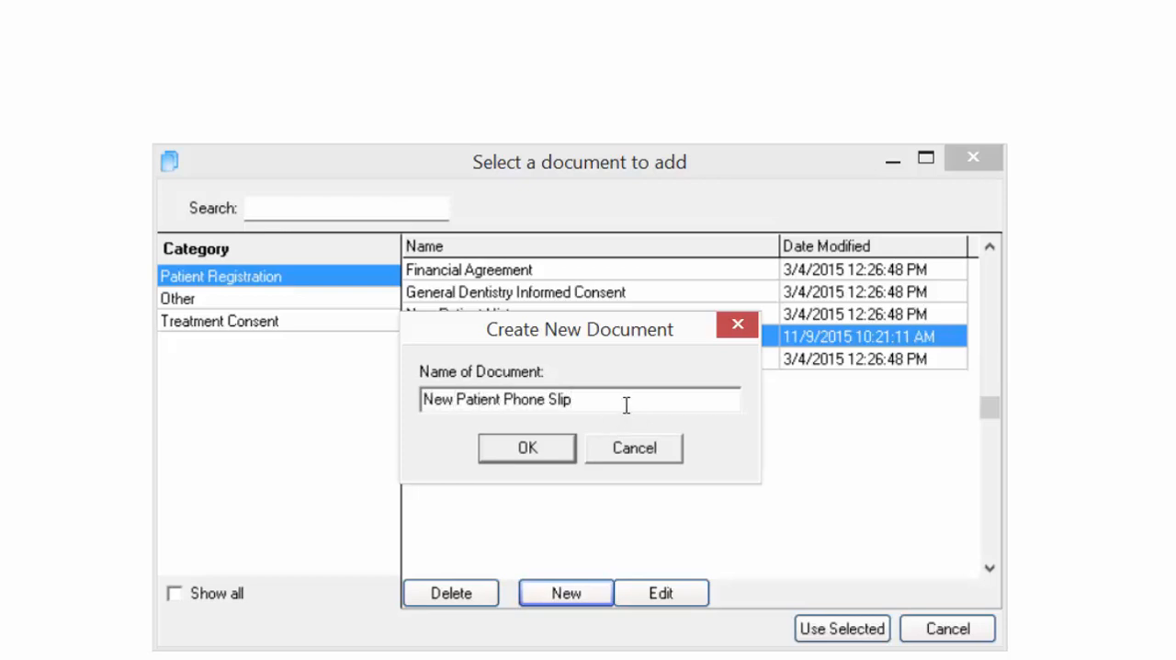
left_click(516, 450)
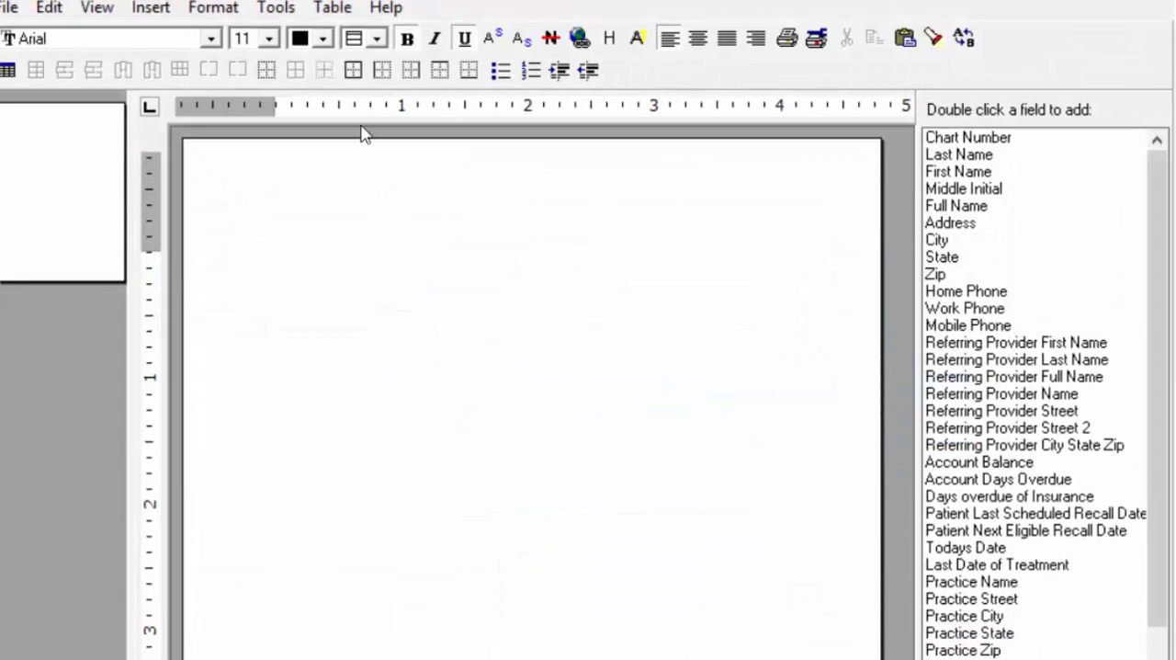
- Build a centered header with Practice Name, Practice Street, a city, state and ZIP line and Practice Phone, with a left-aligned size 15 Todays Date field below
left_click(699, 38)
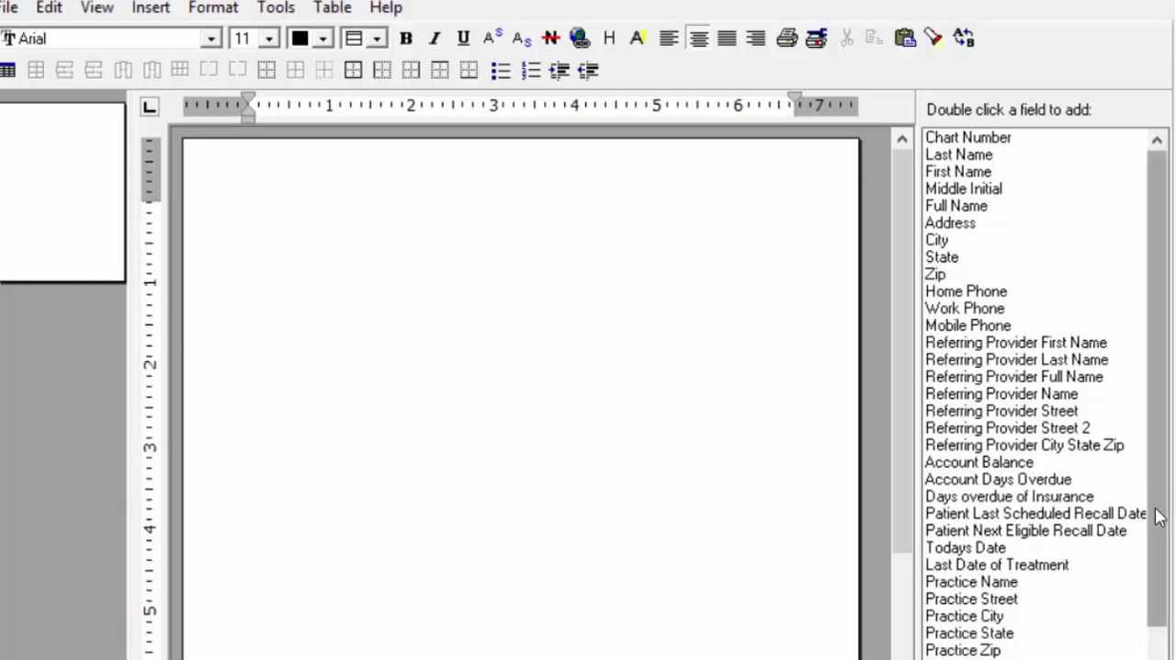
scroll(1149, 514, "down", 1)
double_click(948, 550)
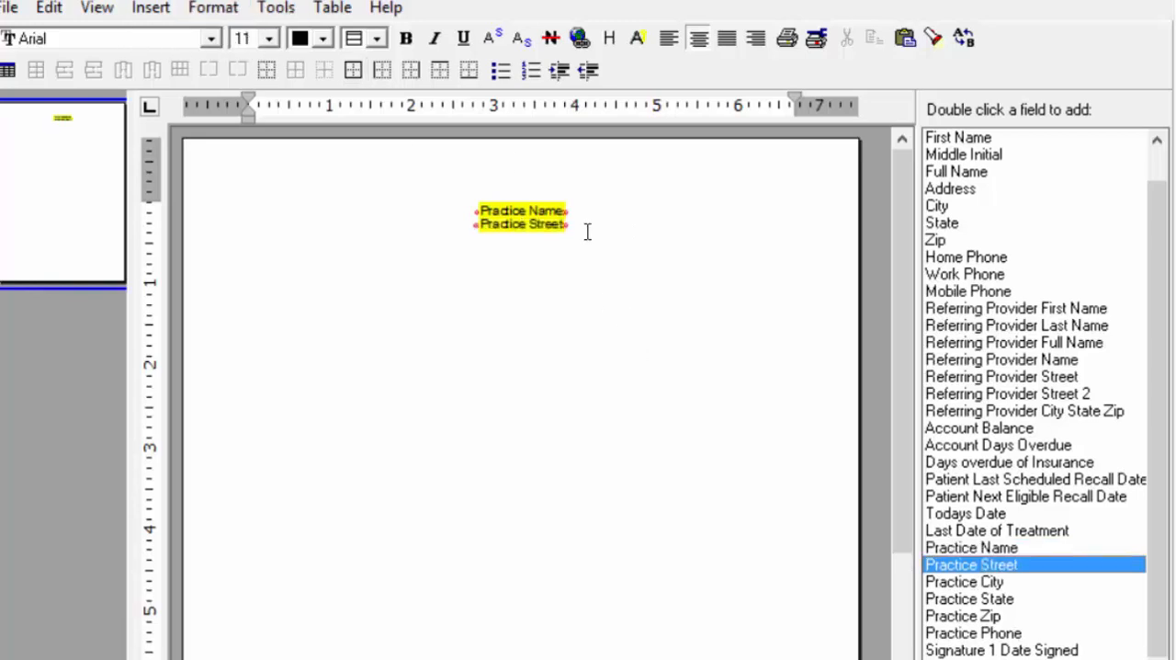
left_click(588, 224)
key("Return")
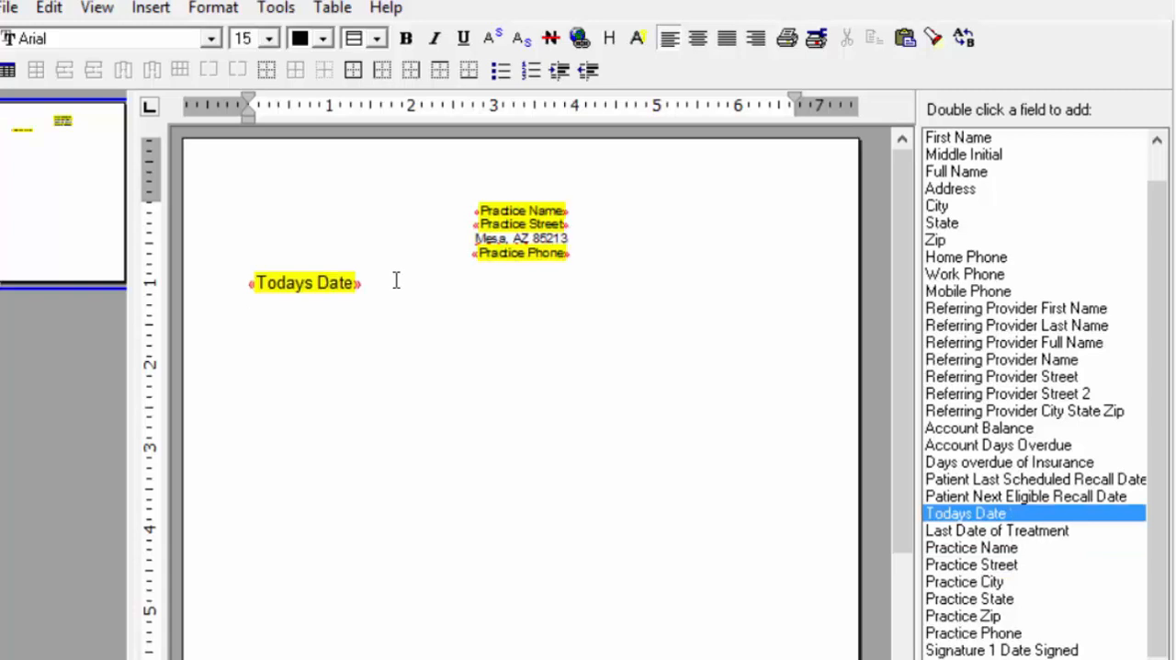
- Look up the Document Builder topic in the help and close the help
type("D")
key("BackSpace")
key("F1")
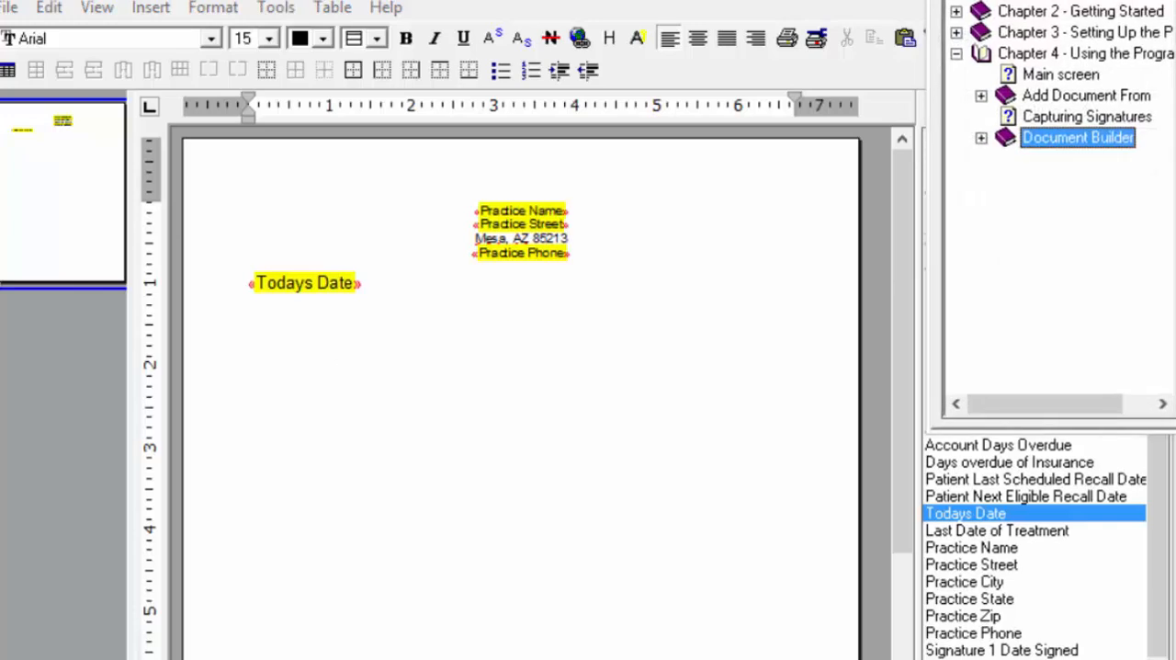
key("alt+F4")
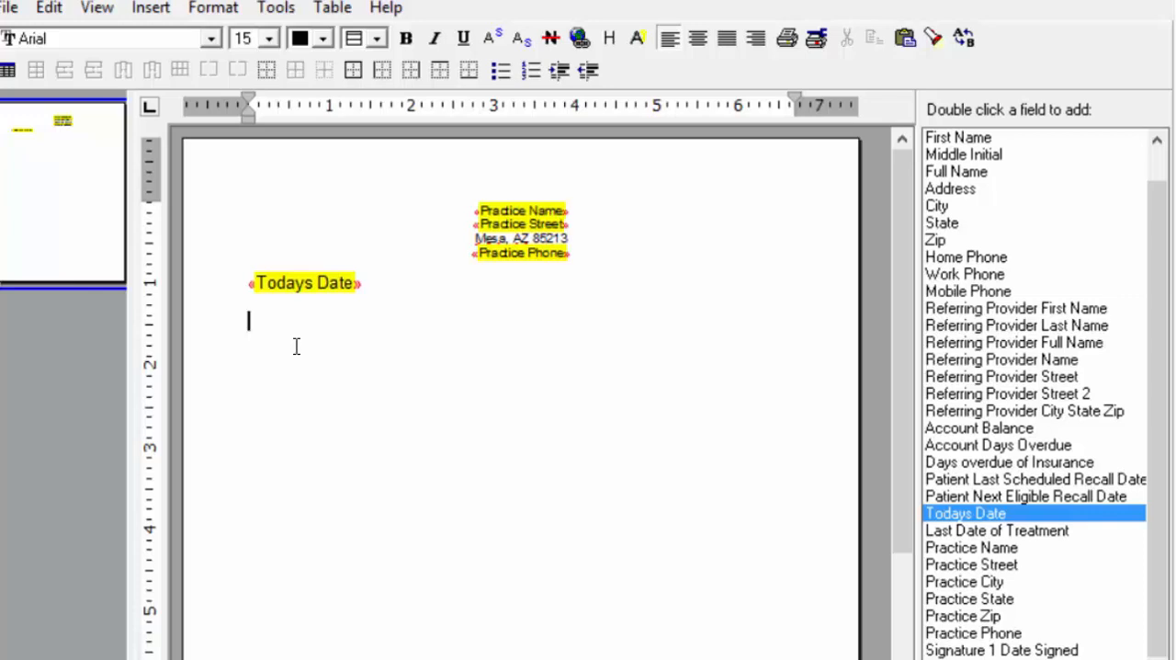
- Save and close the New Patient Phone Slip template, and reopen it for editing
left_click(11, 8)
left_click(53, 100)
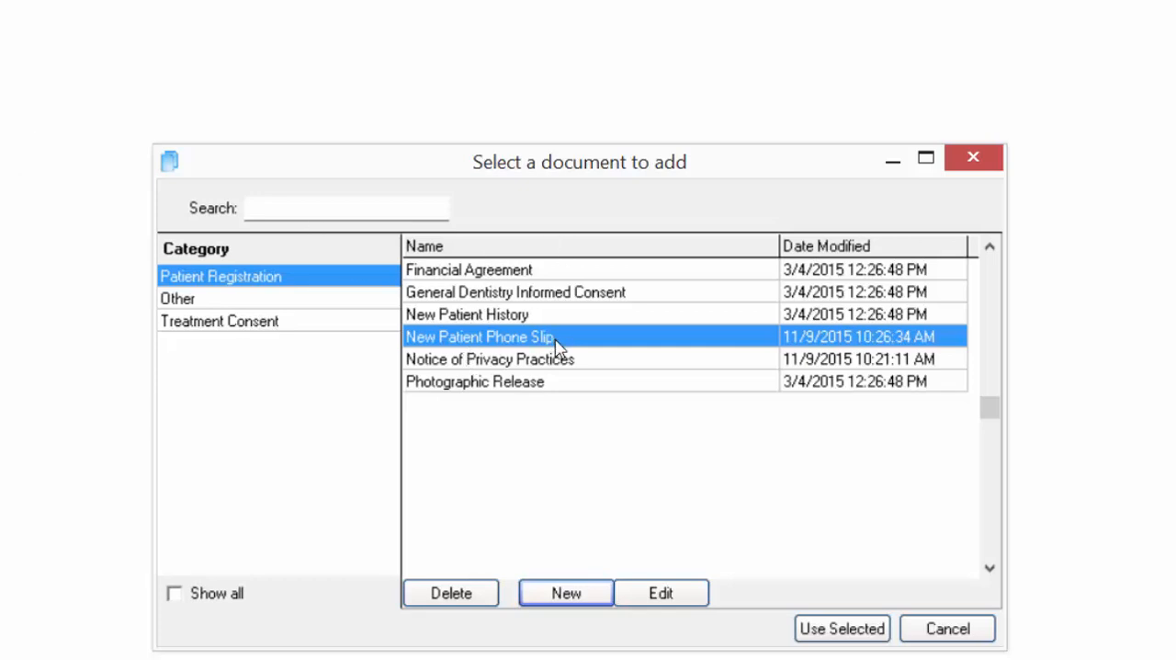
left_click(660, 599)
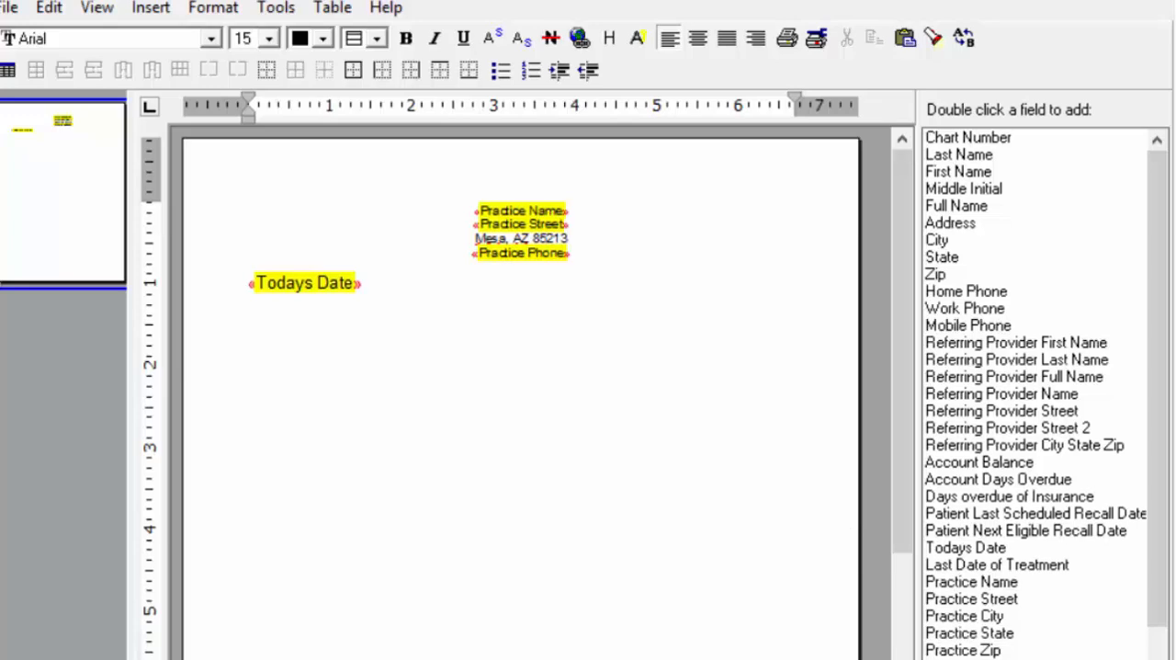
- Insert a signature for the signer Patient/Guardian below Todays Date, with the Signature 1 Date Signed field under it
left_click_drag(1151, 579, 1164, 655)
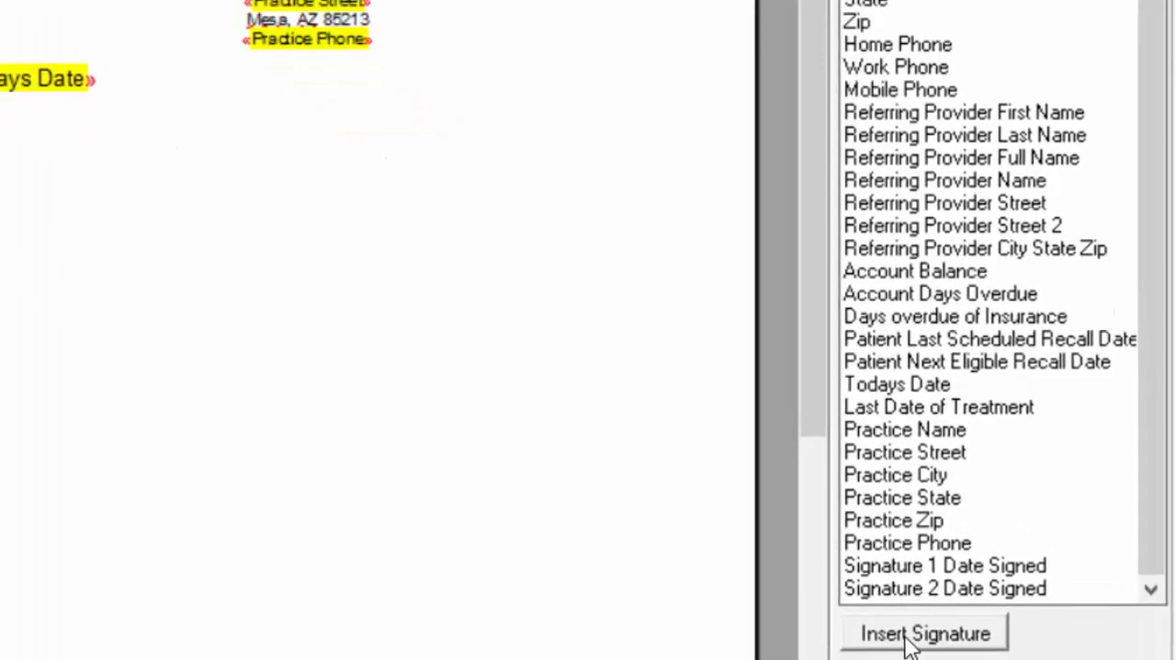
left_click(983, 659)
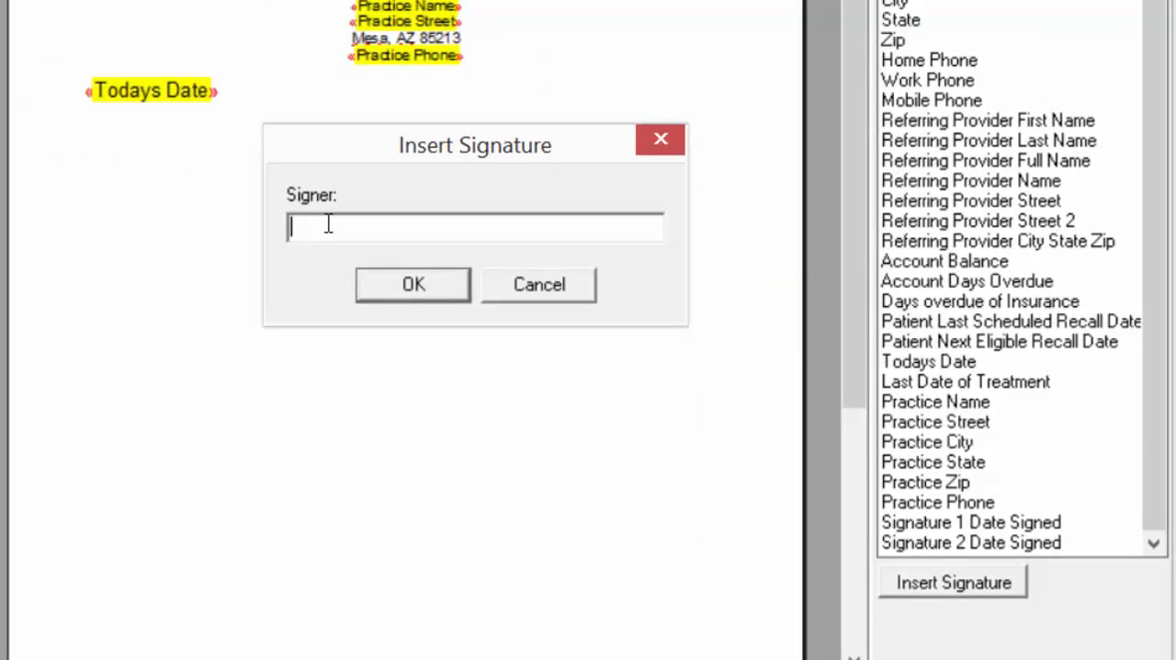
type("Patient/Guardian")
left_click(392, 272)
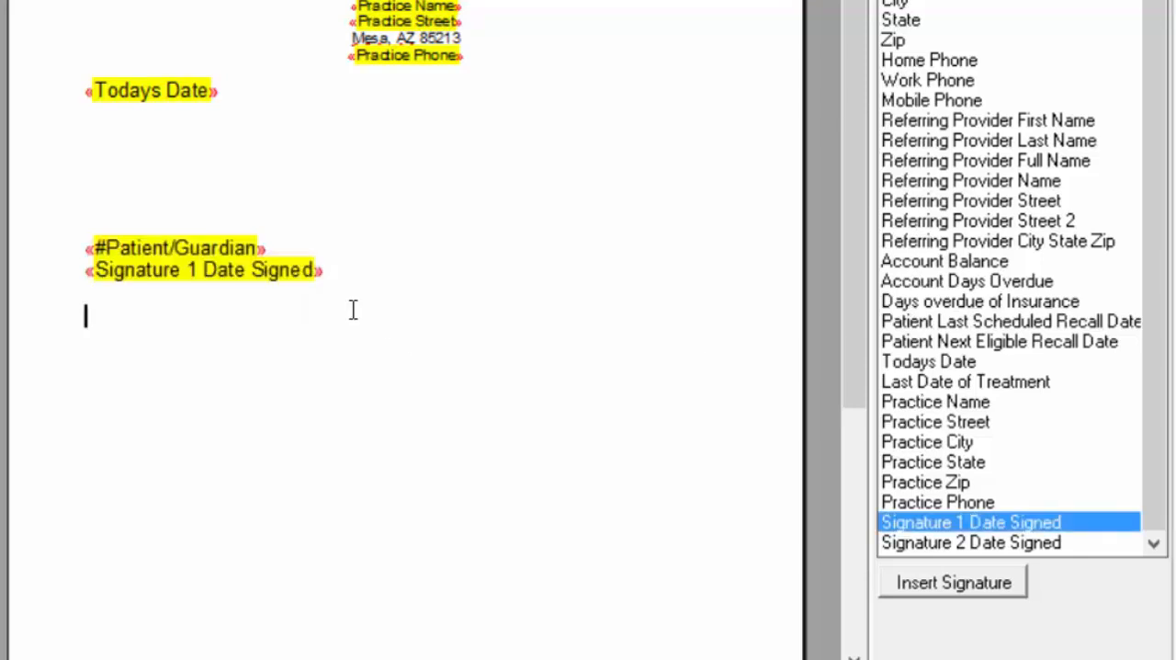
- Insert a second signature for Office Administrator with the Signature 2 Date Signed field under it, and save and close the template
left_click(985, 583)
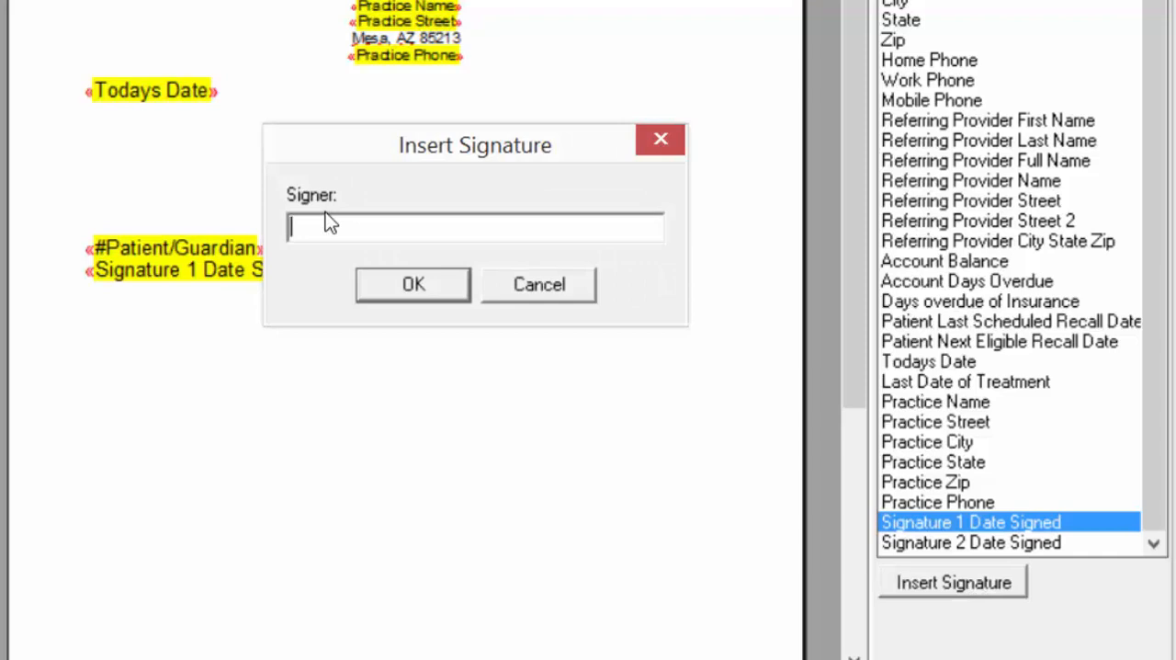
type("Office Administrator")
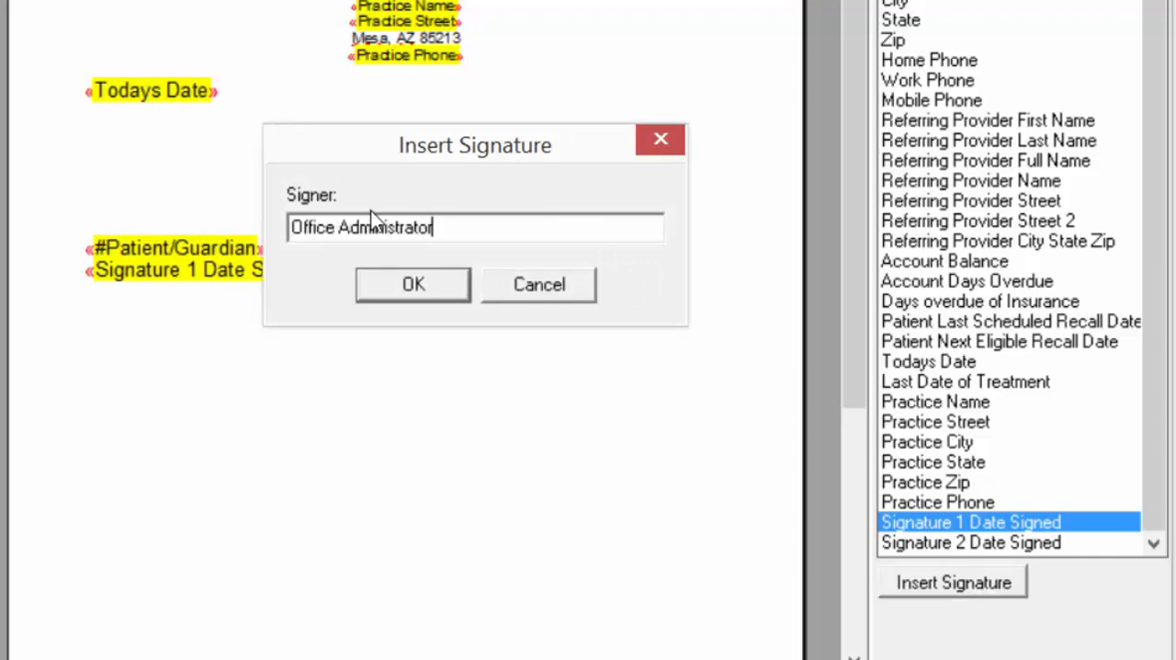
key("Return")
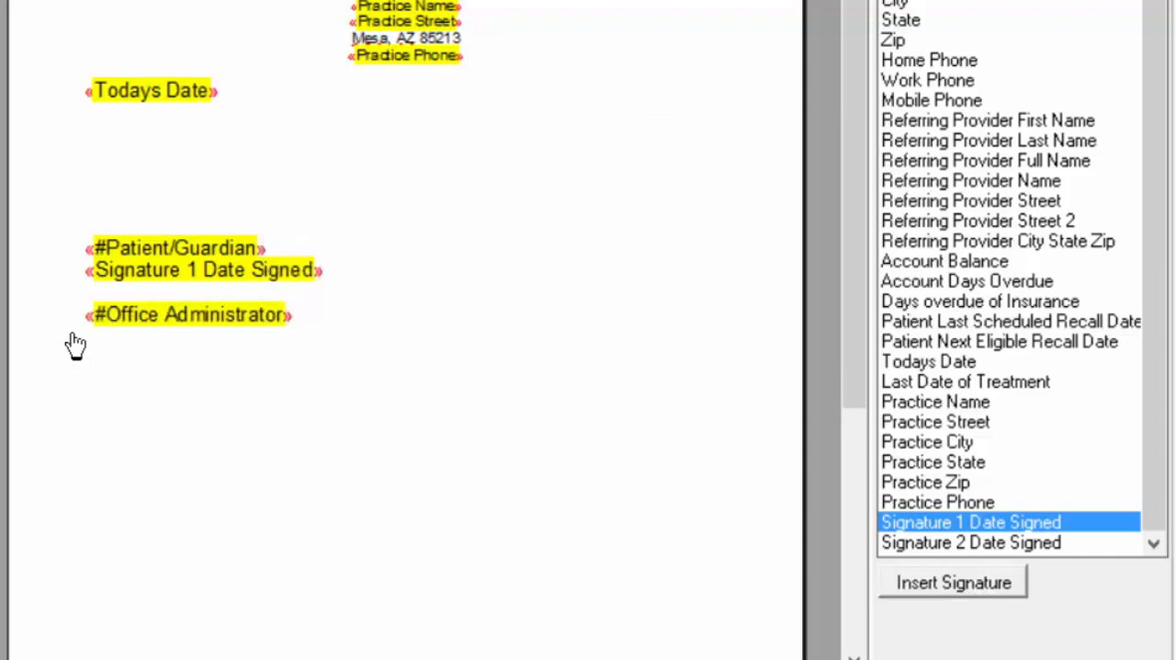
key("Return")
double_click(971, 542)
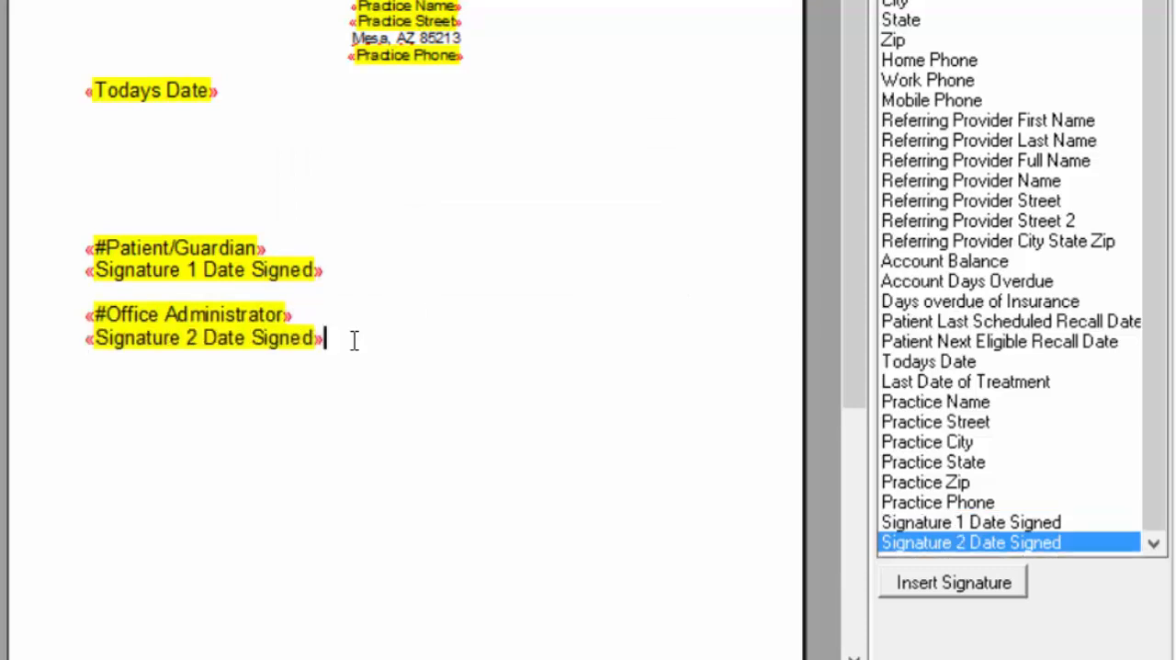
key("Return")
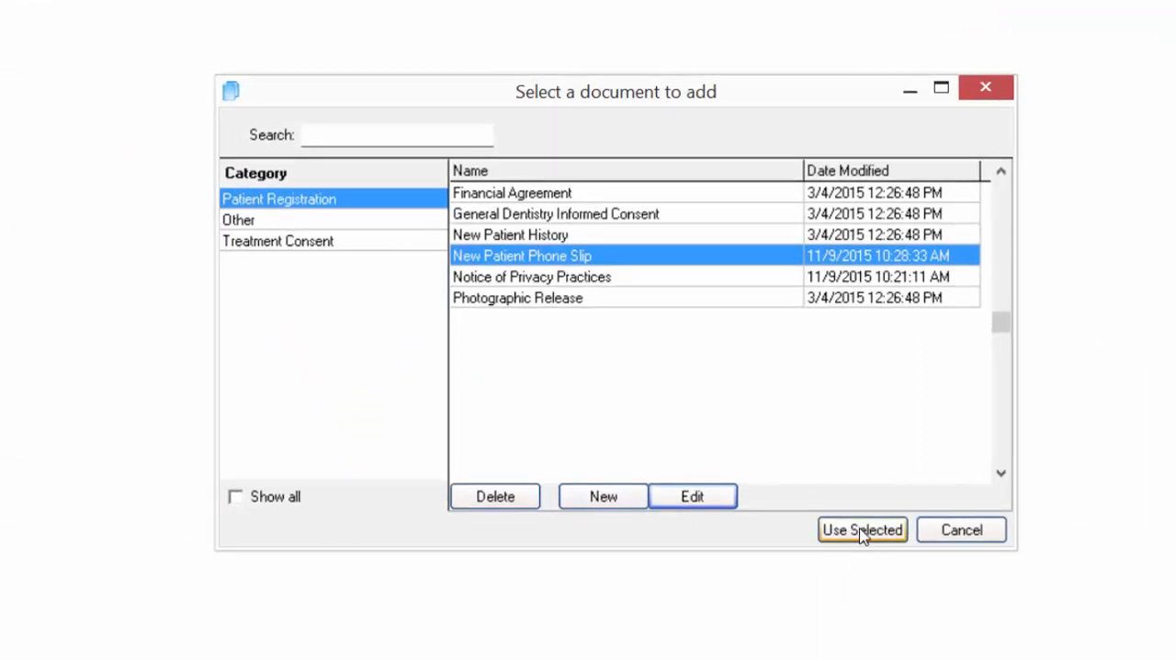
- Add the New Patient Phone Slip to the patient's documents and capture the Patient/Guardian signature on it
left_click(862, 531)
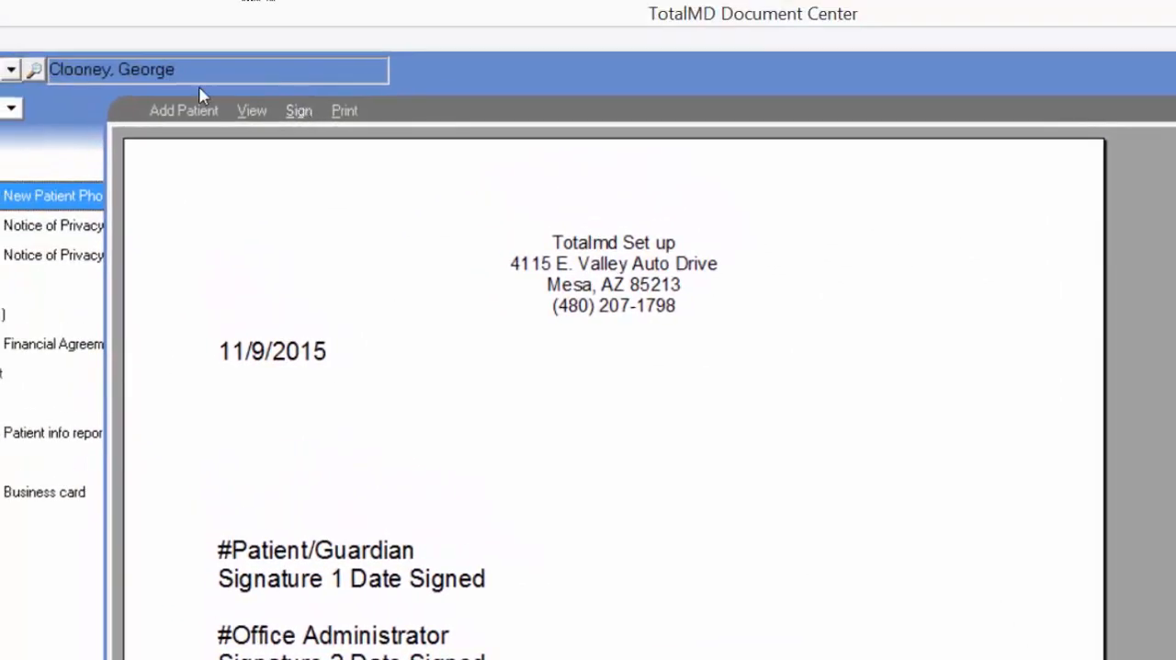
left_click(298, 110)
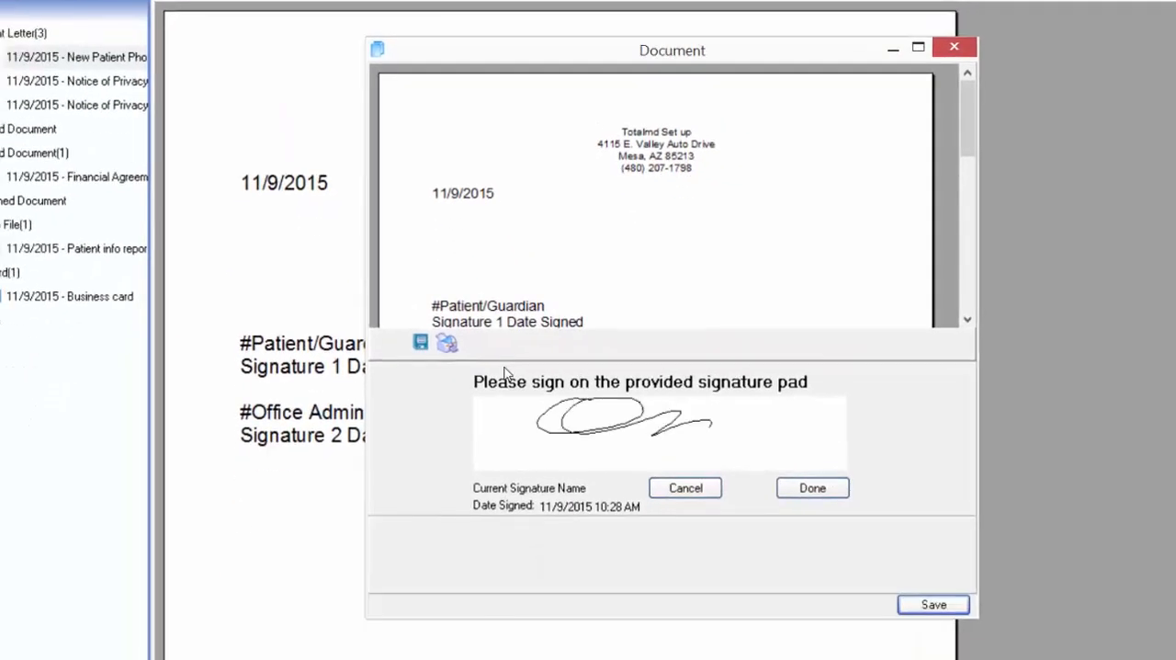
left_click(813, 488)
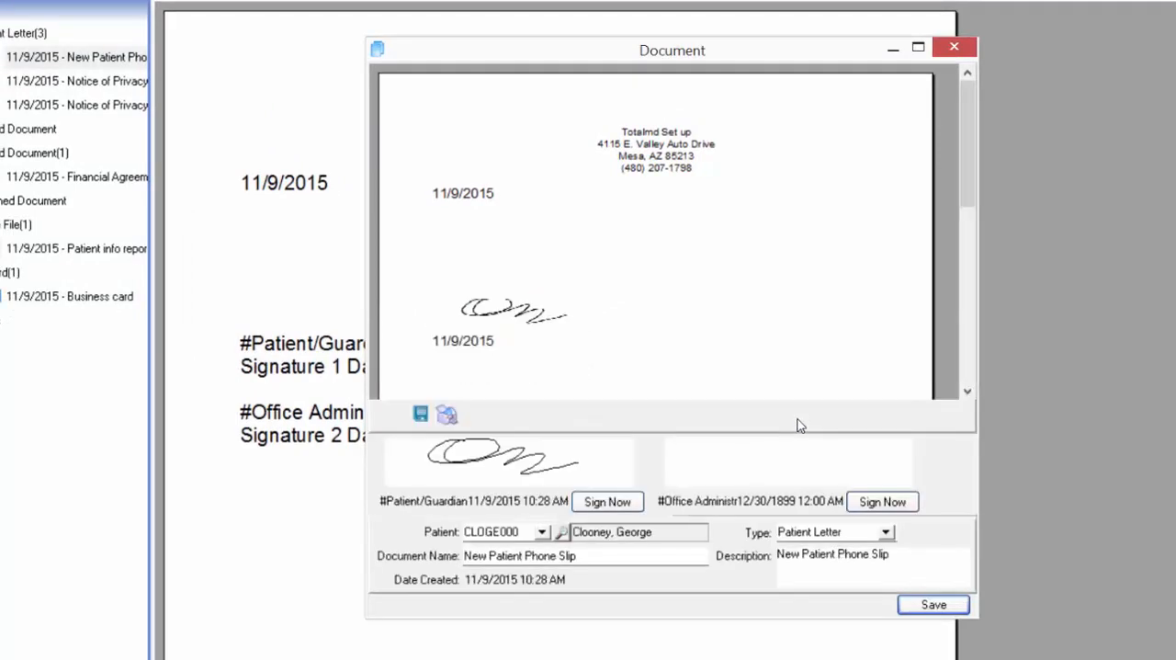
- Capture the Office Administrator signature on the New Patient Phone Slip and save the document
left_click(883, 502)
left_click(812, 488)
left_click(932, 604)
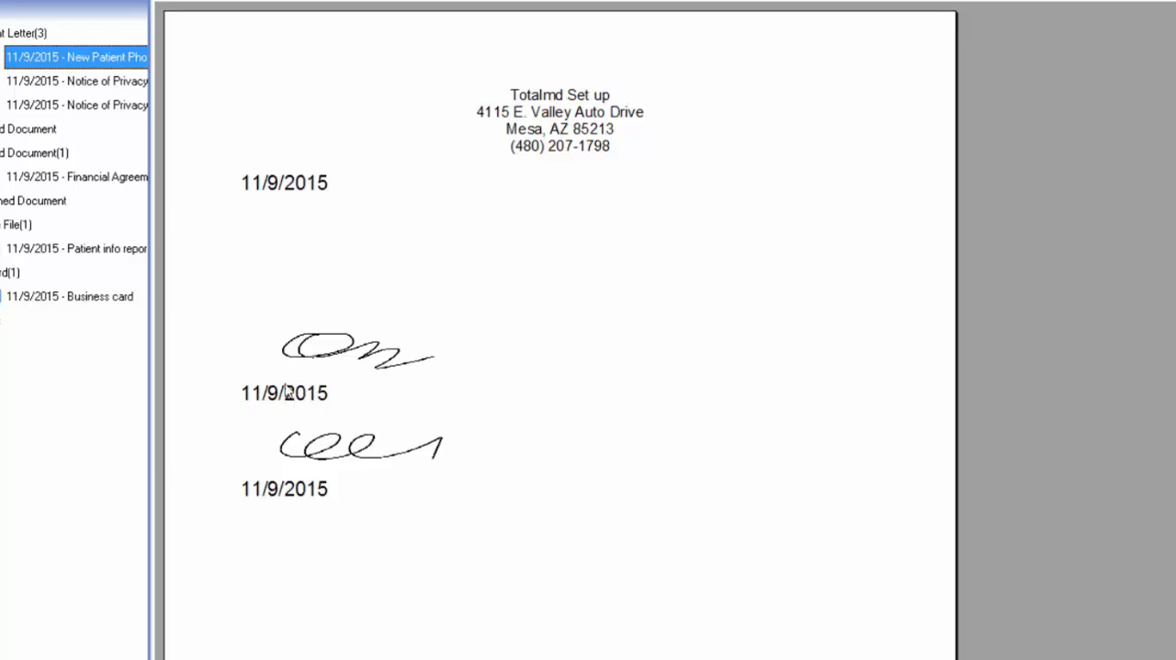
- Review the phone slip template in the Document Builder, highlighting the Signature 1 and Signature 2 Date Signed fields in the field list
left_click(40, 35)
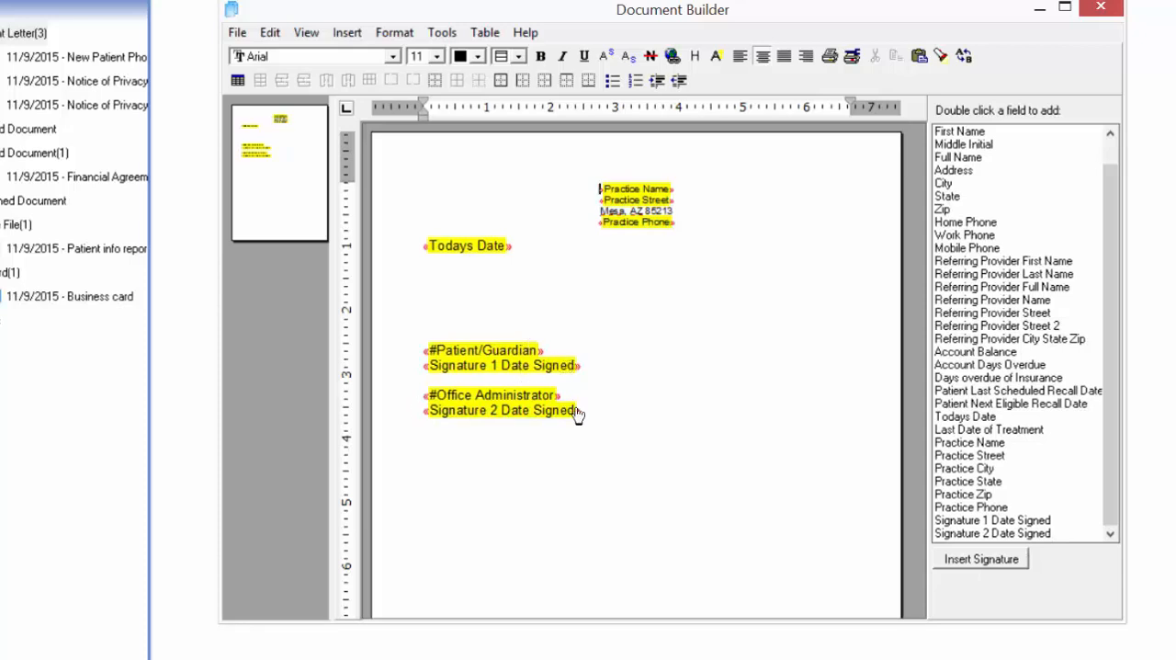
left_click(1017, 521)
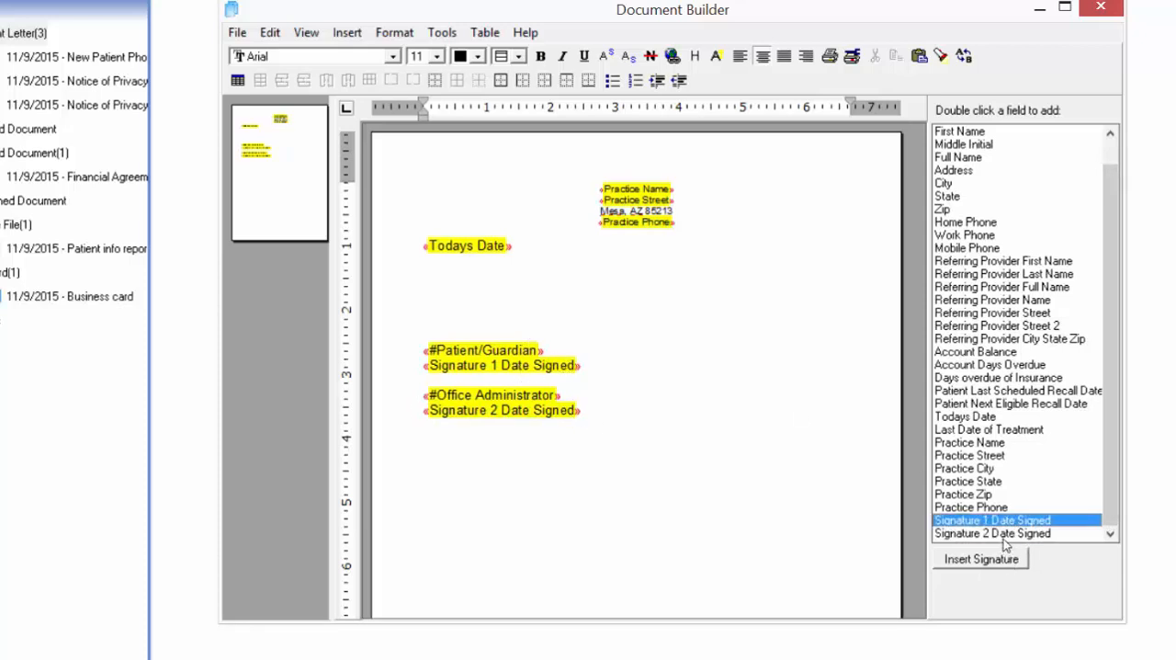
left_click(1011, 534)
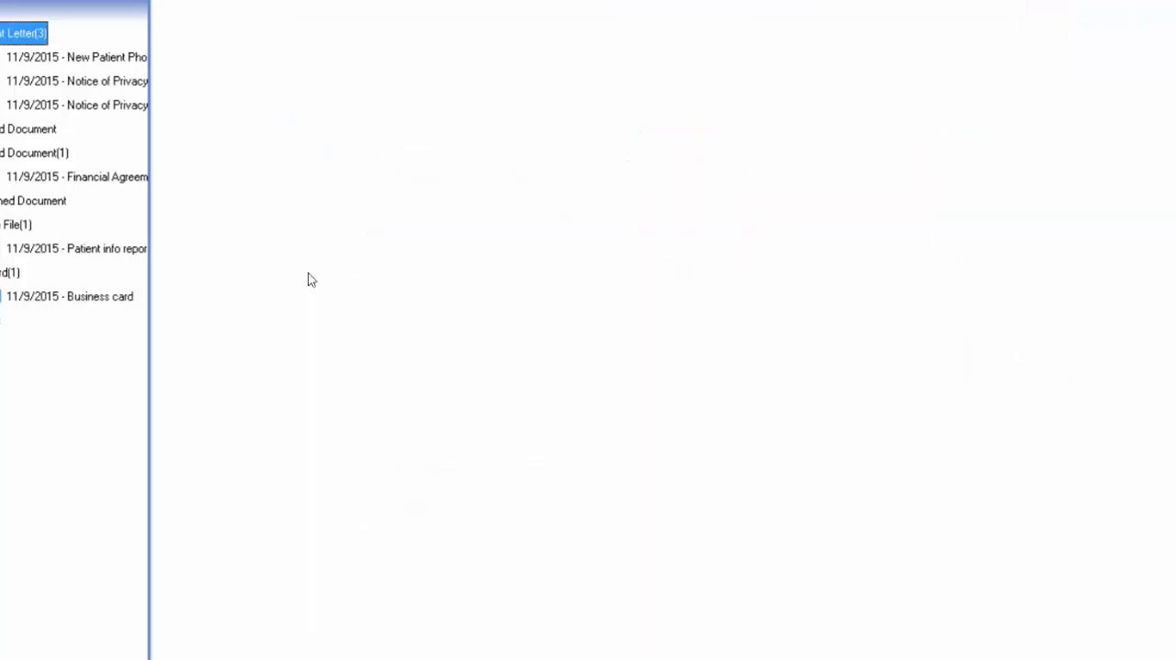
- View both Notice of Privacy Practices letters in the patient's document list and locate the Export All command
left_click(35, 59)
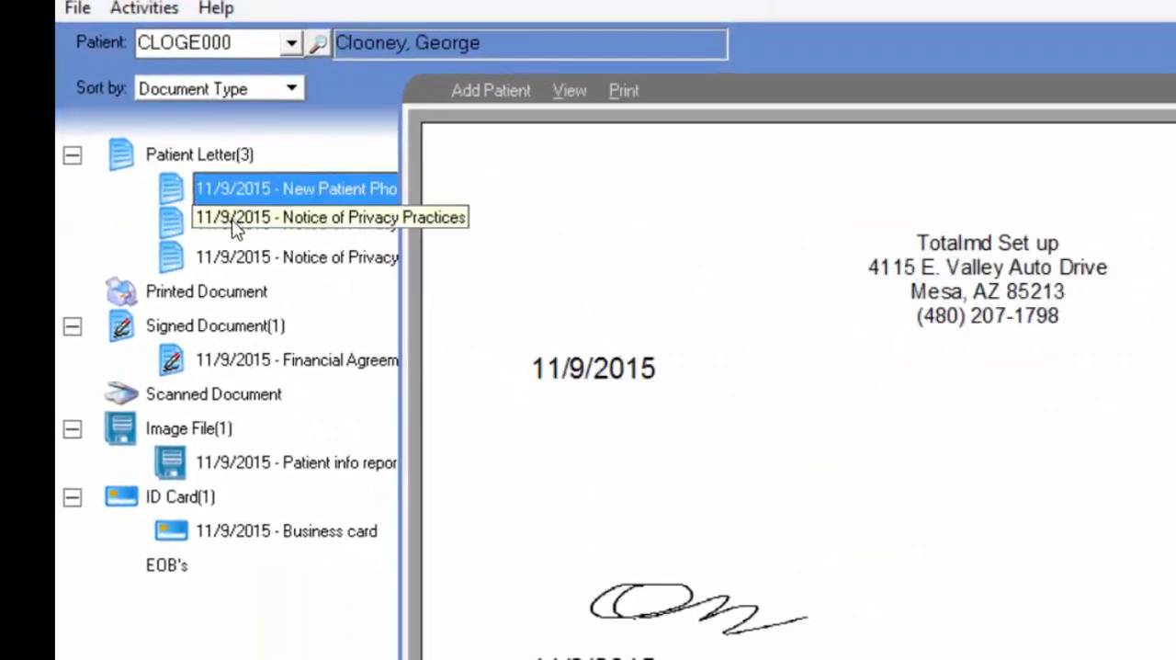
left_click(237, 223)
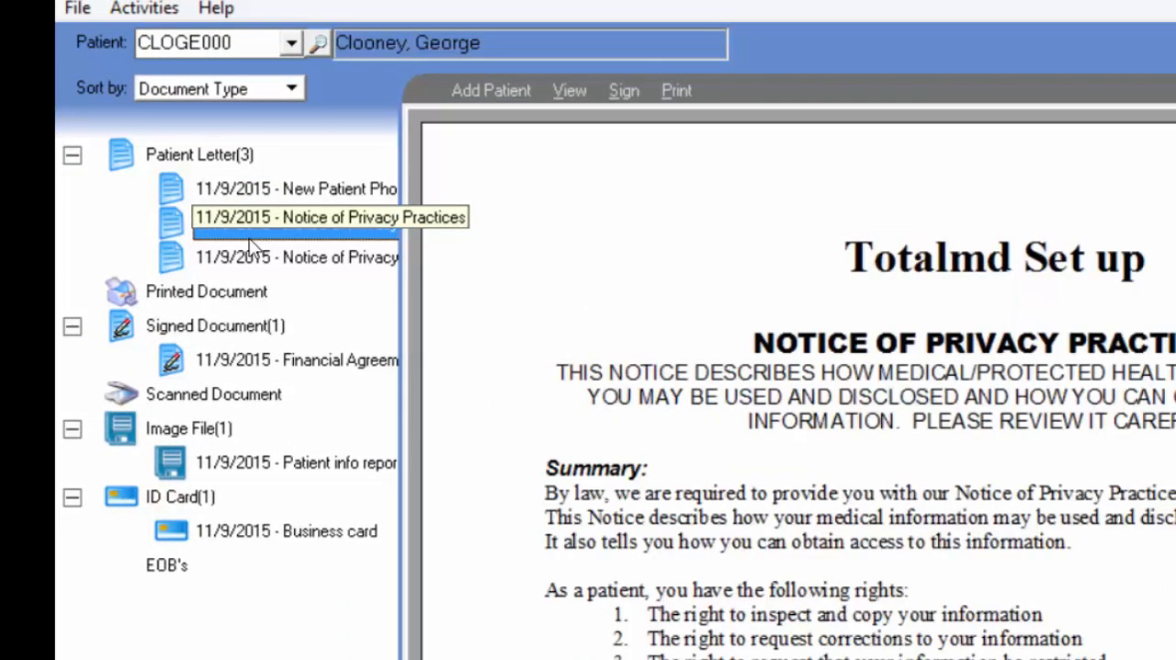
left_click(240, 258)
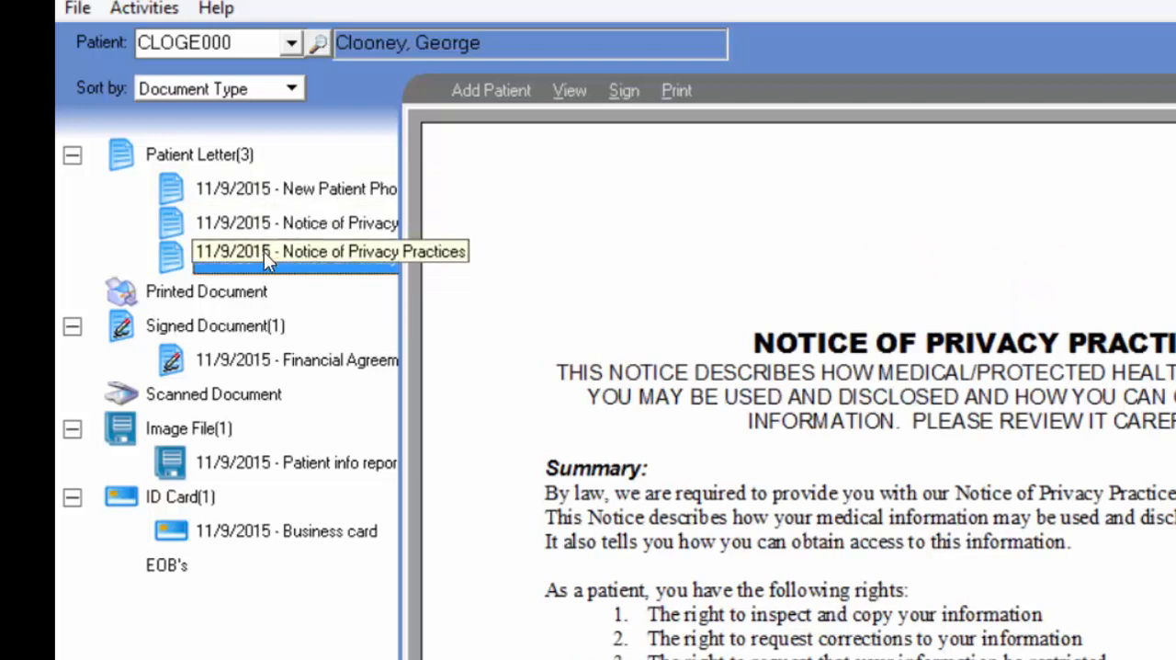
right_click(311, 266)
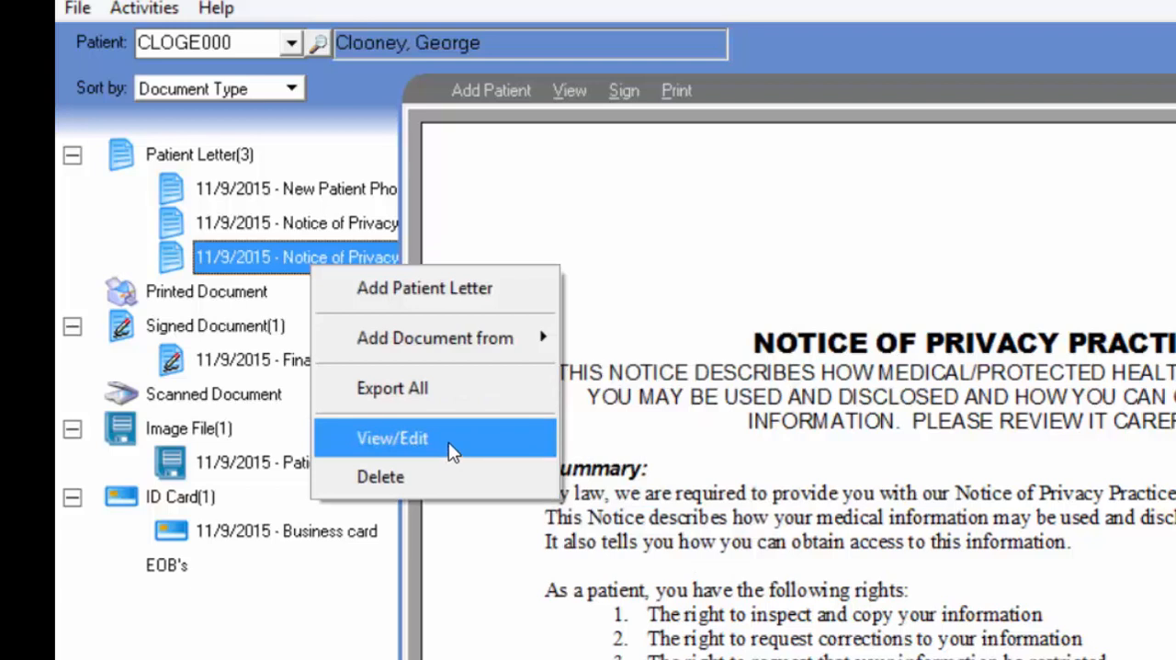
left_click(445, 393)
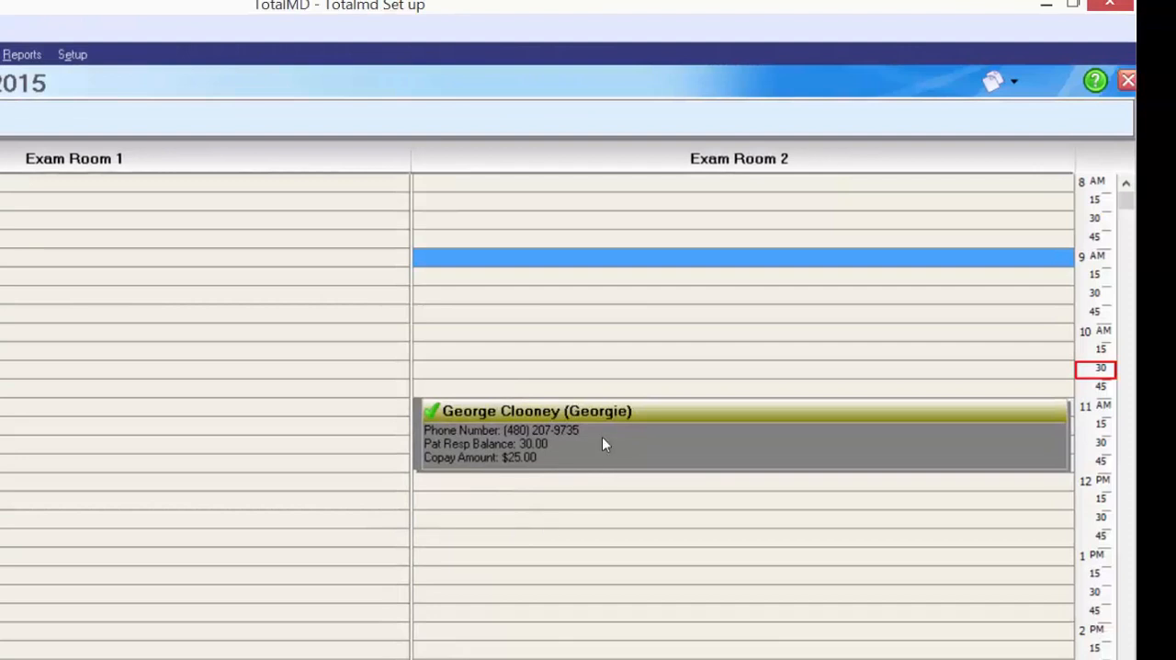
- Open the Document Center at Patient Letter from the 11 AM Exam Room 2 appointment and view the New Patient Phone Slip
left_click(547, 415)
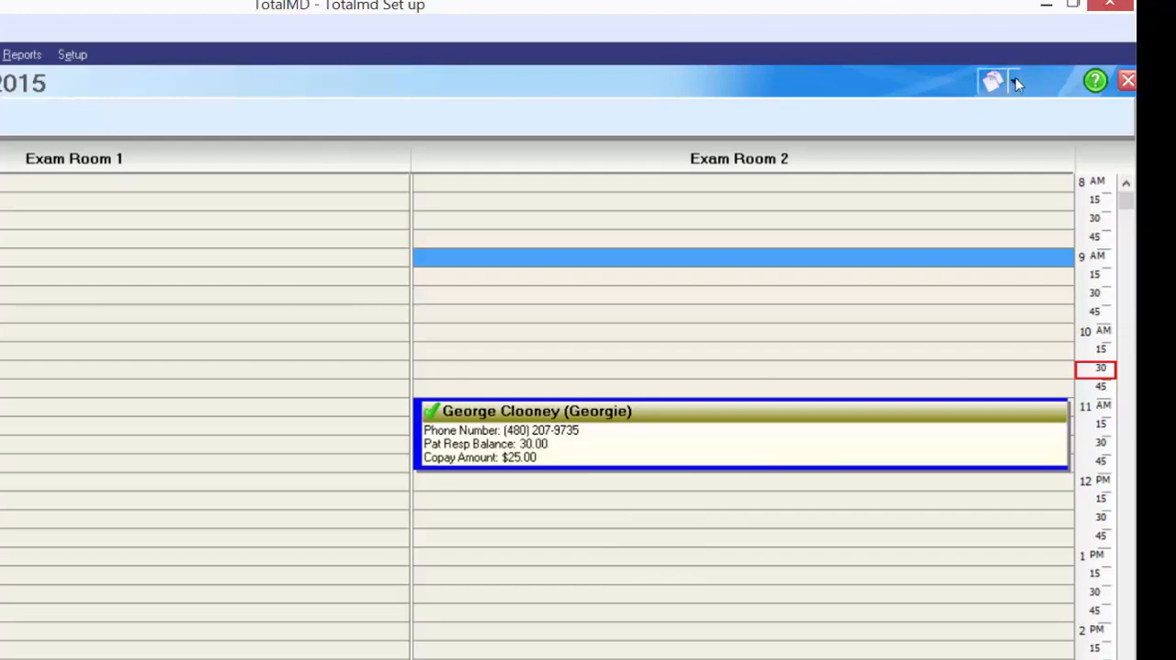
left_click(1017, 81)
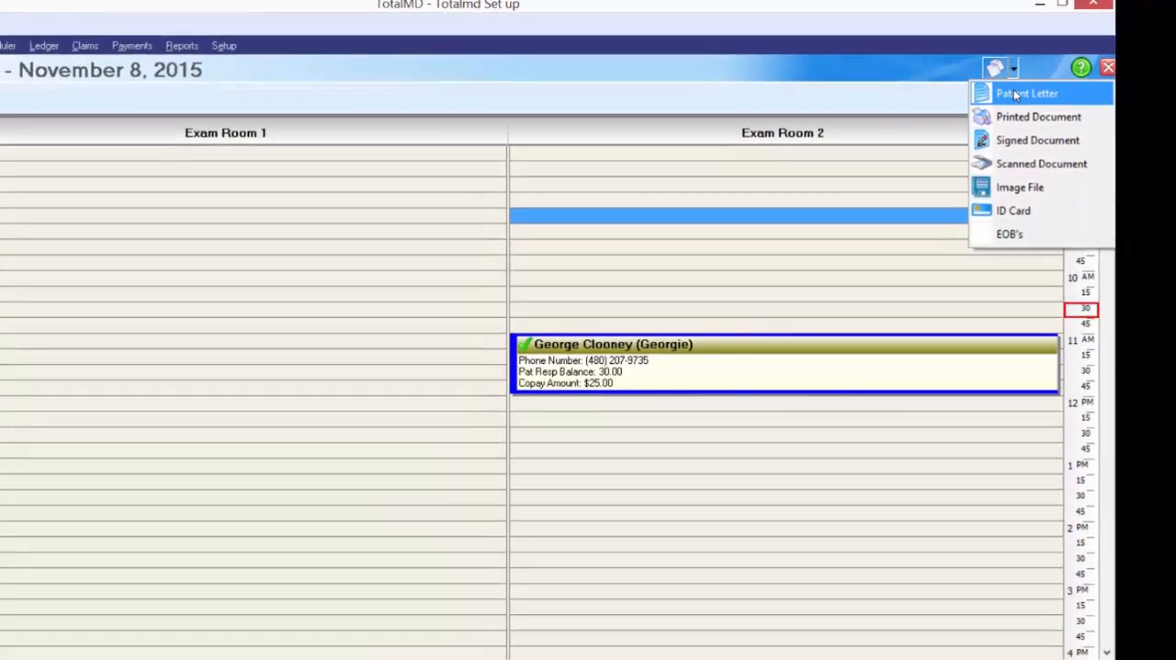
left_click(1016, 107)
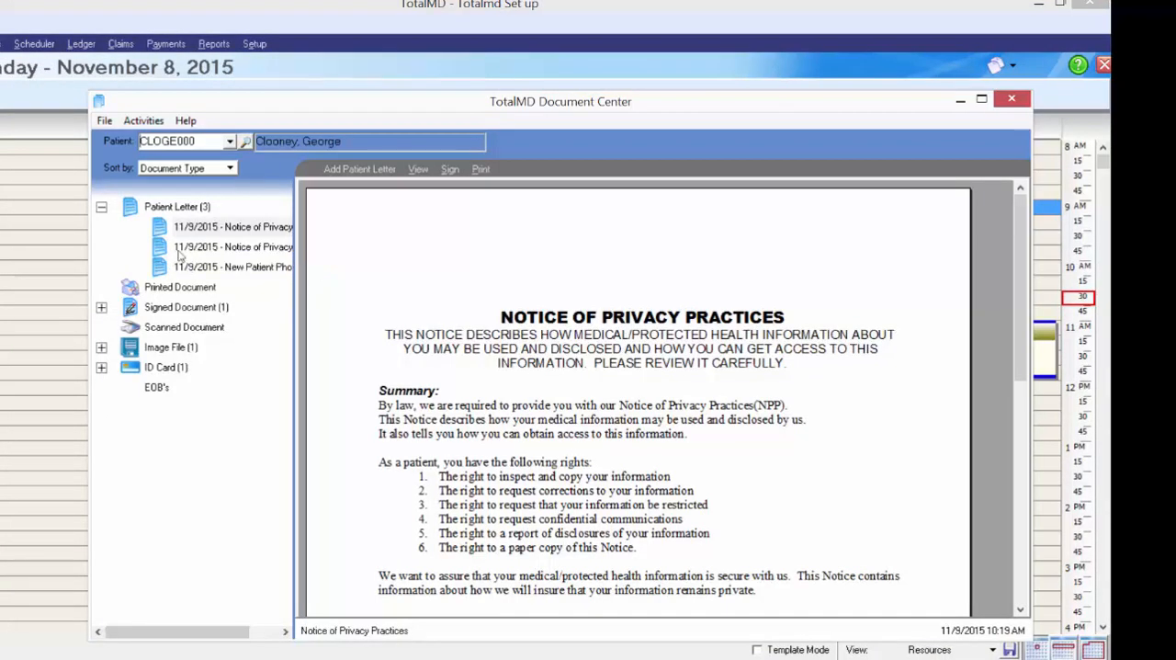
left_click(211, 248)
left_click(210, 266)
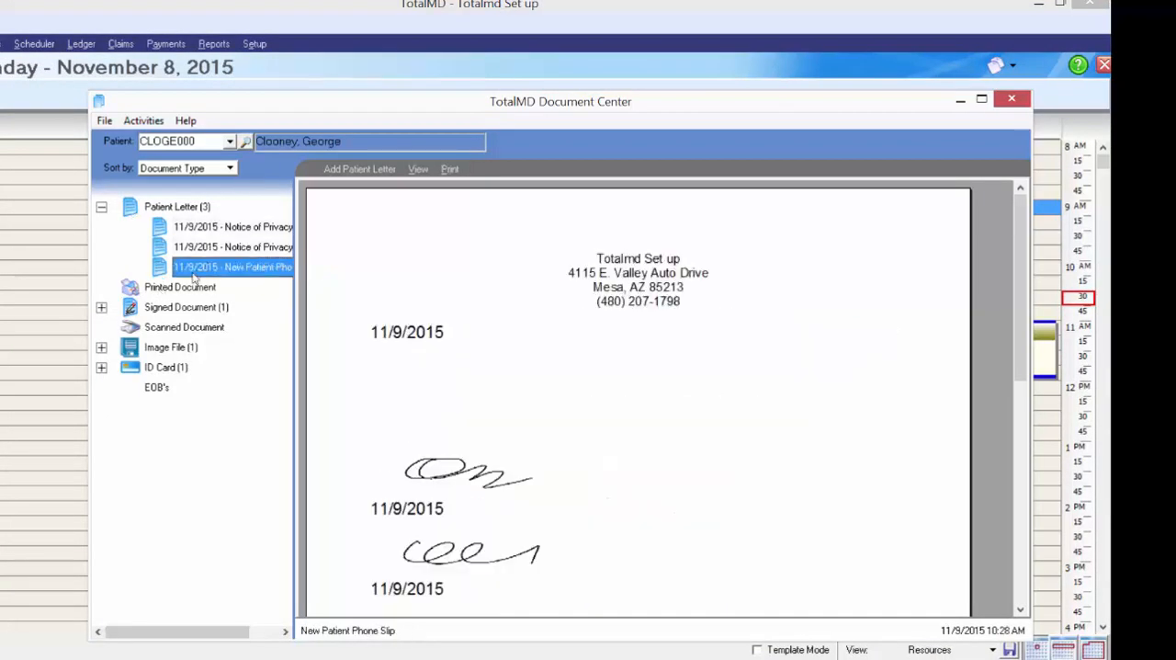
- View the signed Financial Agreement and show the documents stored under Image File
left_click(101, 308)
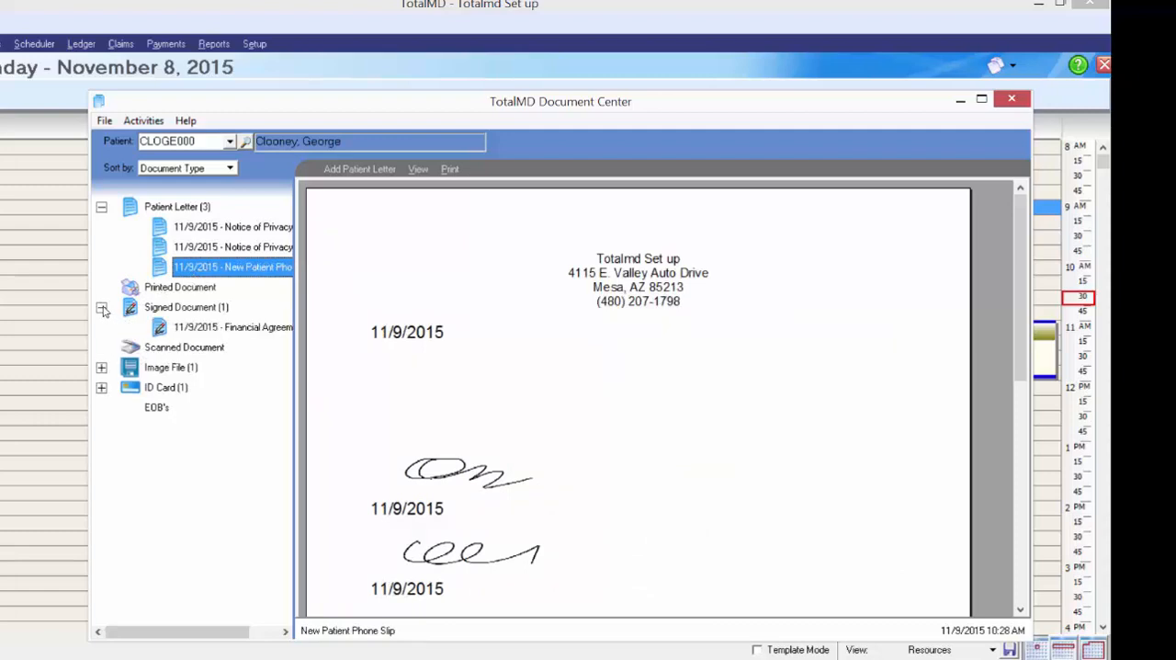
left_click(182, 328)
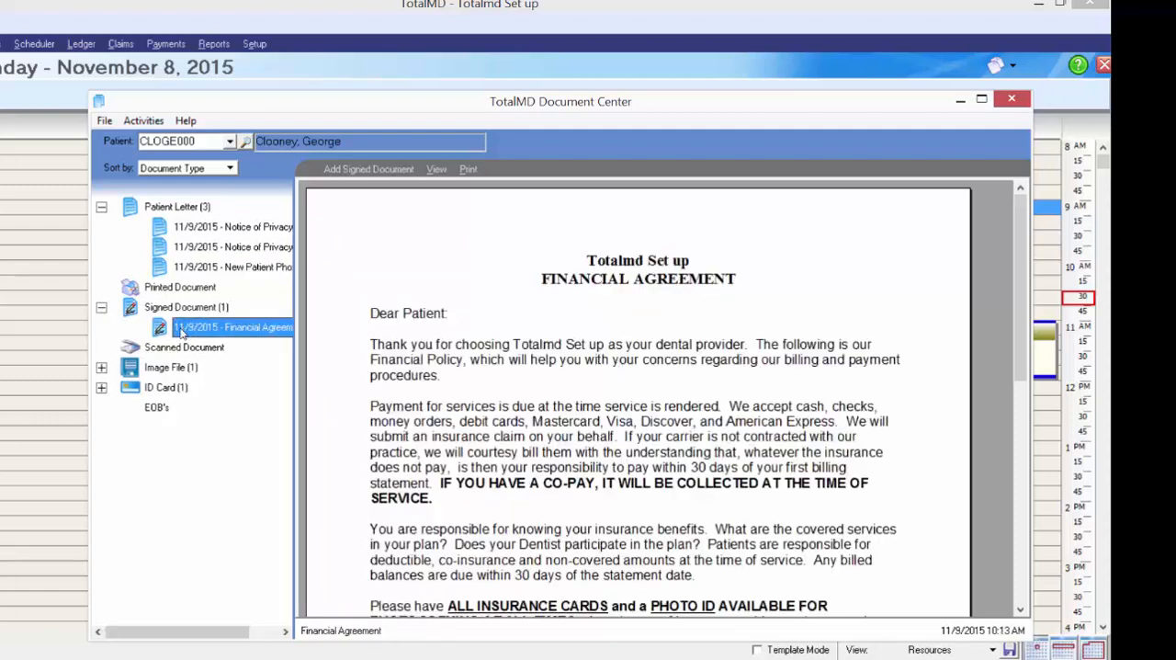
left_click(101, 367)
left_click(203, 390)
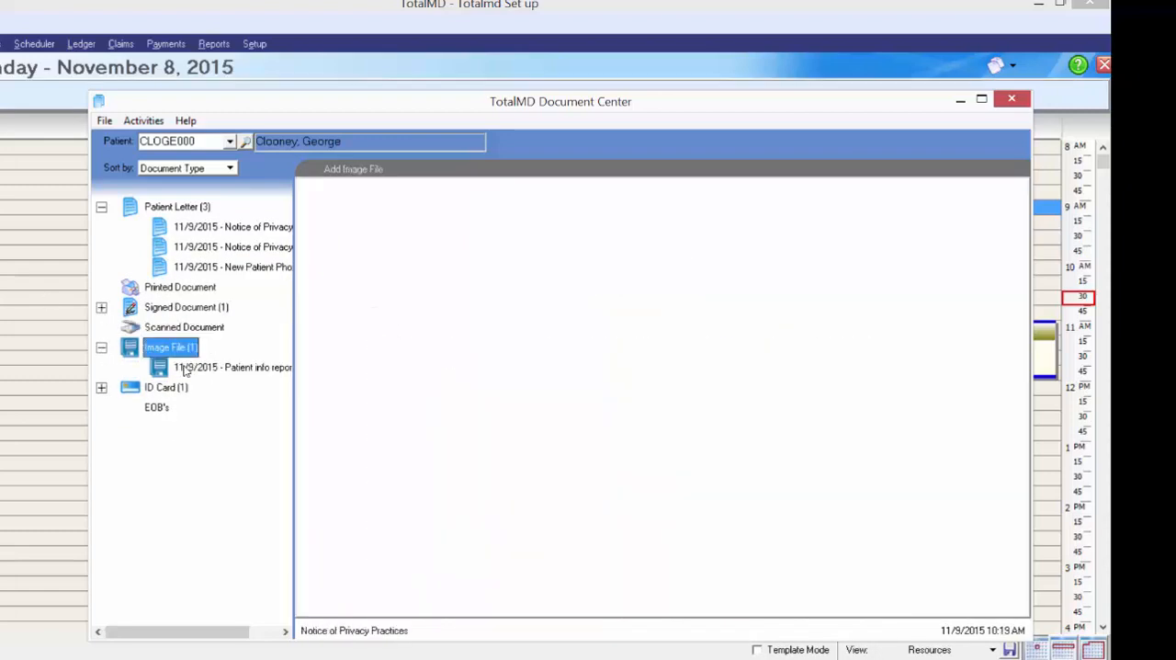